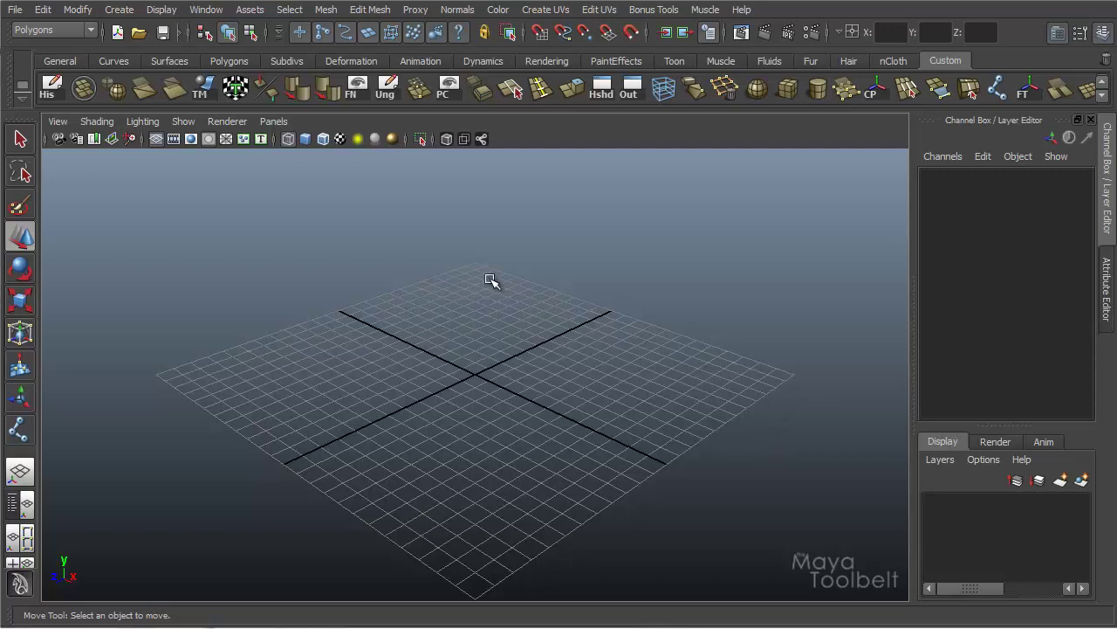
{"action": "left_click", "coordinate": [44, 10]}
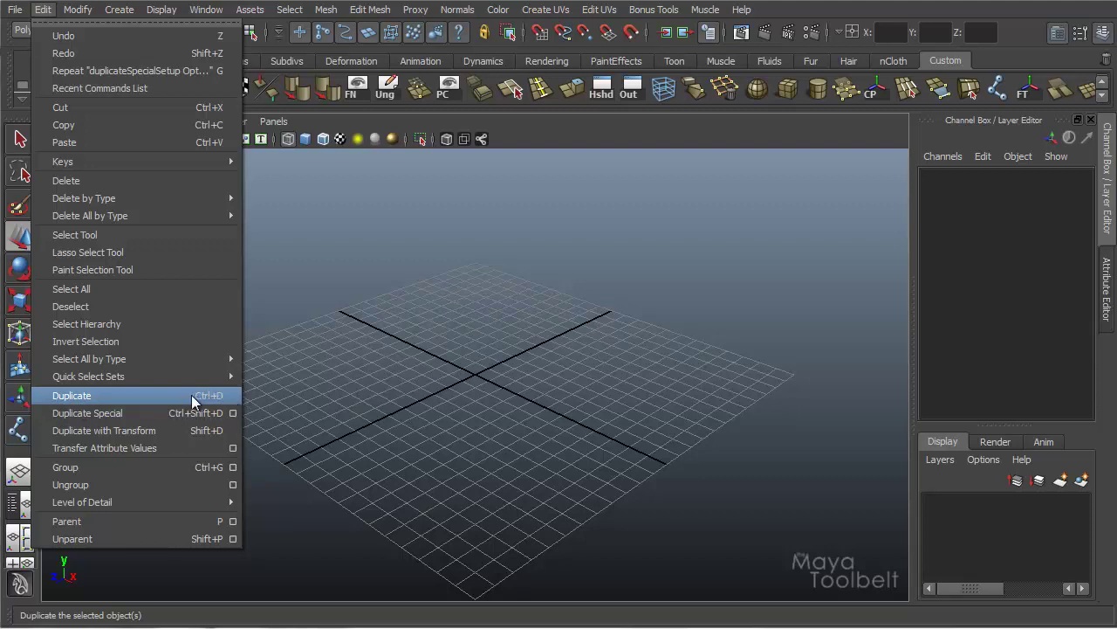
{"action": "left_click", "coordinate": [504, 355]}
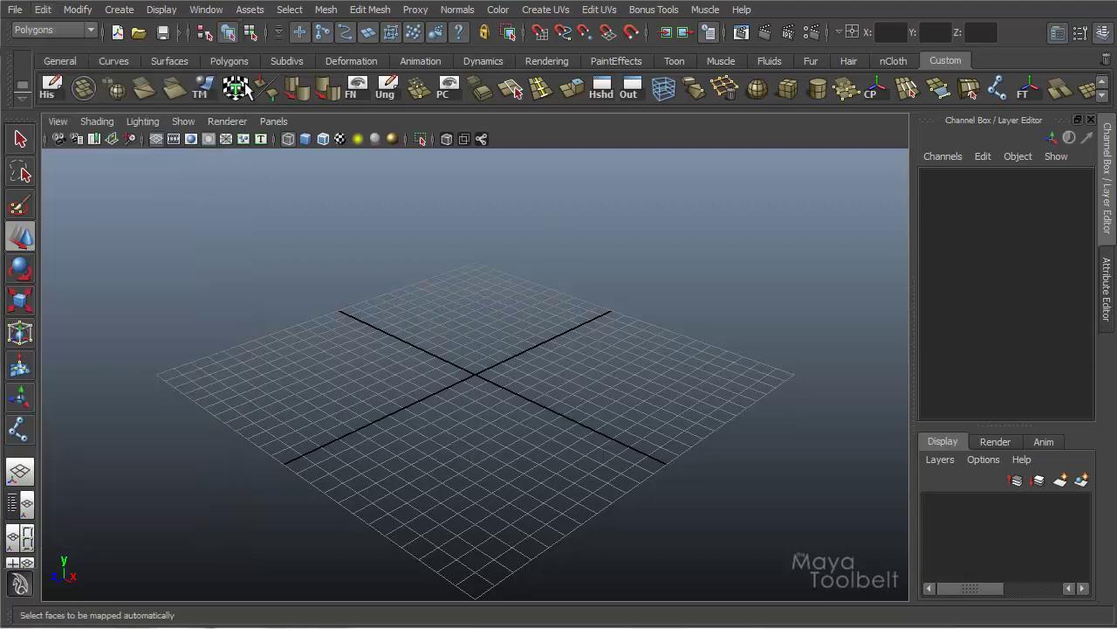
Create a polygon cube on the far side of the grid, at about X -3.7, Y 2.4, Z 3.1, and display it shaded
{"action": "left_click", "coordinate": [120, 9]}
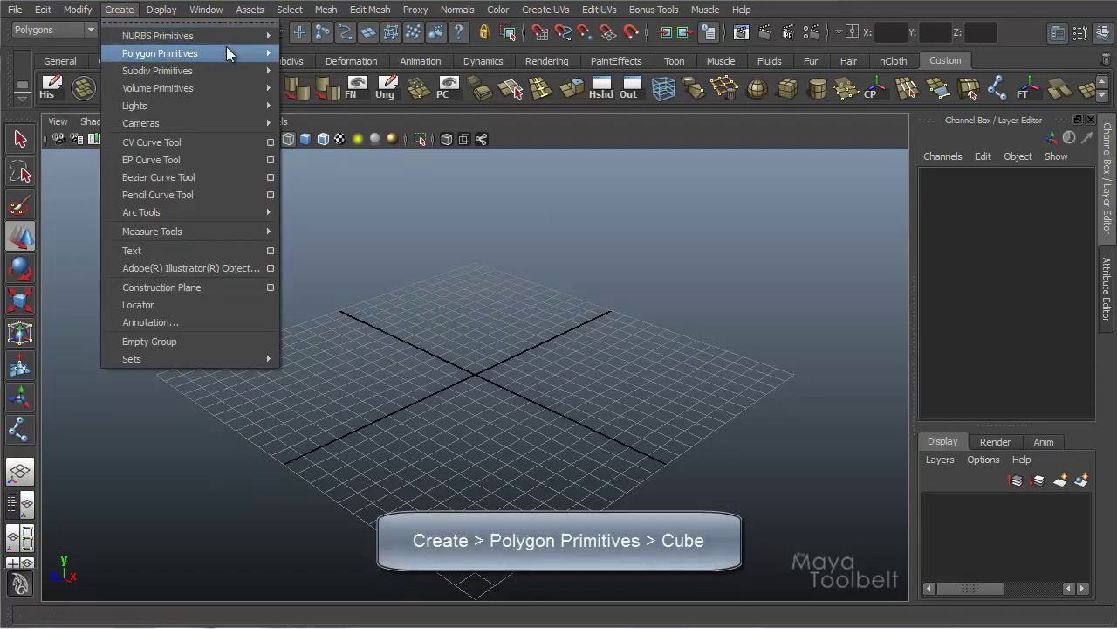
{"action": "mouse_move", "coordinate": [207, 53]}
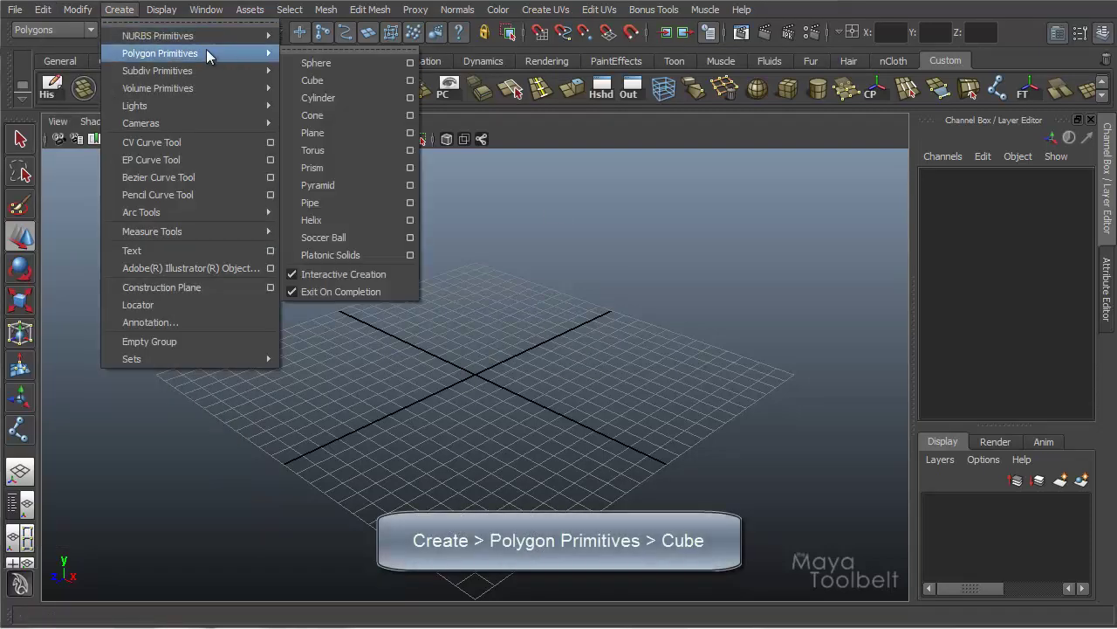
{"action": "left_click", "coordinate": [323, 84]}
{"action": "left_click_drag", "start_coordinate": [425, 386], "coordinate": [415, 398]}
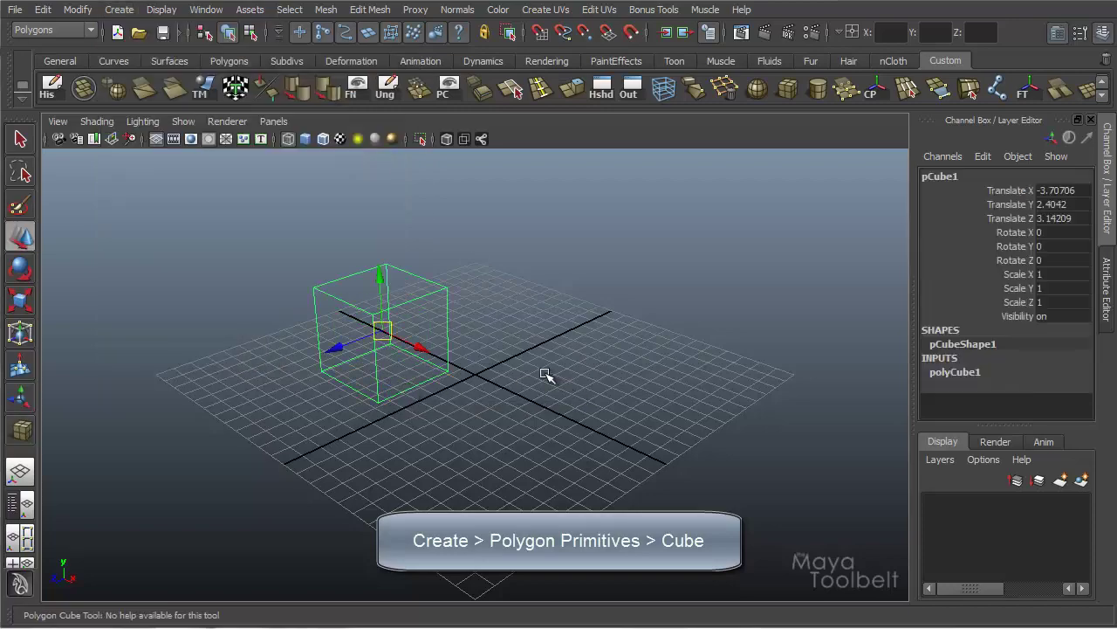
{"action": "key", "text": "5"}
{"action": "mouse_move", "coordinate": [567, 402]}
{"action": "left_mouse_down", "text": "alt"}
{"action": "mouse_move", "coordinate": [546, 399]}
{"action": "mouse_move", "coordinate": [559, 411]}
{"action": "mouse_move", "coordinate": [538, 469]}
{"action": "mouse_move", "coordinate": [452, 503]}
{"action": "mouse_move", "coordinate": [554, 429]}
{"action": "left_mouse_up", "text": "alt"}
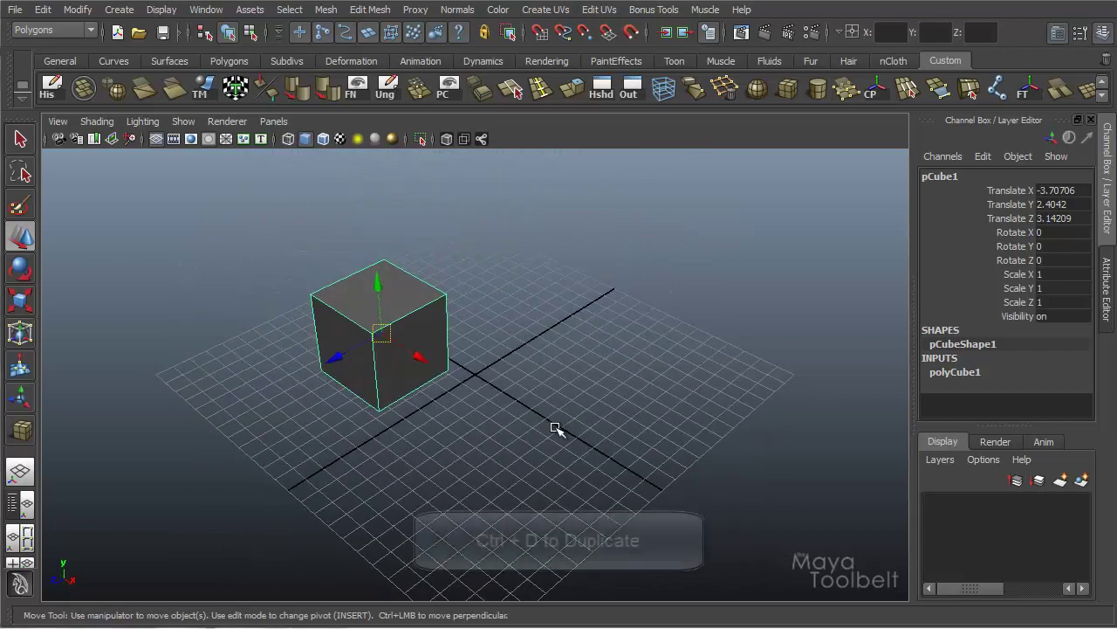
Duplicate the cube and move the copy across the grid, clear of the original, checking each cube's selection
{"action": "key", "text": "ctrl+d"}
{"action": "left_click_drag", "start_coordinate": [358, 343], "coordinate": [491, 294]}
{"action": "left_click_drag", "start_coordinate": [536, 382], "coordinate": [564, 414], "text": "alt"}
{"action": "left_click", "coordinate": [395, 382]}
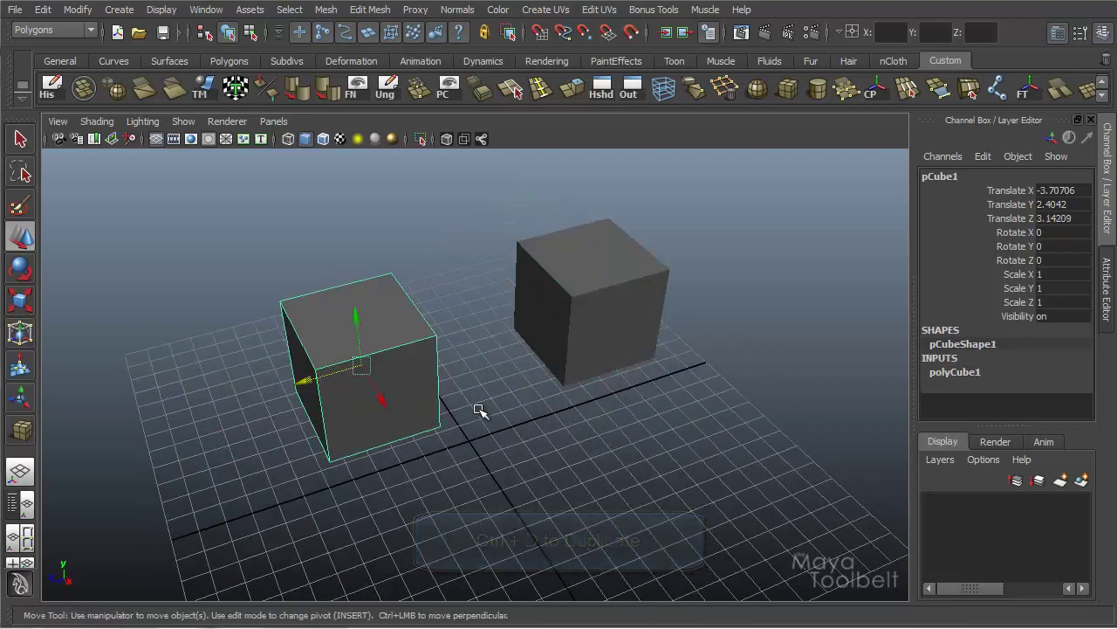
{"action": "left_click", "coordinate": [537, 341]}
{"action": "left_click", "coordinate": [410, 411]}
Delete the duplicated cube and keep only the original
{"action": "left_click_drag", "start_coordinate": [641, 462], "coordinate": [663, 428], "text": "alt"}
{"action": "left_click", "coordinate": [621, 365]}
{"action": "key", "text": "Delete"}
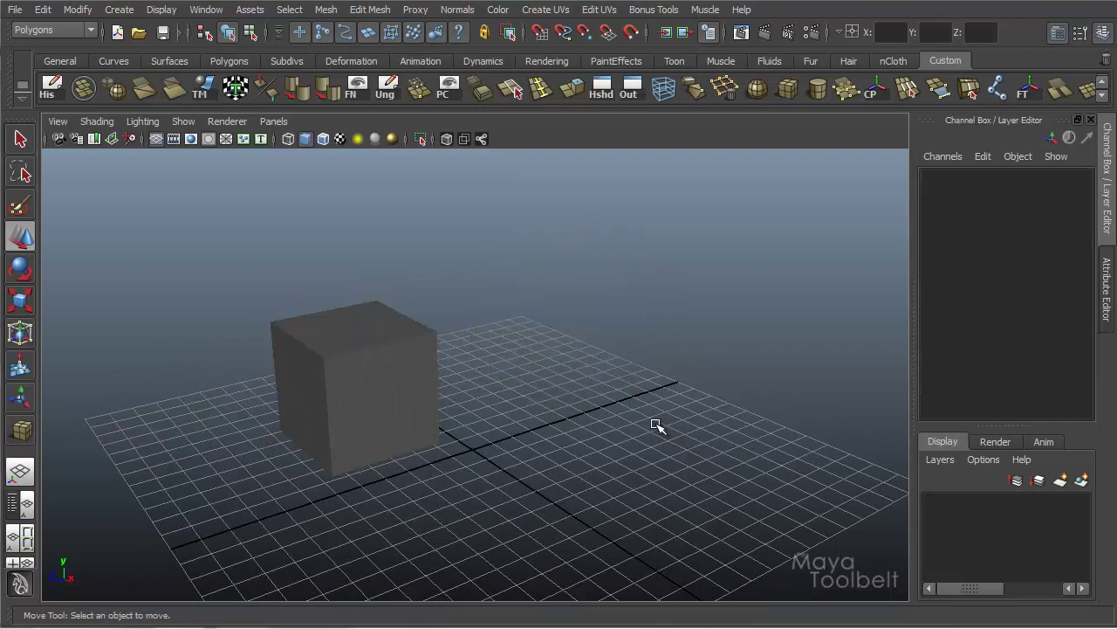
Select the remaining cube and nudge it slightly upward to about Y 2.47, Z 3.14
{"action": "left_click", "coordinate": [428, 367]}
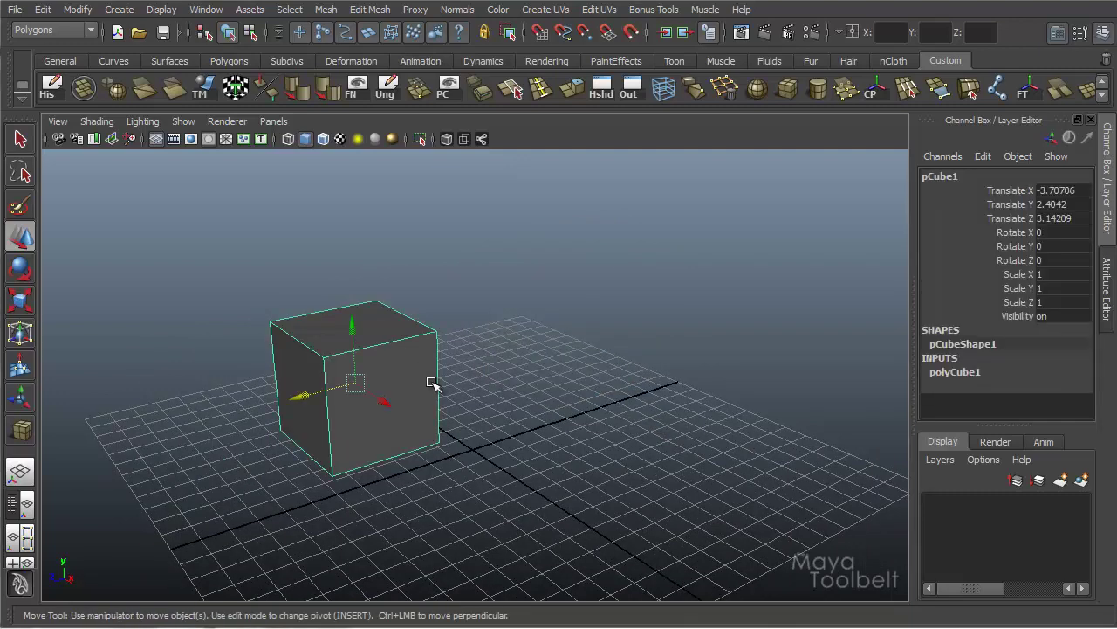
{"action": "left_click", "coordinate": [42, 10]}
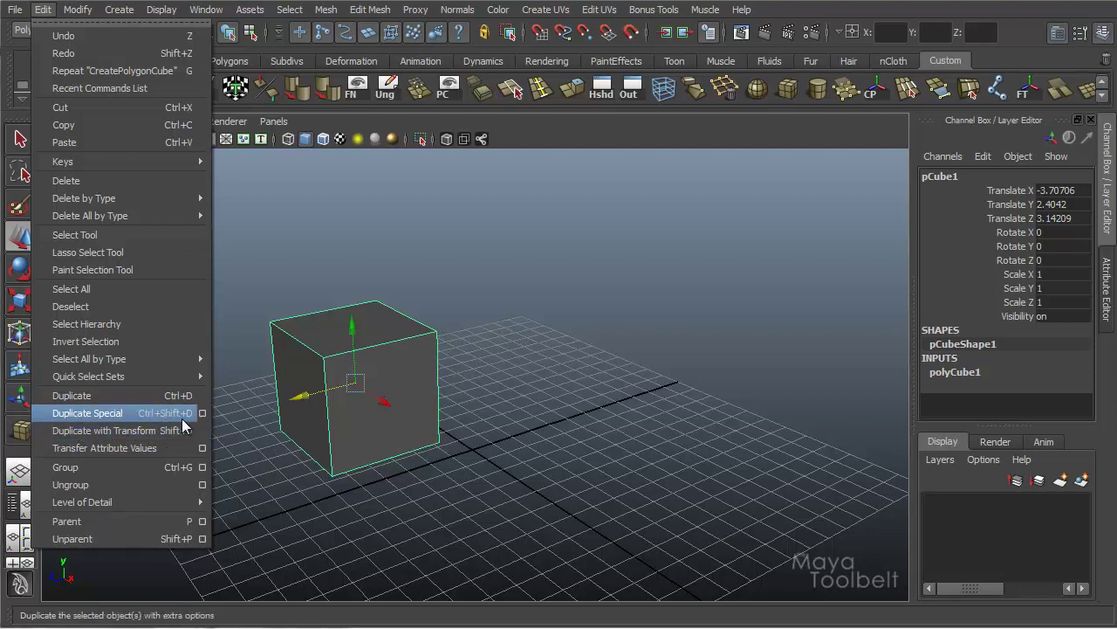
{"action": "left_click_drag", "start_coordinate": [488, 434], "coordinate": [454, 401], "text": "alt"}
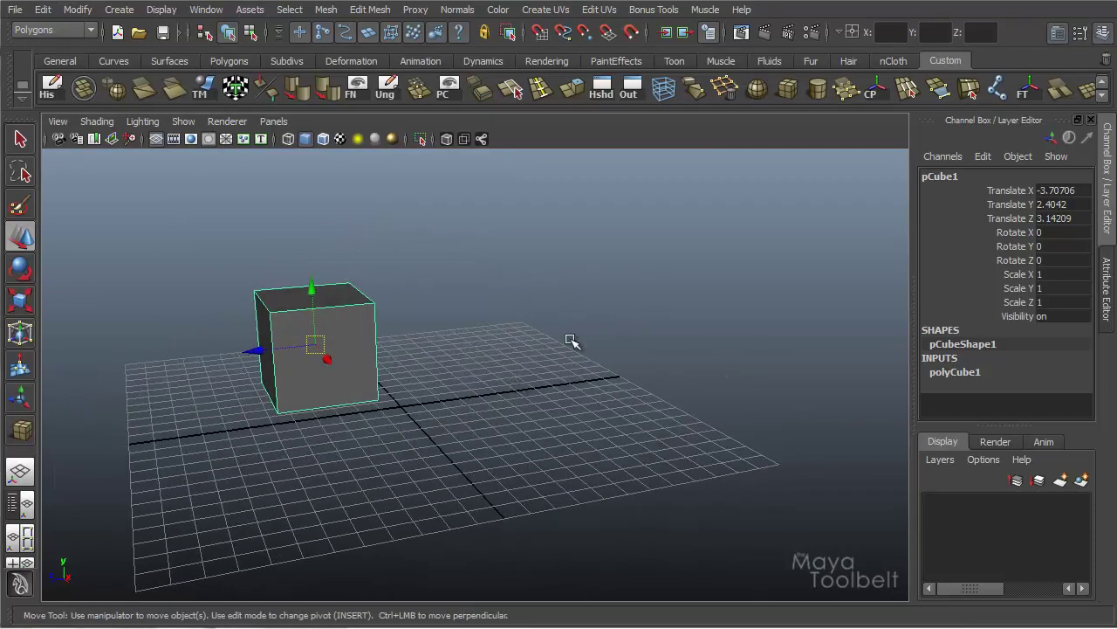
{"action": "left_click_drag", "start_coordinate": [571, 344], "coordinate": [384, 412], "text": "alt"}
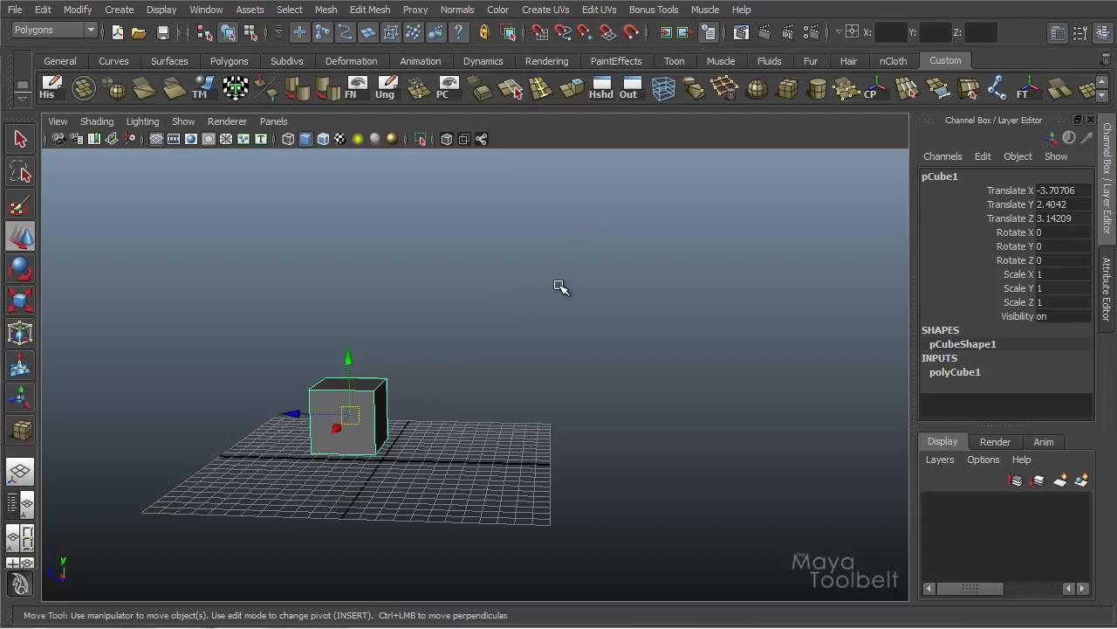
{"action": "left_click_drag", "start_coordinate": [522, 410], "coordinate": [536, 428], "text": "alt"}
{"action": "middle_click_drag", "start_coordinate": [477, 435], "coordinate": [514, 400], "text": "alt"}
{"action": "right_click_drag", "start_coordinate": [514, 400], "coordinate": [552, 405], "text": "alt"}
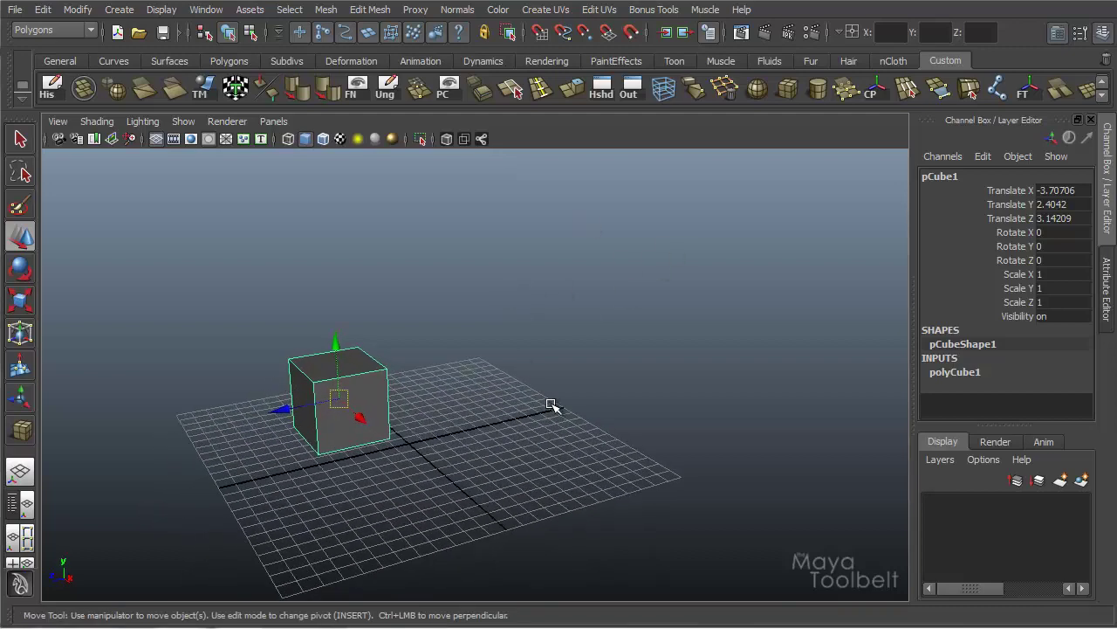
{"action": "left_click_drag", "start_coordinate": [368, 418], "coordinate": [394, 425]}
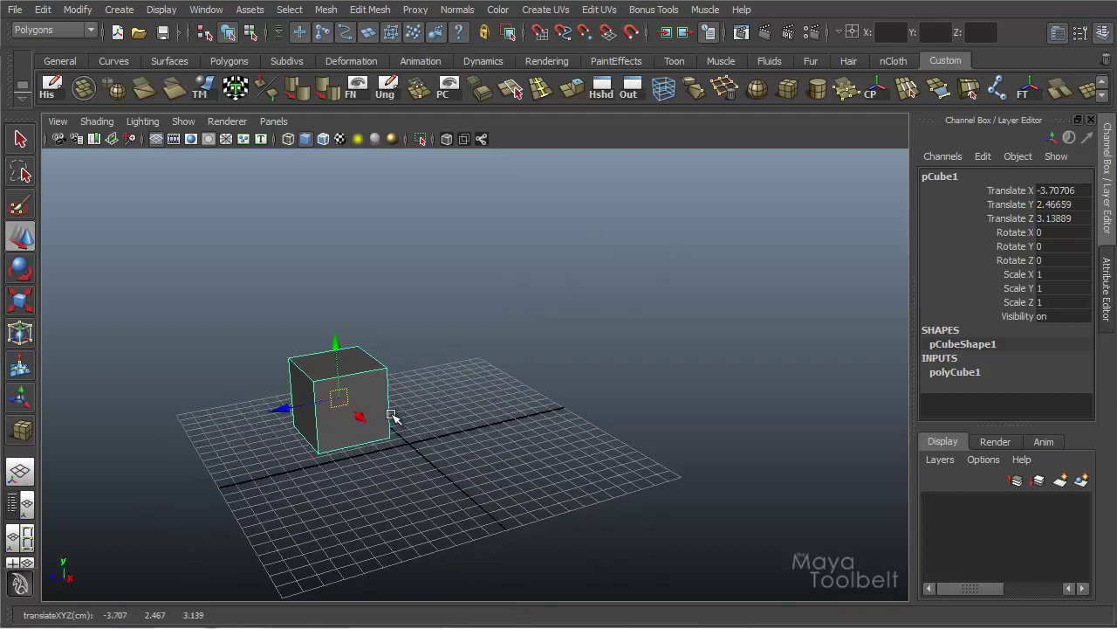
Duplicate the cube with Duplicate with Transform and move the copy diagonally up and back to about Y 7.3, Z -1.4
{"action": "key", "text": "shift+d"}
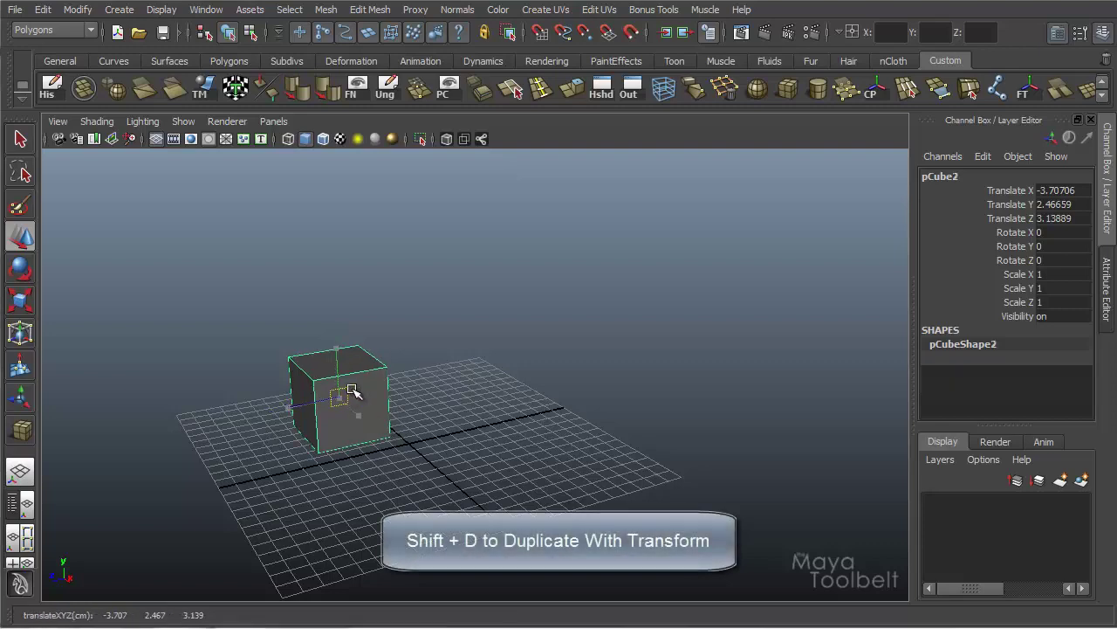
{"action": "left_click_drag", "start_coordinate": [351, 390], "coordinate": [401, 315]}
{"action": "left_click_drag", "start_coordinate": [548, 351], "coordinate": [358, 419], "text": "alt"}
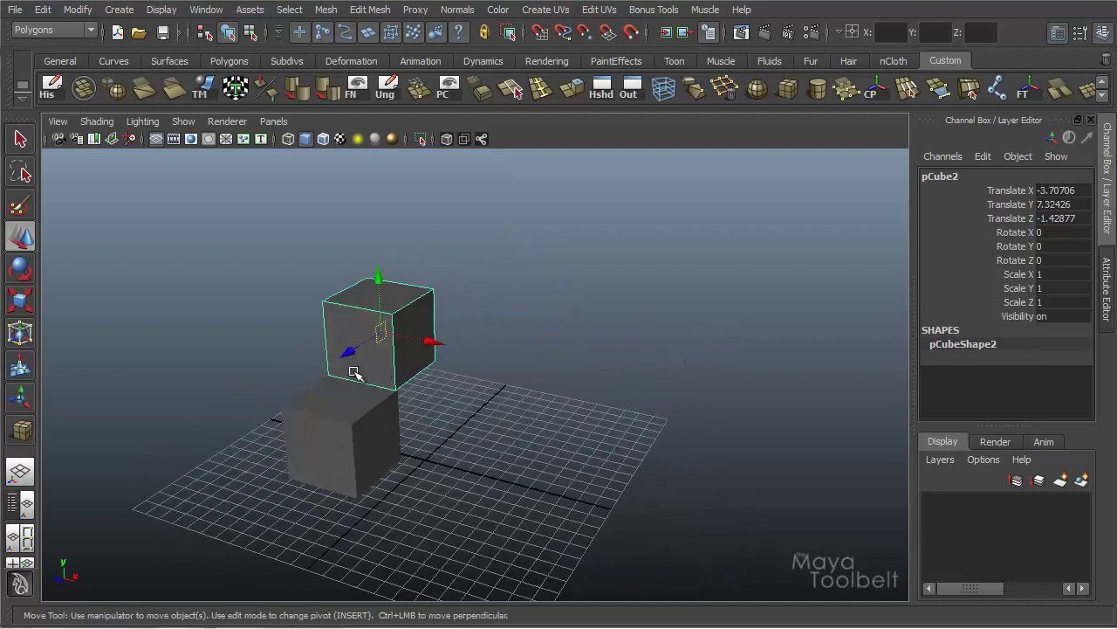
{"action": "left_click_drag", "start_coordinate": [578, 402], "coordinate": [463, 358], "text": "alt"}
{"action": "middle_click_drag", "start_coordinate": [572, 347], "coordinate": [546, 382], "text": "alt"}
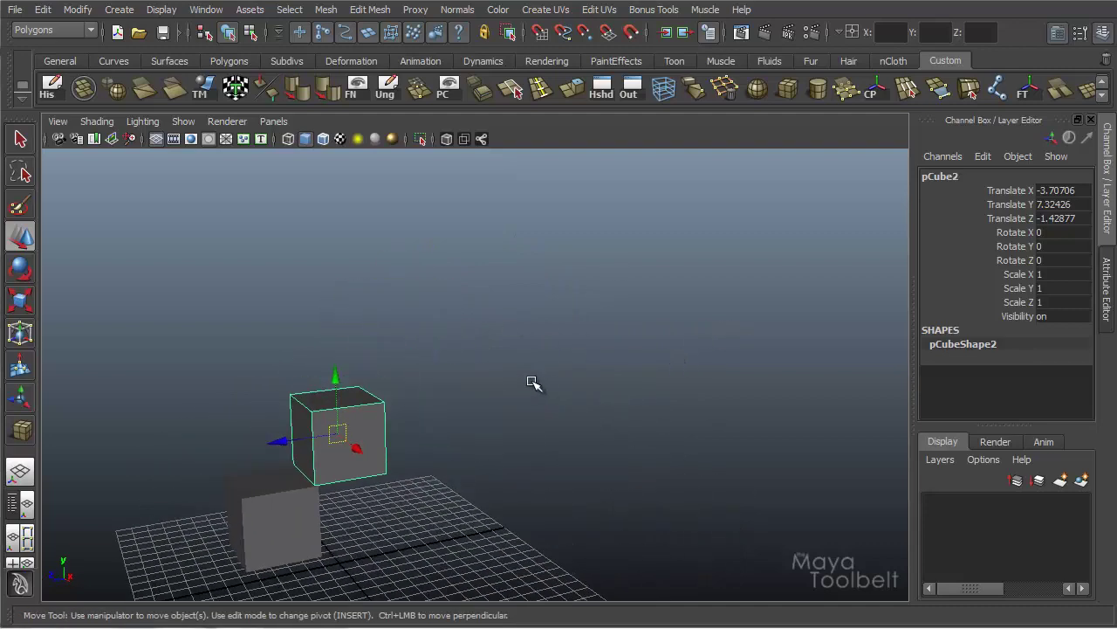
{"action": "left_click_drag", "start_coordinate": [532, 381], "coordinate": [496, 400], "text": "alt"}
Repeat Duplicate with Transform six times on the offset copy to build a rising staircase of eight cubes
{"action": "key", "text": "shift+d"}
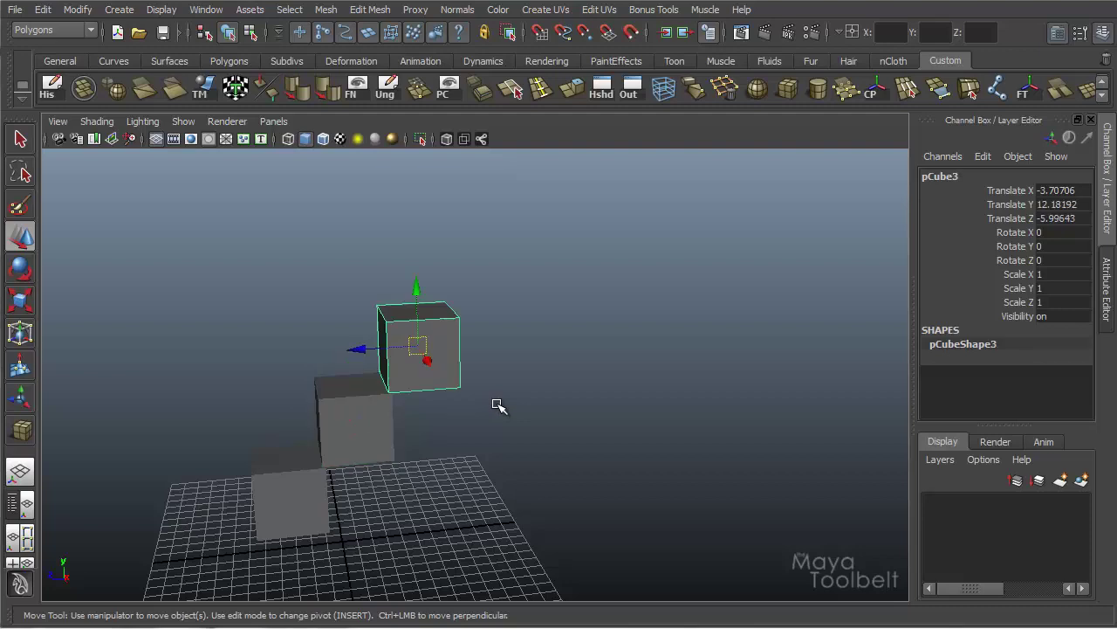
{"action": "left_click_drag", "start_coordinate": [477, 442], "coordinate": [406, 437], "text": "alt"}
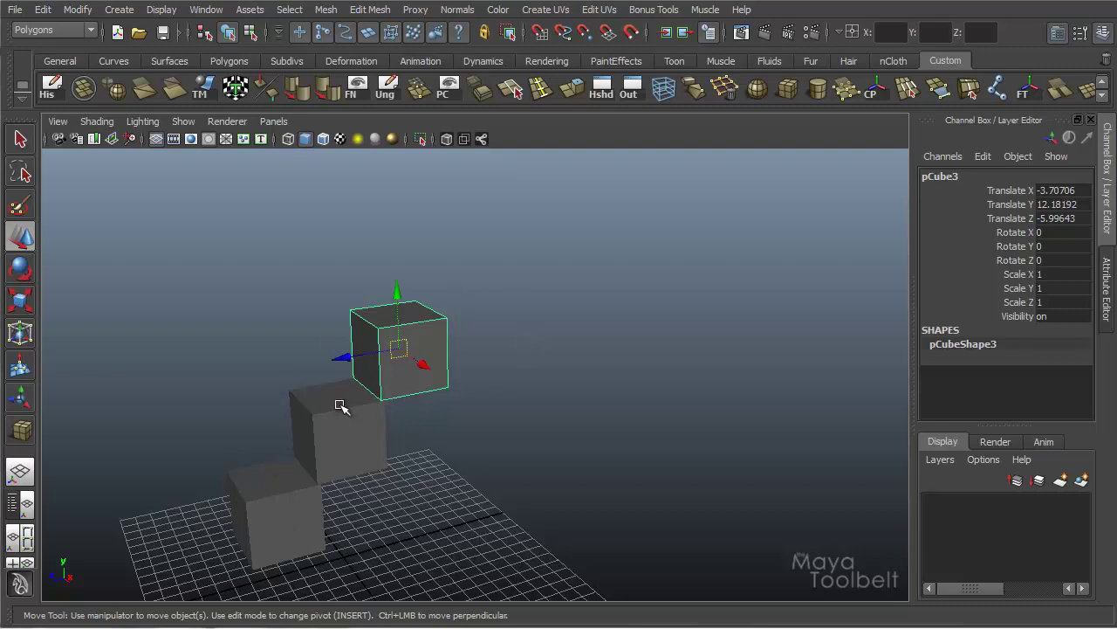
{"action": "left_click_drag", "start_coordinate": [668, 309], "coordinate": [491, 334], "text": "alt"}
{"action": "key", "text": "shift+d"}
{"action": "key", "text": "shift+d"}
{"action": "key", "text": "shift+d"}
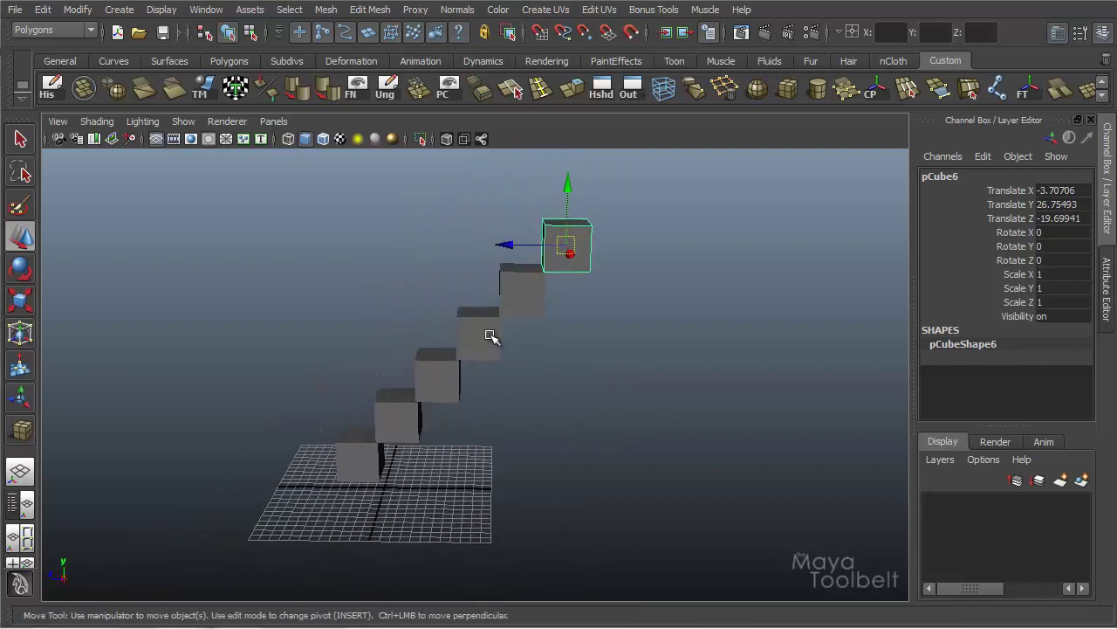
{"action": "left_click_drag", "start_coordinate": [524, 395], "coordinate": [551, 451], "text": "alt"}
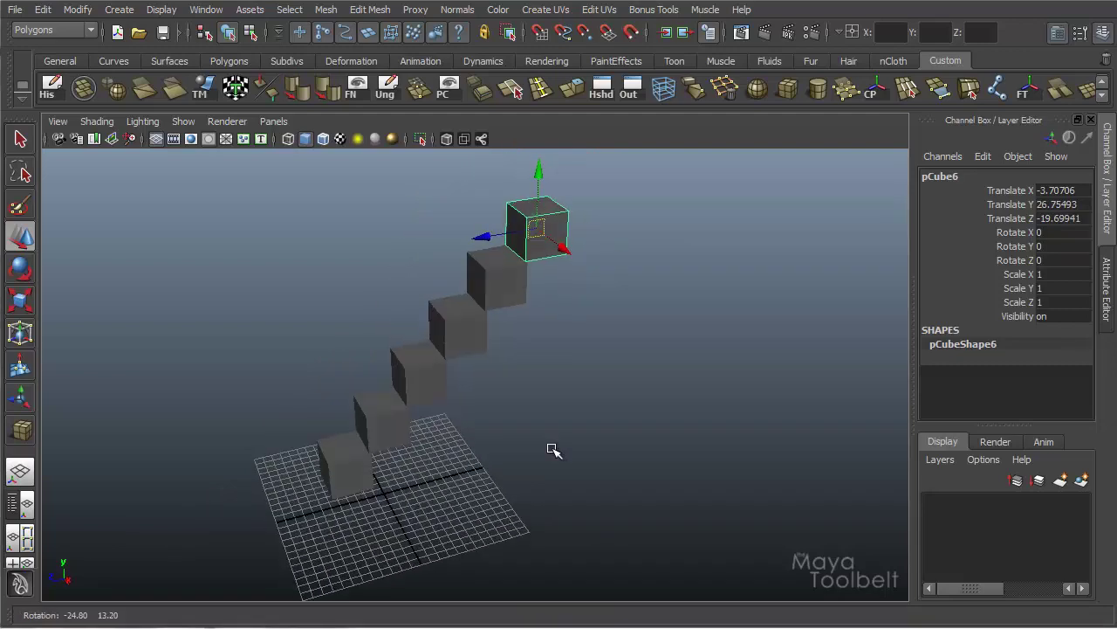
{"action": "key", "text": "shift+d"}
{"action": "key", "text": "shift+d"}
{"action": "left_click_drag", "start_coordinate": [529, 382], "coordinate": [347, 471], "text": "alt"}
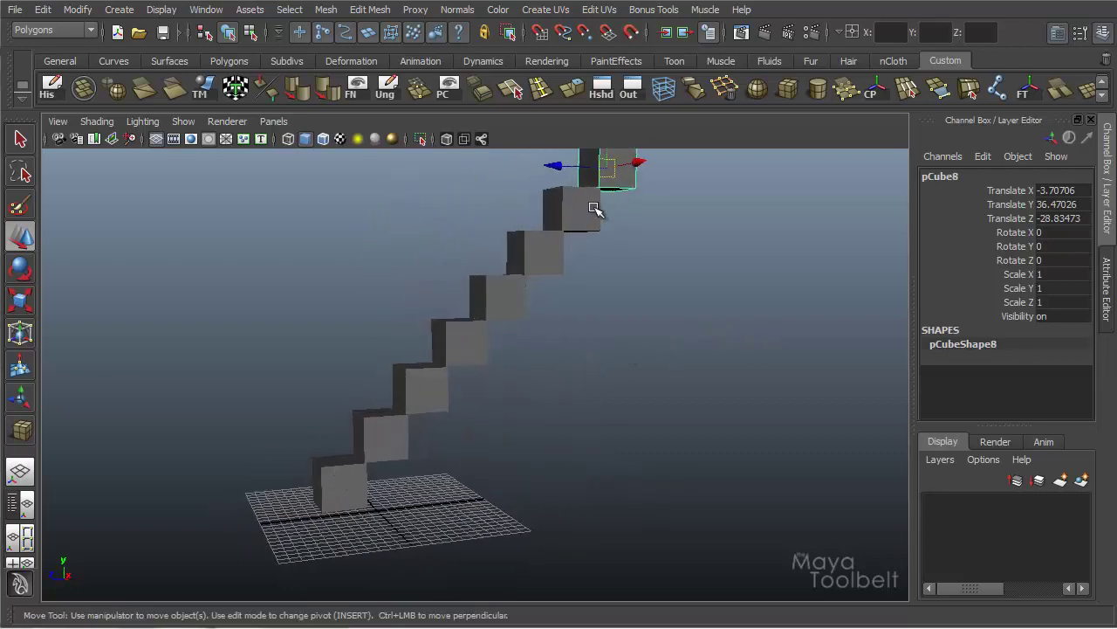
Select all the duplicated staircase cubes and delete them, leaving only the original cube on the grid
{"action": "mouse_move", "coordinate": [673, 270]}
{"action": "left_mouse_down", "text": "alt"}
{"action": "mouse_move", "coordinate": [703, 284]}
{"action": "mouse_move", "coordinate": [686, 268]}
{"action": "left_mouse_up", "text": "alt"}
{"action": "right_click_drag", "start_coordinate": [686, 267], "coordinate": [654, 264], "text": "alt"}
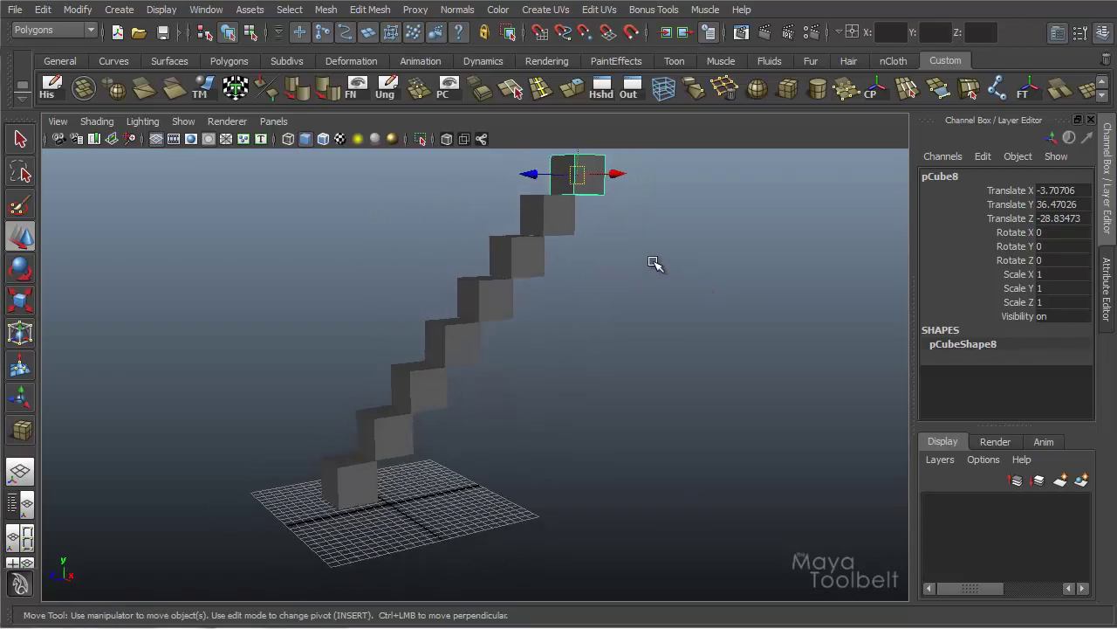
{"action": "middle_click_drag", "start_coordinate": [654, 265], "coordinate": [606, 297], "text": "alt"}
{"action": "left_click_drag", "start_coordinate": [608, 299], "coordinate": [636, 251], "text": "alt"}
{"action": "left_click_drag", "start_coordinate": [647, 205], "coordinate": [356, 463], "text": "shift"}
{"action": "key", "text": "Delete"}
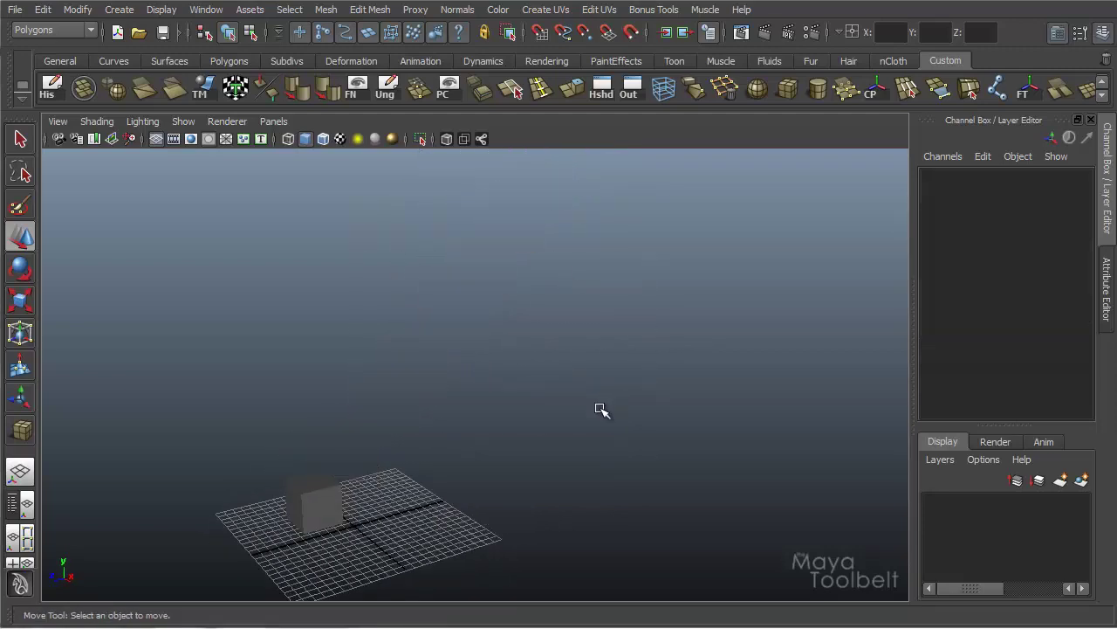
Duplicate the original cube and move the copy beside it to about X 0.95, Z -1.71
{"action": "left_click_drag", "start_coordinate": [584, 425], "coordinate": [534, 422], "text": "alt"}
{"action": "left_click", "coordinate": [391, 447]}
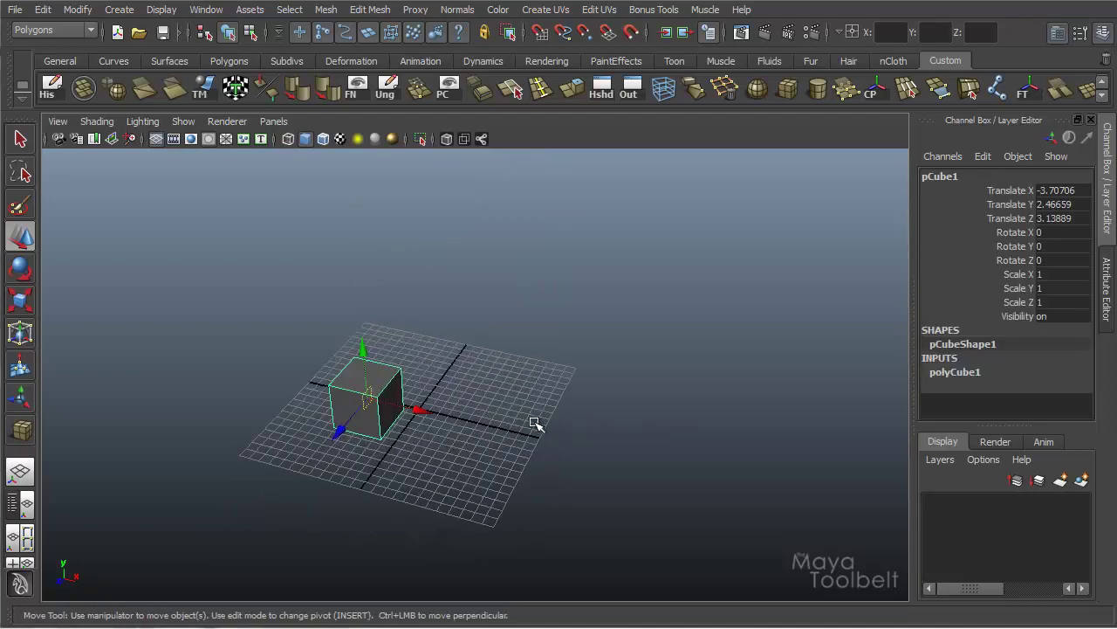
{"action": "key", "text": "ctrl+d"}
{"action": "left_click_drag", "start_coordinate": [420, 409], "coordinate": [471, 421]}
{"action": "left_click_drag", "start_coordinate": [424, 368], "coordinate": [421, 372], "text": "ctrl"}
{"action": "mouse_move", "coordinate": [426, 411]}
{"action": "left_mouse_down", "text": "alt"}
{"action": "mouse_move", "coordinate": [419, 437]}
{"action": "mouse_move", "coordinate": [439, 385]}
{"action": "mouse_move", "coordinate": [434, 394]}
{"action": "left_mouse_up", "text": "alt"}
Rotate the duplicated cube about its Y axis and set Rotate Y to 45
{"action": "key", "text": "e"}
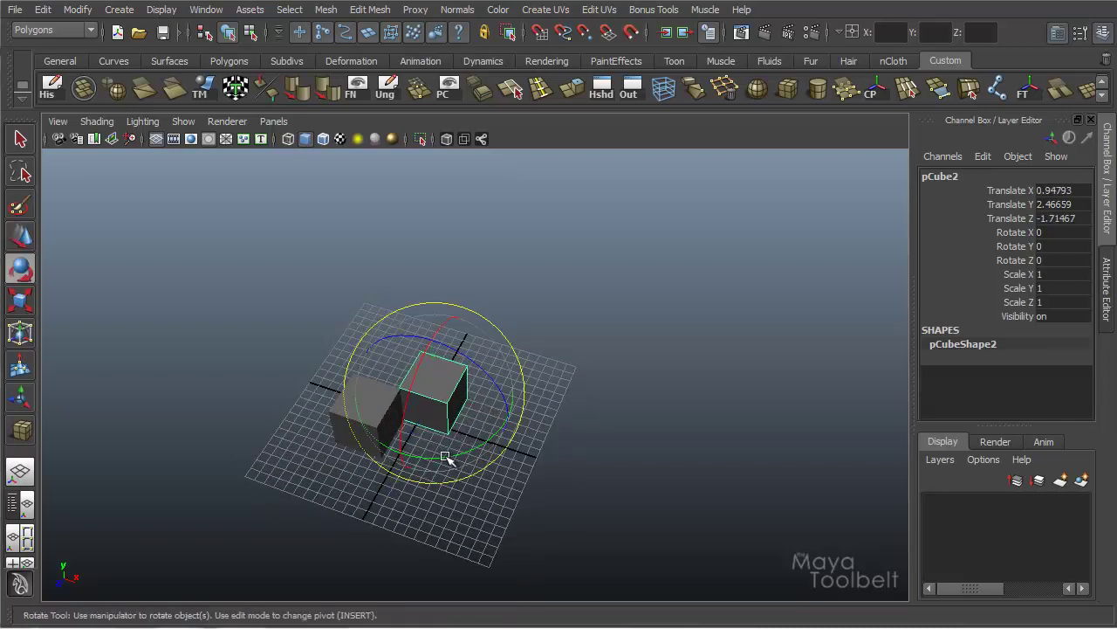
{"action": "left_click_drag", "start_coordinate": [446, 457], "coordinate": [548, 408]}
{"action": "type", "text": "45"}
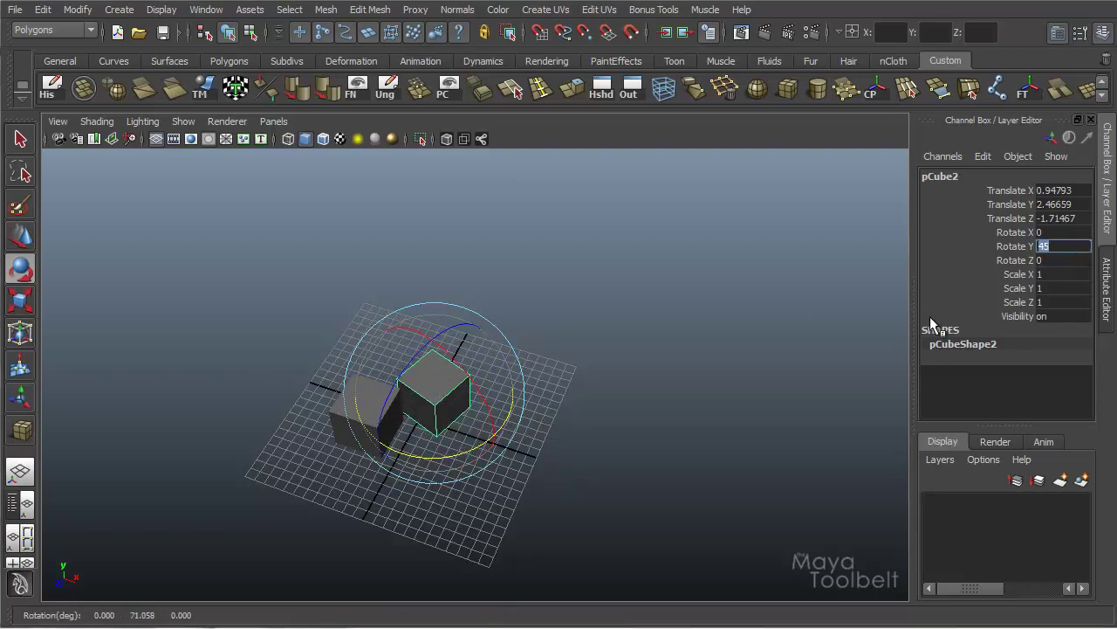
{"action": "key", "text": "Return"}
Scale the rotated copy up uniformly to about 1.35 on all axes
{"action": "key", "text": "r"}
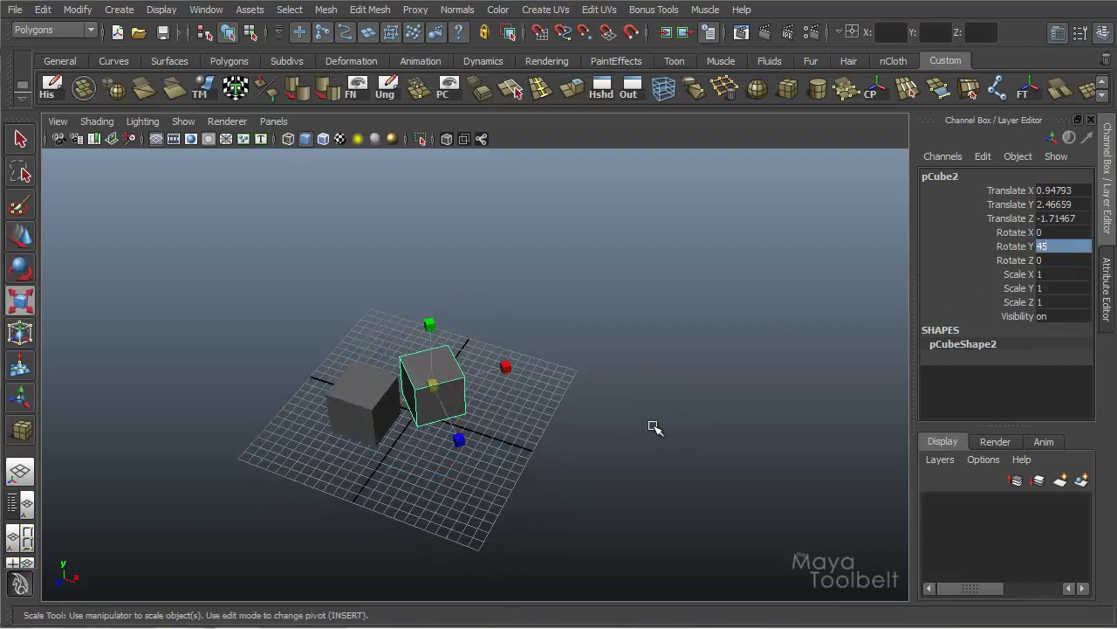
{"action": "middle_click_drag", "start_coordinate": [654, 427], "coordinate": [671, 441]}
{"action": "scroll", "coordinate": [675, 434], "scroll_direction": "up", "scroll_amount": 2}
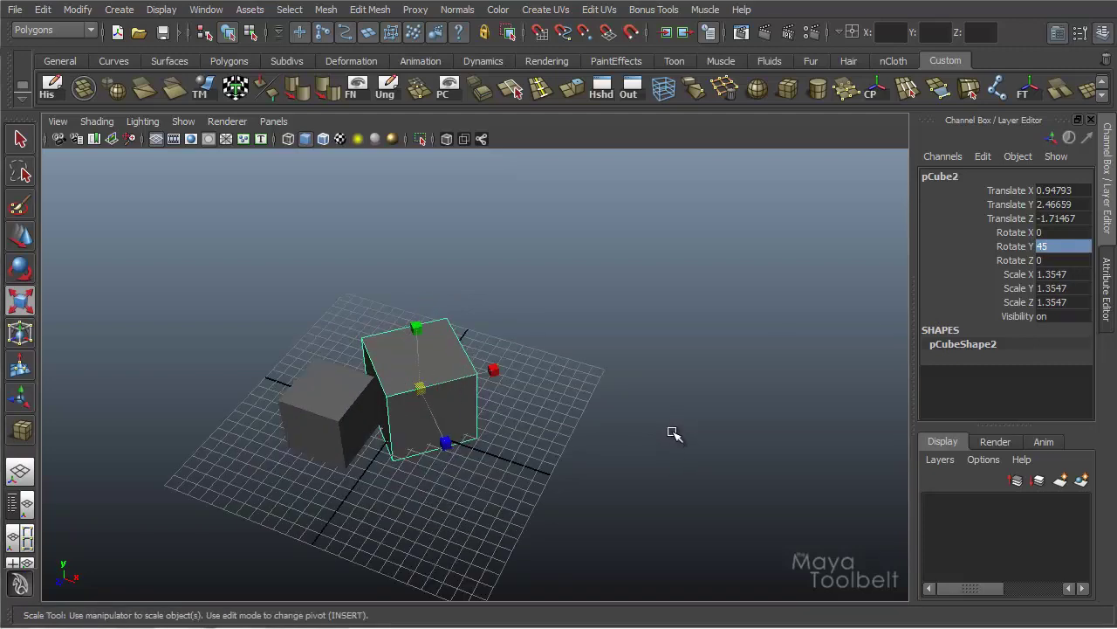
Repeat Duplicate with Transform five times on the moved, rotated and scaled copy to form a curve of seven growing cubes
{"action": "key", "text": "shift+d"}
{"action": "key", "text": "shift+d"}
{"action": "key", "text": "shift+d"}
{"action": "key", "text": "shift+d"}
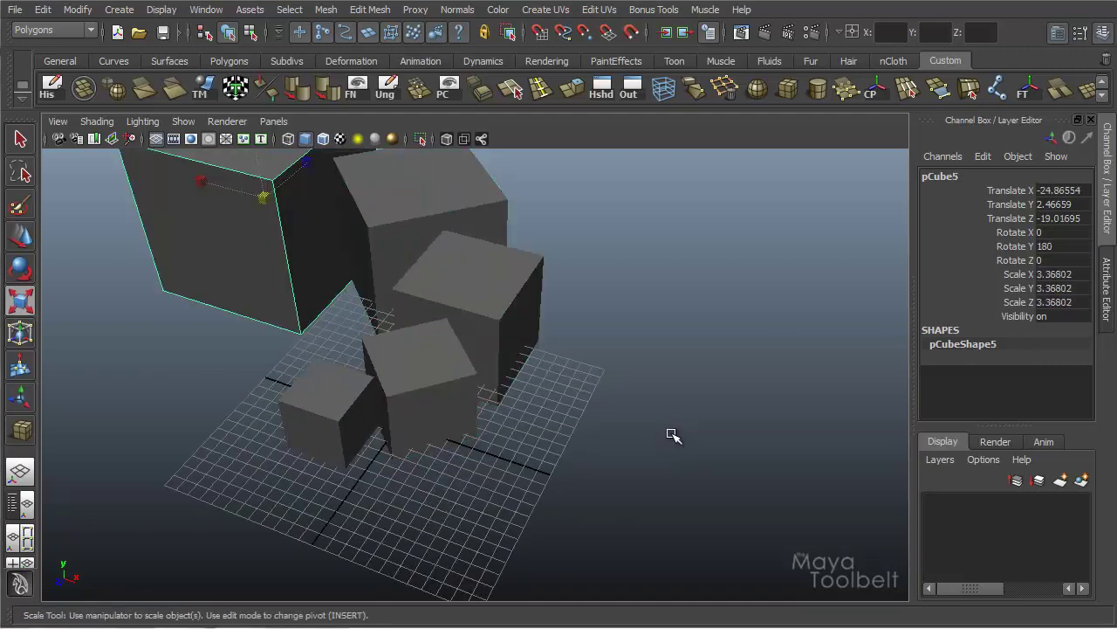
{"action": "key", "text": "shift+d"}
Examine the curved arrangement of growing cubes from several viewing angles
{"action": "left_click_drag", "start_coordinate": [681, 419], "coordinate": [469, 434], "text": "alt"}
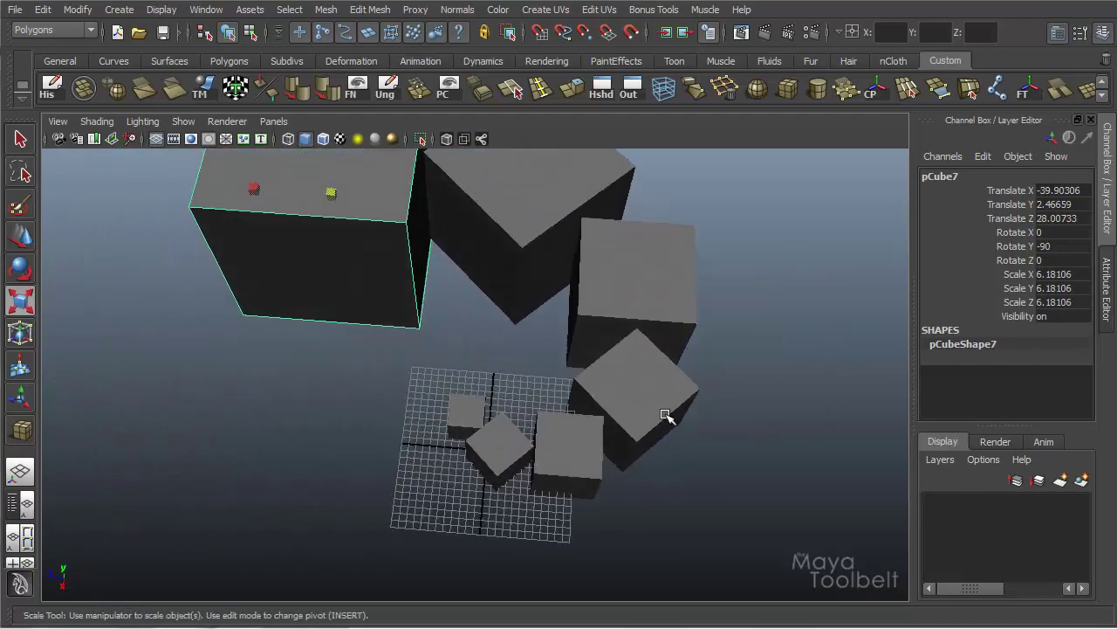
{"action": "left_click_drag", "start_coordinate": [667, 416], "coordinate": [656, 379], "text": "alt"}
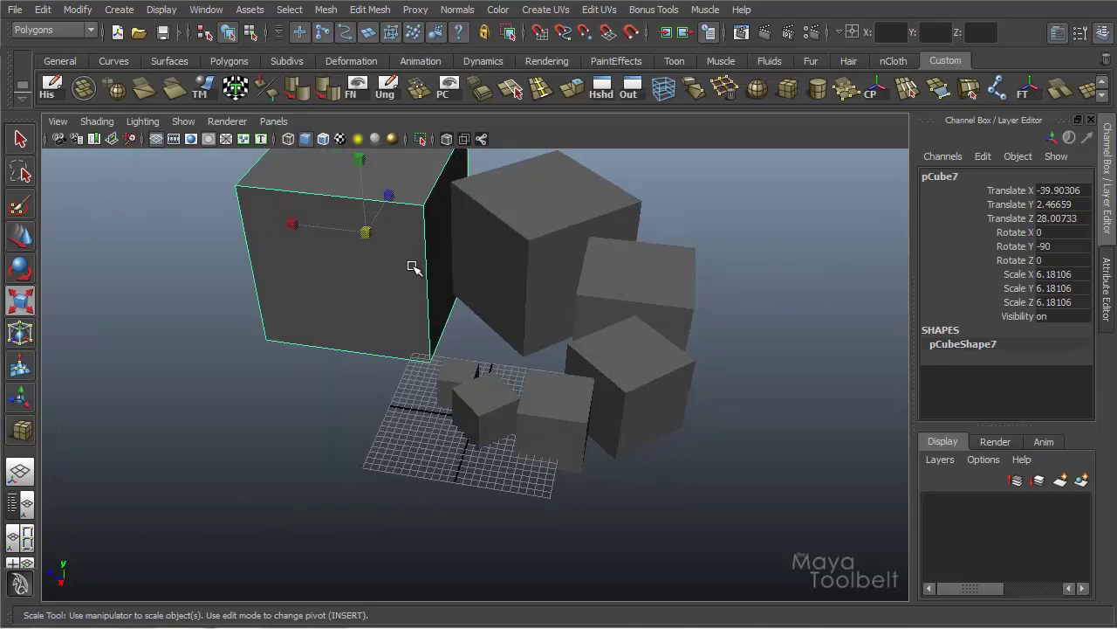
{"action": "left_click_drag", "start_coordinate": [414, 266], "coordinate": [381, 297], "text": "alt"}
{"action": "left_click_drag", "start_coordinate": [207, 299], "coordinate": [550, 392], "text": "alt"}
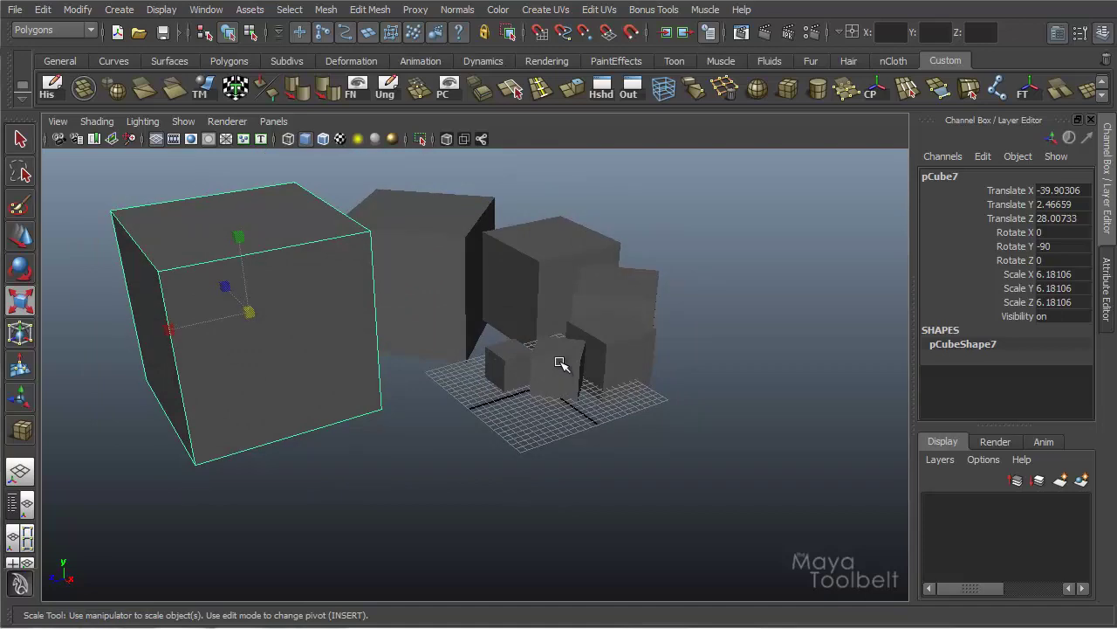
{"action": "left_click_drag", "start_coordinate": [532, 406], "coordinate": [471, 433], "text": "alt"}
{"action": "key", "text": "w"}
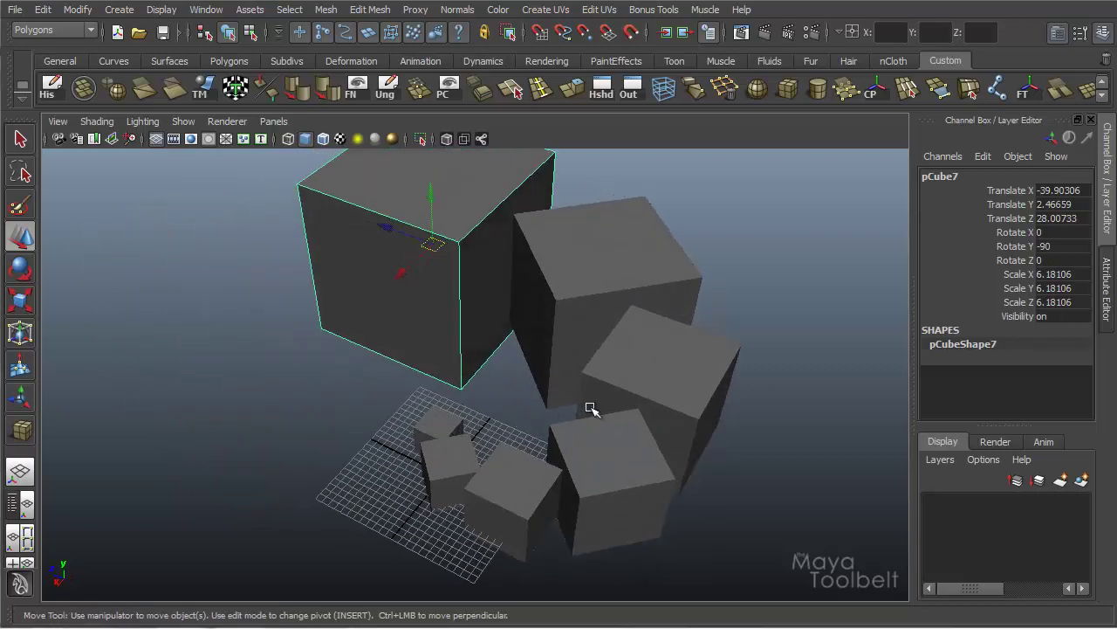
{"action": "left_click_drag", "start_coordinate": [591, 407], "coordinate": [636, 389], "text": "alt"}
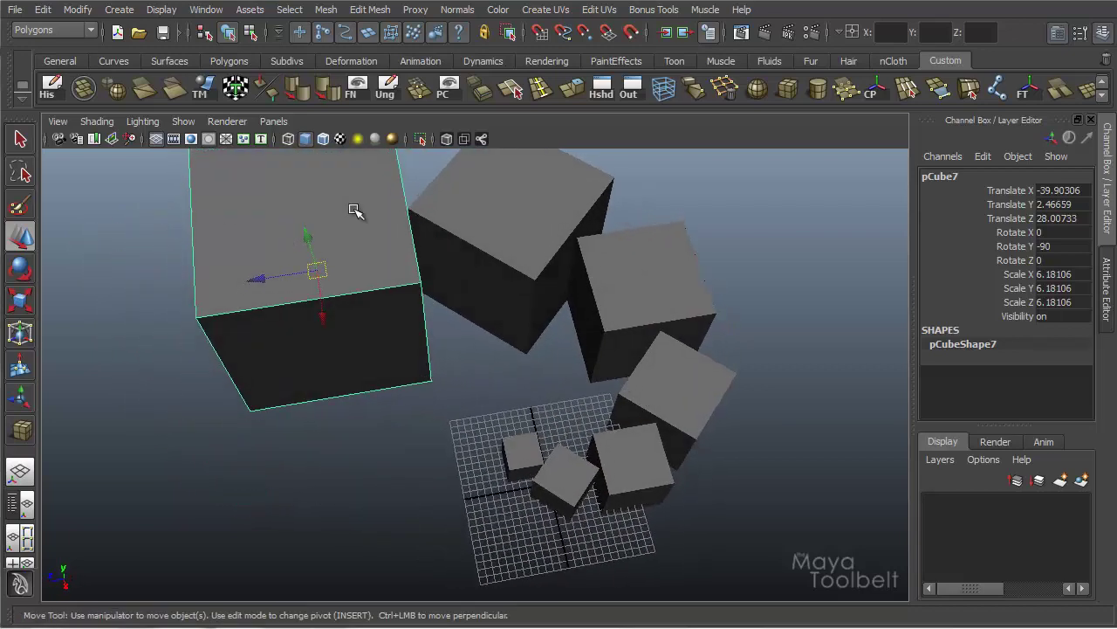
Select the six duplicated cubes and delete them, keeping only the original smallest cube
{"action": "left_click_drag", "start_coordinate": [351, 206], "coordinate": [644, 511]}
{"action": "left_click", "coordinate": [522, 447], "text": "shift"}
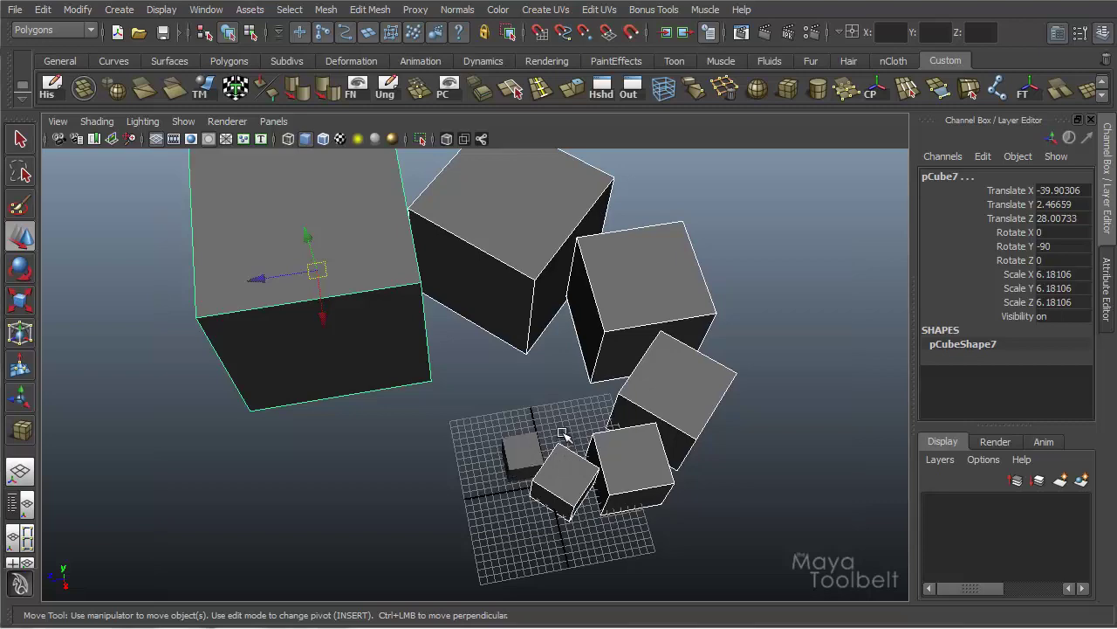
{"action": "key", "text": "Delete"}
{"action": "left_click_drag", "start_coordinate": [561, 437], "coordinate": [497, 319], "text": "alt"}
{"action": "right_click_drag", "start_coordinate": [497, 319], "coordinate": [630, 361], "text": "alt"}
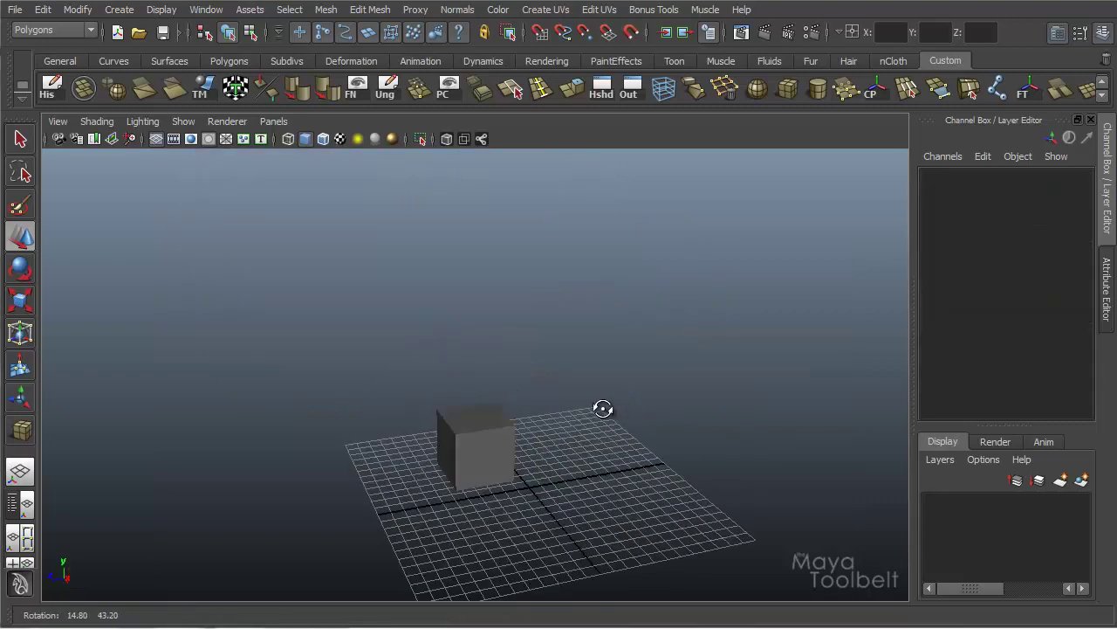
{"action": "left_click_drag", "start_coordinate": [599, 404], "coordinate": [523, 317], "text": "alt"}
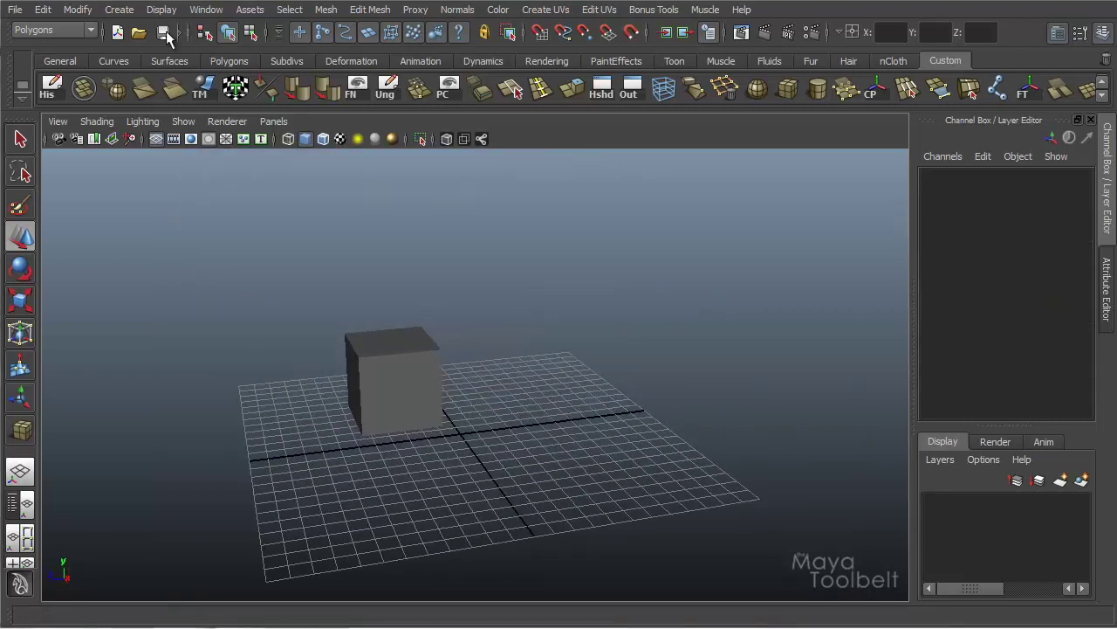
Open the Duplicate Special options and reset them to their default settings
{"action": "left_click", "coordinate": [43, 9]}
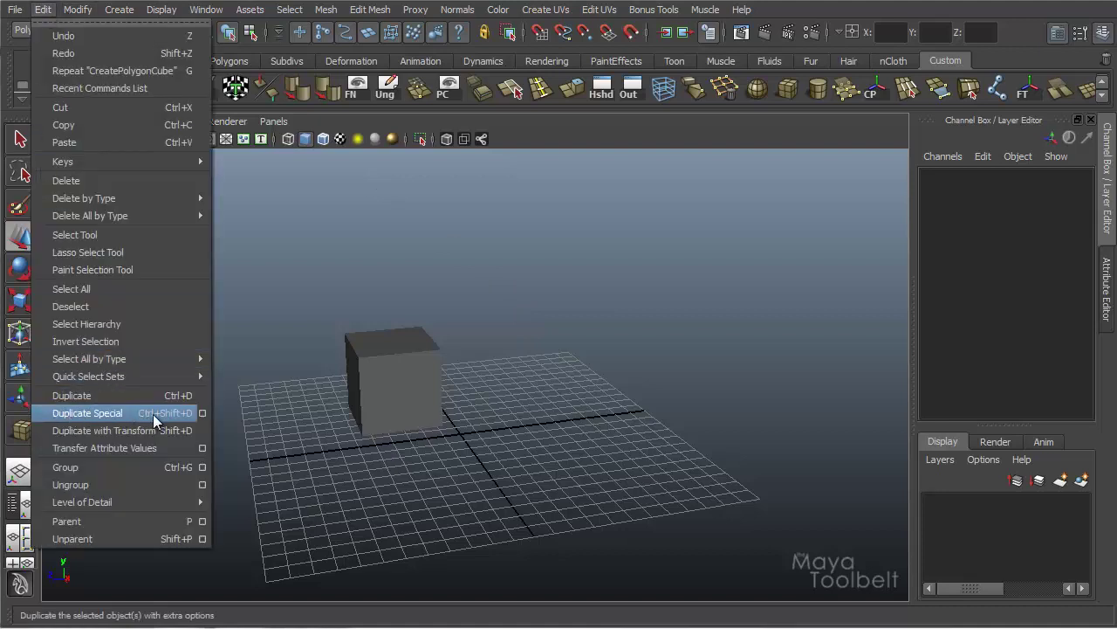
{"action": "left_click", "coordinate": [201, 414]}
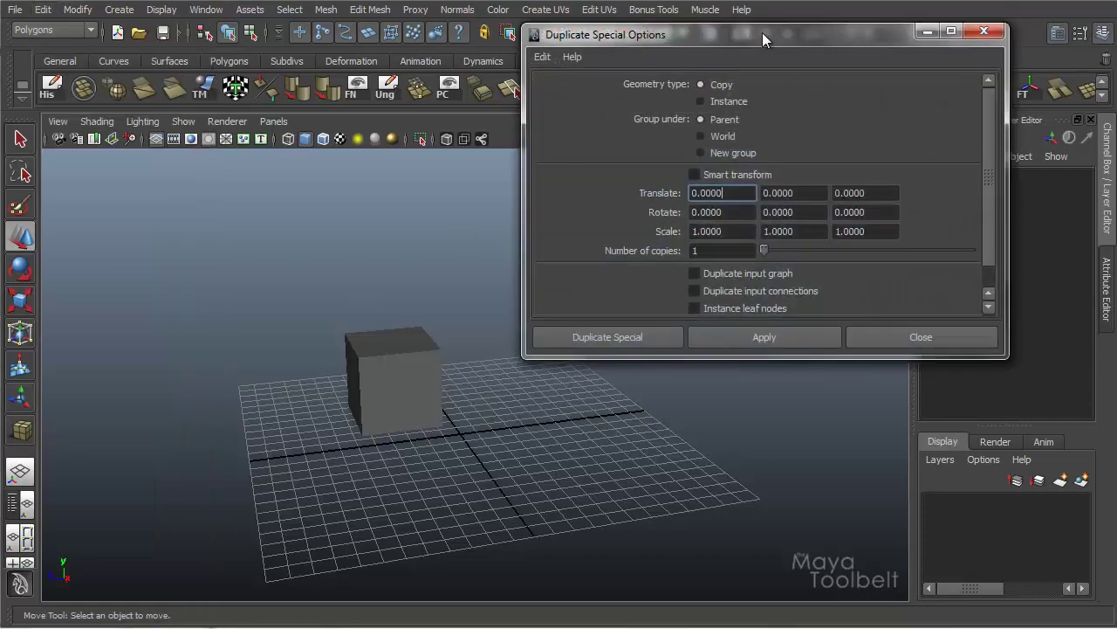
{"action": "left_click_drag", "start_coordinate": [763, 32], "coordinate": [759, 94]}
{"action": "left_click", "coordinate": [538, 118]}
{"action": "left_click", "coordinate": [566, 149]}
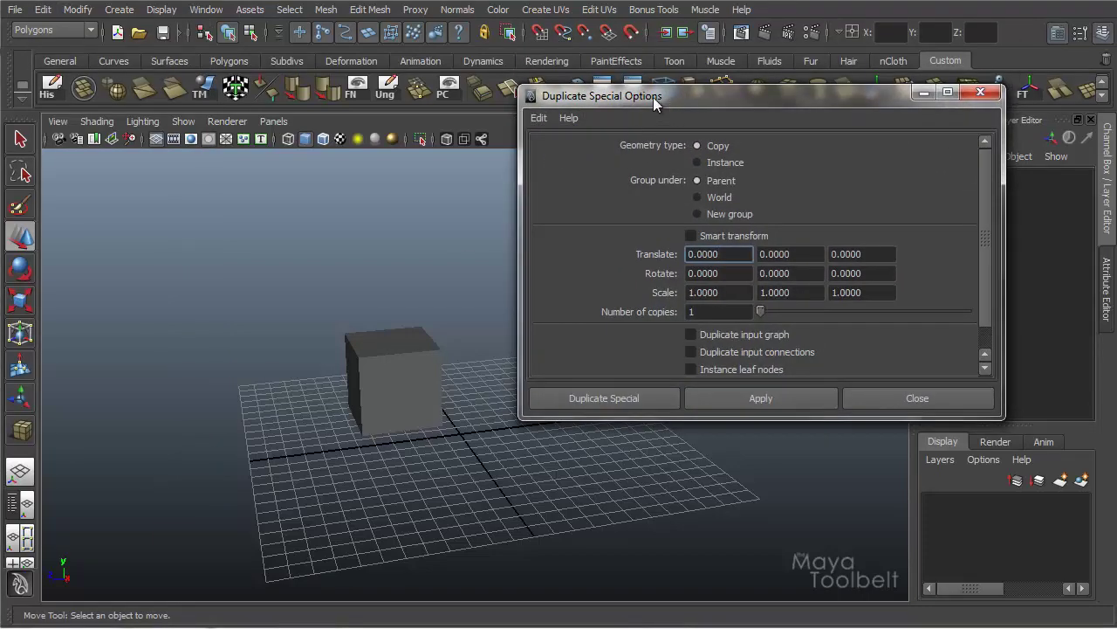
{"action": "left_click_drag", "start_coordinate": [653, 97], "coordinate": [643, 121]}
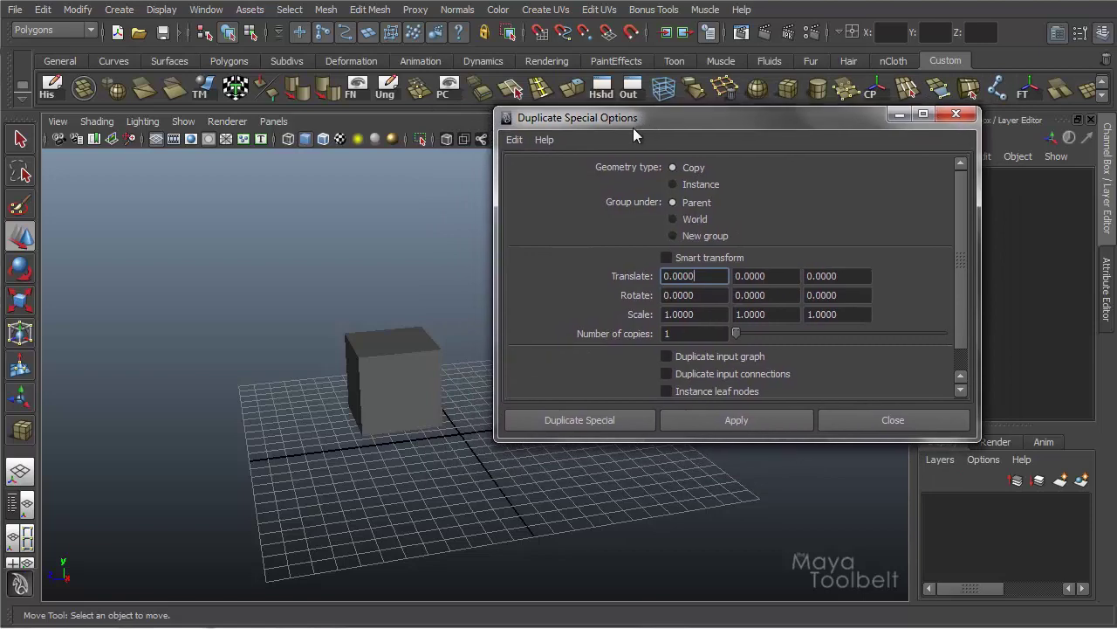
Duplicate the cube with the default Duplicate Special settings and move the copy to about X -5.89, Z -5.11
{"action": "middle_click_drag", "start_coordinate": [363, 356], "coordinate": [271, 373], "text": "alt"}
{"action": "left_click", "coordinate": [287, 389]}
{"action": "left_click_drag", "start_coordinate": [346, 349], "coordinate": [372, 362], "text": "alt"}
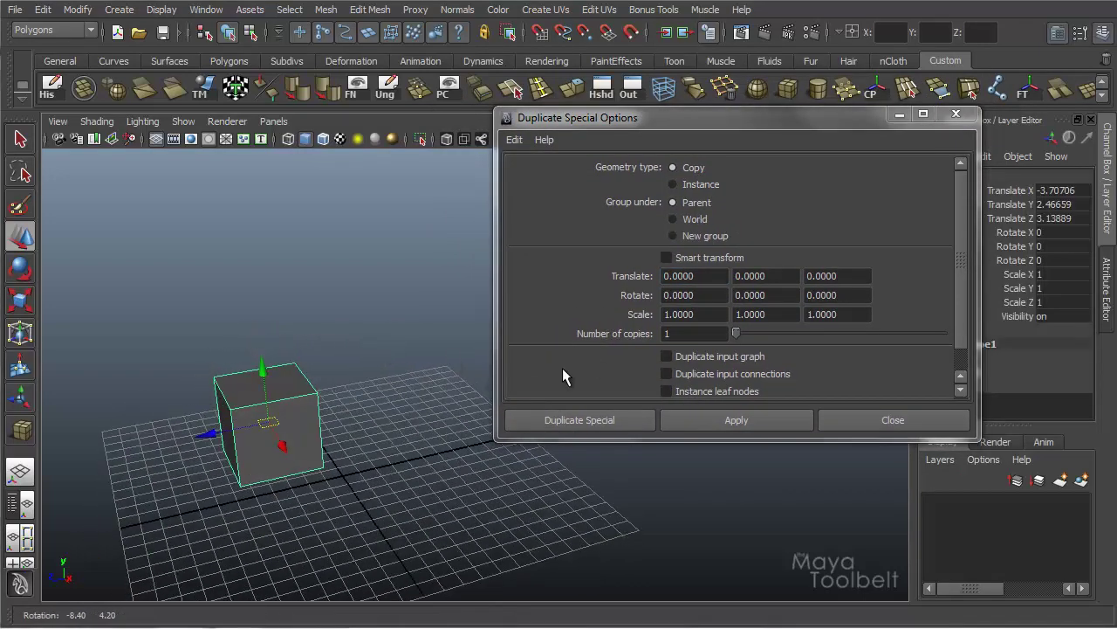
{"action": "left_click", "coordinate": [717, 423]}
{"action": "left_click_drag", "start_coordinate": [366, 431], "coordinate": [349, 471], "text": "alt"}
{"action": "left_click_drag", "start_coordinate": [281, 463], "coordinate": [389, 400]}
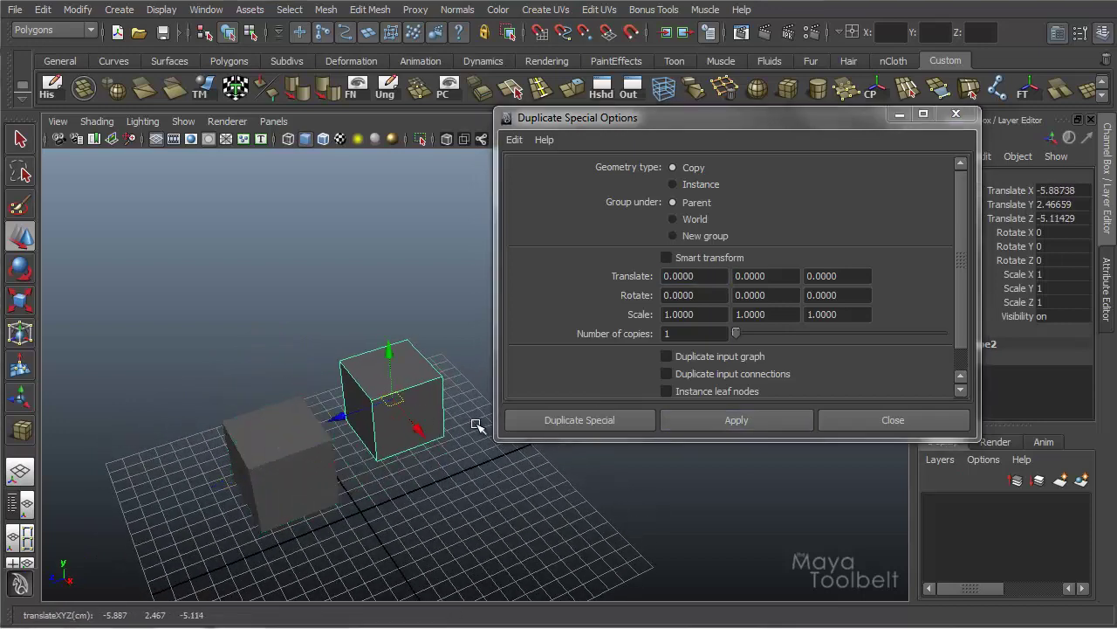
Apply Duplicate Special again to the moved copy and place the new copy at about X -12.28, Z 1.24
{"action": "left_click_drag", "start_coordinate": [440, 433], "coordinate": [266, 402], "text": "alt"}
{"action": "left_click", "coordinate": [764, 425]}
{"action": "left_click_drag", "start_coordinate": [407, 451], "coordinate": [384, 284], "text": "alt"}
{"action": "left_click", "coordinate": [515, 140]}
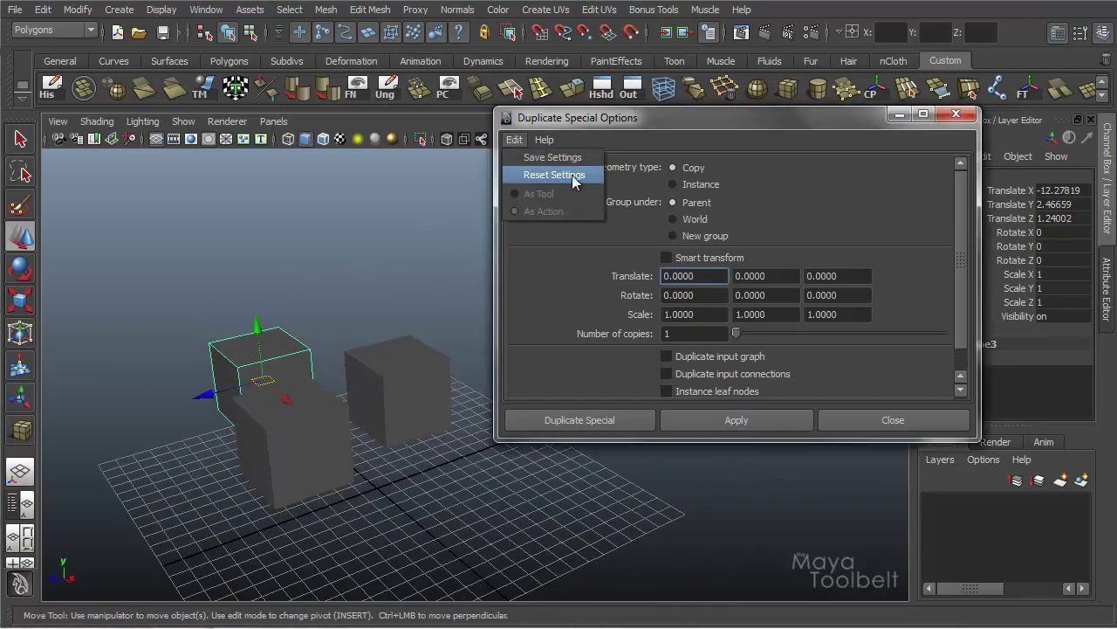
{"action": "left_click", "coordinate": [608, 123]}
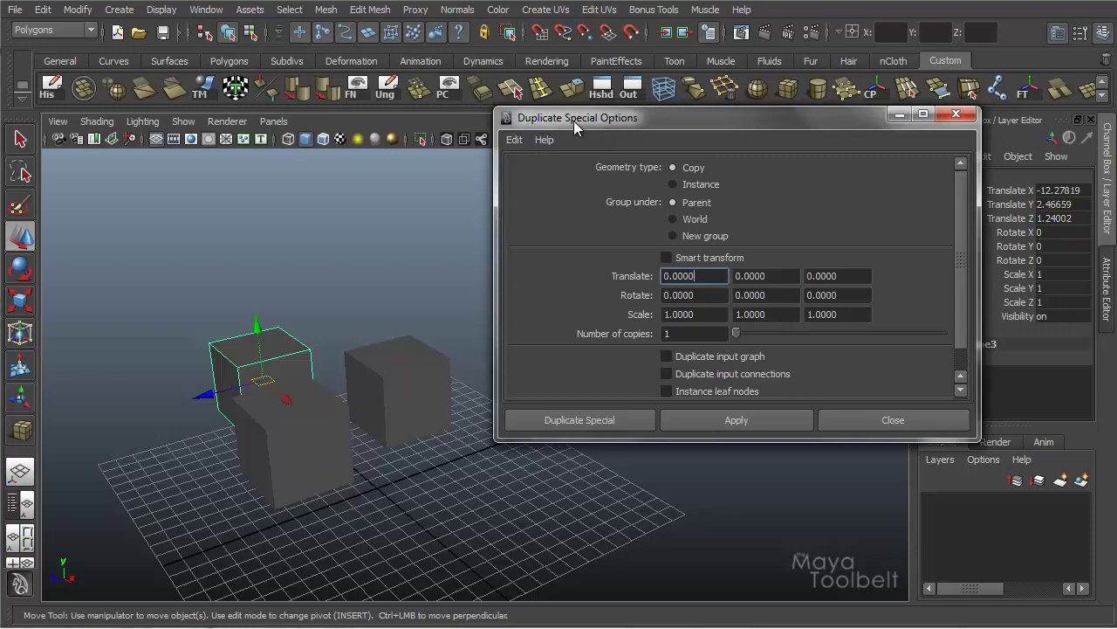
Delete both duplicated cubes, keeping the original cube
{"action": "left_click_drag", "start_coordinate": [405, 284], "coordinate": [359, 299], "text": "alt"}
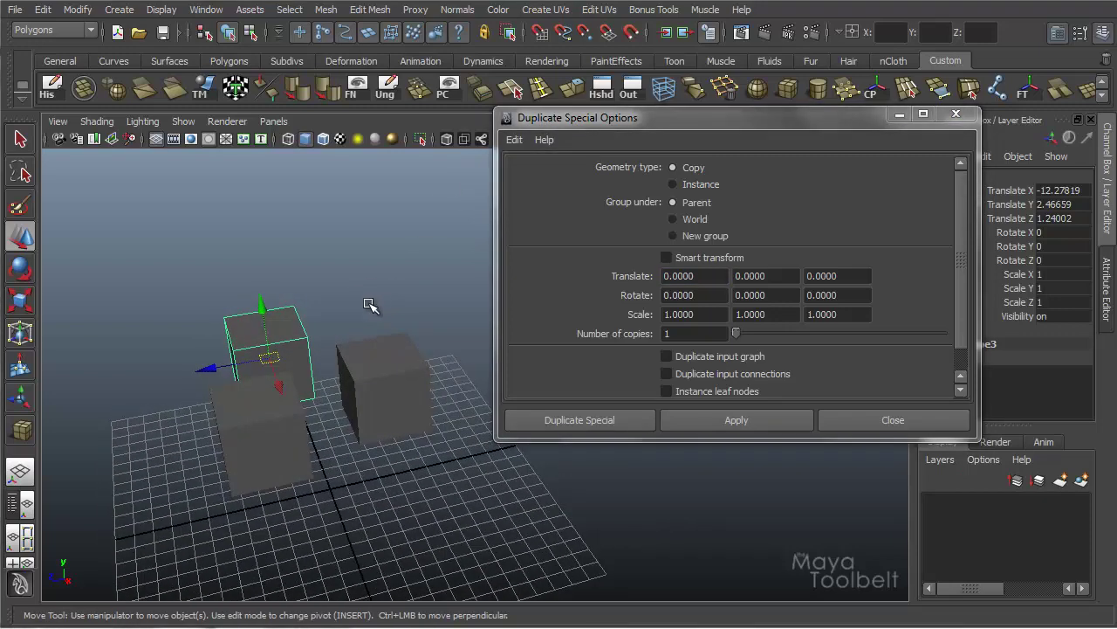
{"action": "left_click_drag", "start_coordinate": [339, 322], "coordinate": [374, 393], "text": "alt"}
{"action": "left_click", "coordinate": [389, 370], "text": "shift"}
{"action": "key", "text": "Delete"}
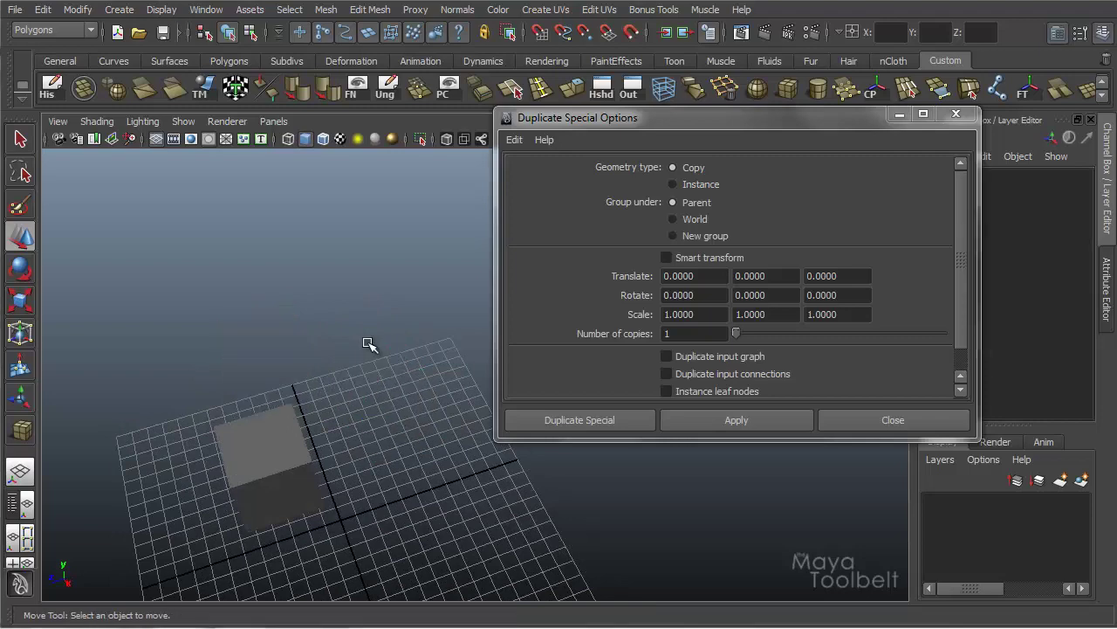
Select the original cube and enlarge the Duplicate Special options window until all options fit
{"action": "left_click_drag", "start_coordinate": [349, 379], "coordinate": [375, 394], "text": "alt"}
{"action": "left_click", "coordinate": [317, 442]}
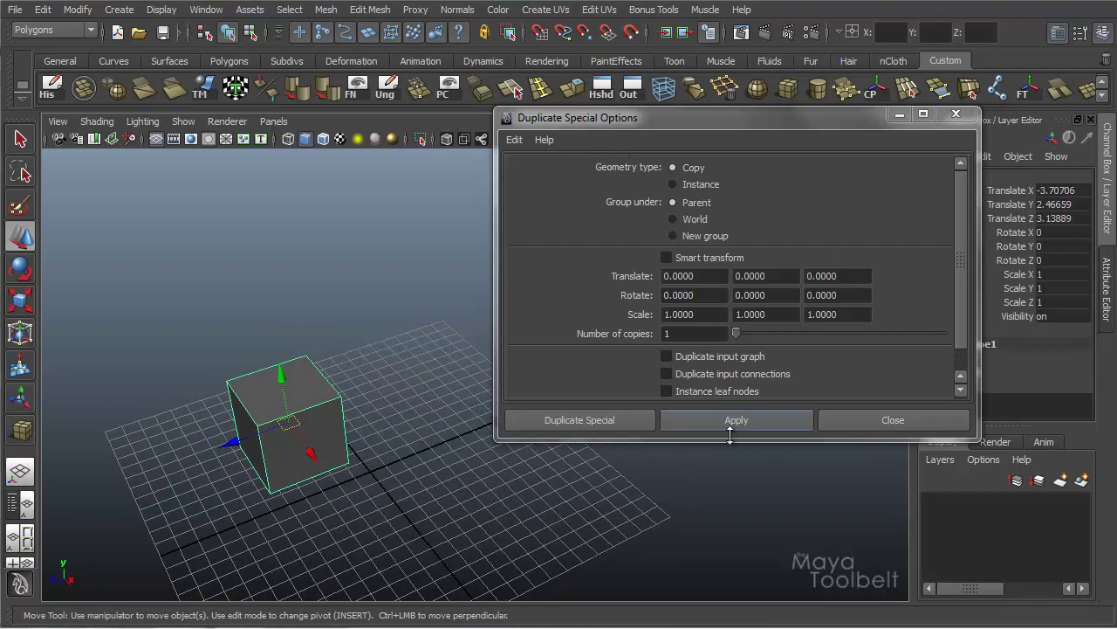
{"action": "left_click_drag", "start_coordinate": [730, 435], "coordinate": [730, 467]}
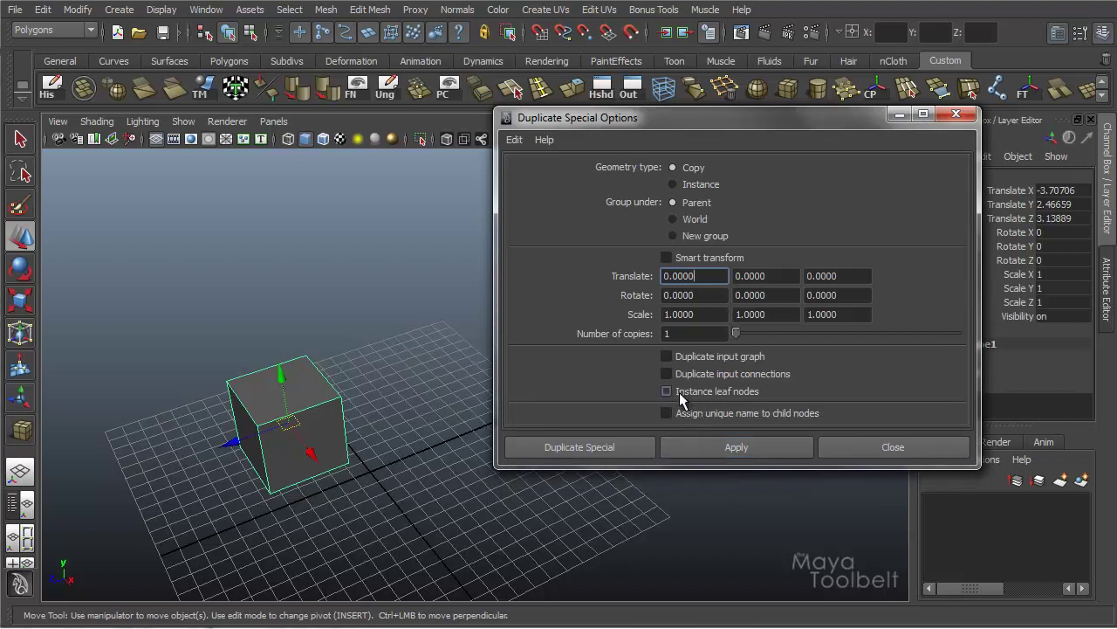
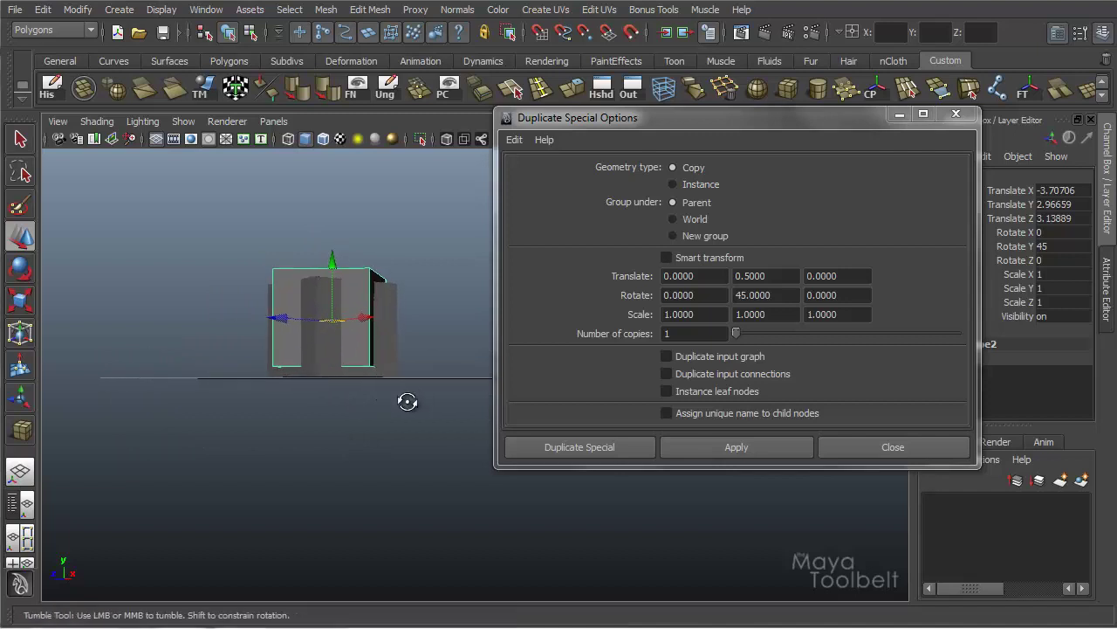
Undo the last duplicate and set the Translate X and Translate Y offsets to 5
{"action": "key", "text": "ctrl+z"}
{"action": "double_click", "coordinate": [788, 272]}
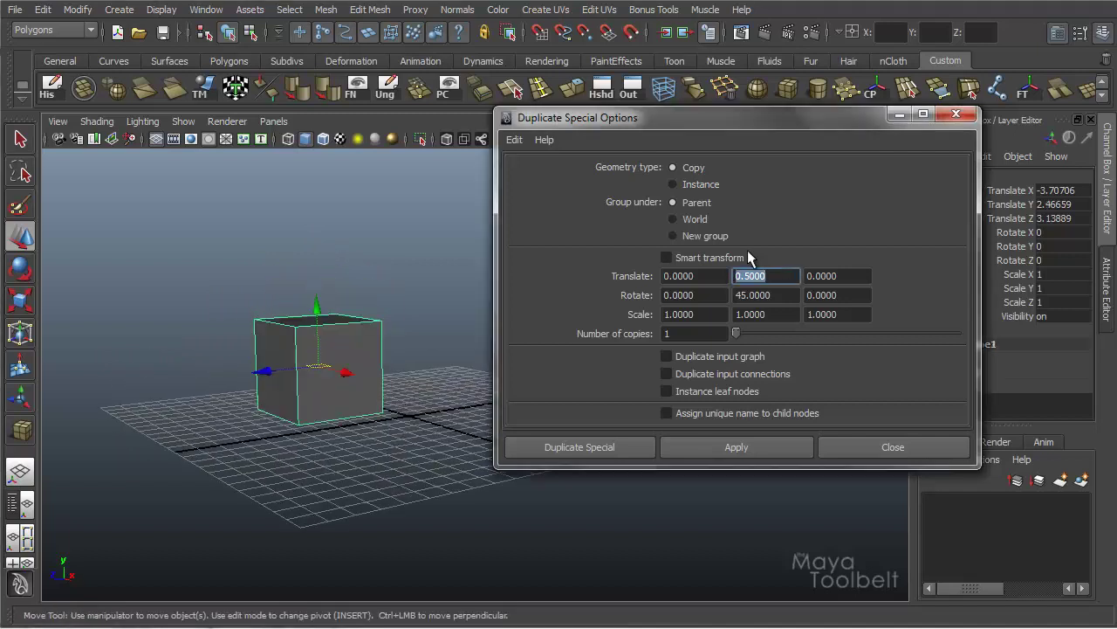
{"action": "type", "text": "5"}
{"action": "key", "text": "Return"}
{"action": "double_click", "coordinate": [698, 275]}
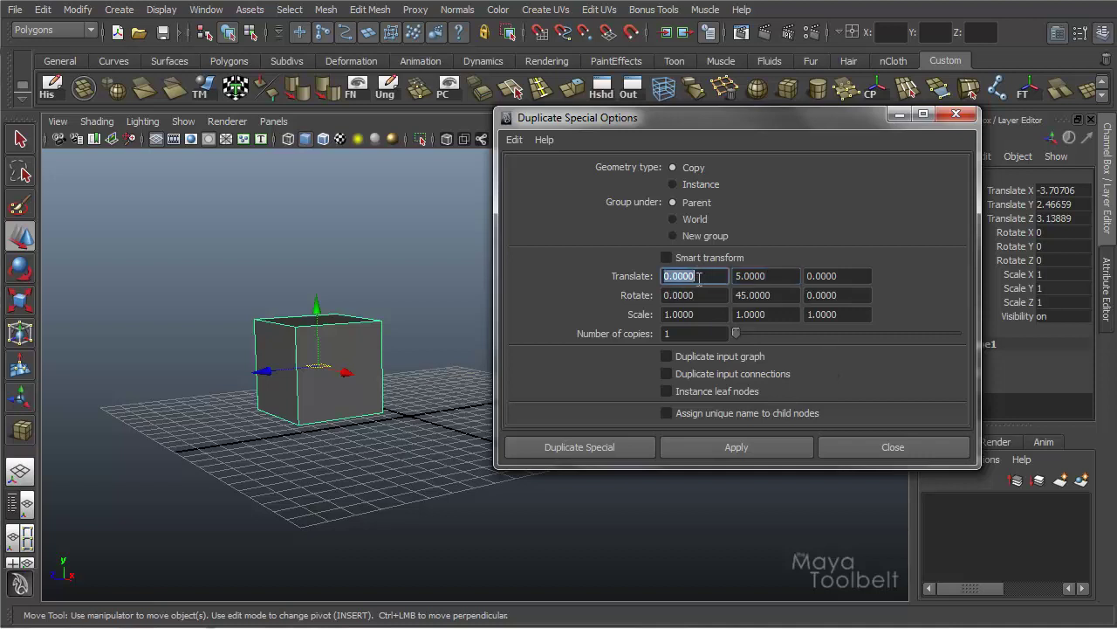
{"action": "type", "text": "5"}
Set the duplicate's scale to 2 on all three axes and apply Duplicate Special to the cube
{"action": "double_click", "coordinate": [837, 315]}
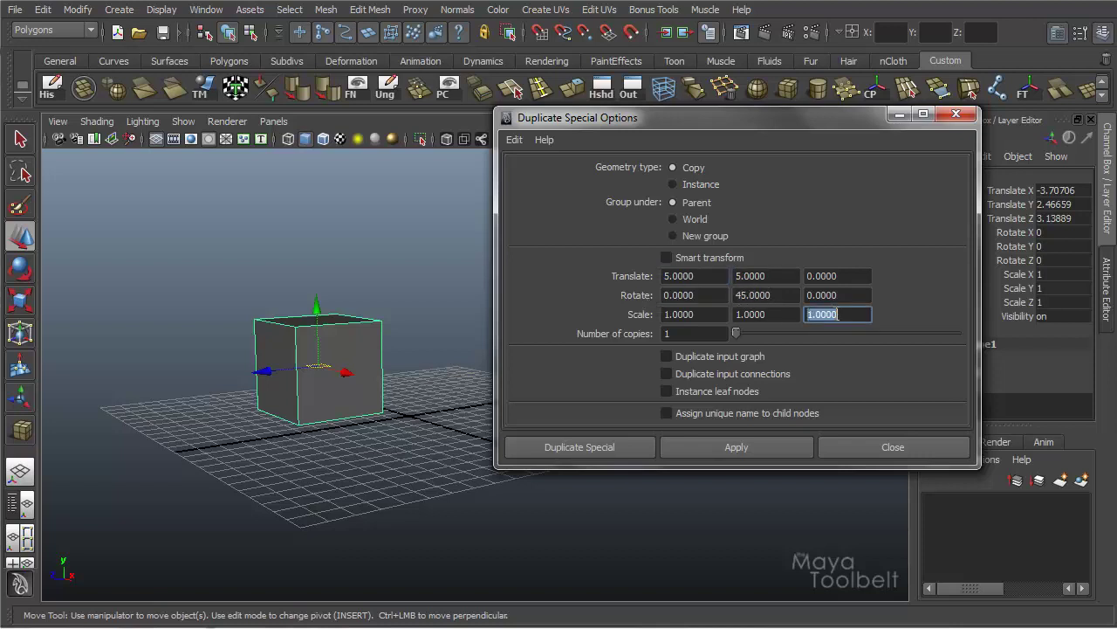
{"action": "type", "text": "2"}
{"action": "double_click", "coordinate": [784, 316]}
{"action": "type", "text": "2"}
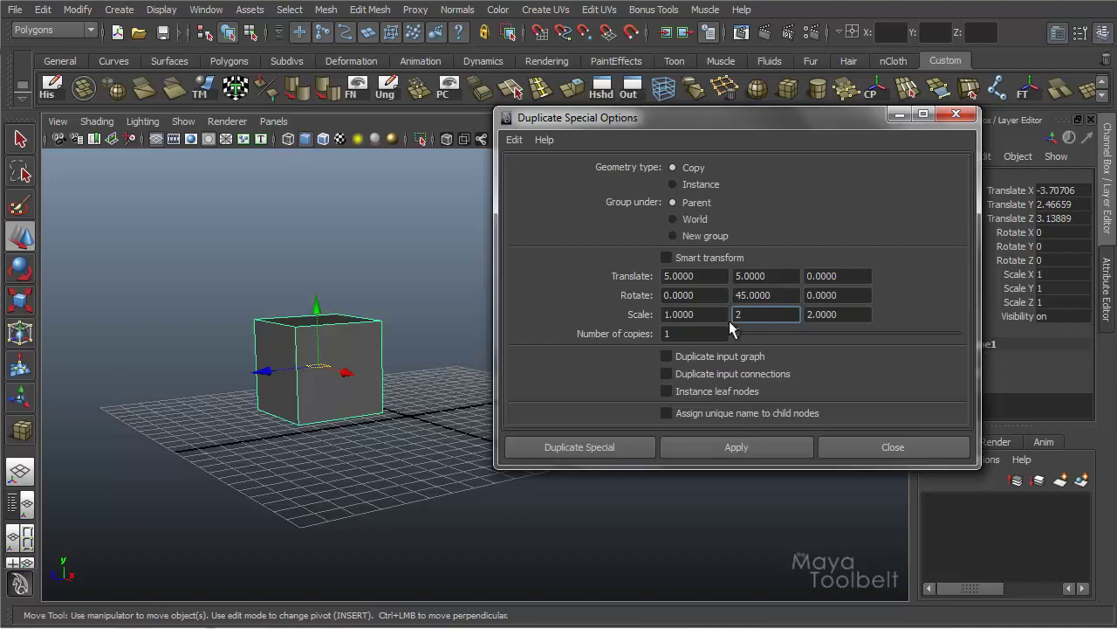
{"action": "left_click", "coordinate": [722, 316]}
{"action": "type", "text": "2"}
{"action": "double_click", "coordinate": [722, 317]}
{"action": "type", "text": "2"}
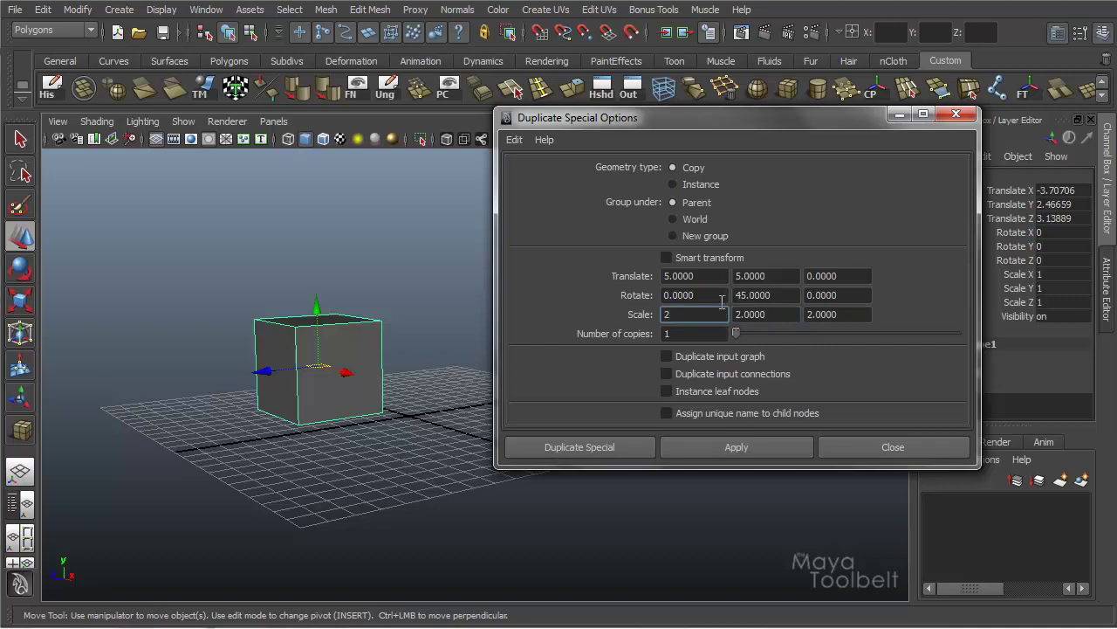
{"action": "left_click", "coordinate": [722, 300]}
{"action": "left_click", "coordinate": [756, 446]}
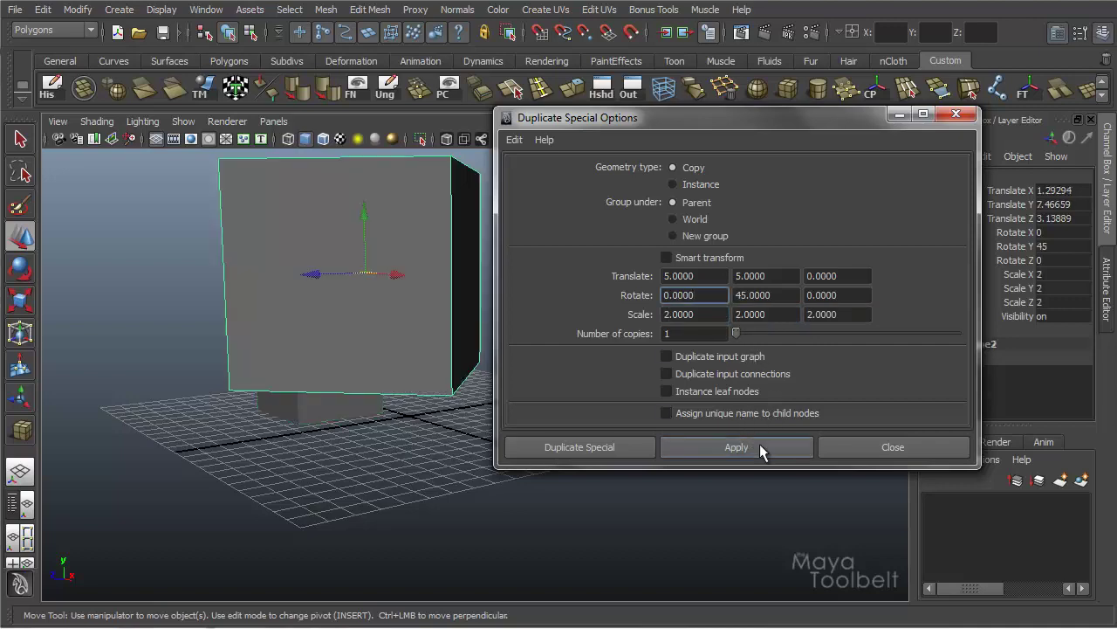
Inspect the enlarged copy and apply Duplicate Special to it again with the same offsets
{"action": "middle_click_drag", "start_coordinate": [374, 326], "coordinate": [243, 352], "text": "alt"}
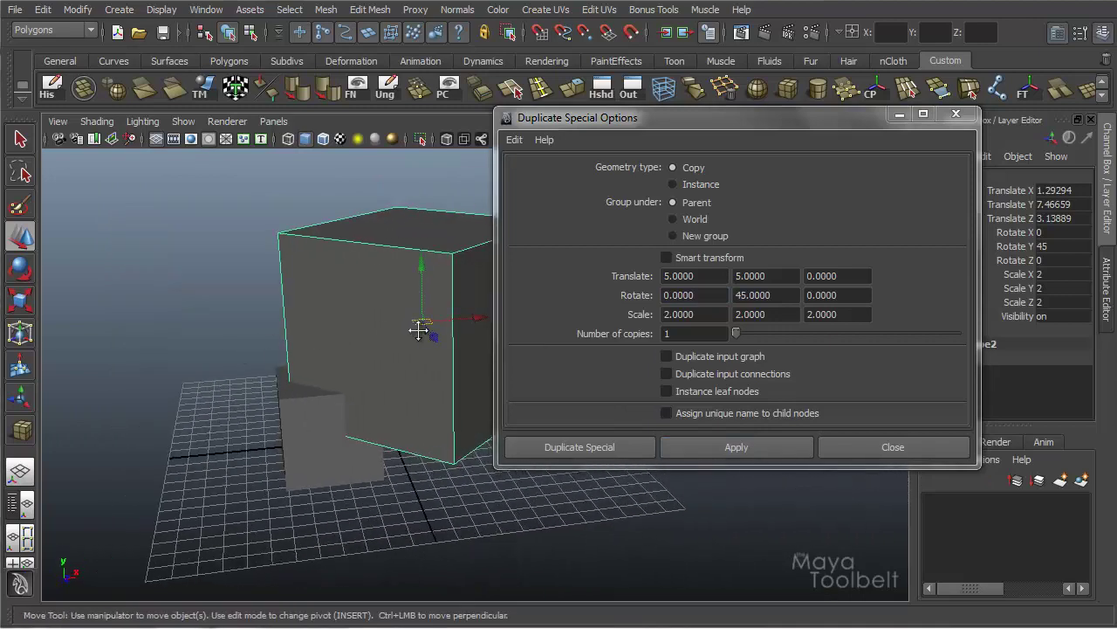
{"action": "middle_click_drag", "start_coordinate": [422, 329], "coordinate": [262, 350], "text": "alt"}
{"action": "left_click_drag", "start_coordinate": [387, 355], "coordinate": [429, 334], "text": "alt"}
{"action": "right_click_drag", "start_coordinate": [428, 334], "coordinate": [395, 370], "text": "alt"}
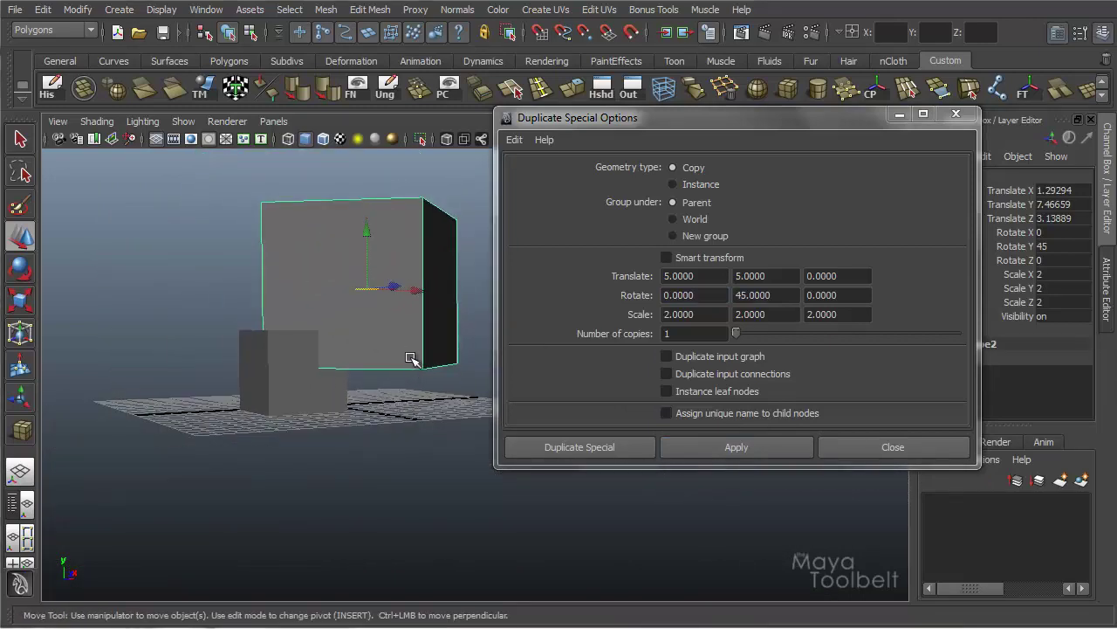
{"action": "left_click_drag", "start_coordinate": [387, 297], "coordinate": [402, 317], "text": "alt"}
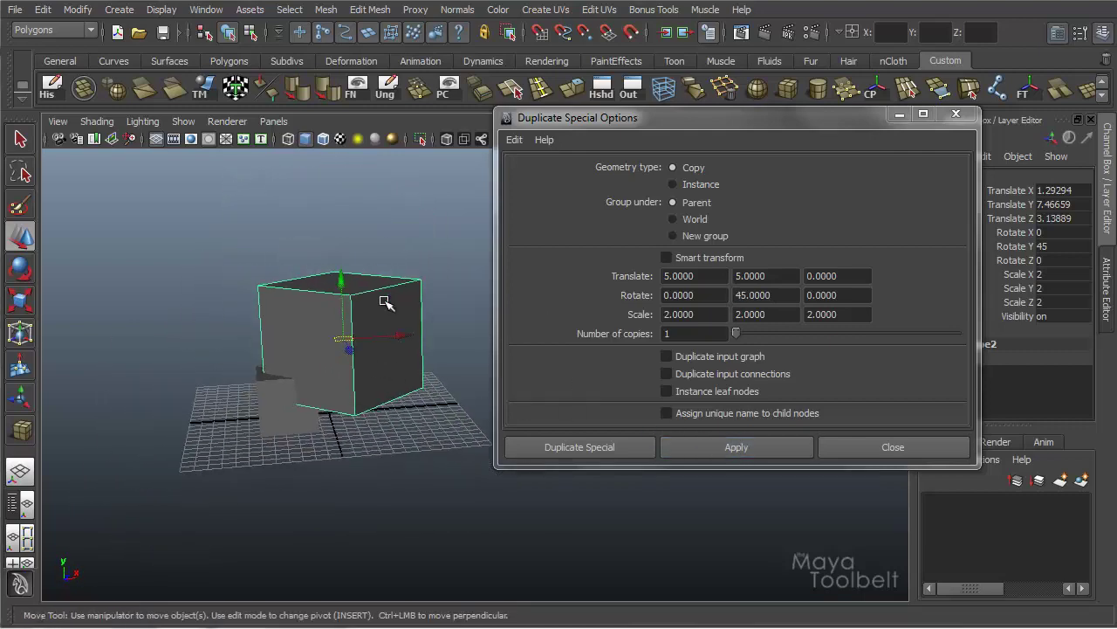
{"action": "left_click", "coordinate": [736, 446]}
{"action": "left_click_drag", "start_coordinate": [393, 410], "coordinate": [776, 295], "text": "alt"}
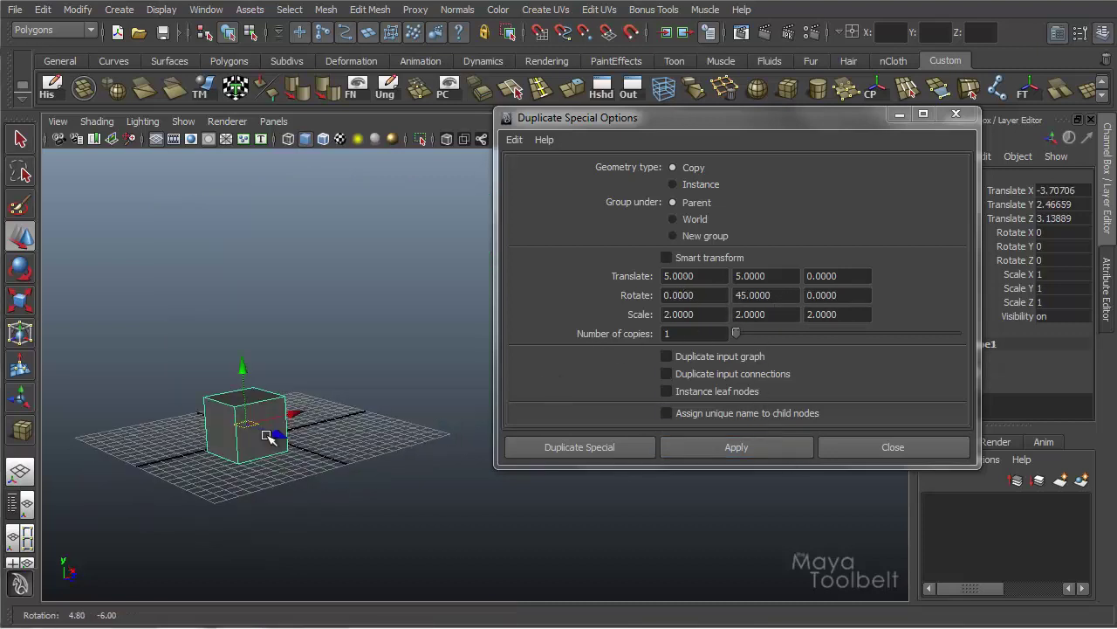
Reset the Duplicate Special options to zero translation and rotation and a scale of 1
{"action": "left_click_drag", "start_coordinate": [267, 437], "coordinate": [359, 411], "text": "alt"}
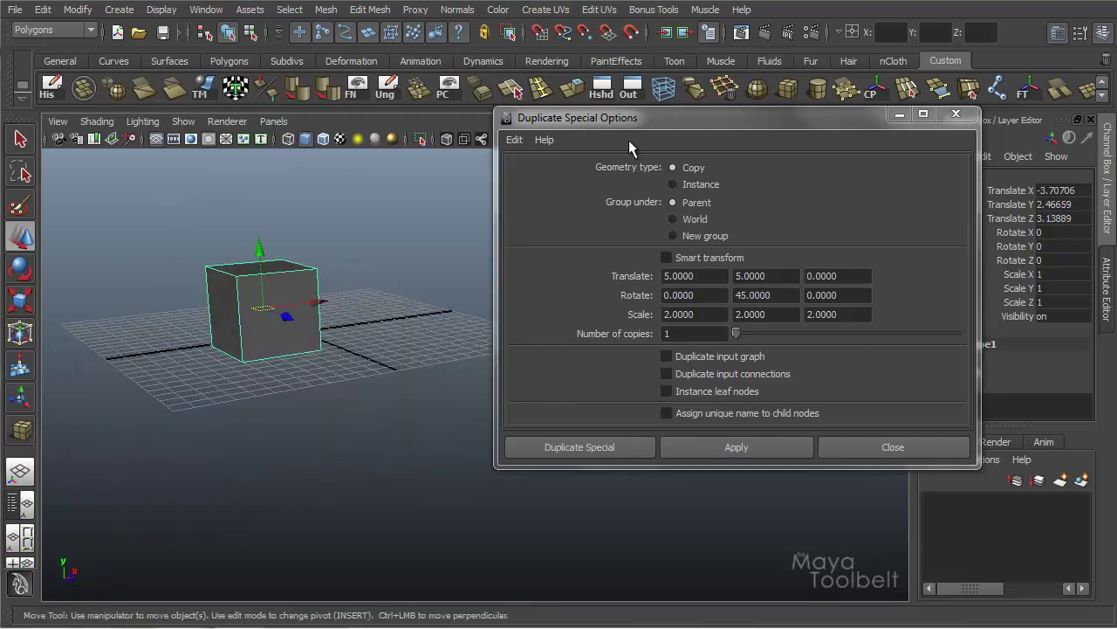
{"action": "left_click_drag", "start_coordinate": [699, 119], "coordinate": [704, 106]}
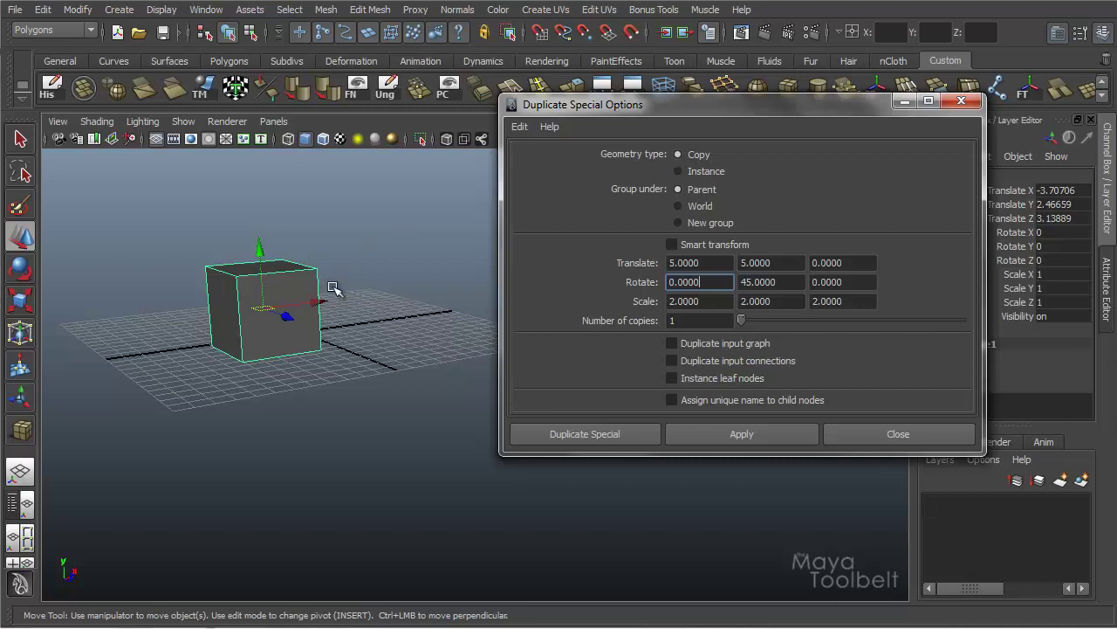
{"action": "left_click_drag", "start_coordinate": [477, 235], "coordinate": [358, 334], "text": "alt"}
{"action": "middle_click_drag", "start_coordinate": [385, 287], "coordinate": [387, 298], "text": "alt"}
{"action": "right_click_drag", "start_coordinate": [386, 298], "coordinate": [424, 296], "text": "alt"}
{"action": "left_click", "coordinate": [519, 127]}
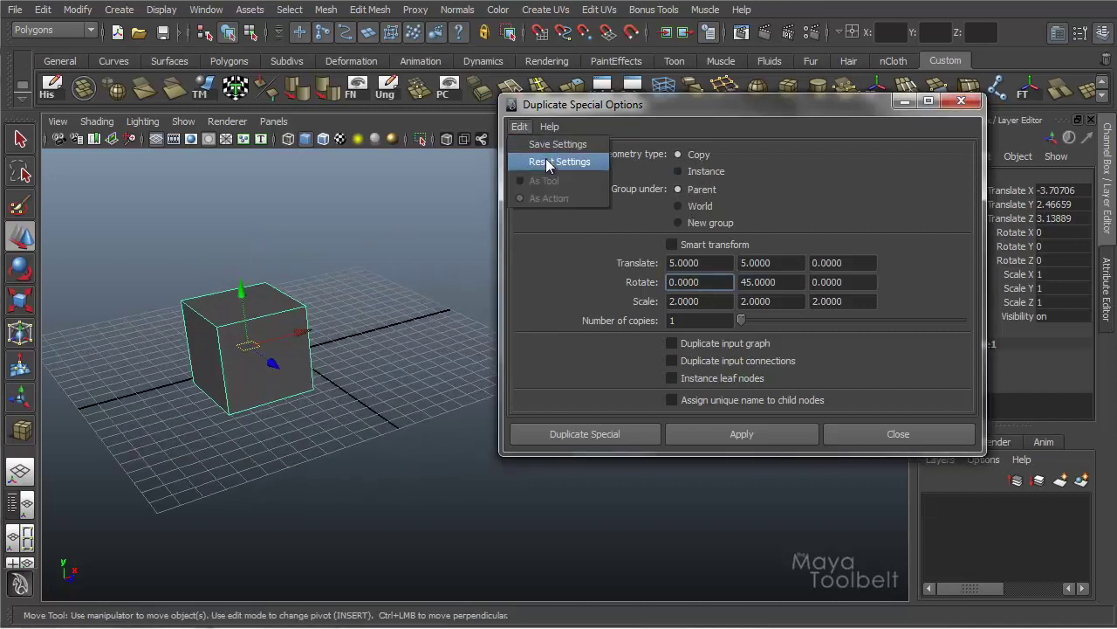
{"action": "left_click", "coordinate": [546, 160]}
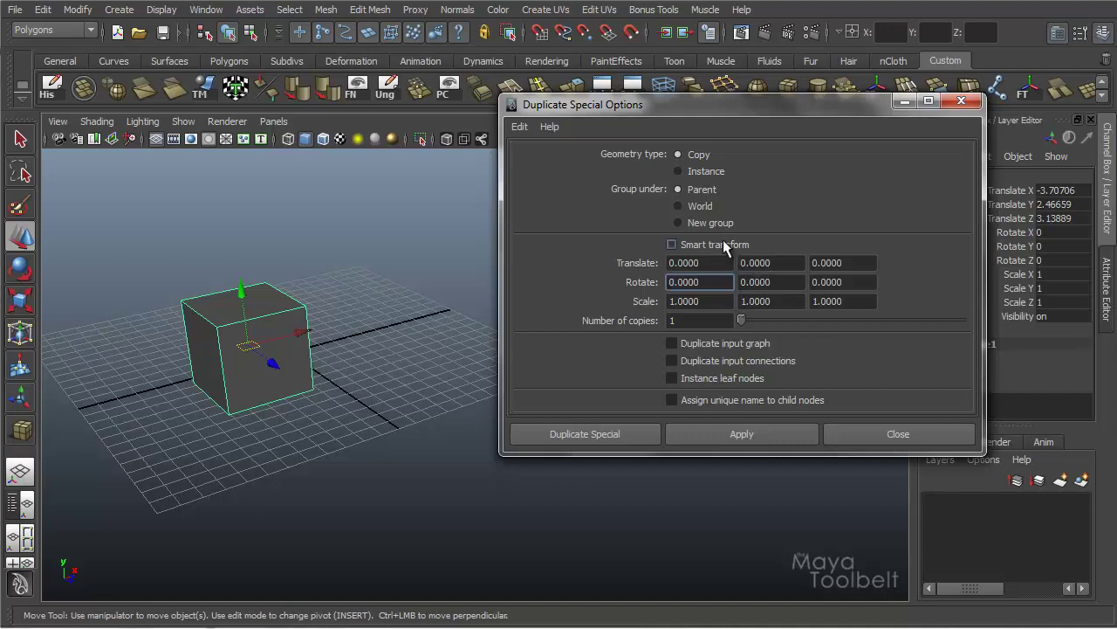
Duplicate the original cube as a plain copy and move the copy along X to about 3.03
{"action": "left_click", "coordinate": [758, 441]}
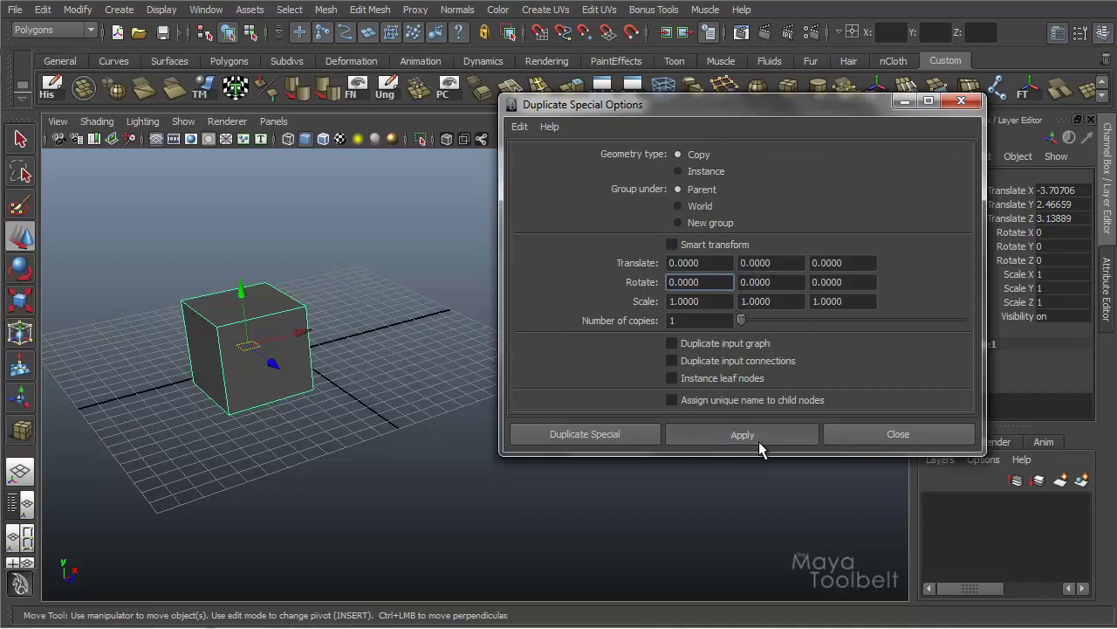
{"action": "left_click_drag", "start_coordinate": [402, 371], "coordinate": [377, 402], "text": "alt"}
{"action": "left_click_drag", "start_coordinate": [287, 352], "coordinate": [400, 311]}
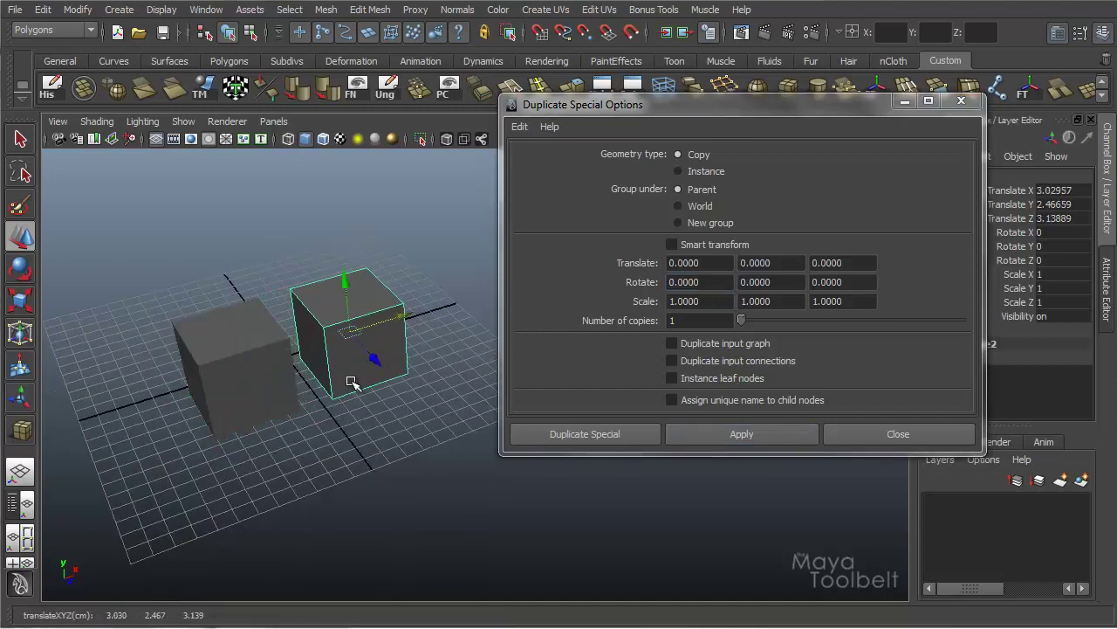
{"action": "middle_click_drag", "start_coordinate": [358, 393], "coordinate": [379, 436], "text": "alt"}
{"action": "left_click_drag", "start_coordinate": [355, 419], "coordinate": [343, 384], "text": "alt"}
{"action": "middle_click_drag", "start_coordinate": [343, 382], "coordinate": [348, 389], "text": "alt"}
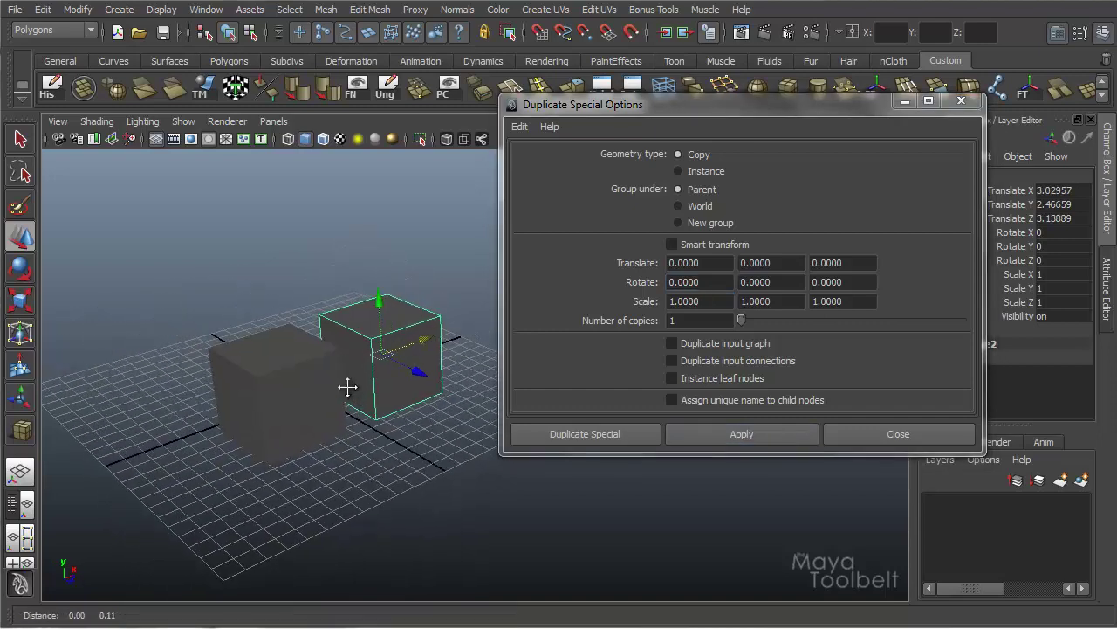
{"action": "right_click_drag", "start_coordinate": [347, 388], "coordinate": [515, 386], "text": "alt"}
Delete the copied cube, select the original and set the duplicate geometry type to Instance
{"action": "key", "text": "Delete"}
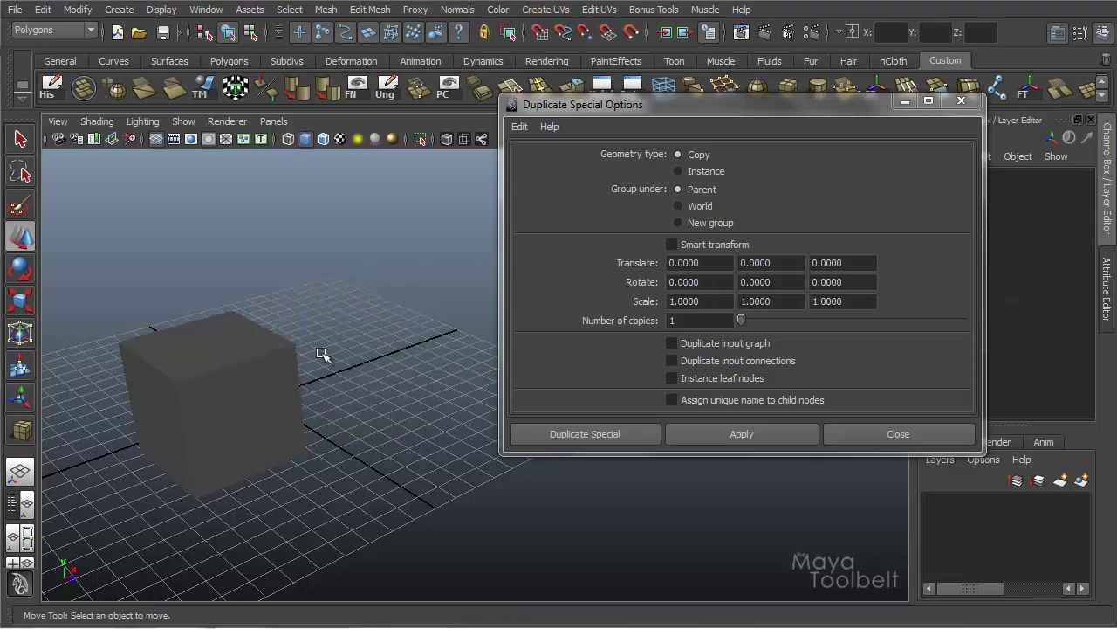
{"action": "left_click", "coordinate": [289, 372]}
{"action": "left_click", "coordinate": [705, 170]}
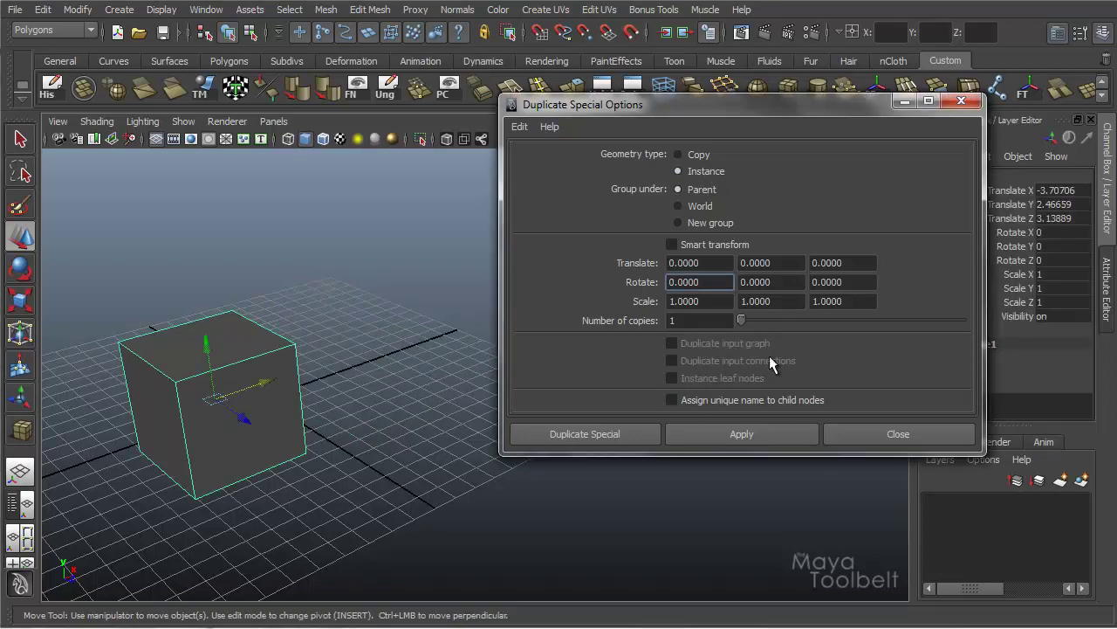
Create an instance of the cube with Duplicate Special and move it along X to about 5.83
{"action": "left_click", "coordinate": [699, 155]}
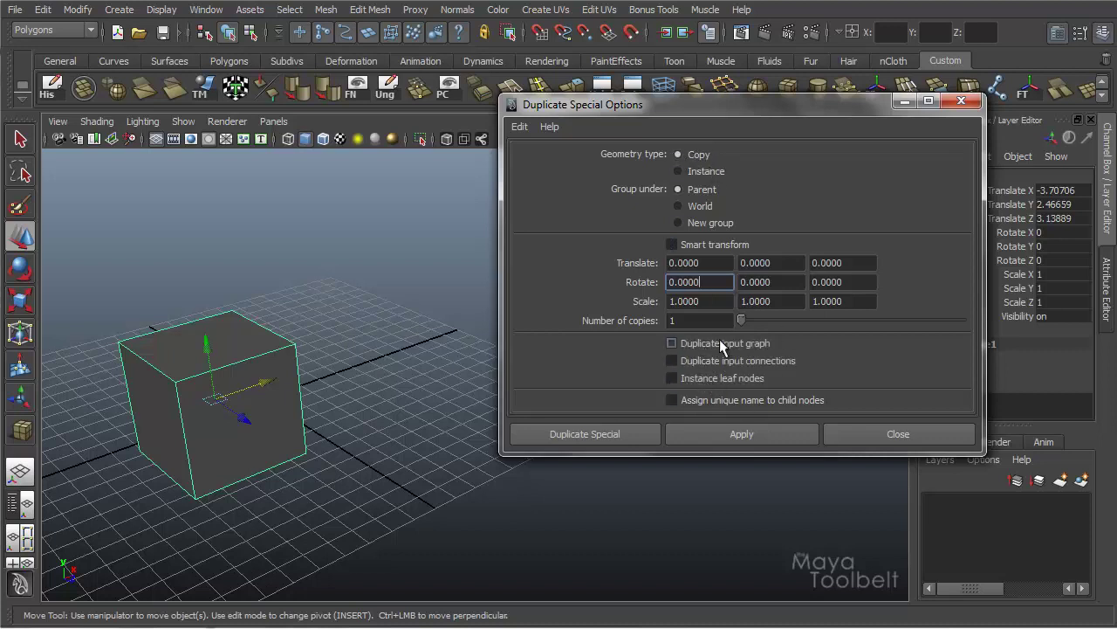
{"action": "left_click", "coordinate": [695, 173]}
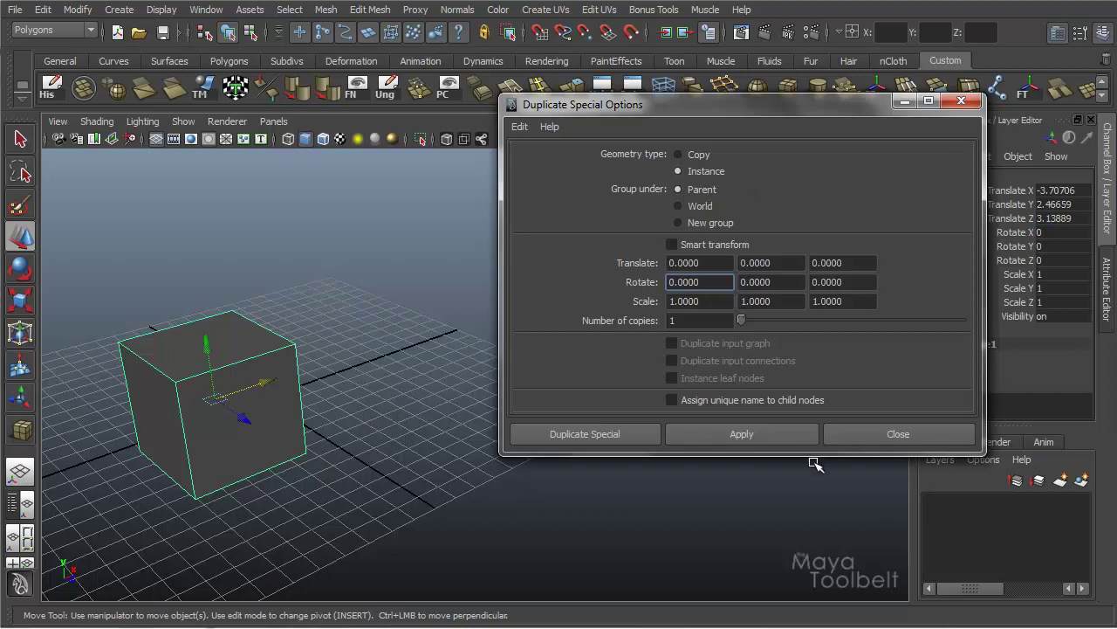
{"action": "left_click", "coordinate": [753, 442]}
{"action": "left_click_drag", "start_coordinate": [259, 385], "coordinate": [428, 305]}
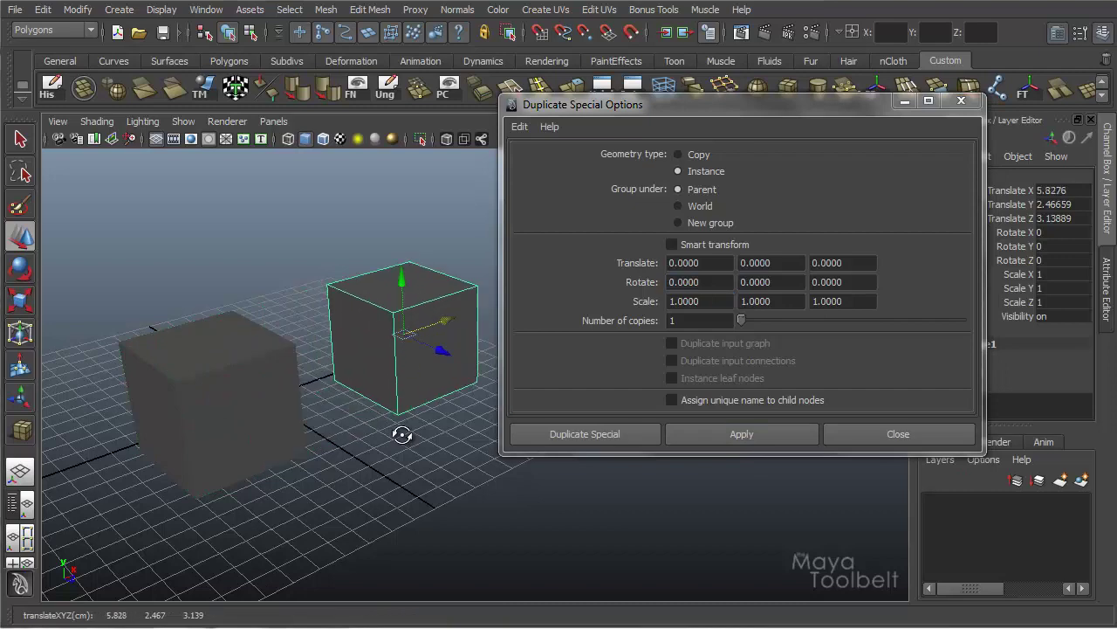
{"action": "left_click_drag", "start_coordinate": [399, 428], "coordinate": [419, 429], "text": "alt"}
{"action": "middle_click_drag", "start_coordinate": [419, 428], "coordinate": [367, 410], "text": "alt"}
{"action": "left_click_drag", "start_coordinate": [404, 429], "coordinate": [413, 426], "text": "alt"}
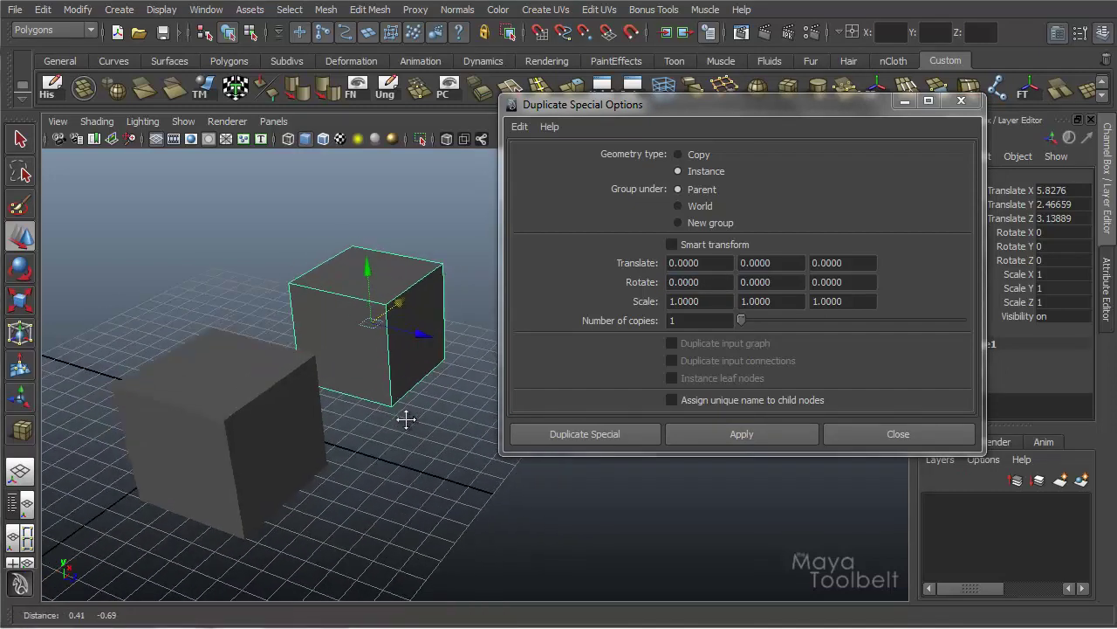
{"action": "middle_click_drag", "start_coordinate": [405, 419], "coordinate": [390, 399], "text": "alt"}
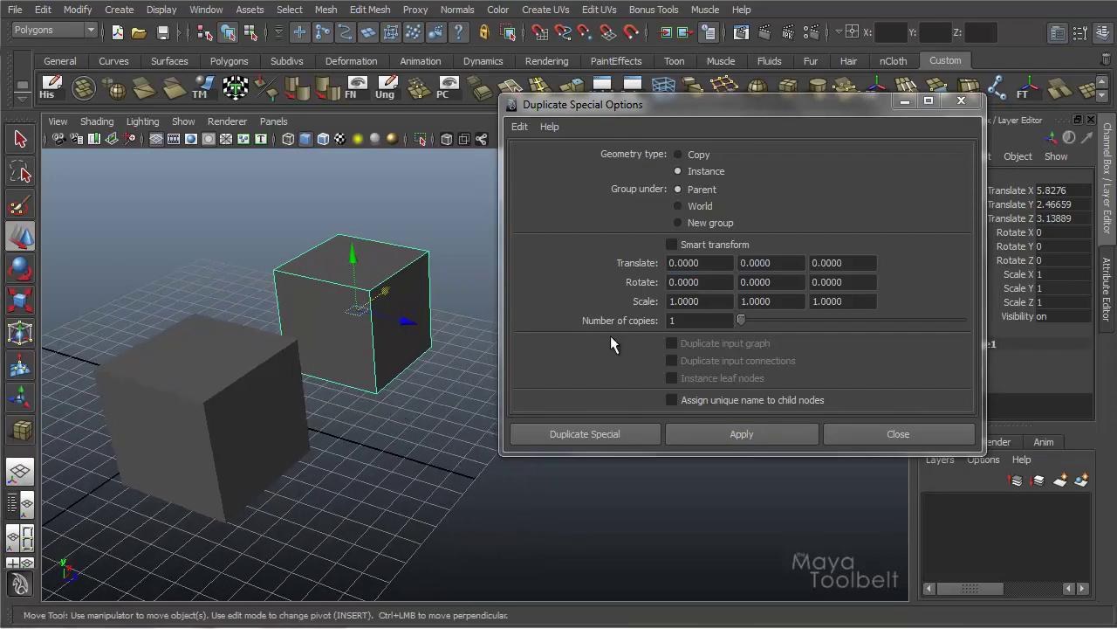
Pull an upper corner vertex of the original cube outward along Z and X to deform both instanced cubes
{"action": "left_click", "coordinate": [223, 420]}
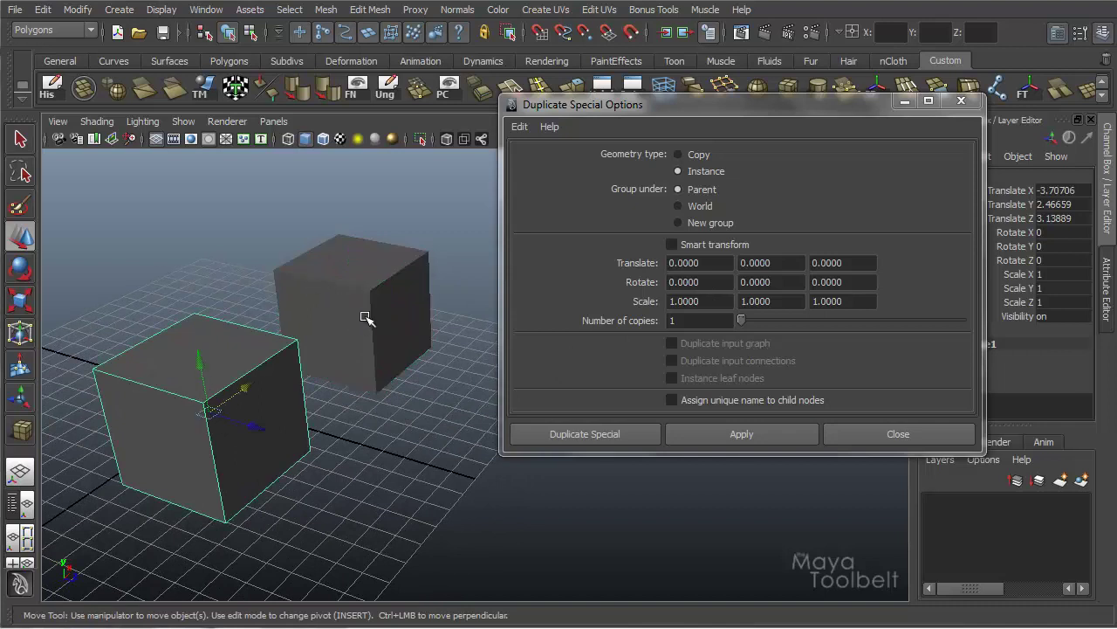
{"action": "left_click", "coordinate": [406, 311]}
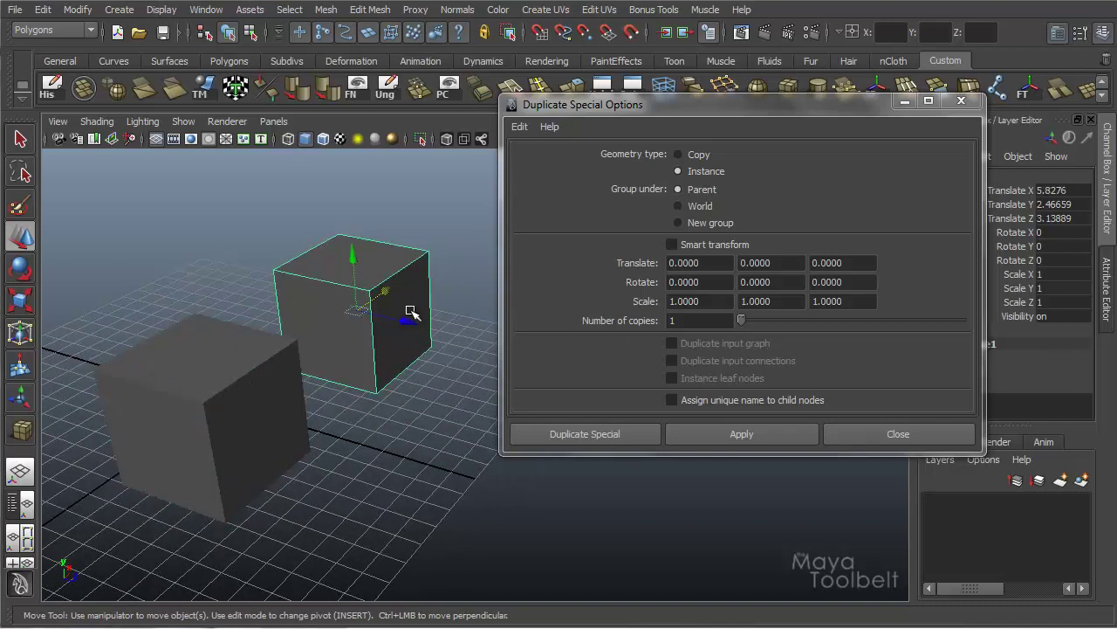
{"action": "left_click", "coordinate": [275, 331]}
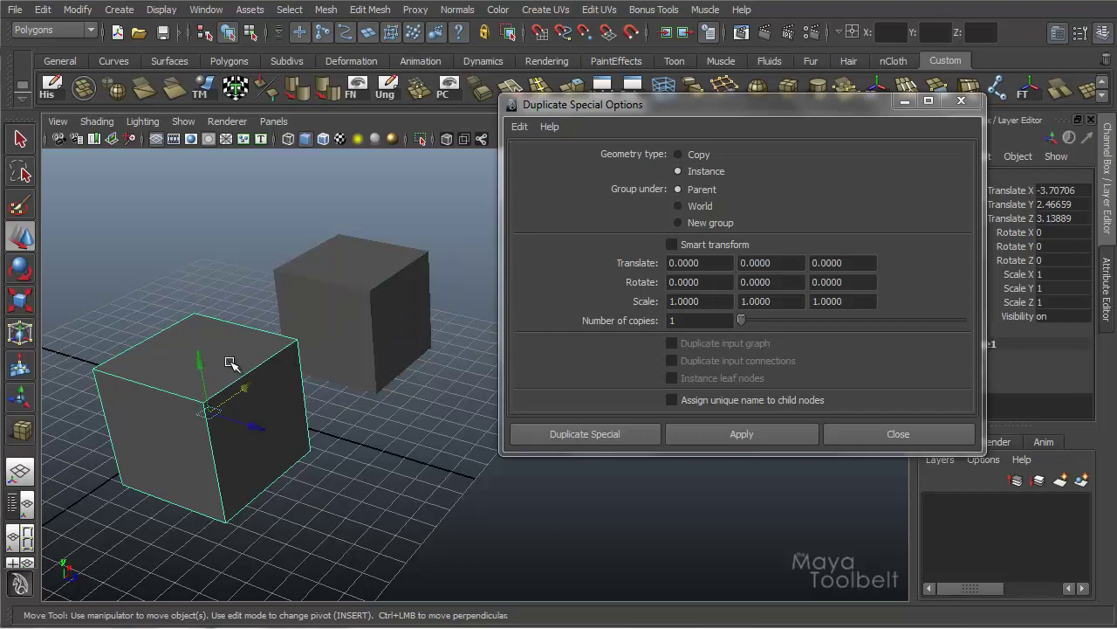
{"action": "right_click_drag", "start_coordinate": [235, 357], "coordinate": [188, 350]}
{"action": "left_click_drag", "start_coordinate": [132, 339], "coordinate": [68, 399]}
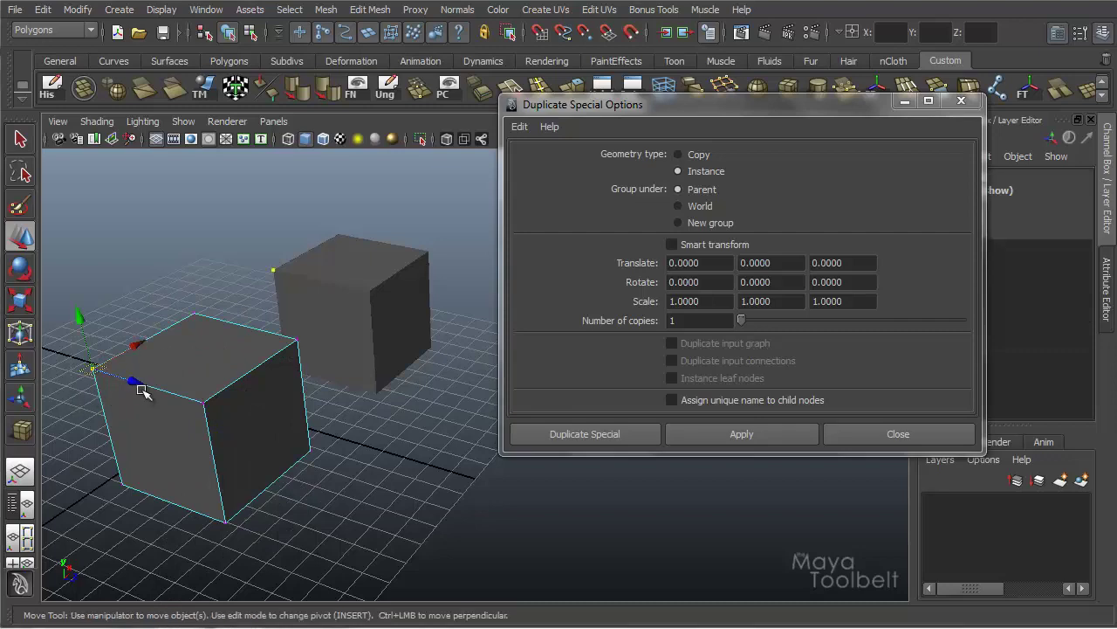
{"action": "mouse_move", "coordinate": [137, 384]}
{"action": "left_mouse_down"}
{"action": "mouse_move", "coordinate": [87, 368]}
{"action": "mouse_move", "coordinate": [137, 393]}
{"action": "mouse_move", "coordinate": [92, 375]}
{"action": "mouse_move", "coordinate": [121, 387]}
{"action": "left_mouse_up"}
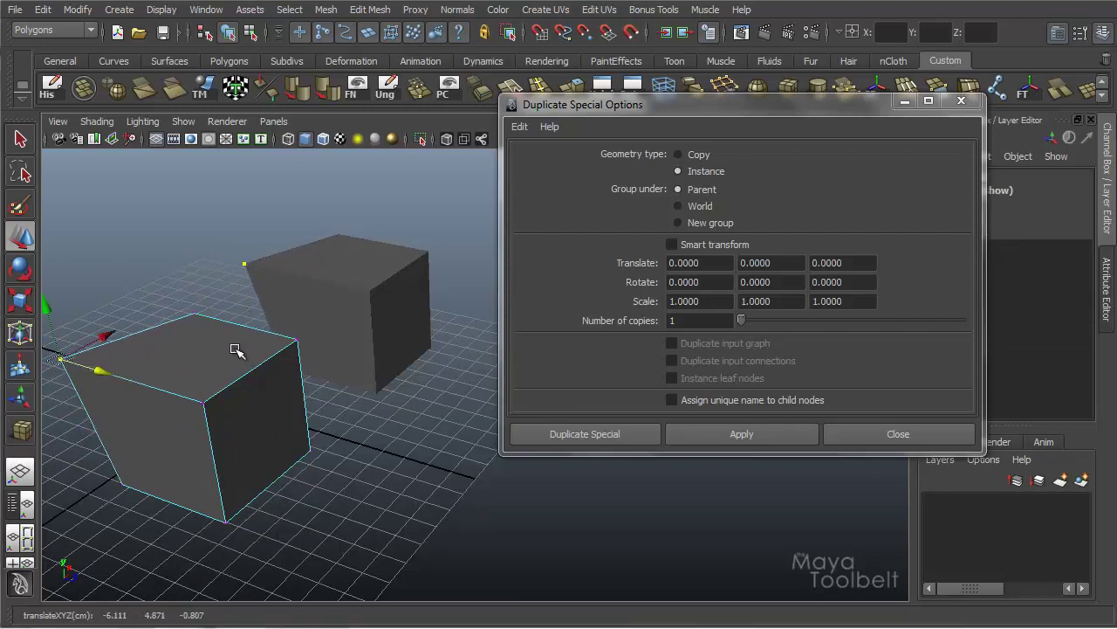
{"action": "middle_click_drag", "start_coordinate": [237, 349], "coordinate": [292, 357], "text": "alt"}
{"action": "left_click_drag", "start_coordinate": [182, 378], "coordinate": [339, 320]}
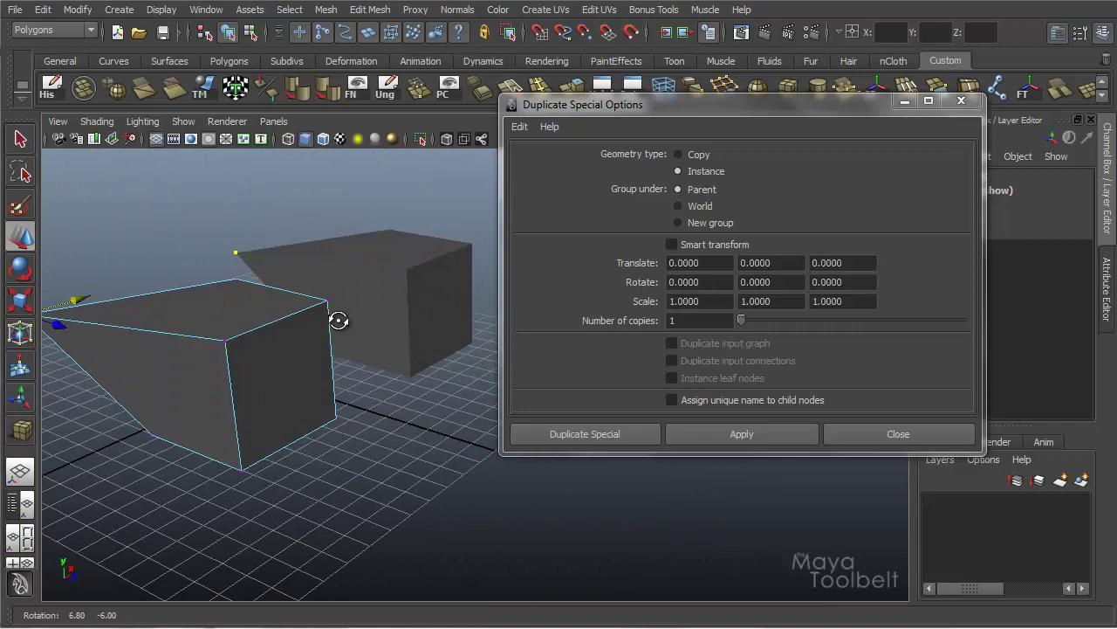
Select the instanced cube and delete it
{"action": "left_click", "coordinate": [421, 265]}
{"action": "mouse_move", "coordinate": [436, 336]}
{"action": "left_mouse_down", "text": "alt"}
{"action": "mouse_move", "coordinate": [404, 371]}
{"action": "mouse_move", "coordinate": [332, 392]}
{"action": "mouse_move", "coordinate": [427, 345]}
{"action": "left_mouse_up", "text": "alt"}
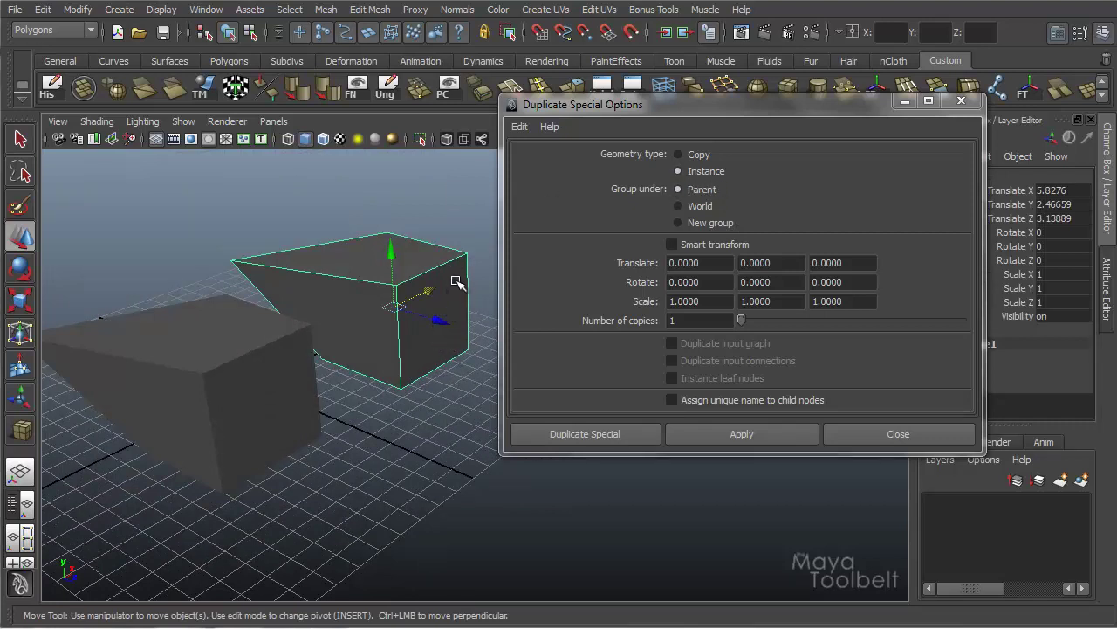
{"action": "key", "text": "Delete"}
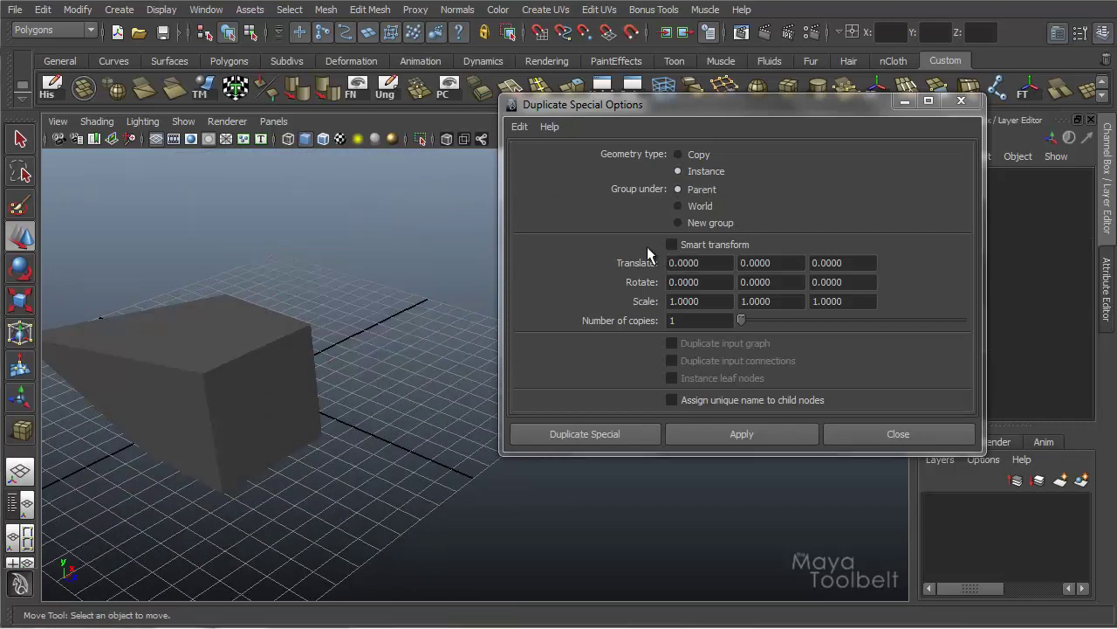
Select the remaining cube and set the duplicate geometry type to Copy, with grouping under Parent
{"action": "left_click", "coordinate": [296, 393]}
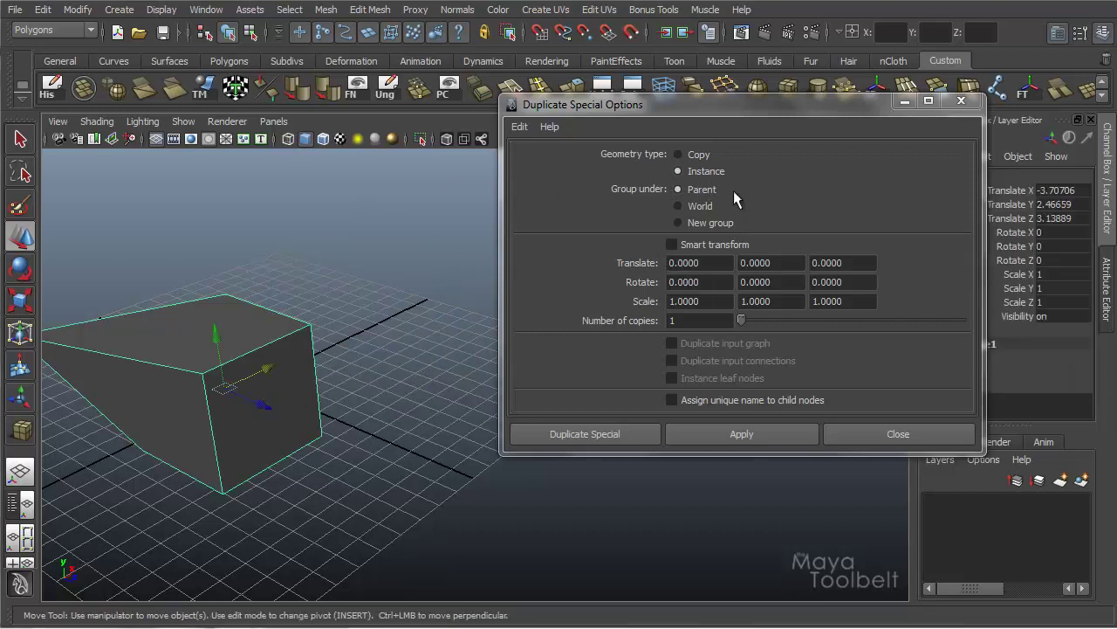
{"action": "left_click", "coordinate": [699, 155]}
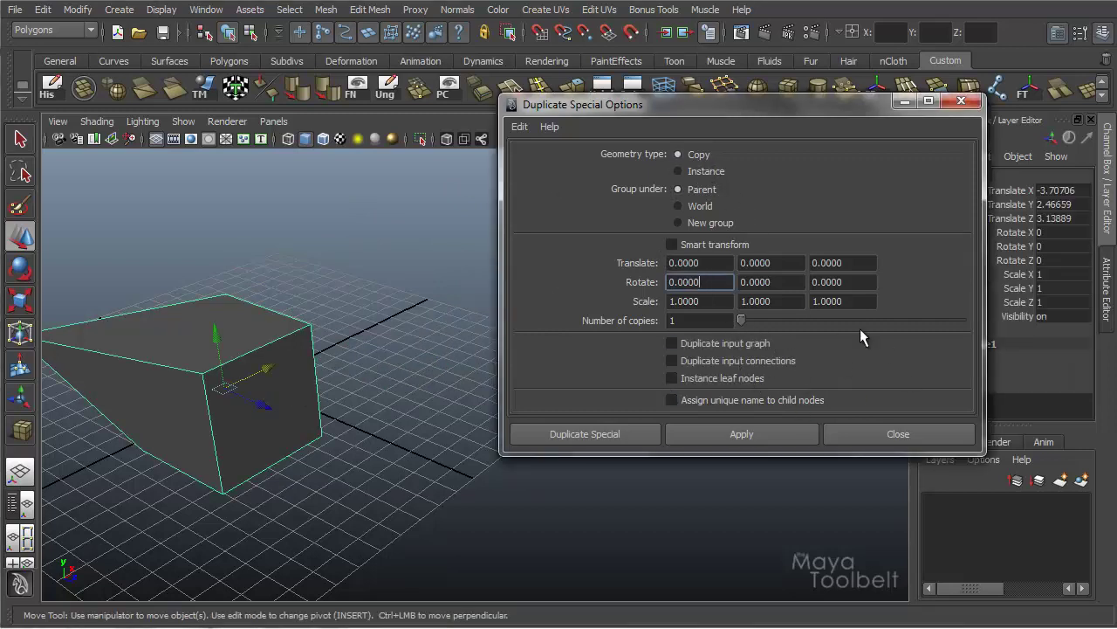
{"action": "left_click", "coordinate": [703, 207]}
{"action": "left_click", "coordinate": [733, 192]}
{"action": "left_click", "coordinate": [703, 222]}
{"action": "left_click", "coordinate": [729, 206]}
{"action": "left_click", "coordinate": [713, 188]}
Delete the deformed cube and create a polygon sphere raised above the grid to a Translate Y of about 7.7
{"action": "left_click_drag", "start_coordinate": [446, 262], "coordinate": [297, 324], "text": "alt"}
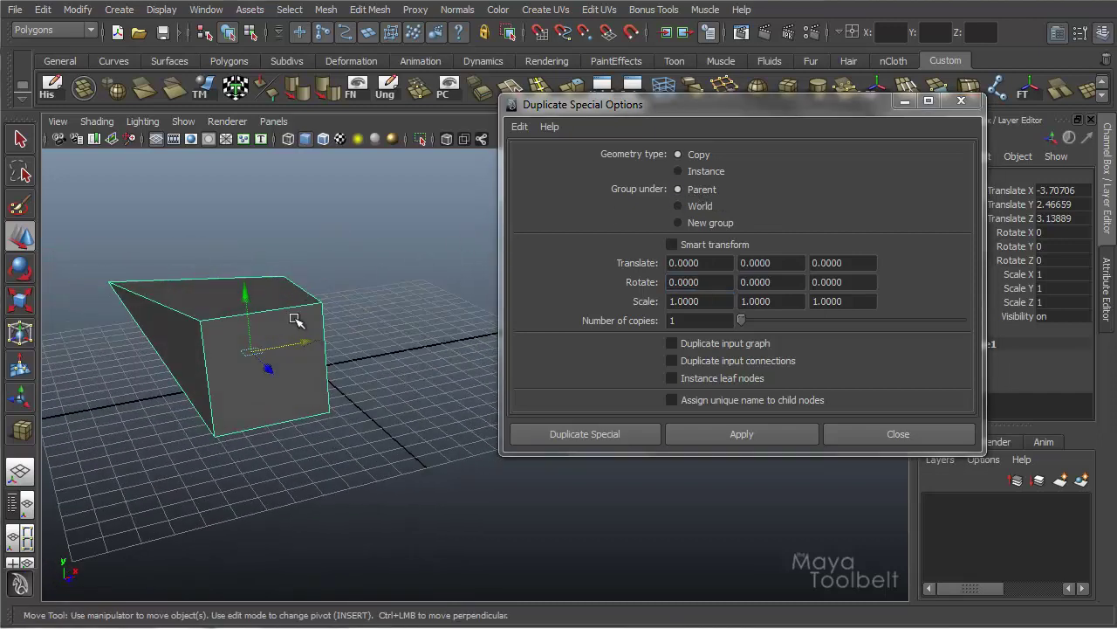
{"action": "key", "text": "Delete"}
{"action": "left_click", "coordinate": [119, 10]}
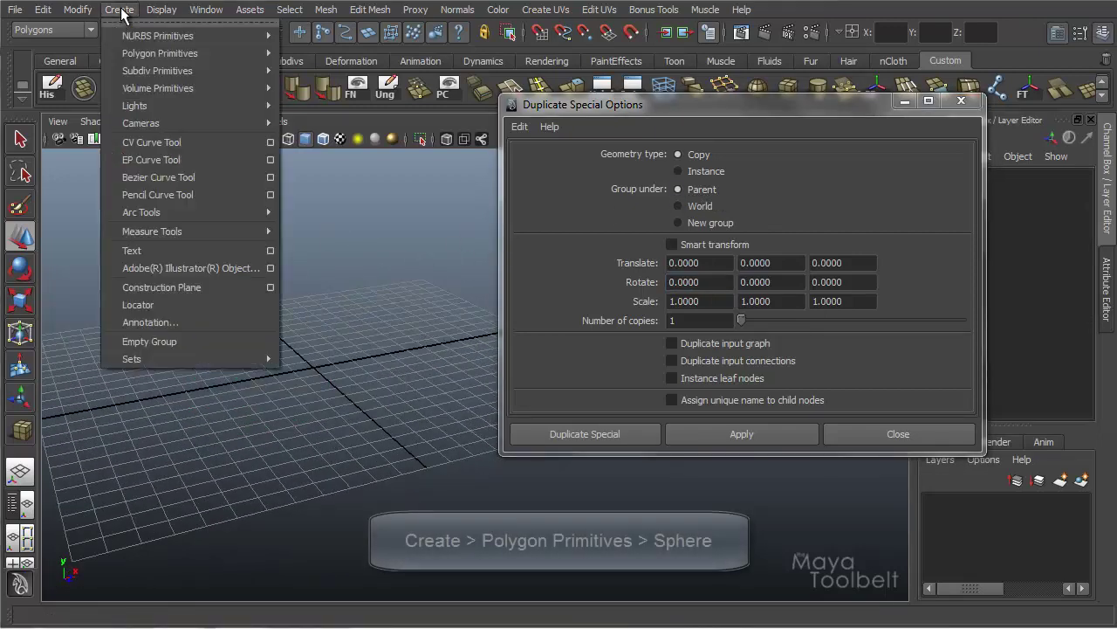
{"action": "mouse_move", "coordinate": [254, 61]}
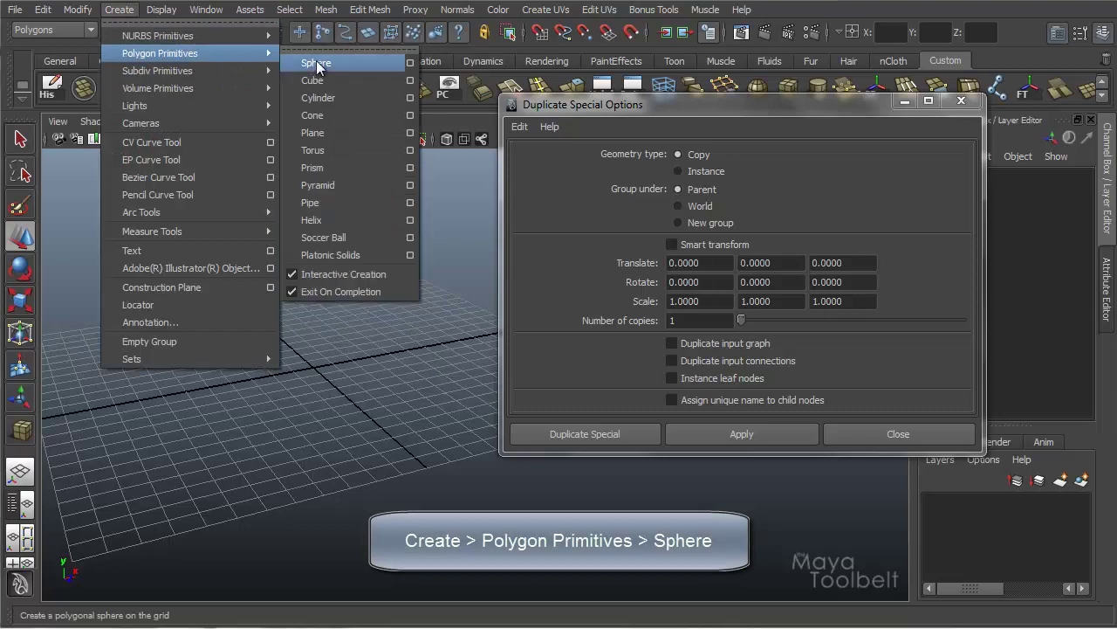
{"action": "left_click", "coordinate": [316, 61]}
{"action": "left_click_drag", "start_coordinate": [262, 404], "coordinate": [265, 375]}
{"action": "left_click_drag", "start_coordinate": [251, 307], "coordinate": [332, 306]}
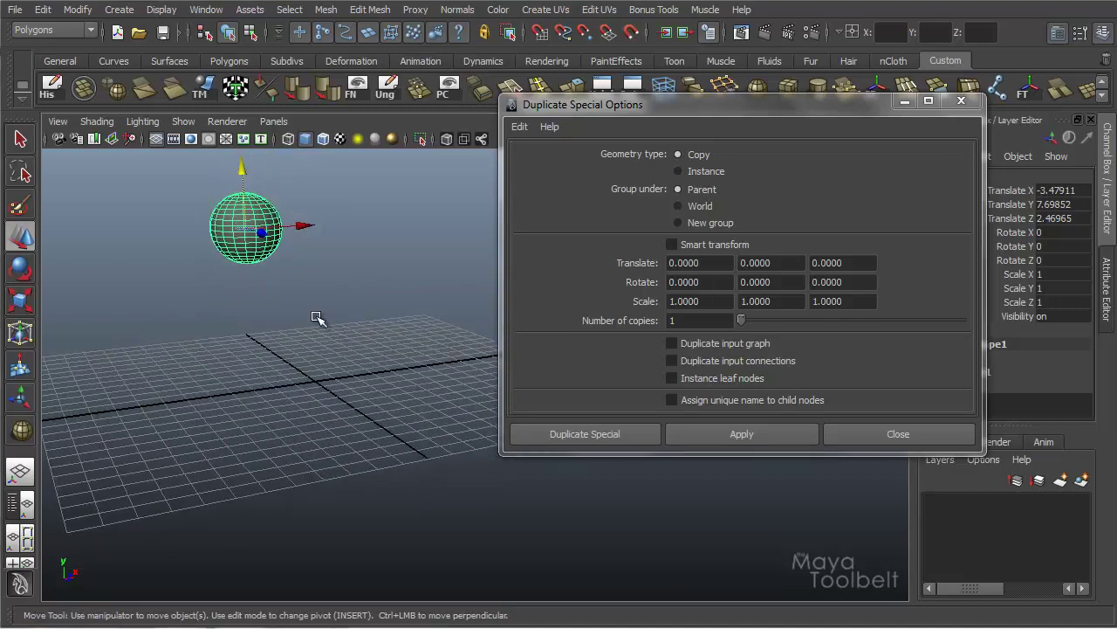
Duplicate the sphere and lower the copy along Y to about 3.48
{"action": "key", "text": "ctrl+d"}
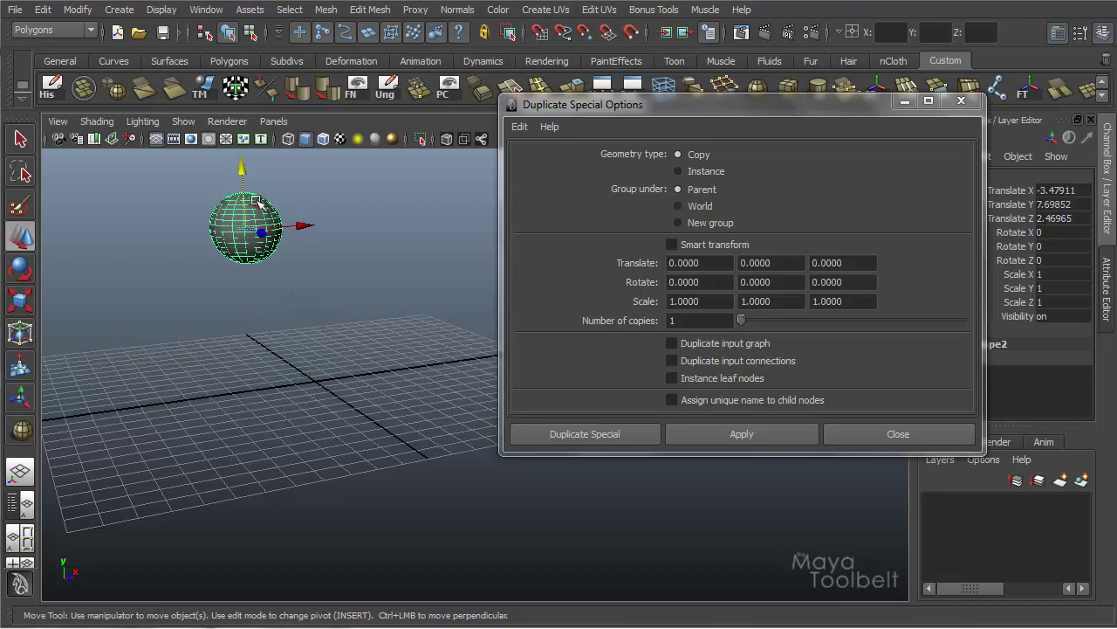
{"action": "left_click_drag", "start_coordinate": [239, 169], "coordinate": [242, 266]}
{"action": "left_click_drag", "start_coordinate": [250, 379], "coordinate": [338, 360], "text": "alt"}
Scale the lower sphere uniformly to about 0.51 and raise it along Y to about 4.68
{"action": "key", "text": "r"}
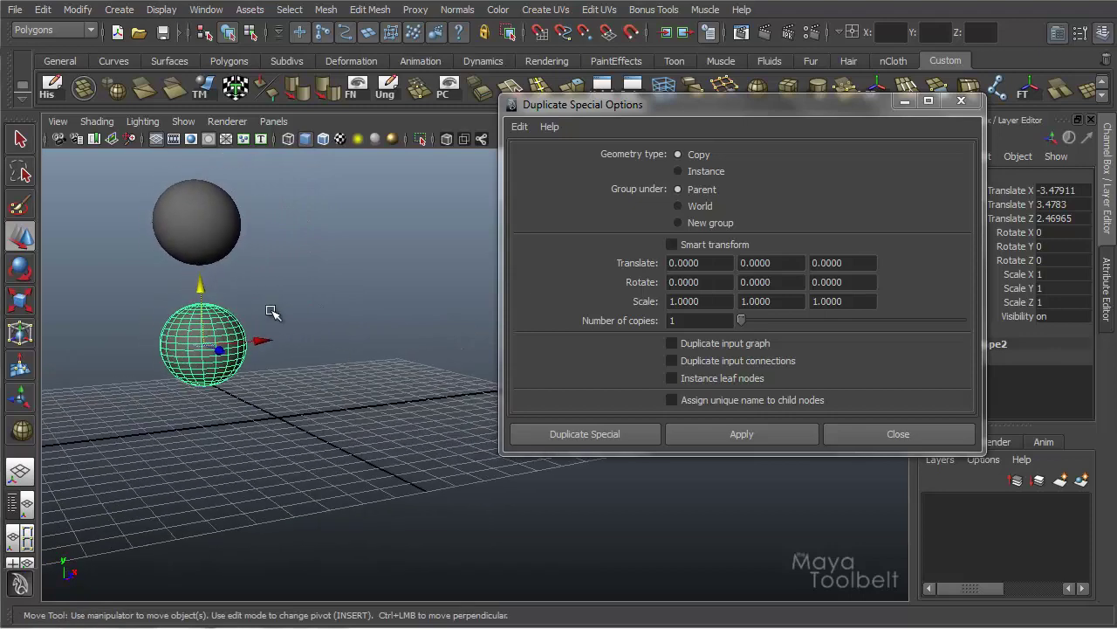
{"action": "middle_click_drag", "start_coordinate": [317, 307], "coordinate": [285, 319]}
{"action": "key", "text": "w"}
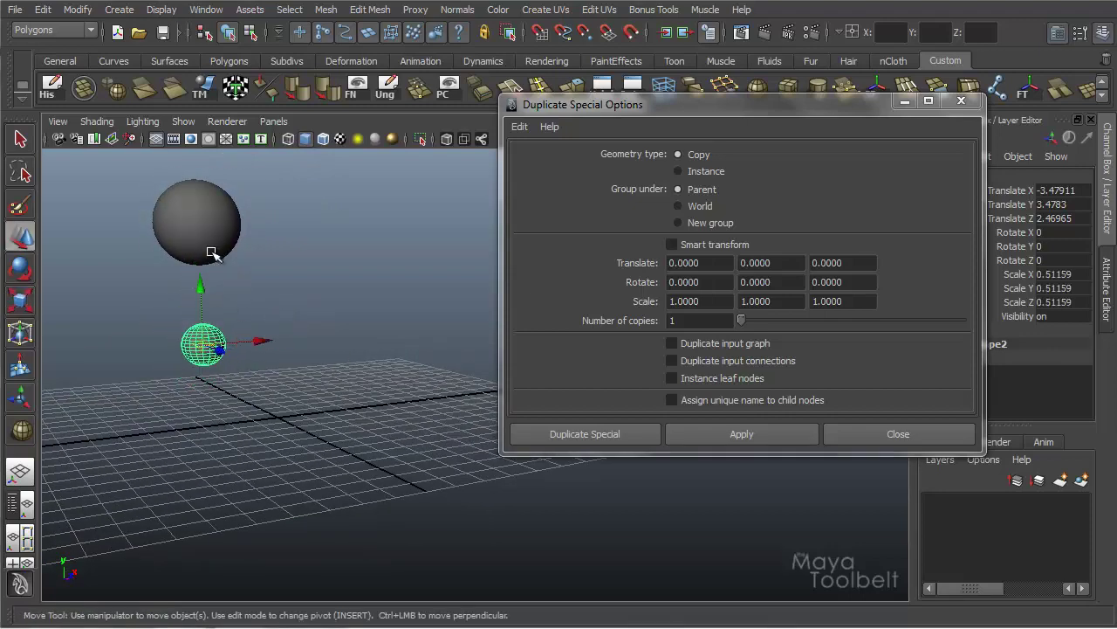
{"action": "left_click_drag", "start_coordinate": [200, 283], "coordinate": [240, 243]}
{"action": "left_click", "coordinate": [299, 284]}
Parent the small sphere to the large sphere
{"action": "middle_click_drag", "start_coordinate": [301, 283], "coordinate": [428, 341], "text": "alt"}
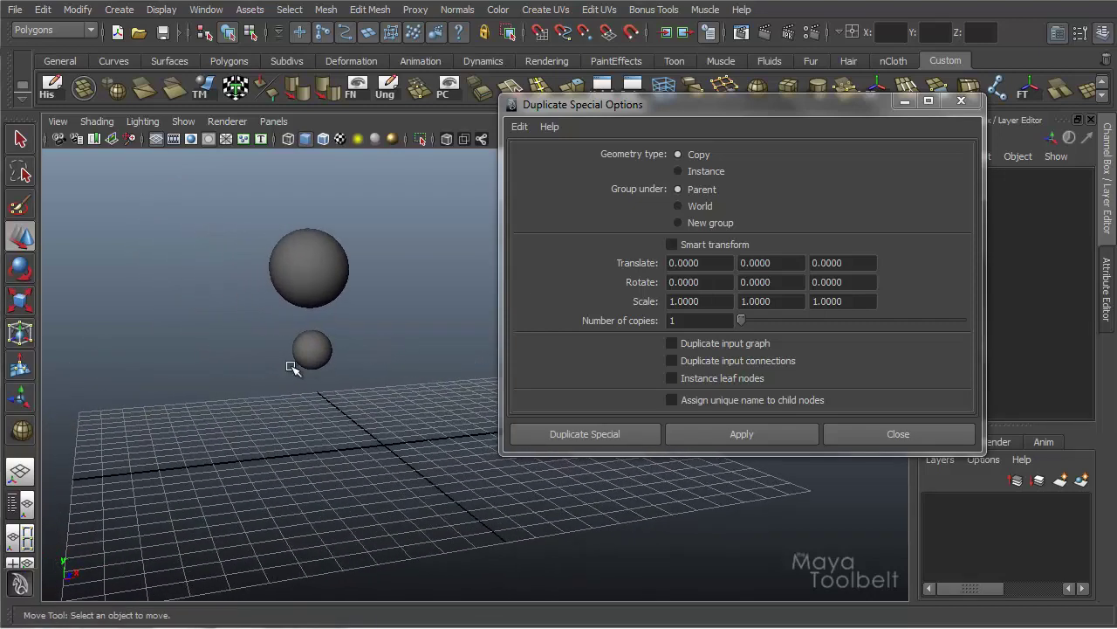
{"action": "right_click_drag", "start_coordinate": [294, 367], "coordinate": [437, 342], "text": "alt"}
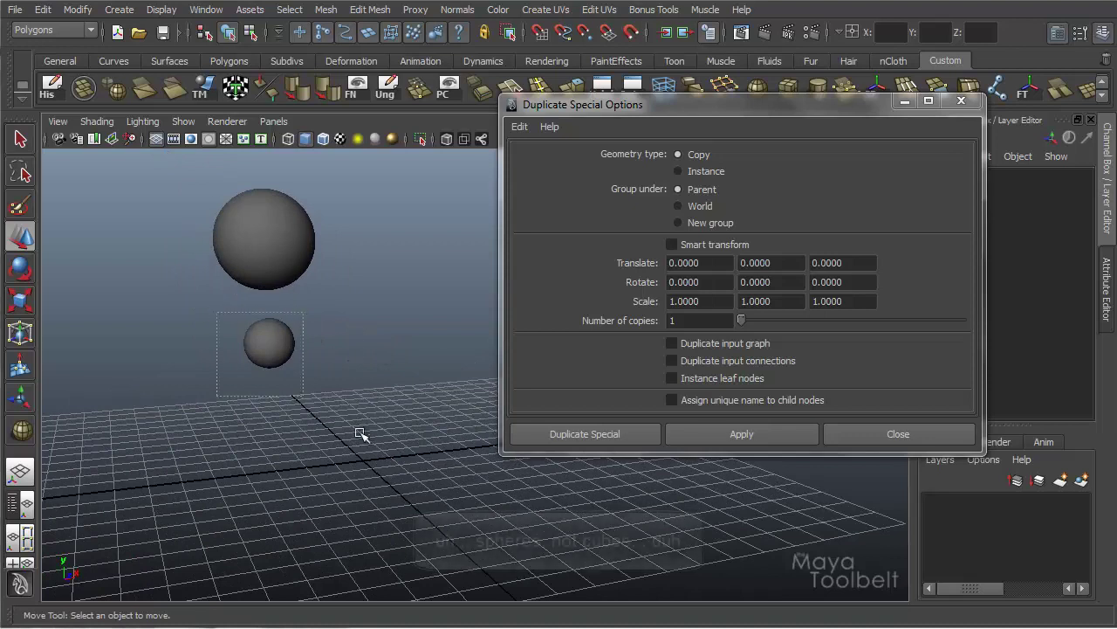
{"action": "left_click_drag", "start_coordinate": [237, 314], "coordinate": [377, 444]}
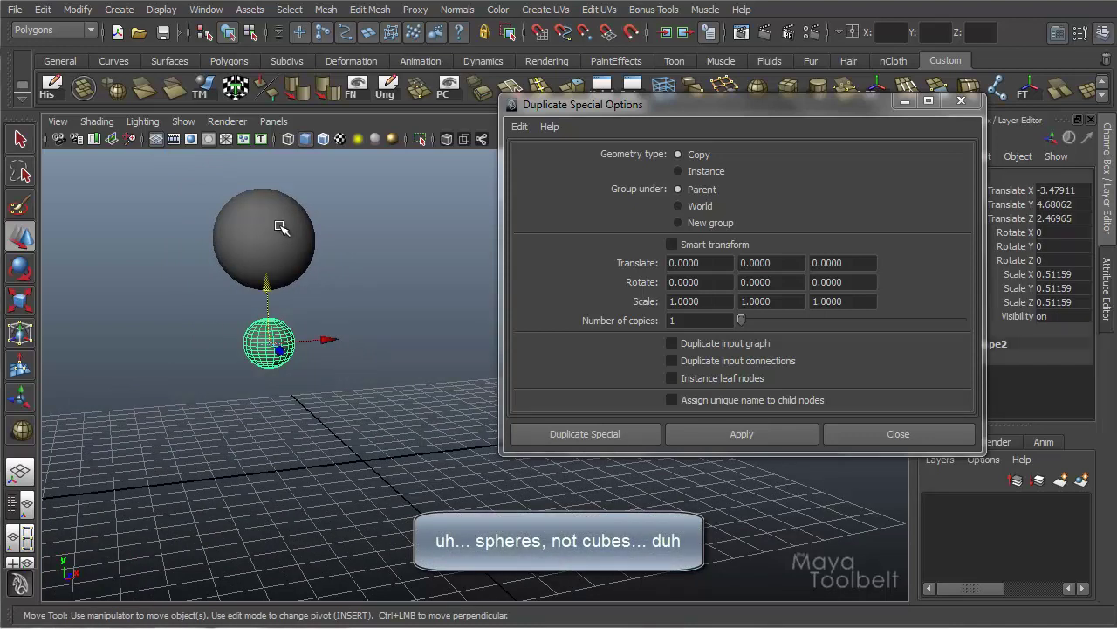
{"action": "left_click", "coordinate": [301, 213], "text": "shift"}
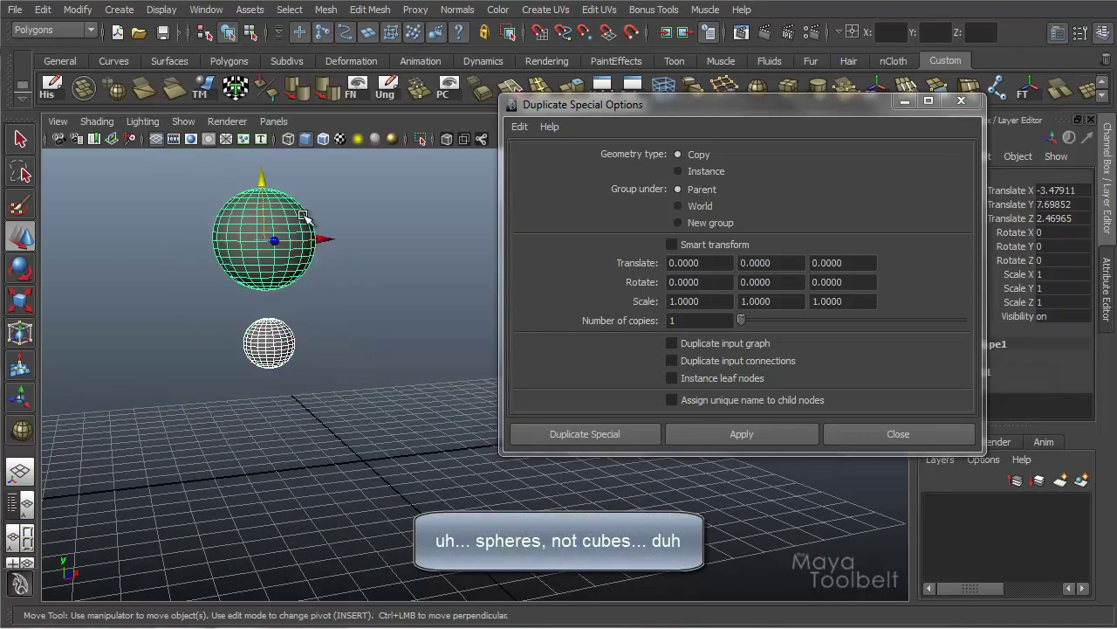
{"action": "left_click", "coordinate": [75, 11]}
{"action": "mouse_move", "coordinate": [48, 10]}
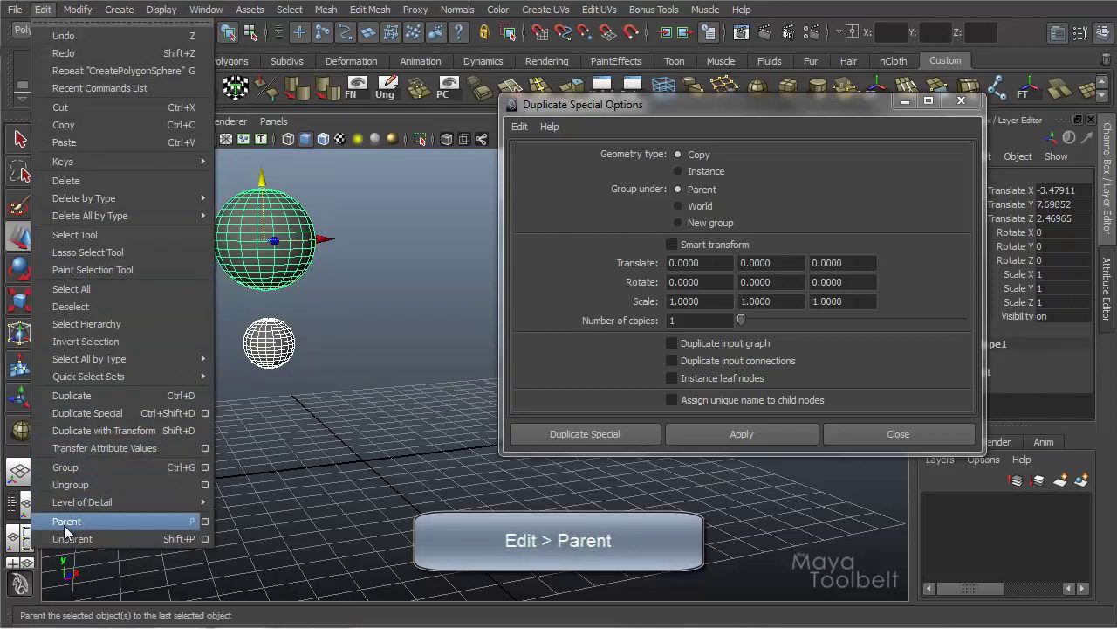
{"action": "left_click", "coordinate": [77, 522]}
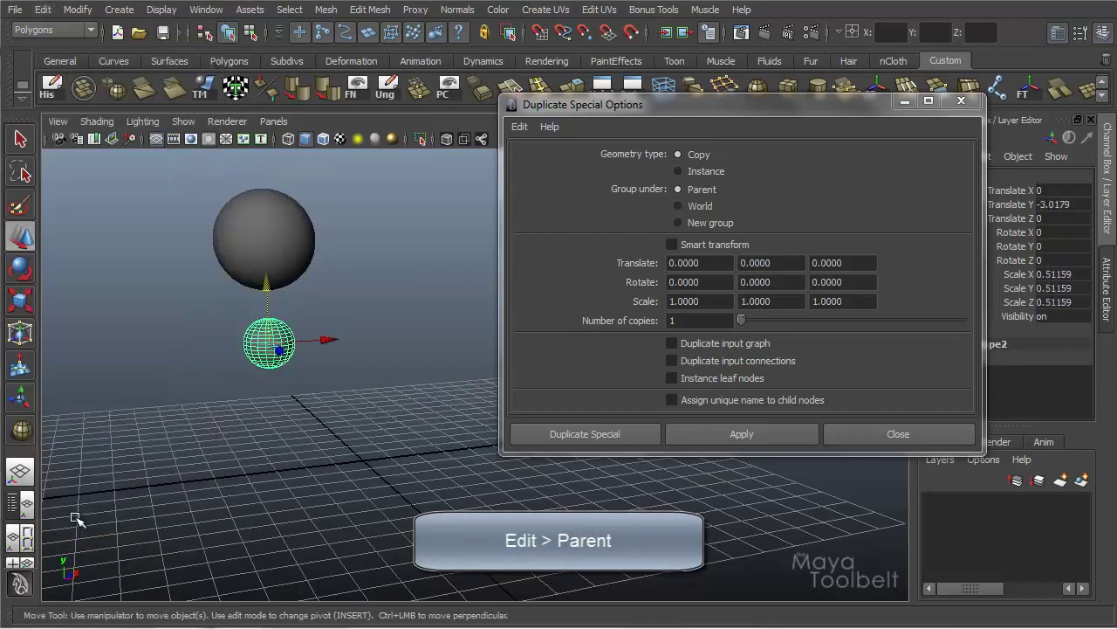
Move the large parent sphere with its child to about X -2.85 and Y 8.85
{"action": "left_click", "coordinate": [194, 331]}
{"action": "left_click_drag", "start_coordinate": [349, 302], "coordinate": [353, 303], "text": "alt"}
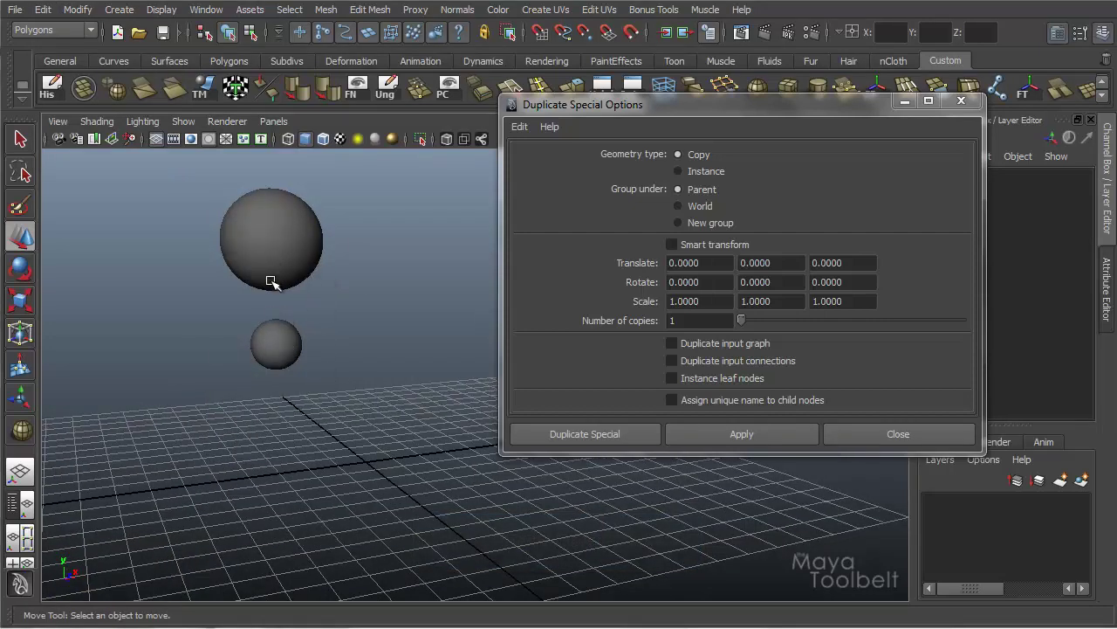
{"action": "left_click", "coordinate": [289, 244]}
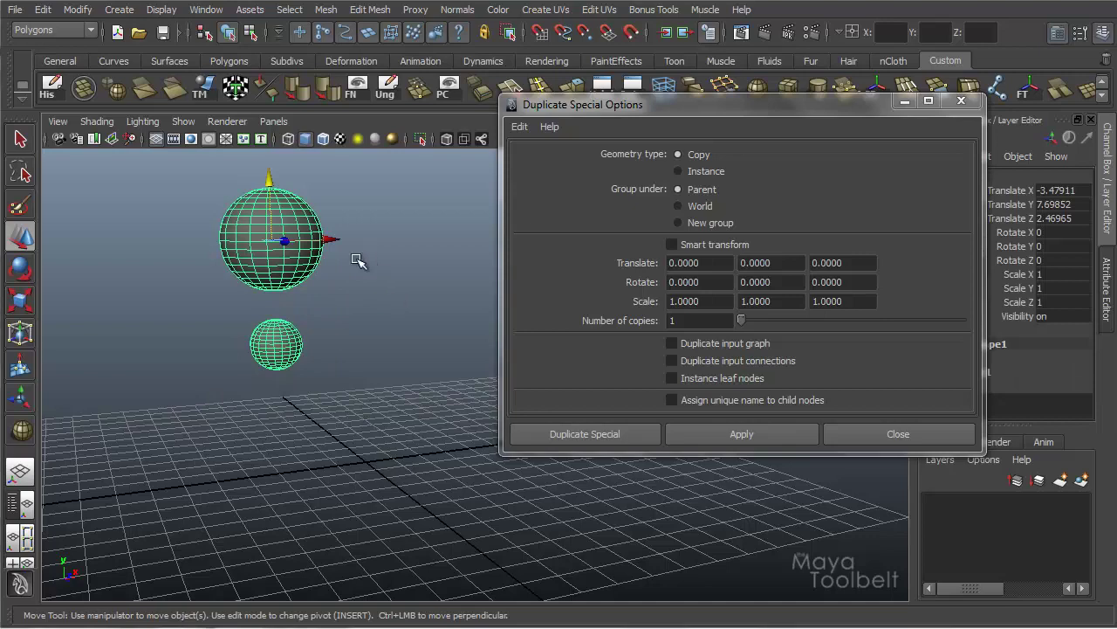
{"action": "left_click_drag", "start_coordinate": [317, 335], "coordinate": [230, 375], "text": "alt"}
{"action": "left_click_drag", "start_coordinate": [316, 350], "coordinate": [352, 310], "text": "alt"}
{"action": "left_click_drag", "start_coordinate": [293, 278], "coordinate": [356, 329]}
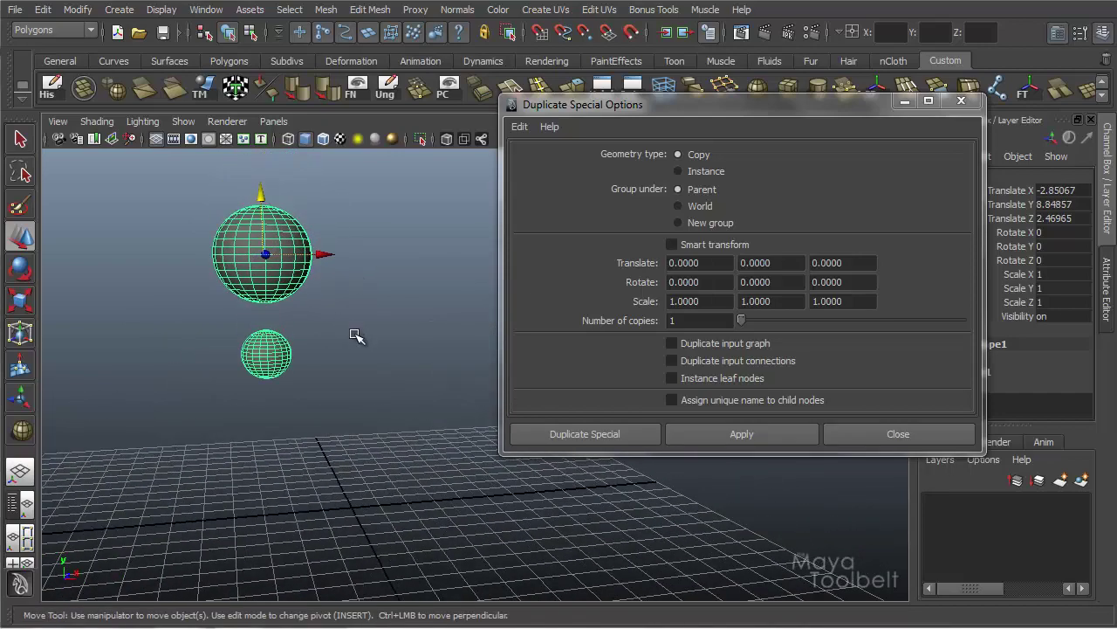
Select the child sphere alone, reselect the parent sphere and move the parent along X to about -3.39
{"action": "left_click_drag", "start_coordinate": [312, 393], "coordinate": [234, 340]}
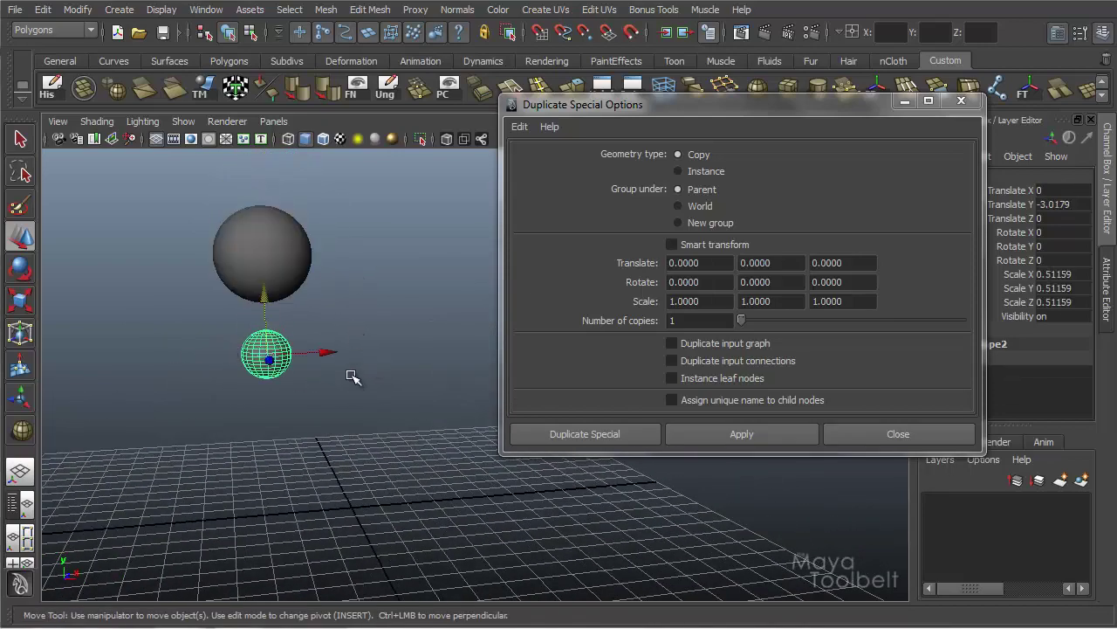
{"action": "left_click", "coordinate": [200, 223], "text": "shift"}
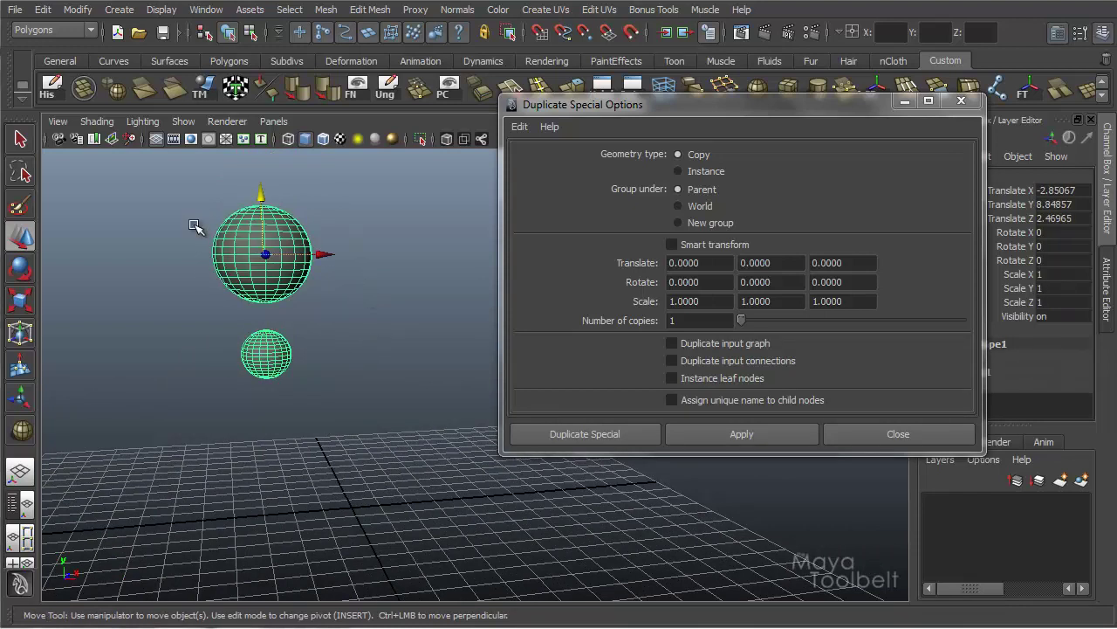
{"action": "left_click", "coordinate": [356, 339]}
{"action": "left_click", "coordinate": [285, 267]}
{"action": "left_click_drag", "start_coordinate": [325, 254], "coordinate": [306, 255]}
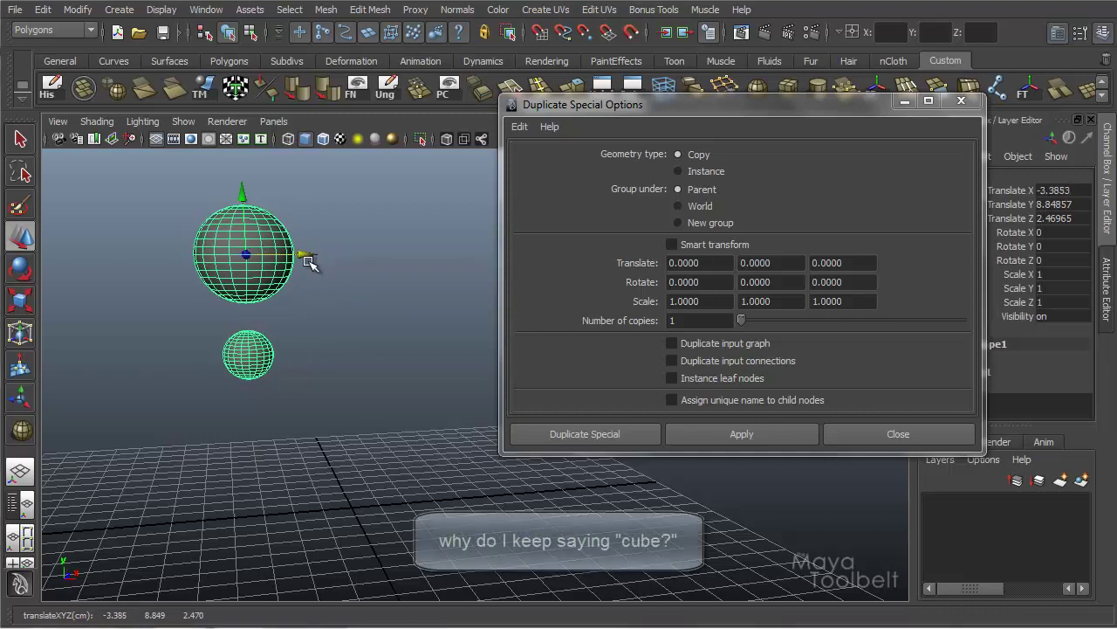
Try moving the child sphere alone, undo that, and try moving the parent sphere with its child along X to about -3.26
{"action": "key", "text": "e"}
{"action": "left_click_drag", "start_coordinate": [273, 343], "coordinate": [253, 389]}
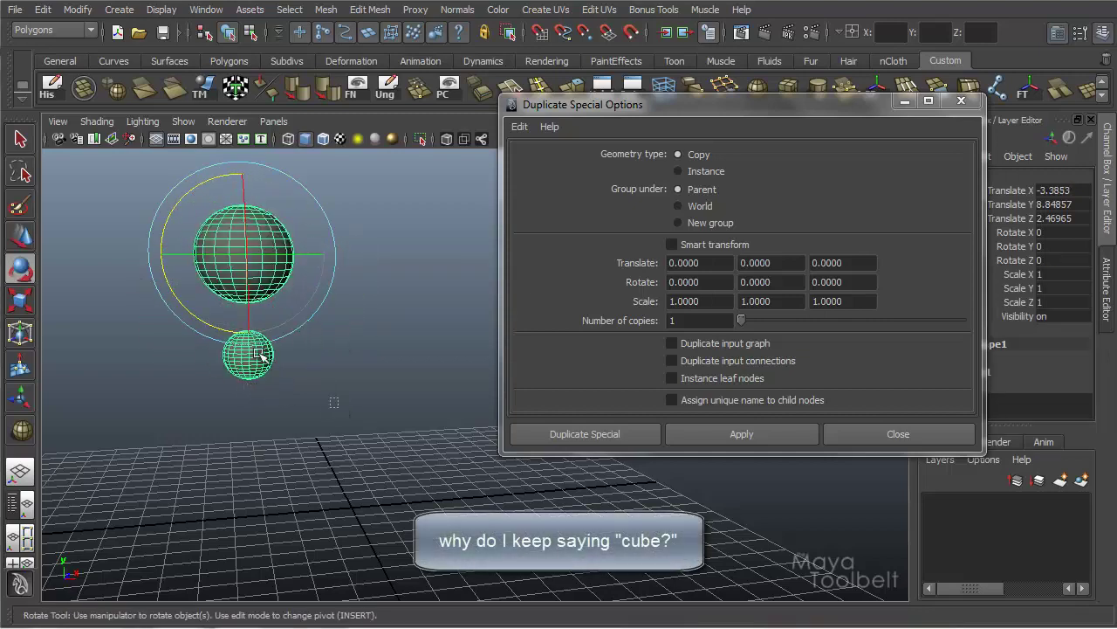
{"action": "left_click", "coordinate": [247, 366]}
{"action": "key", "text": "w"}
{"action": "left_click_drag", "start_coordinate": [303, 354], "coordinate": [322, 377]}
{"action": "key", "text": "z"}
{"action": "left_click", "coordinate": [281, 264]}
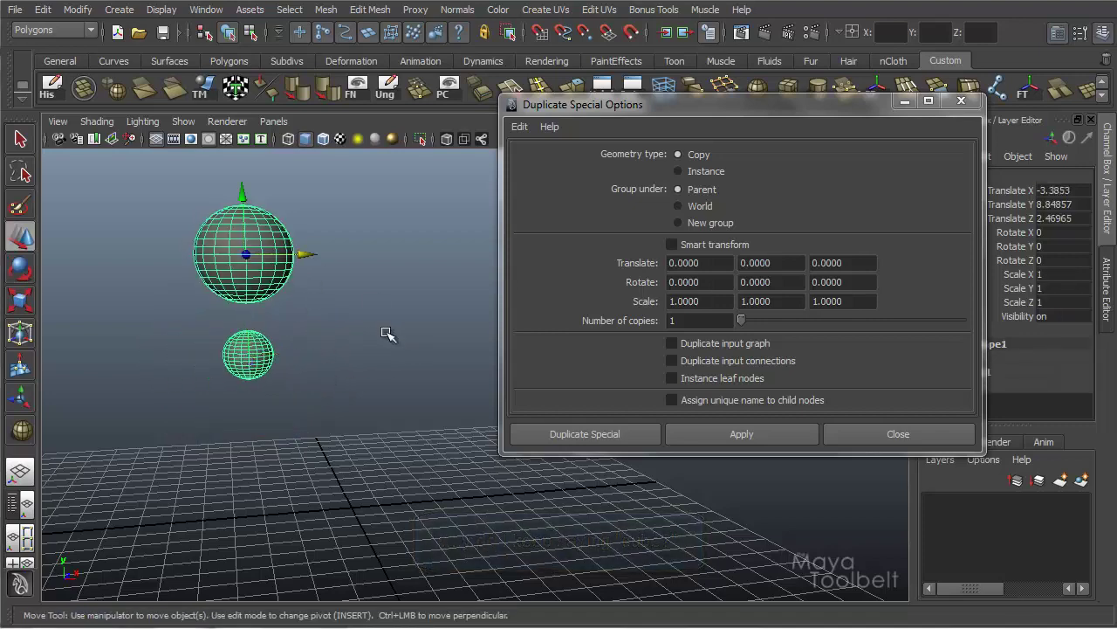
{"action": "left_click_drag", "start_coordinate": [295, 251], "coordinate": [302, 289]}
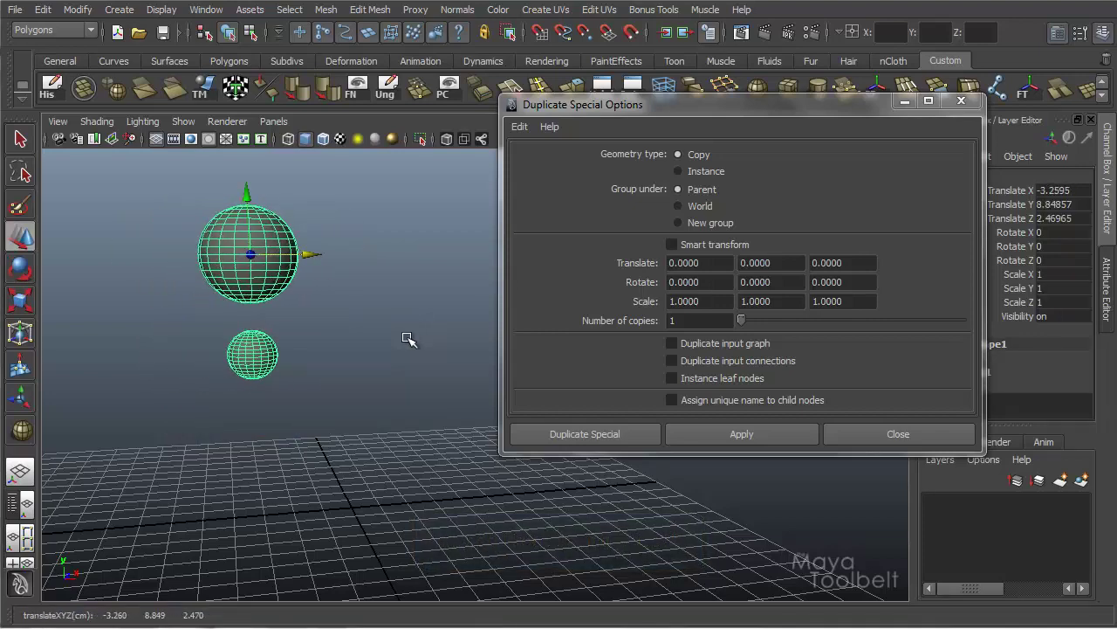
Duplicate the child sphere under its parent and move the copy along X to about 2.47
{"action": "left_click_drag", "start_coordinate": [277, 389], "coordinate": [170, 357]}
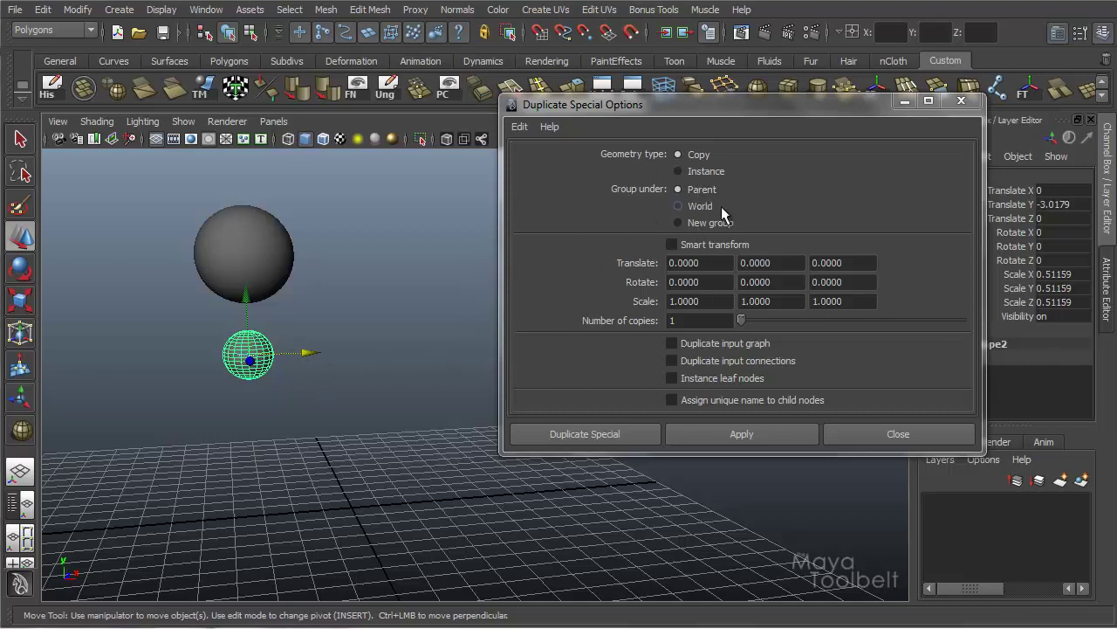
{"action": "left_click_drag", "start_coordinate": [281, 409], "coordinate": [391, 379], "text": "alt"}
{"action": "key", "text": "ctrl+d"}
{"action": "left_click_drag", "start_coordinate": [396, 376], "coordinate": [358, 334], "text": "alt"}
Test-move the parent sphere with both children along X, and delete the duplicated child sphere
{"action": "left_click", "coordinate": [270, 239]}
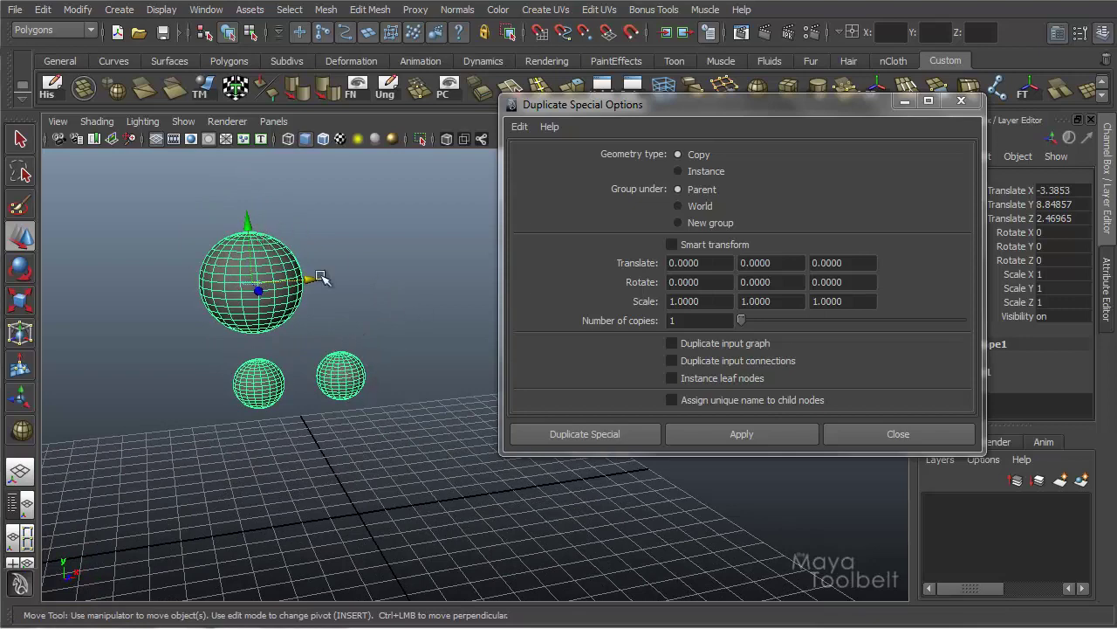
{"action": "left_click_drag", "start_coordinate": [322, 277], "coordinate": [342, 352], "text": "alt"}
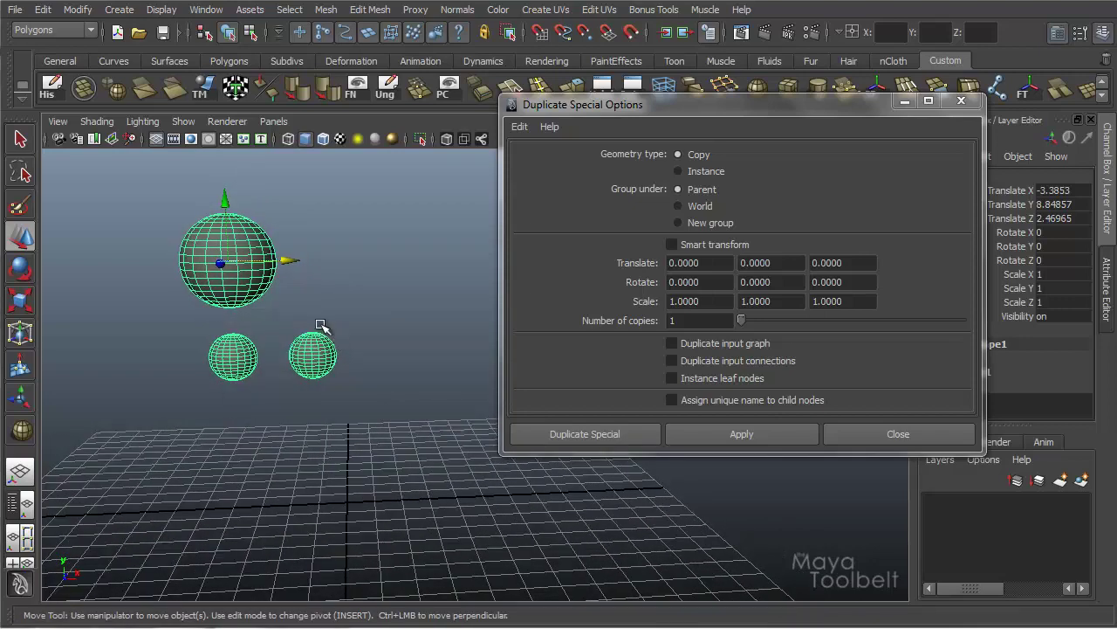
{"action": "mouse_move", "coordinate": [288, 260]}
{"action": "left_mouse_down"}
{"action": "mouse_move", "coordinate": [339, 266]}
{"action": "mouse_move", "coordinate": [218, 267]}
{"action": "mouse_move", "coordinate": [274, 266]}
{"action": "left_mouse_up"}
{"action": "left_click", "coordinate": [307, 357]}
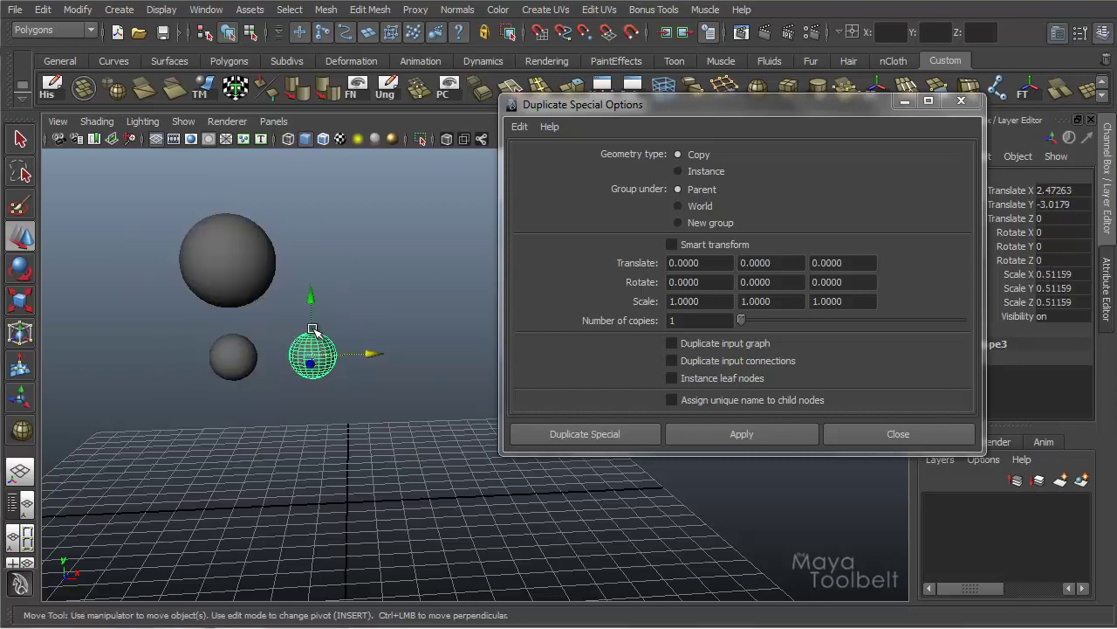
{"action": "key", "text": "Delete"}
Duplicate the child sphere with Group under set to World and move the copy along X to about -0.17
{"action": "left_click_drag", "start_coordinate": [255, 322], "coordinate": [199, 395]}
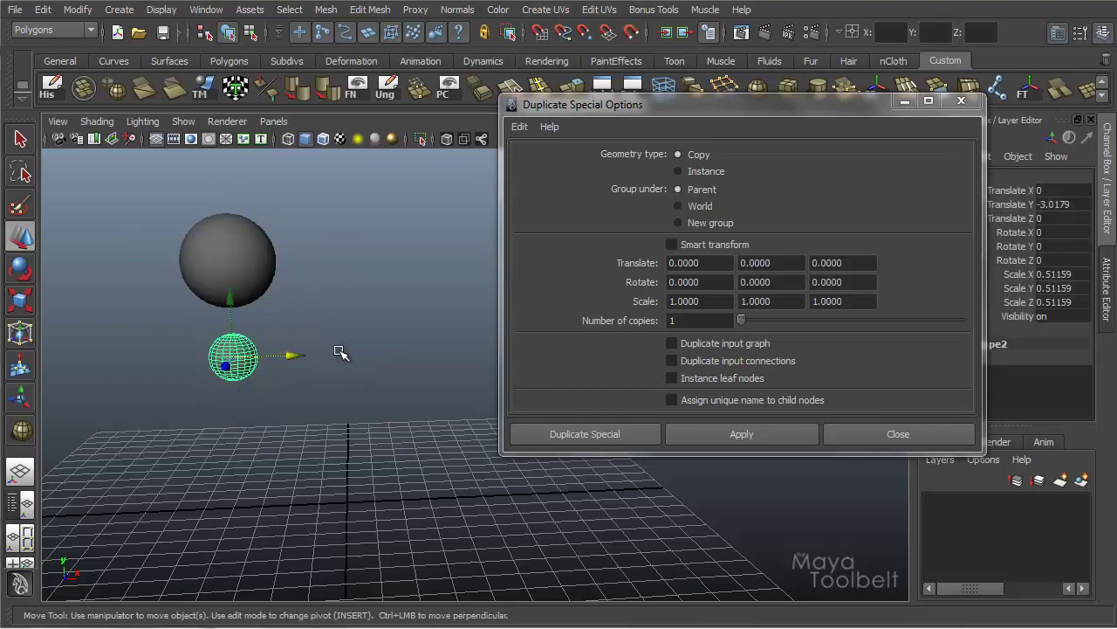
{"action": "left_click", "coordinate": [679, 206]}
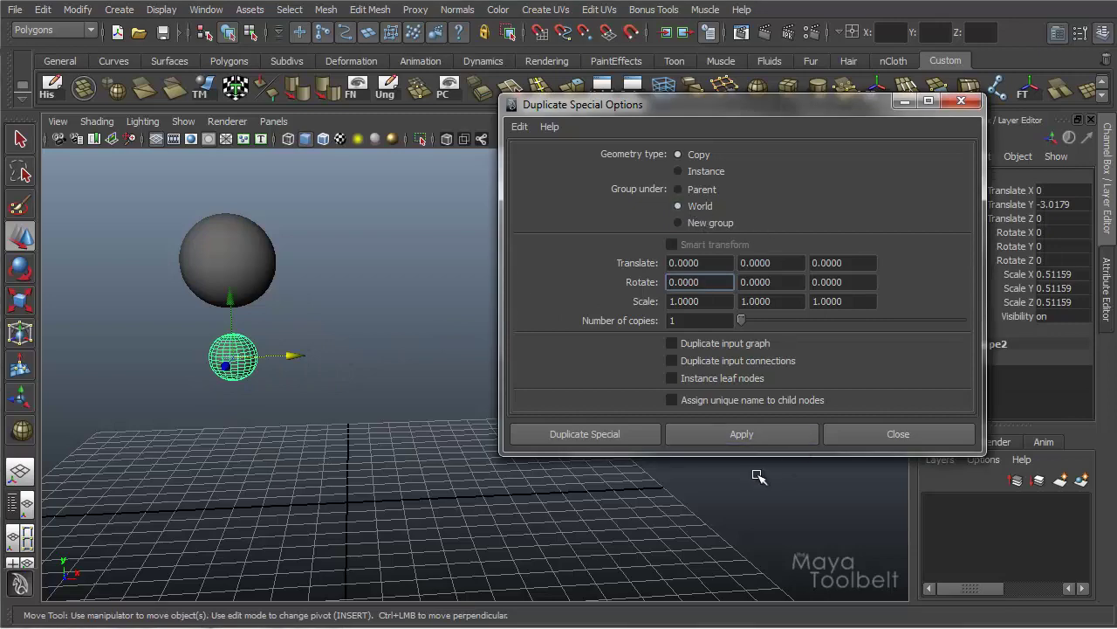
{"action": "left_click", "coordinate": [669, 429]}
{"action": "left_click_drag", "start_coordinate": [406, 405], "coordinate": [420, 430], "text": "alt"}
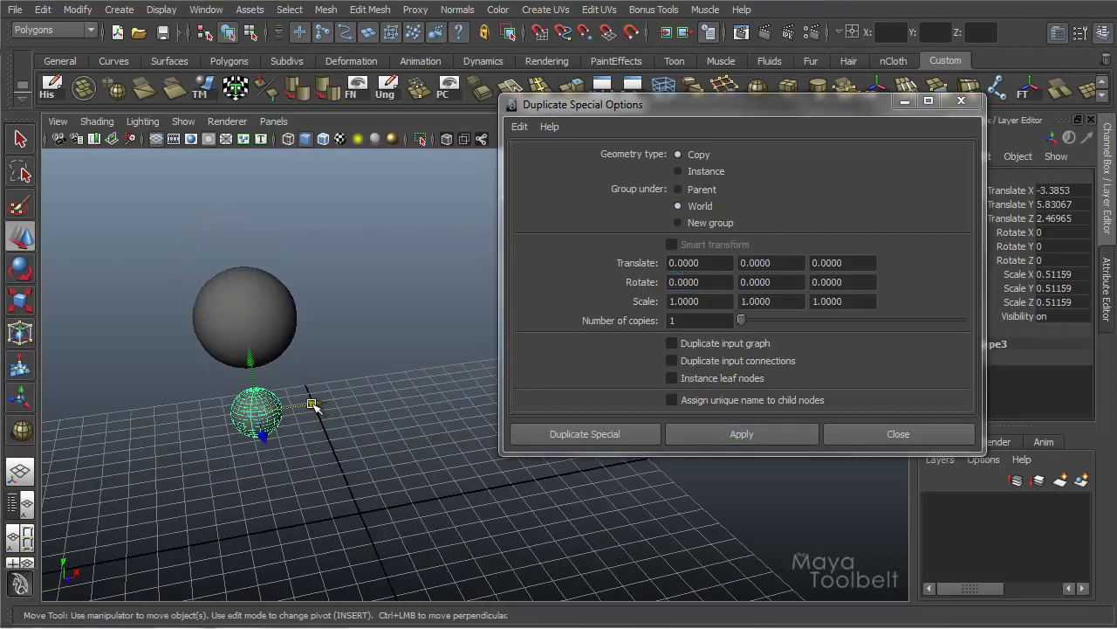
{"action": "left_click_drag", "start_coordinate": [313, 405], "coordinate": [417, 389]}
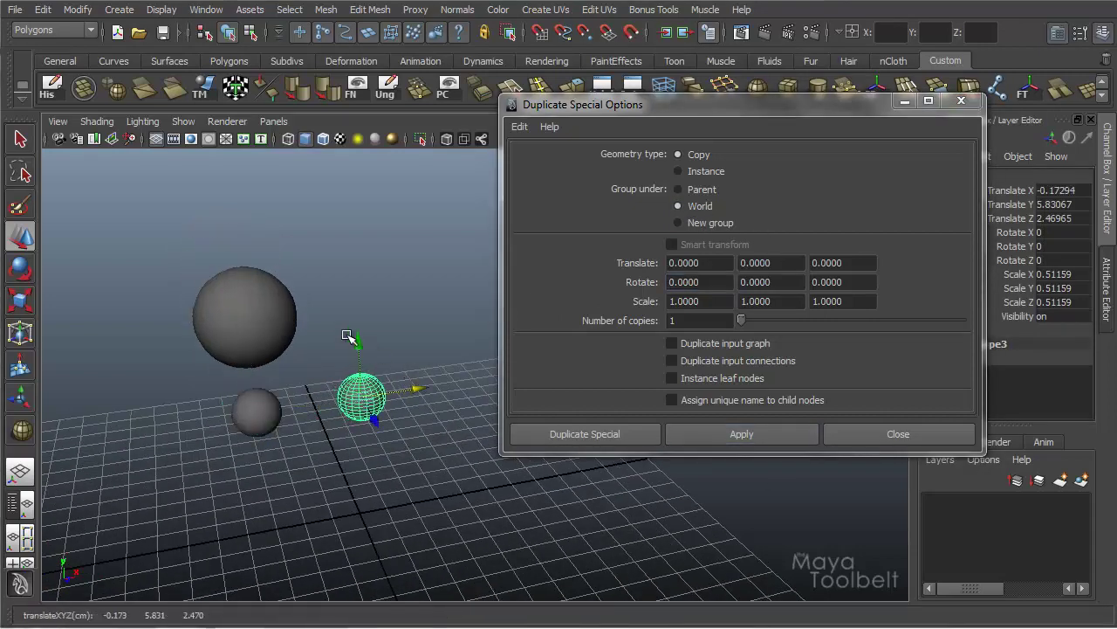
Move the parent sphere along X to about -5.2, select the separate copy to compare, and undo the parent's move
{"action": "left_click", "coordinate": [263, 315]}
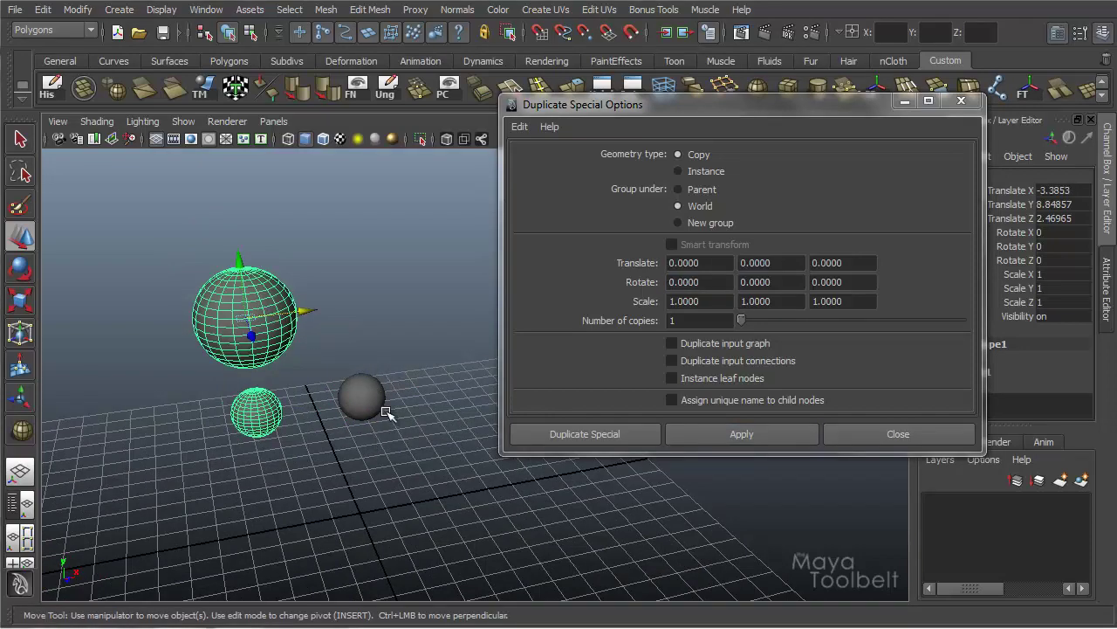
{"action": "mouse_move", "coordinate": [364, 391]}
{"action": "left_mouse_down", "text": "alt"}
{"action": "mouse_move", "coordinate": [351, 361]}
{"action": "mouse_move", "coordinate": [373, 373]}
{"action": "left_mouse_up", "text": "alt"}
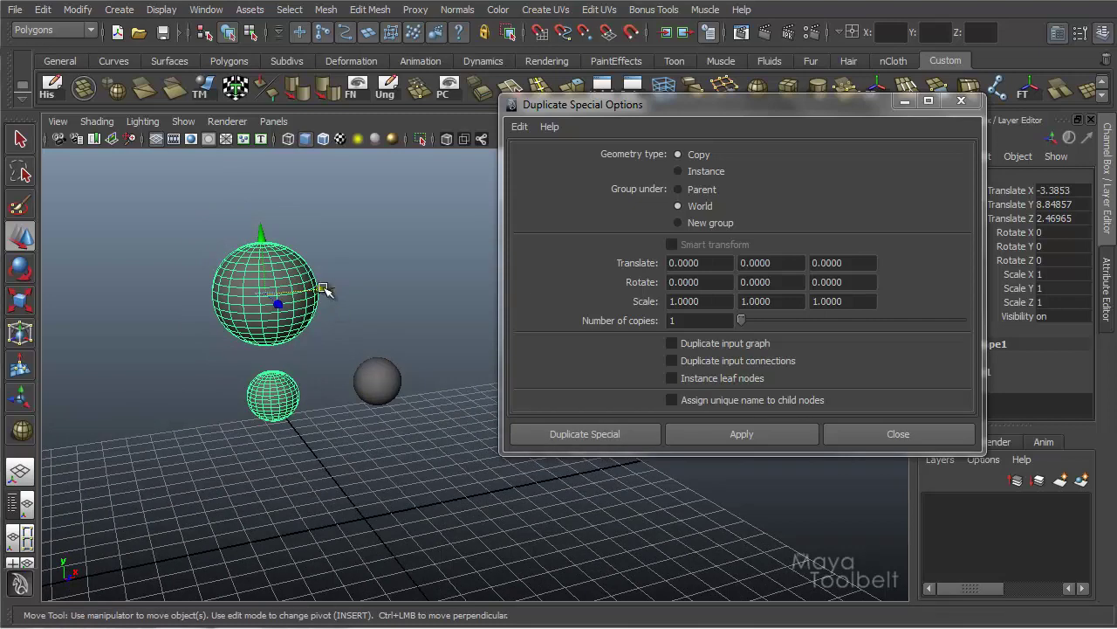
{"action": "left_click_drag", "start_coordinate": [323, 289], "coordinate": [255, 297]}
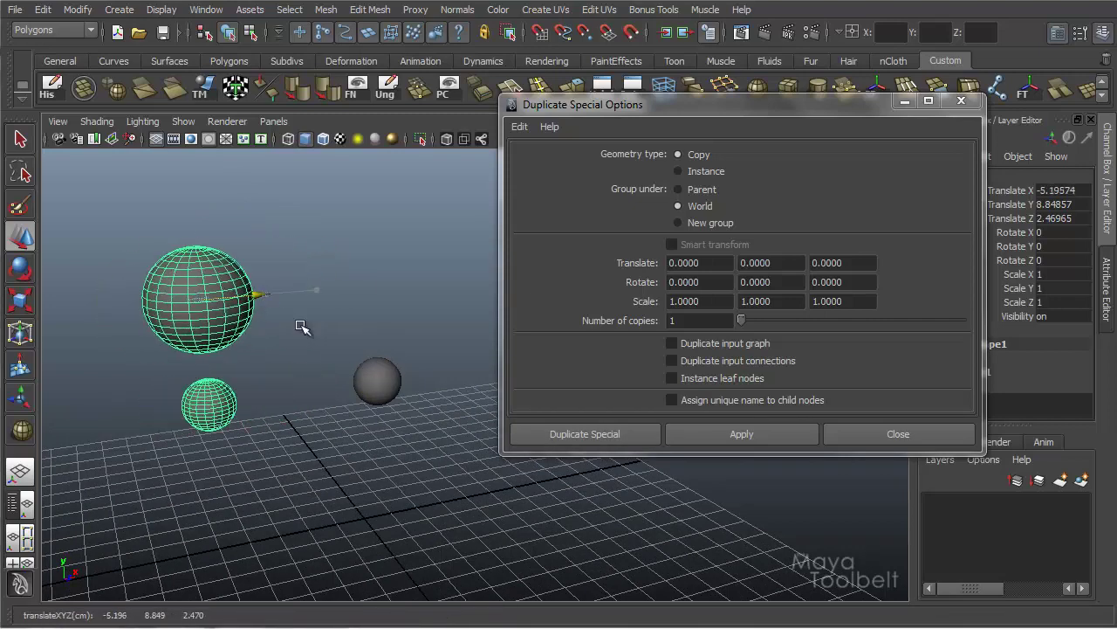
{"action": "left_click", "coordinate": [376, 379]}
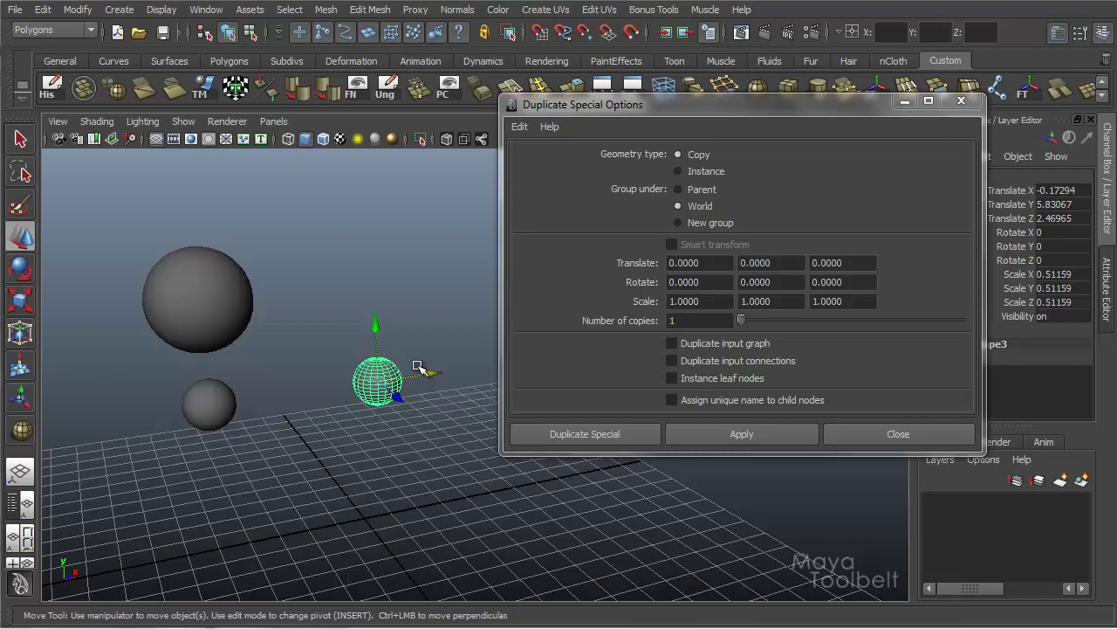
{"action": "key", "text": "ctrl+z"}
{"action": "key", "text": "ctrl+z"}
{"action": "key", "text": "ctrl+z"}
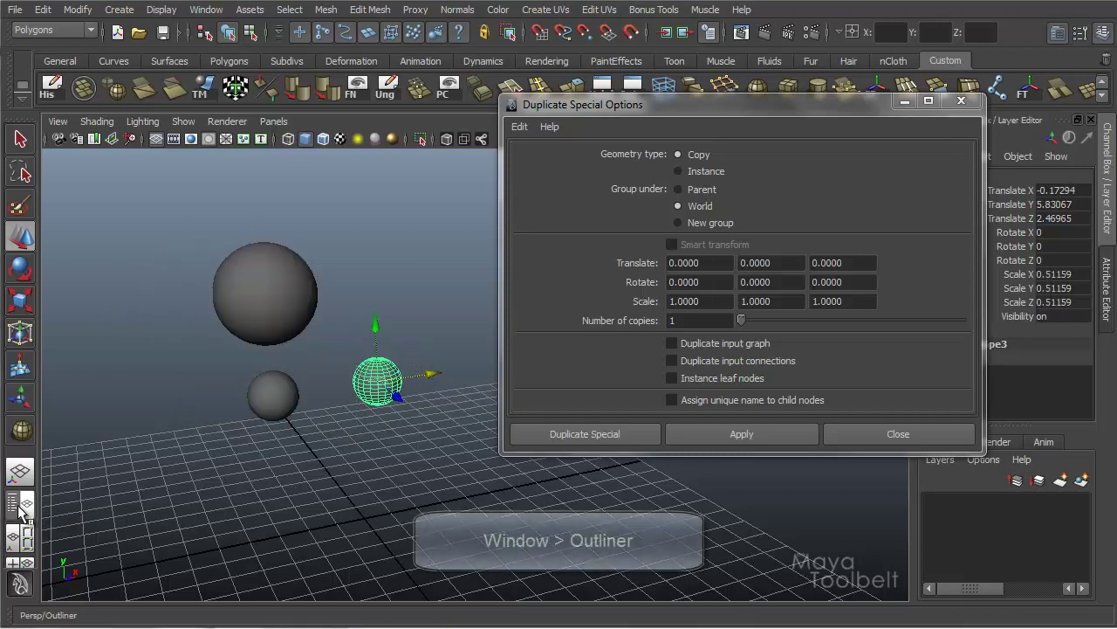
Show the Outliner beside the perspective view and delete the duplicated sphere pSphere3
{"action": "left_click", "coordinate": [19, 506]}
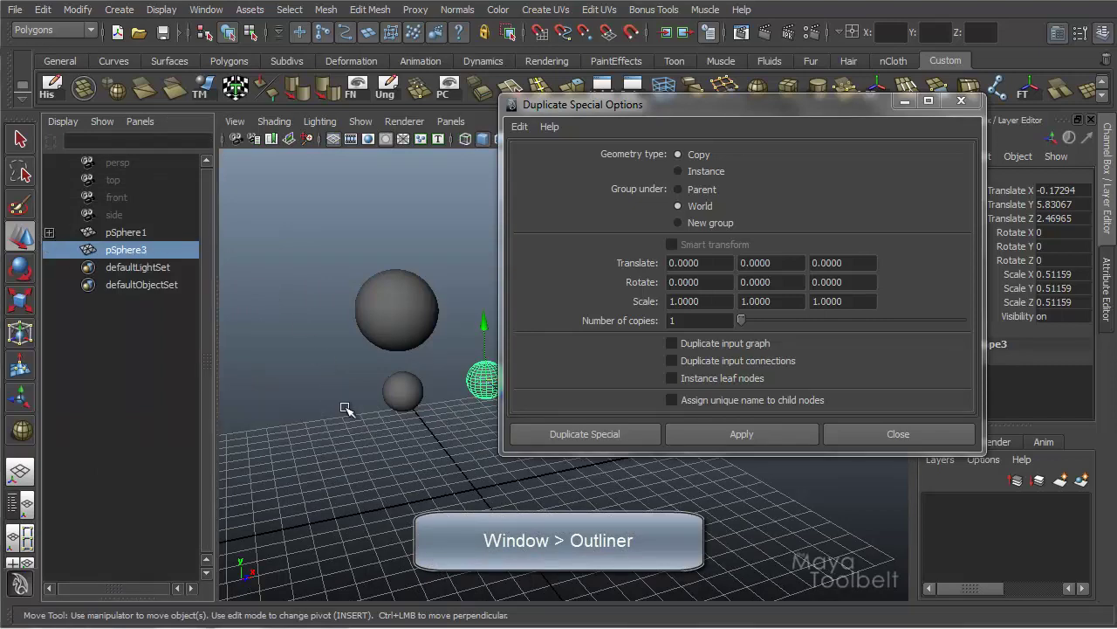
{"action": "left_click_drag", "start_coordinate": [344, 408], "coordinate": [375, 356], "text": "alt"}
{"action": "key", "text": "Delete"}
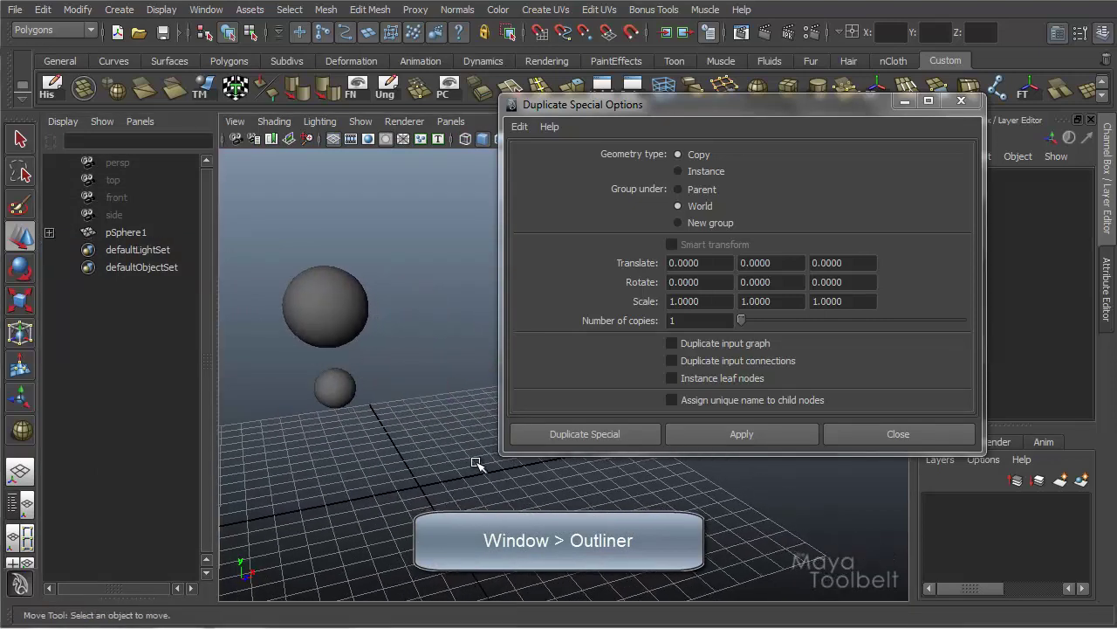
Move the Duplicate Special options window clear of the spheres and rename pSphere1 as Parent
{"action": "left_click_drag", "start_coordinate": [690, 123], "coordinate": [783, 135]}
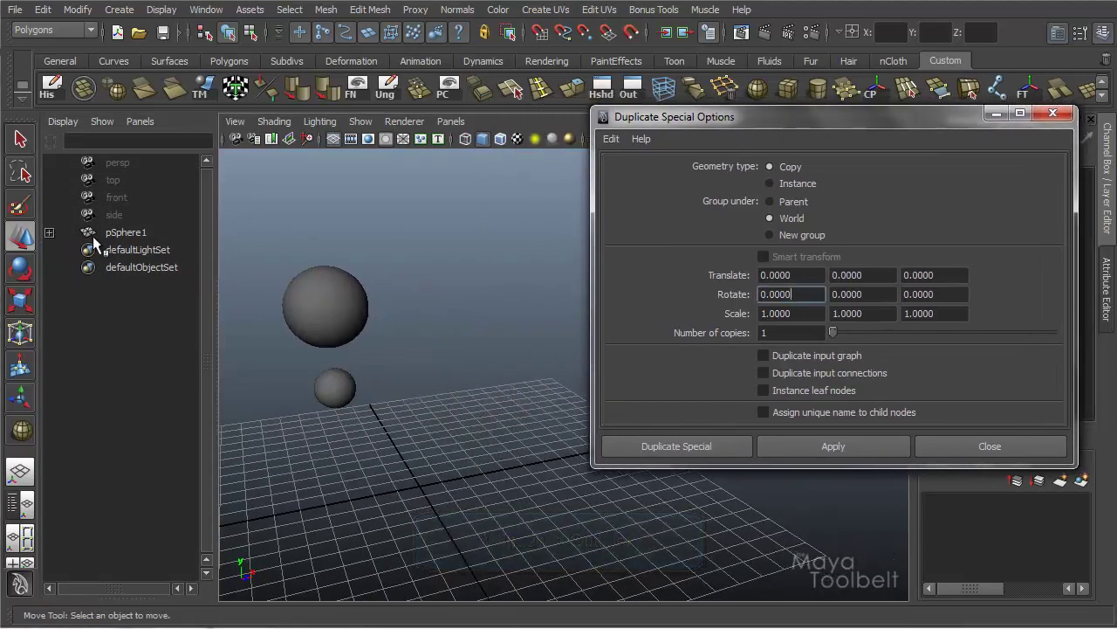
{"action": "left_click", "coordinate": [127, 232]}
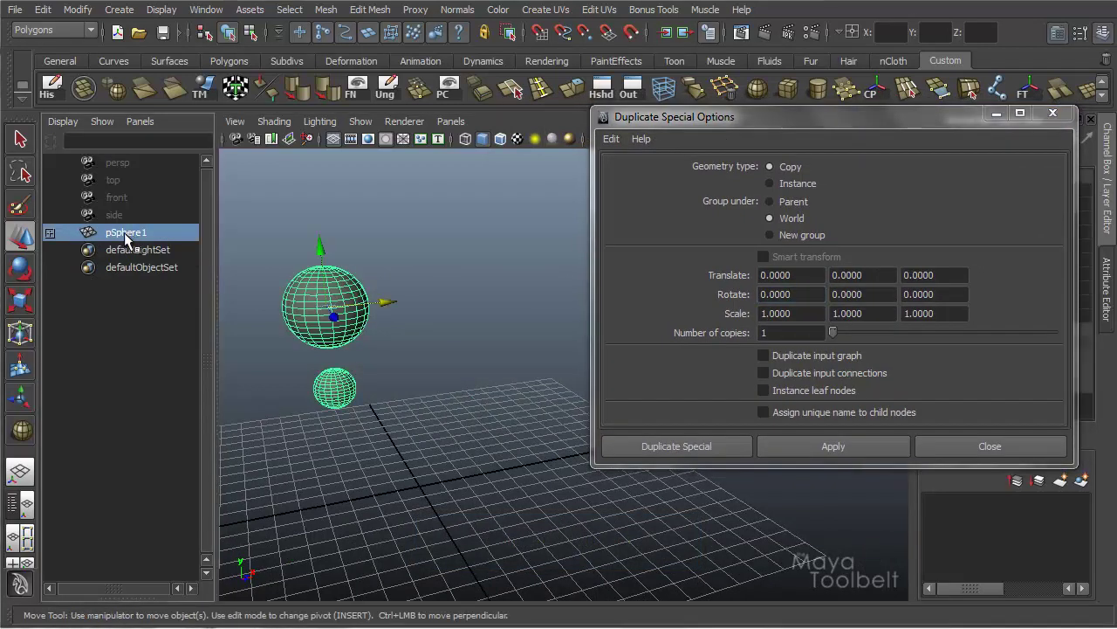
{"action": "double_click", "coordinate": [121, 233]}
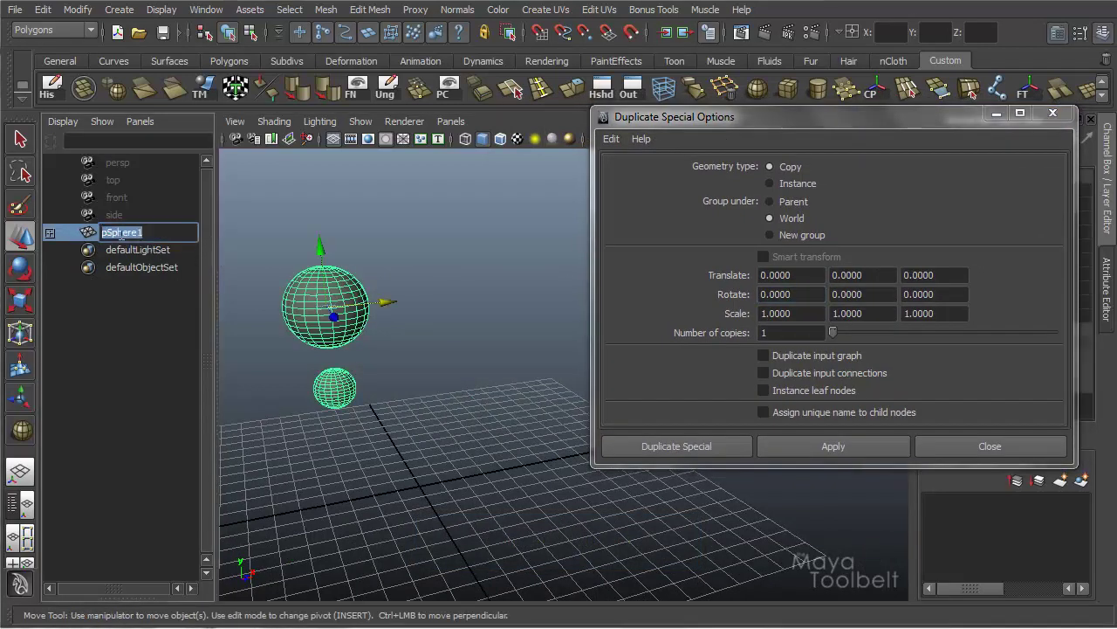
{"action": "type", "text": "Parent"}
{"action": "key", "text": "Return"}
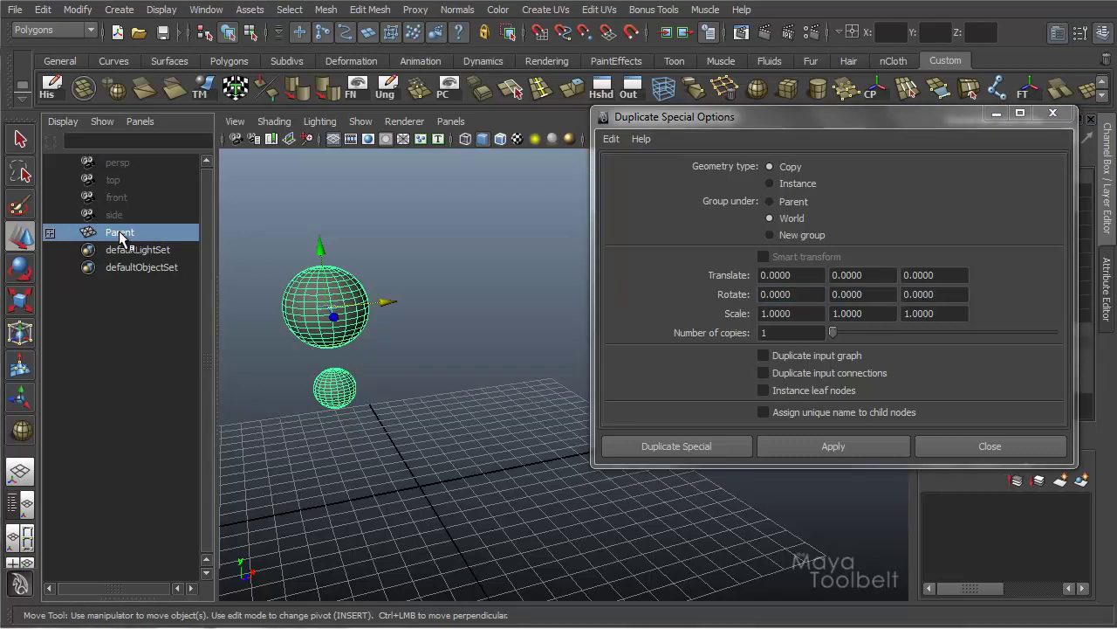
Expand the Parent hierarchy in the Outliner and rename pSphere2 as child1
{"action": "left_click", "coordinate": [50, 233]}
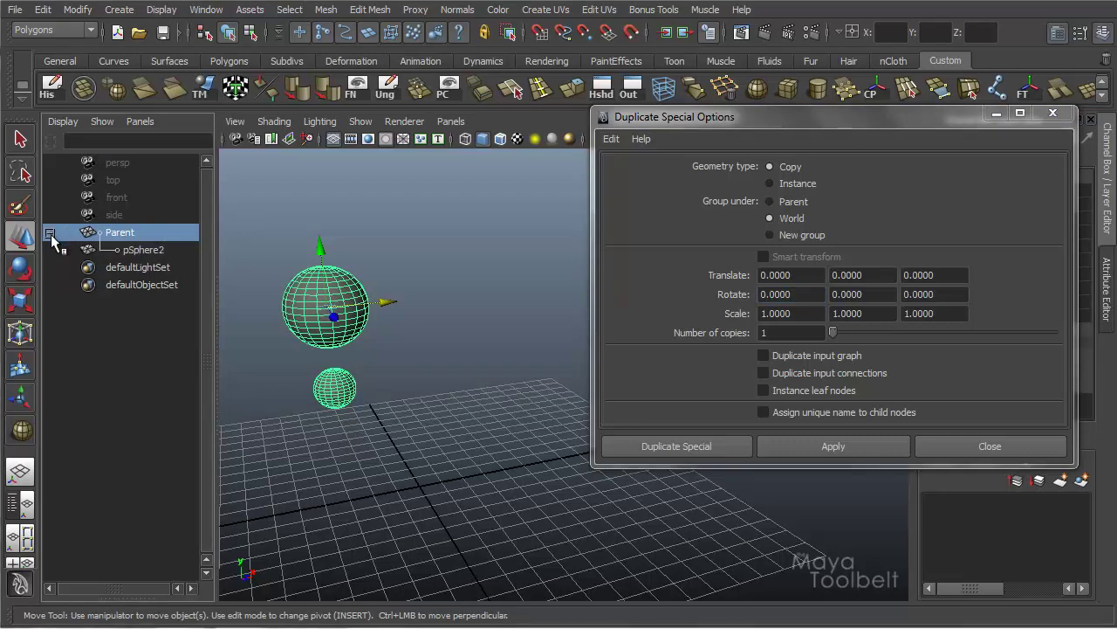
{"action": "left_click", "coordinate": [135, 251]}
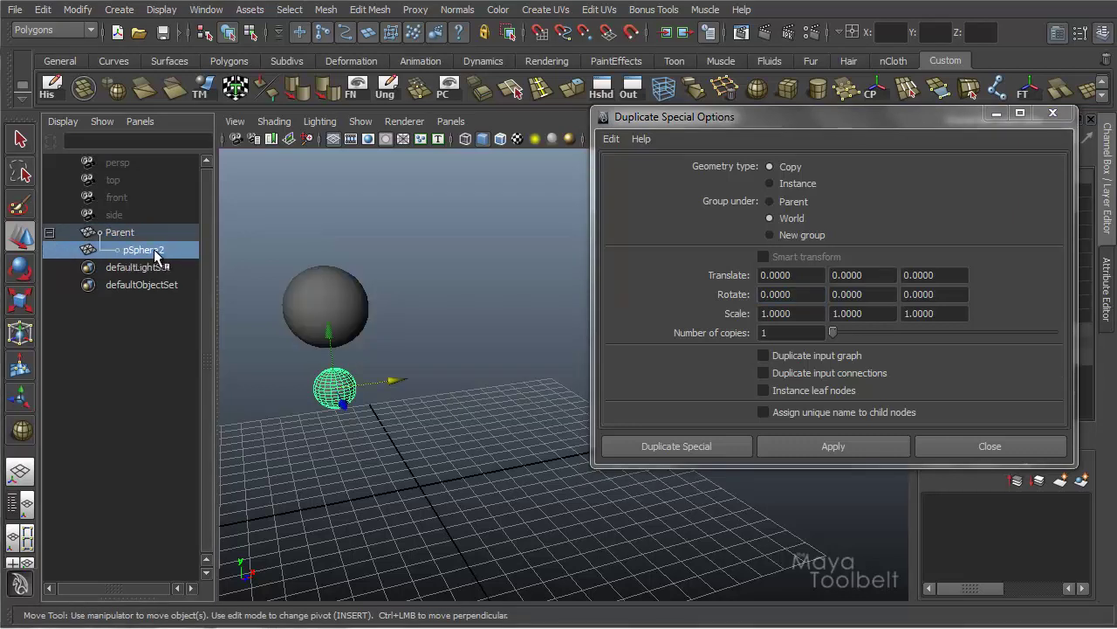
{"action": "double_click", "coordinate": [155, 251]}
{"action": "type", "text": "child"}
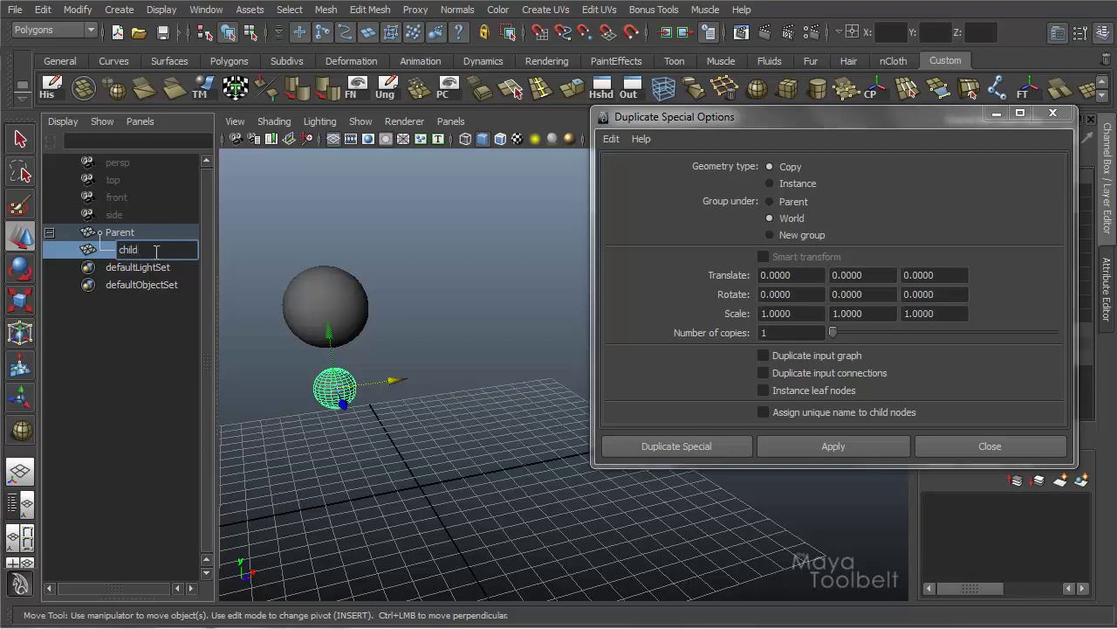
{"action": "type", "text": "1"}
{"action": "key", "text": "Return"}
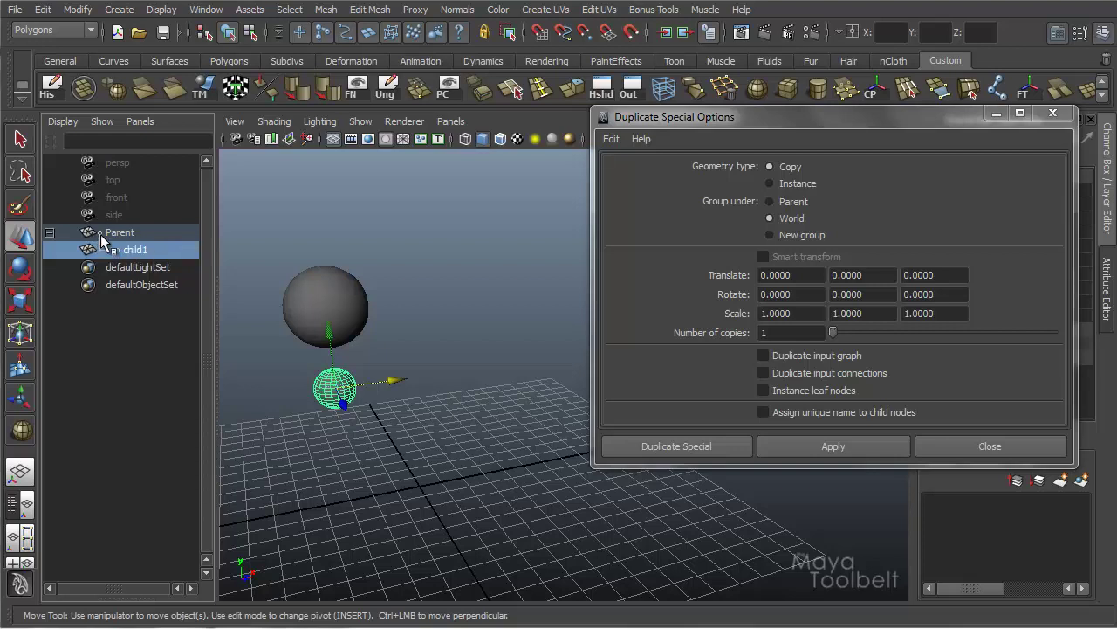
Duplicate child1 with Group under set to Parent, move the copy to about X -1.75, and undo the duplication
{"action": "left_click", "coordinate": [130, 232]}
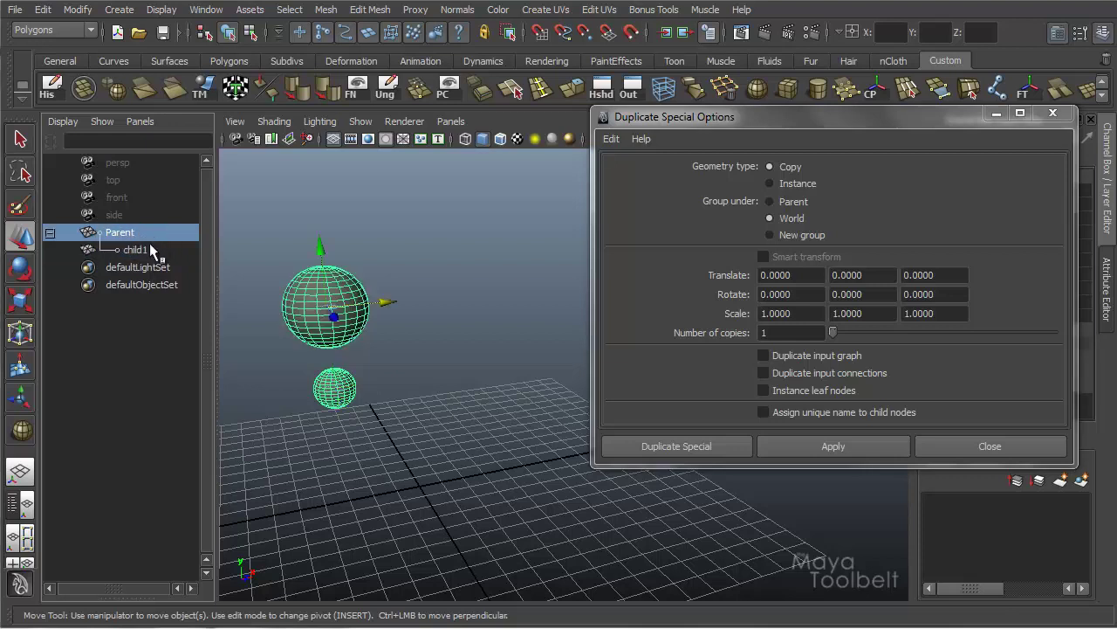
{"action": "left_click", "coordinate": [152, 250]}
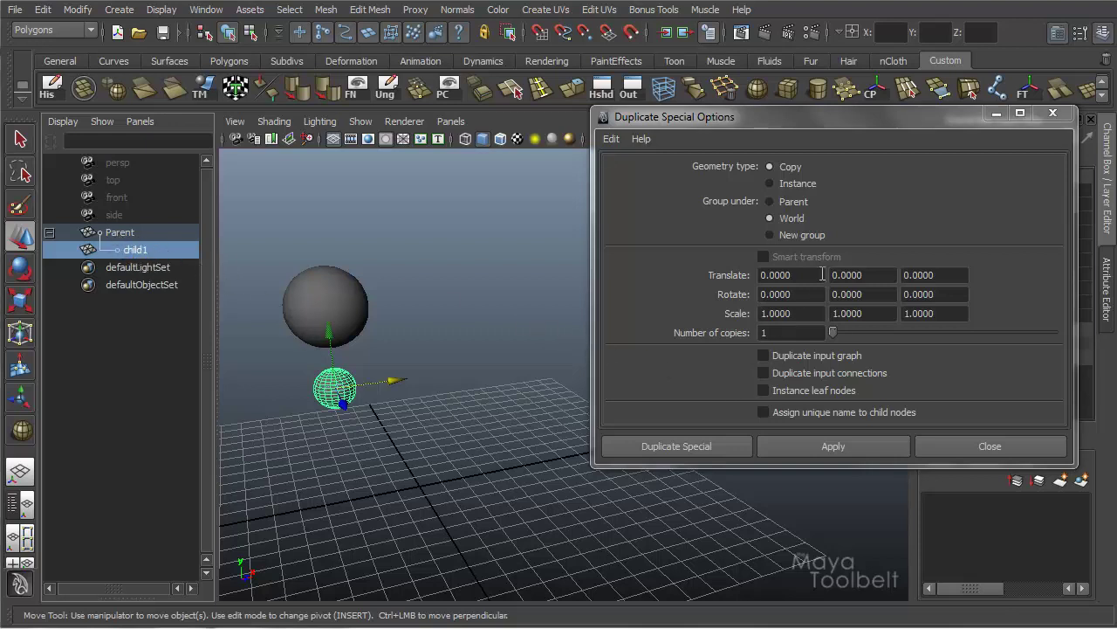
{"action": "left_click", "coordinate": [787, 205]}
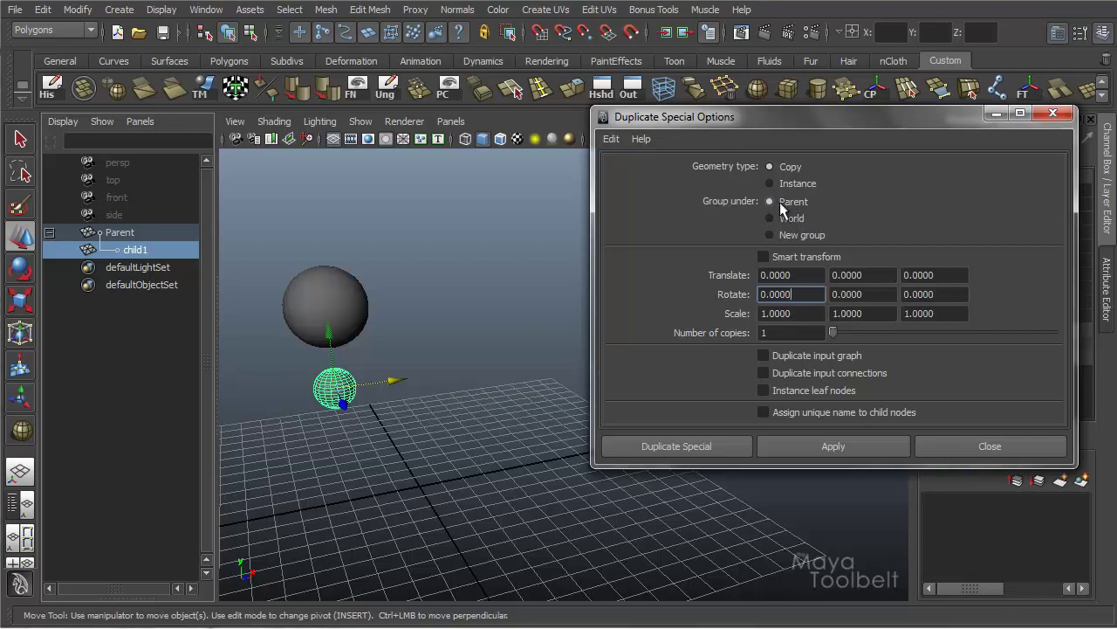
{"action": "left_click_drag", "start_coordinate": [444, 438], "coordinate": [437, 435], "text": "alt"}
{"action": "key", "text": "ctrl+d"}
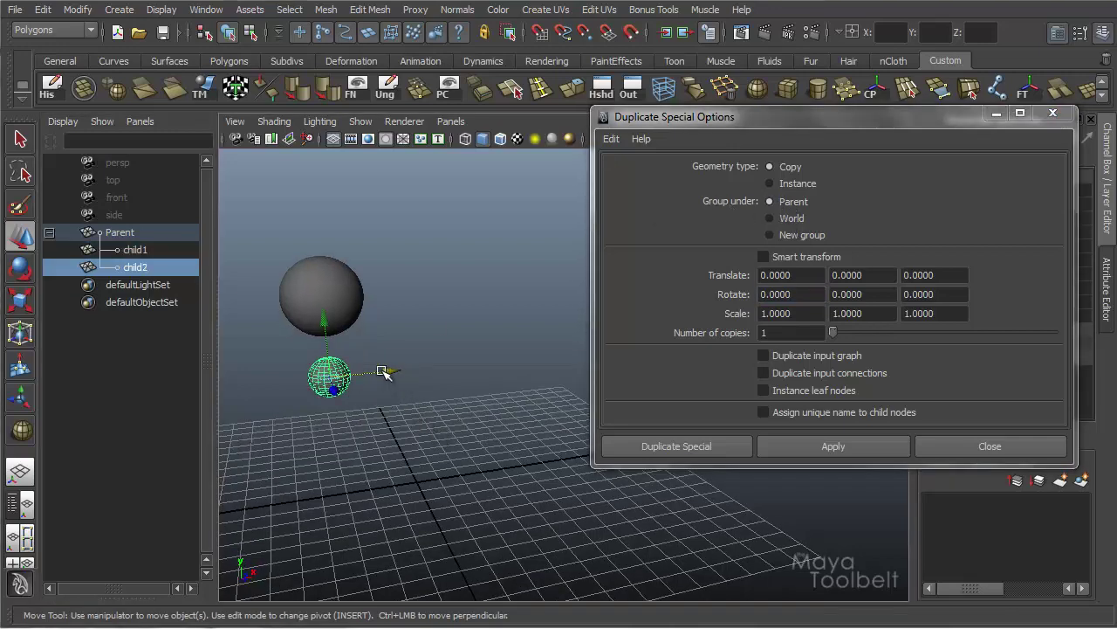
{"action": "left_click_drag", "start_coordinate": [384, 372], "coordinate": [430, 370]}
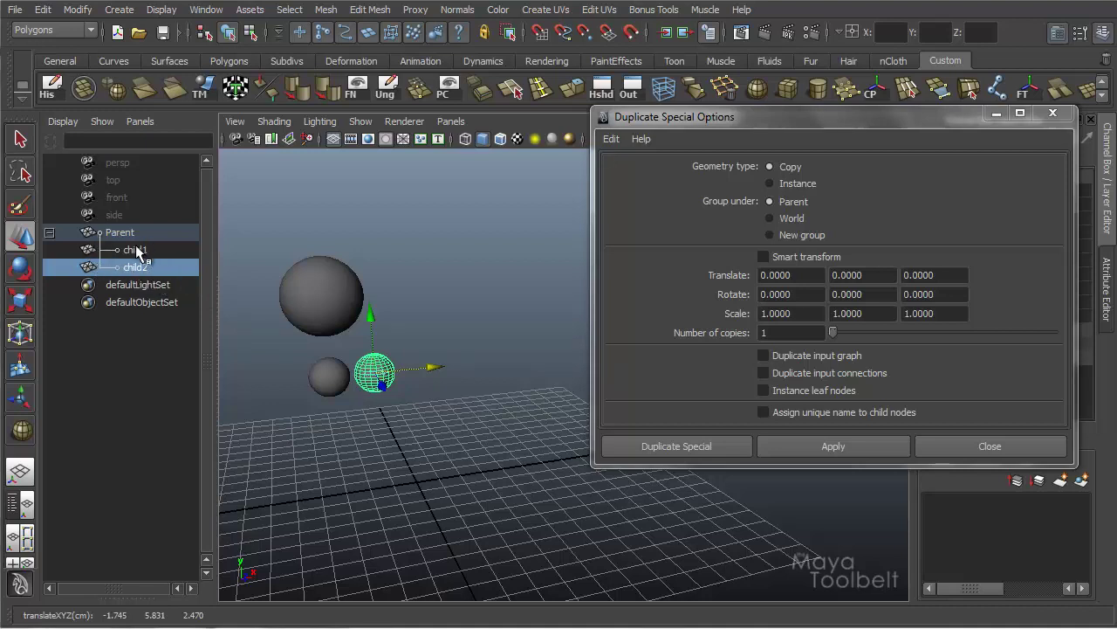
{"action": "key", "text": "ctrl+z"}
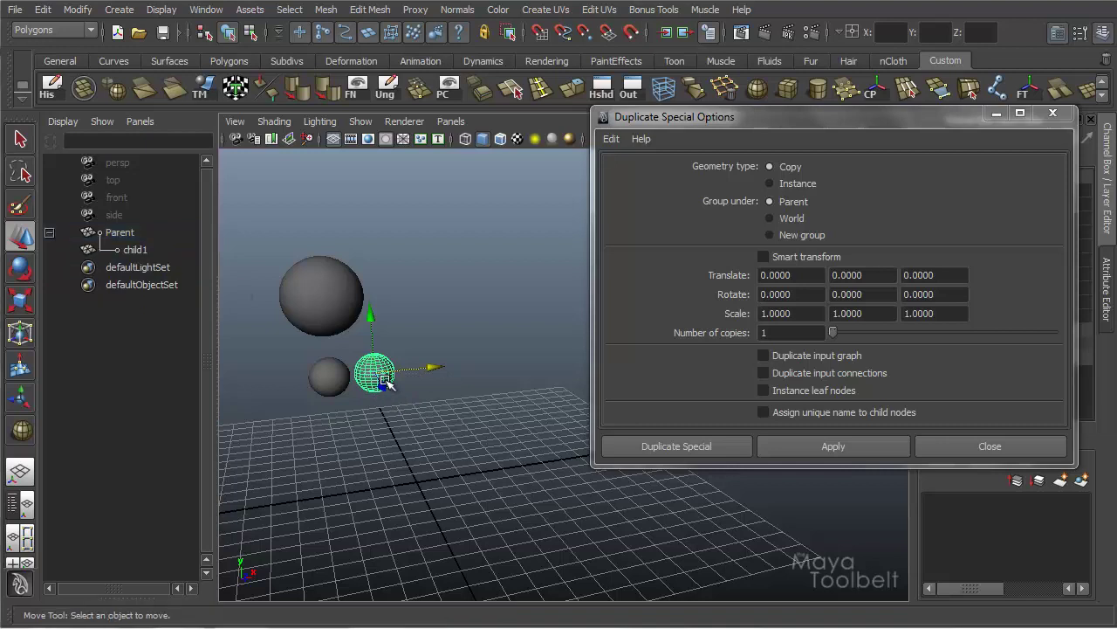
Duplicate child1 with Group under set to World and move the copy along X to about -1.16
{"action": "left_click", "coordinate": [786, 218]}
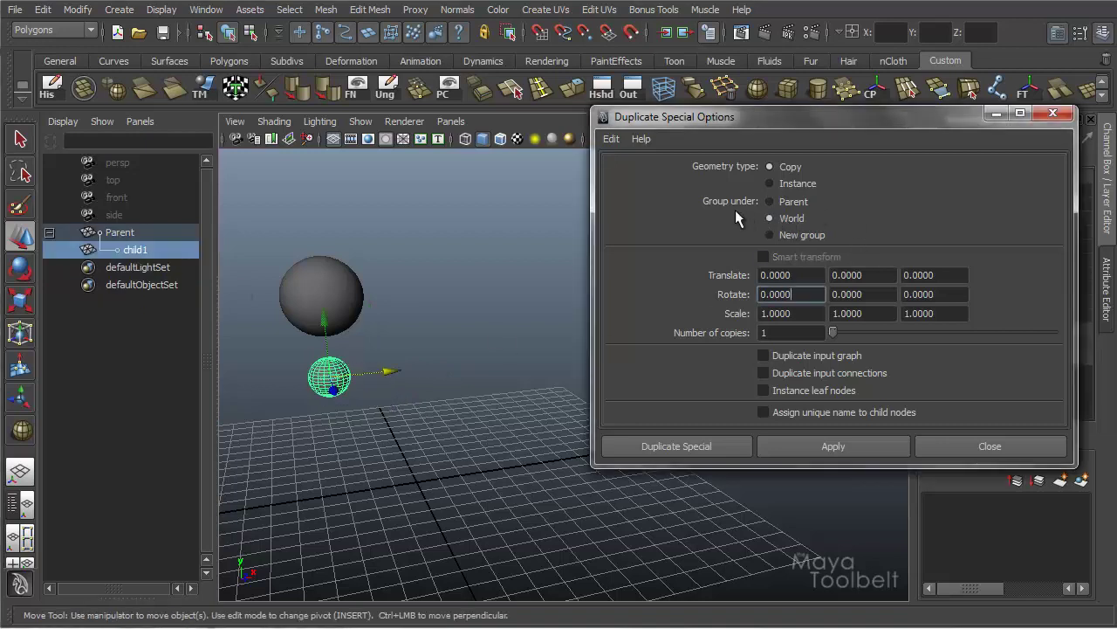
{"action": "left_click", "coordinate": [864, 442]}
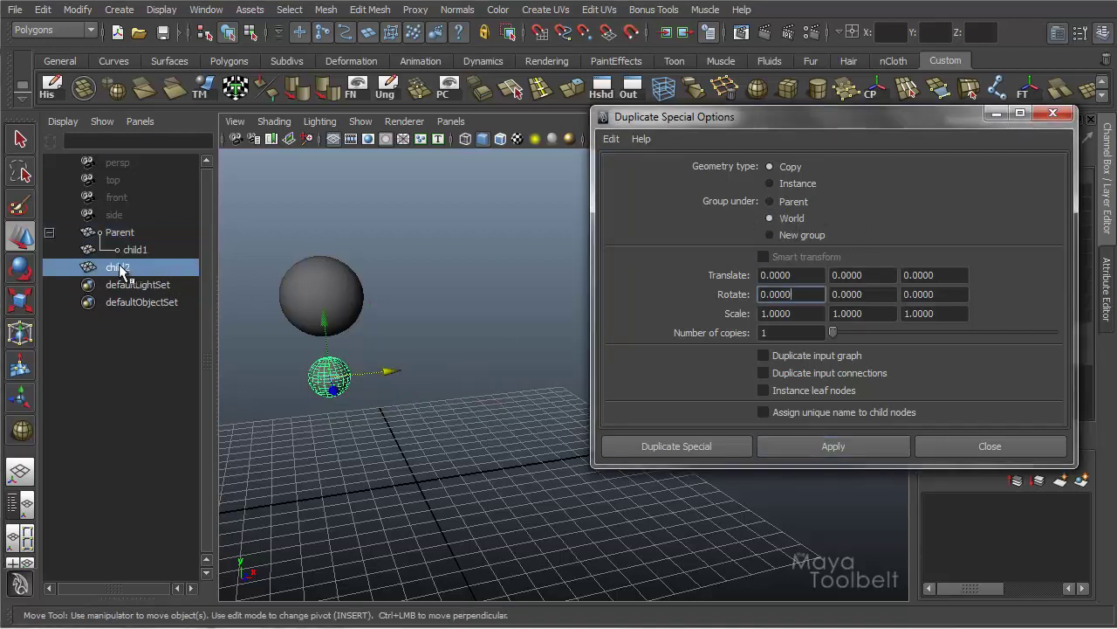
{"action": "left_click_drag", "start_coordinate": [327, 371], "coordinate": [390, 372]}
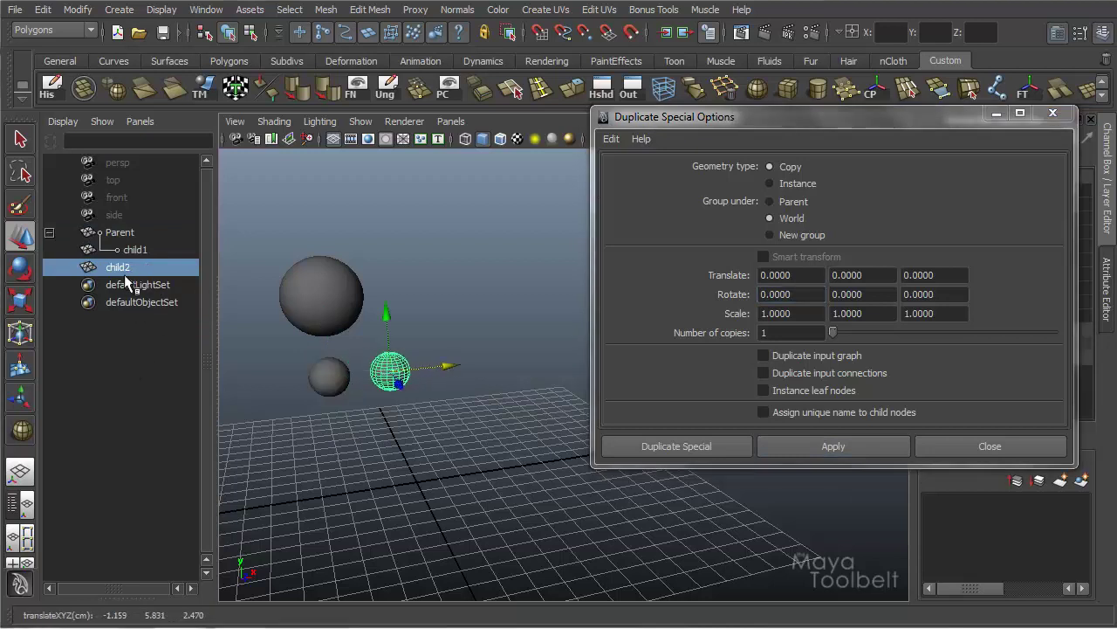
Select Parent to check which spheres belong to its hierarchy, and delete the separate child2 copy
{"action": "left_click", "coordinate": [120, 232]}
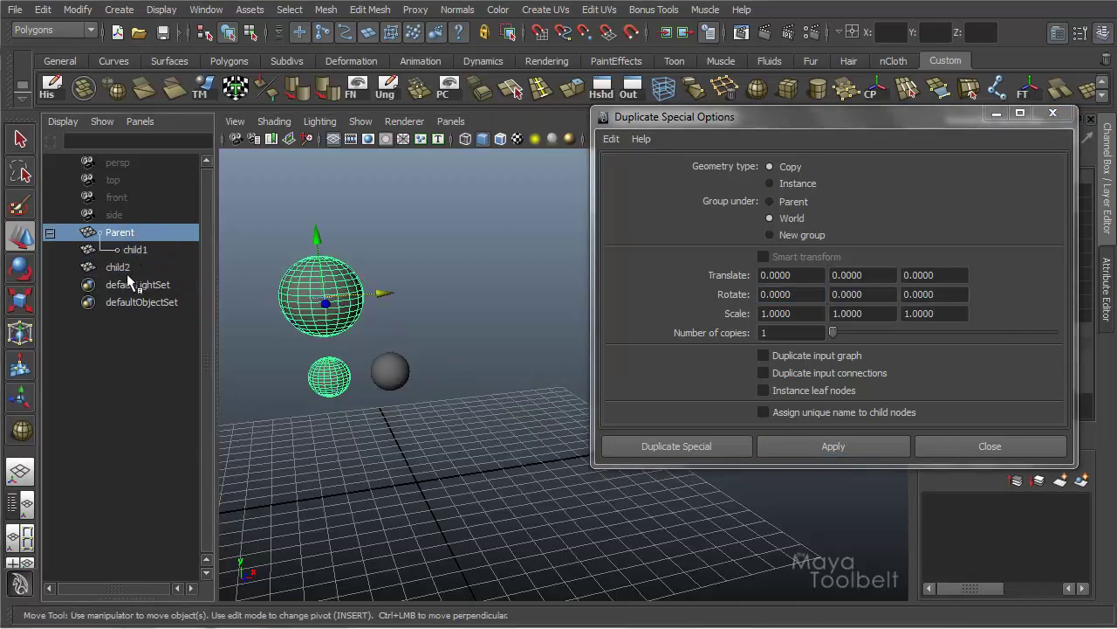
{"action": "left_click", "coordinate": [127, 270]}
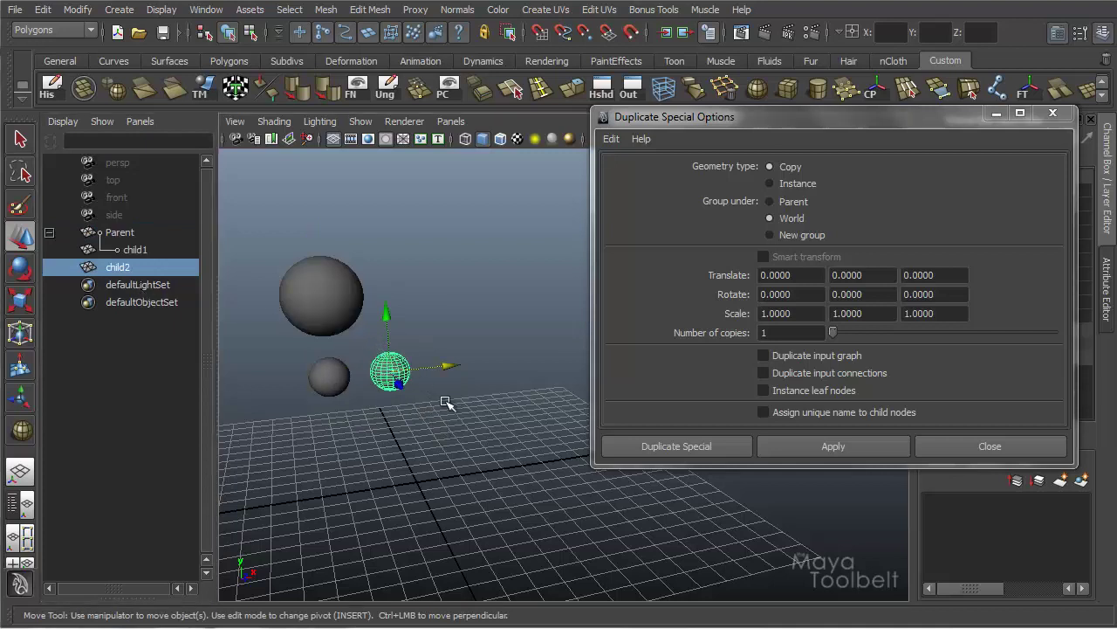
{"action": "key", "text": "Delete"}
Duplicate child1 with Group under set to New group, move the new group along X to about -1.06, and expand it in the Outliner
{"action": "left_click", "coordinate": [796, 235]}
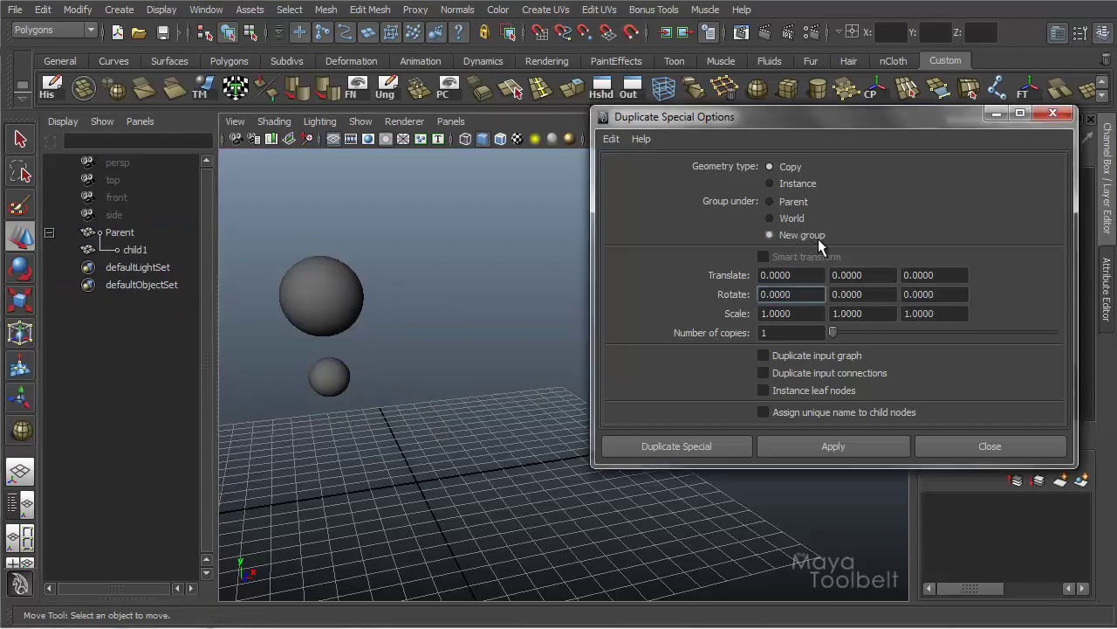
{"action": "left_click", "coordinate": [325, 377]}
{"action": "left_click", "coordinate": [876, 443]}
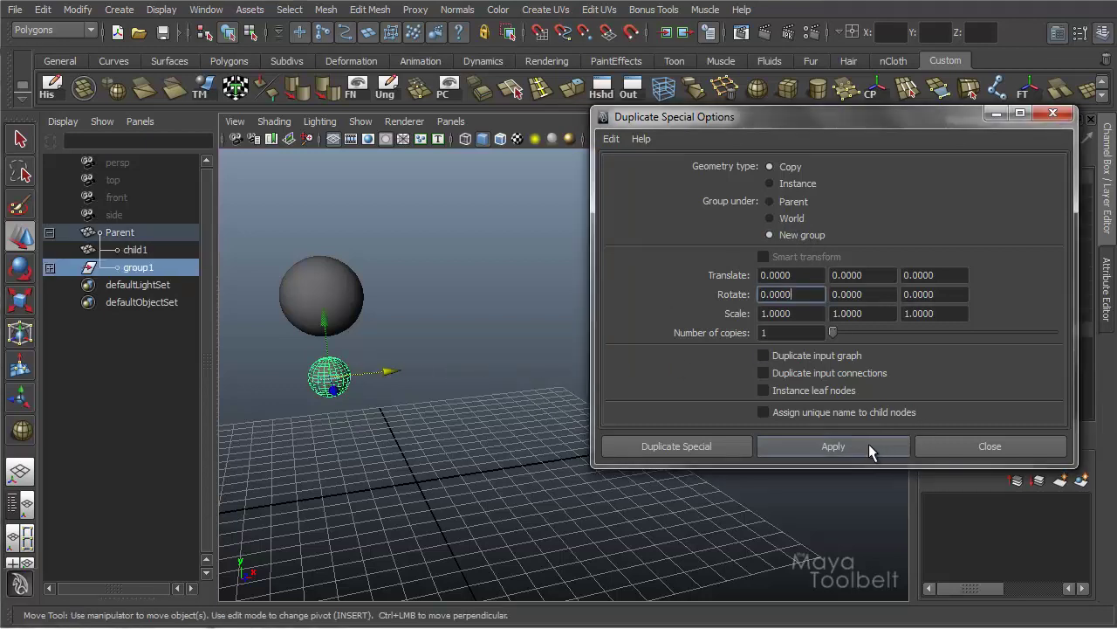
{"action": "left_click_drag", "start_coordinate": [389, 373], "coordinate": [447, 376]}
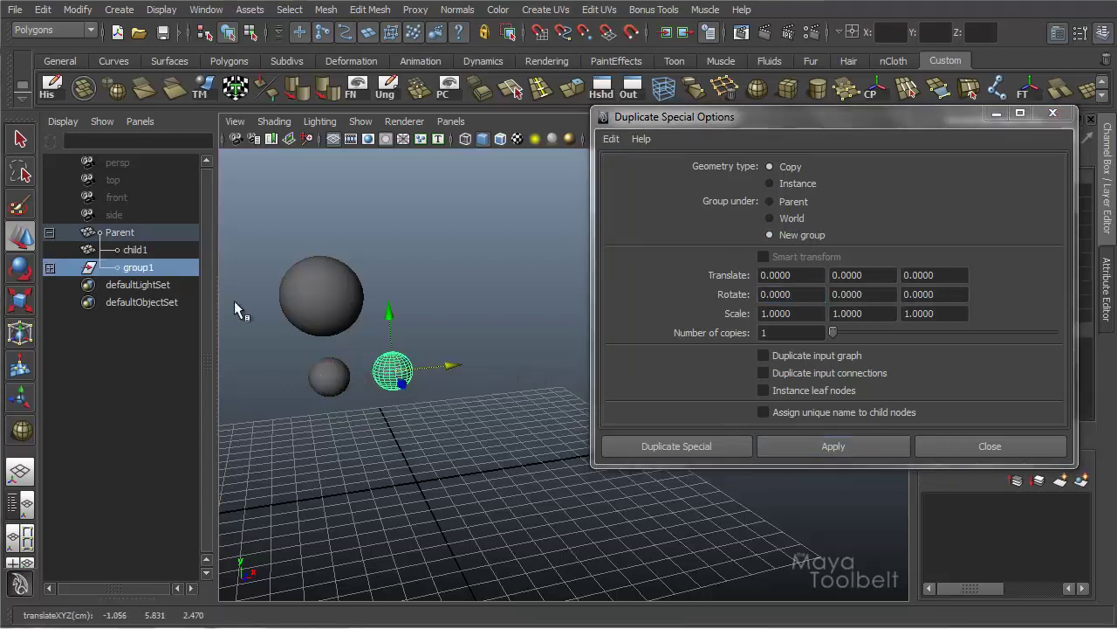
{"action": "left_click", "coordinate": [50, 268]}
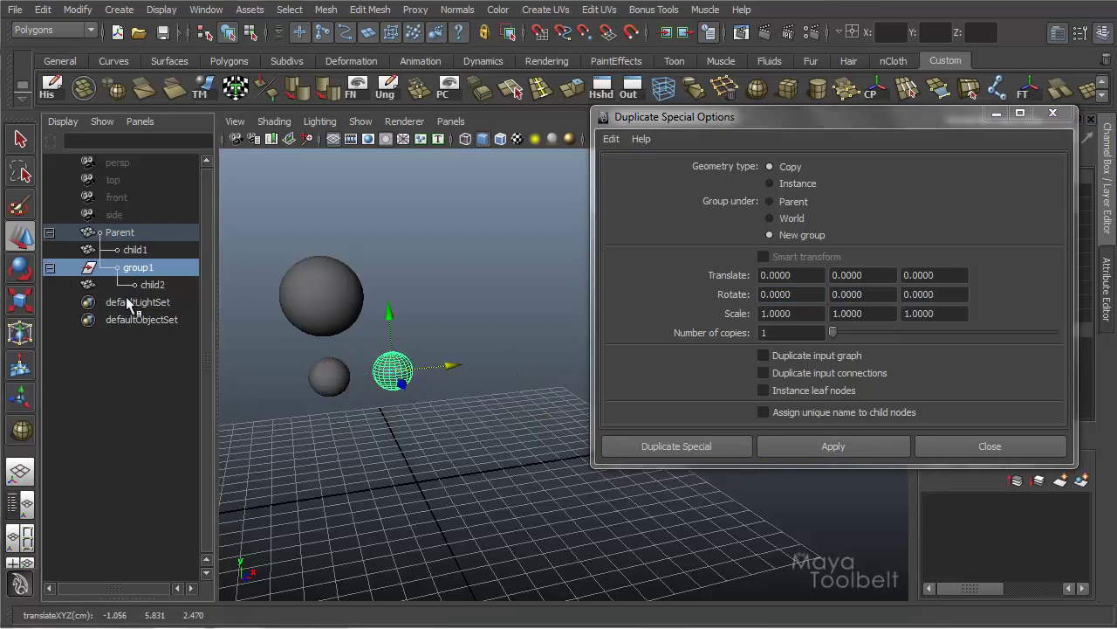
Inspect the selections of Parent and group1, and delete group1 with its child2 copy
{"action": "left_click", "coordinate": [131, 236]}
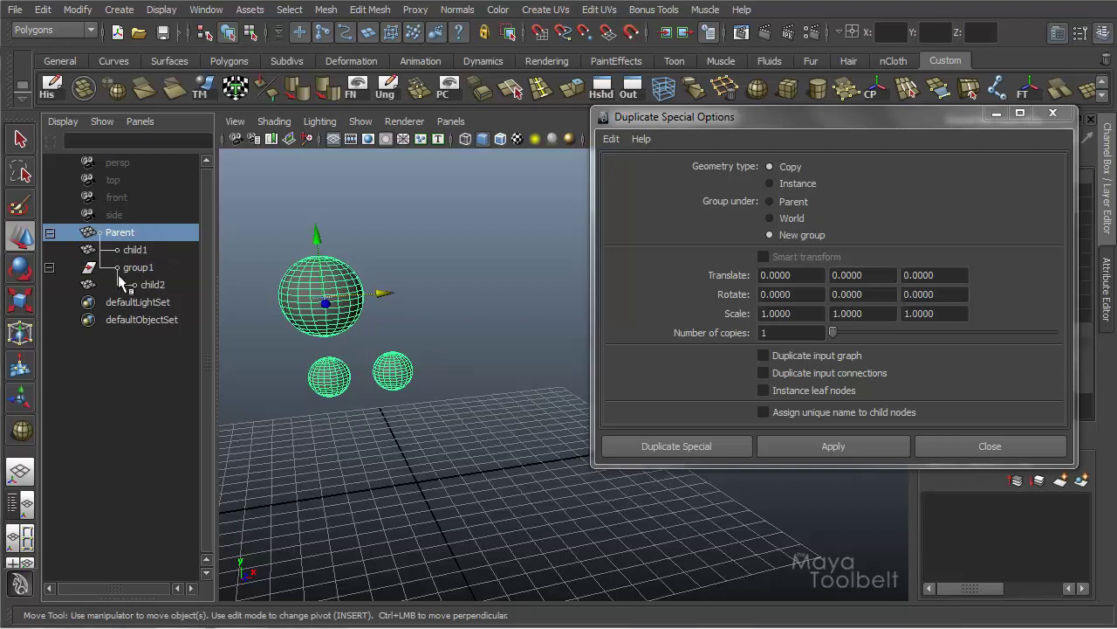
{"action": "left_click", "coordinate": [137, 268]}
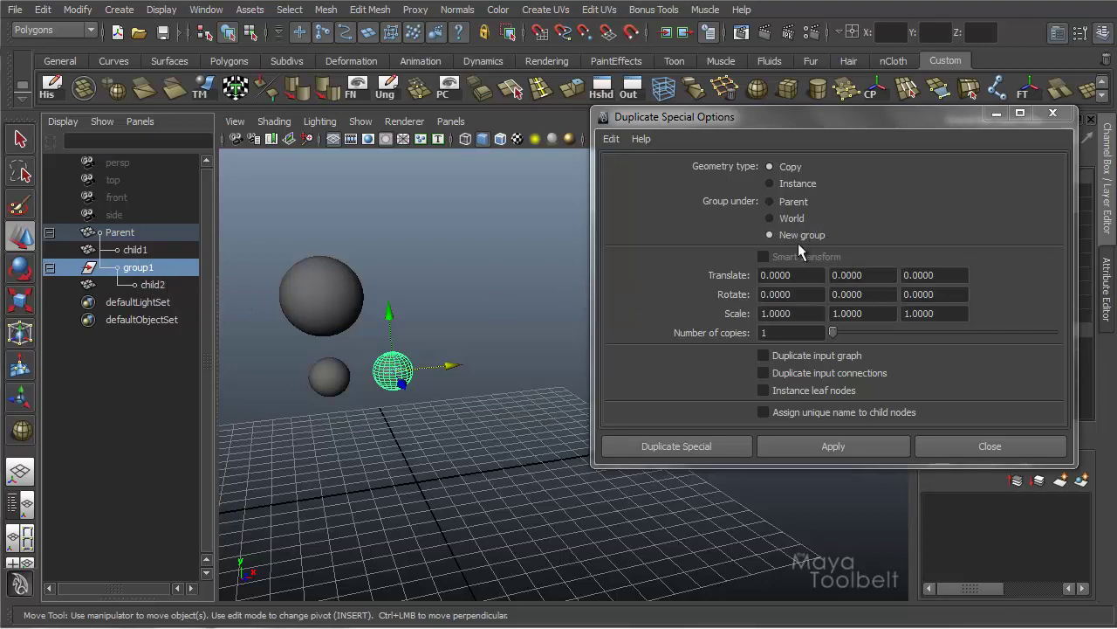
{"action": "left_click", "coordinate": [793, 202]}
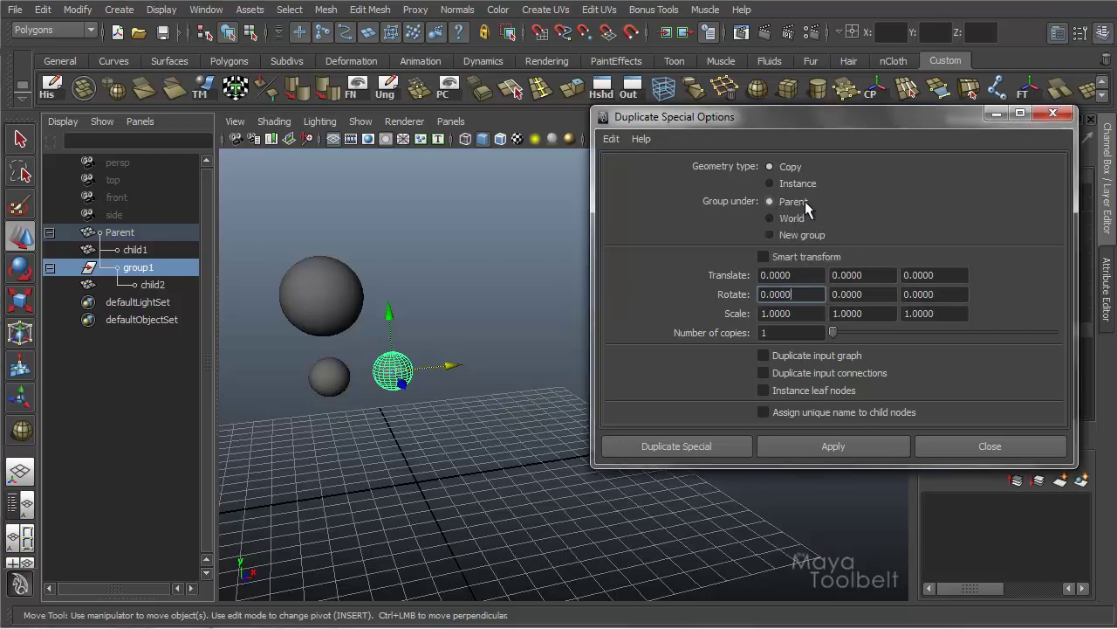
{"action": "left_click", "coordinate": [801, 235]}
{"action": "left_click", "coordinate": [145, 271]}
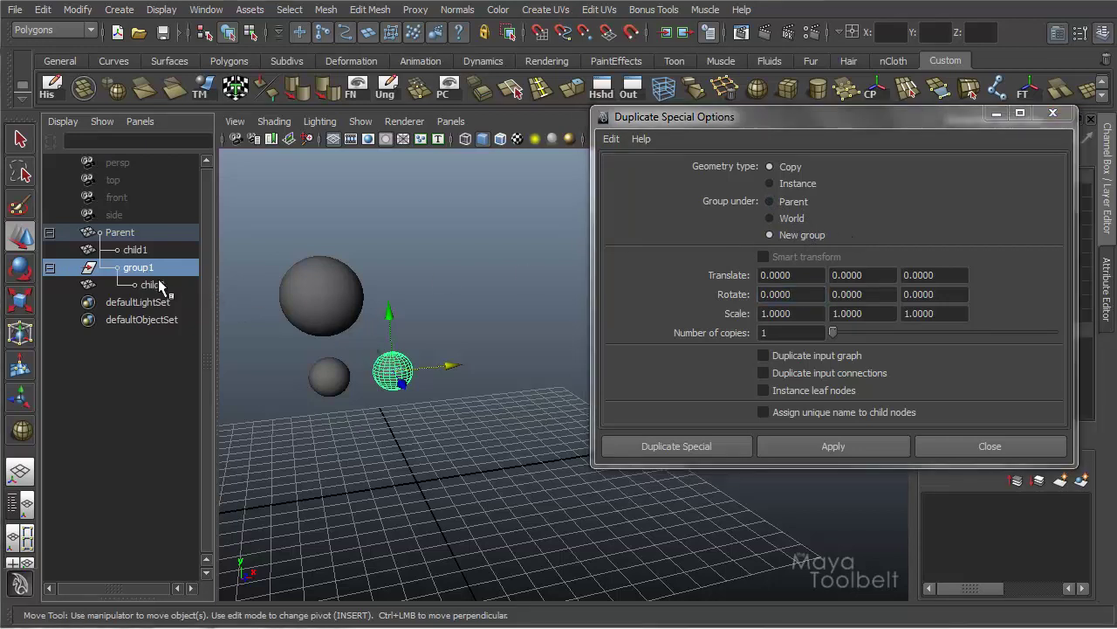
{"action": "key", "text": "Delete"}
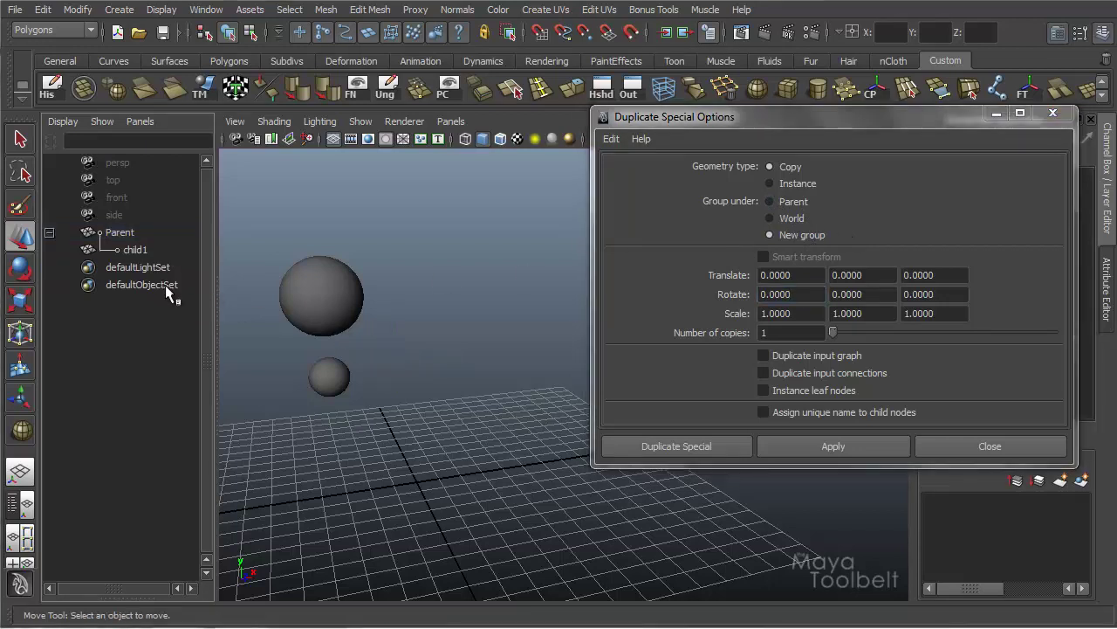
Set Group under to Parent and enable Smart transform in the Duplicate Special options
{"action": "left_click", "coordinate": [790, 201]}
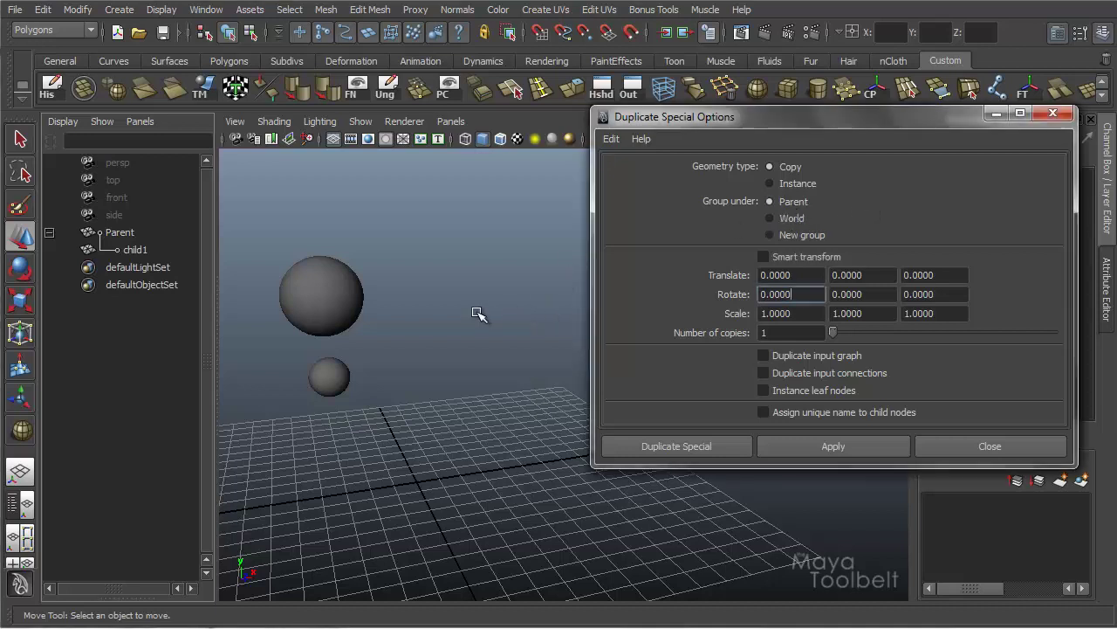
{"action": "left_click_drag", "start_coordinate": [477, 313], "coordinate": [477, 313], "text": "alt"}
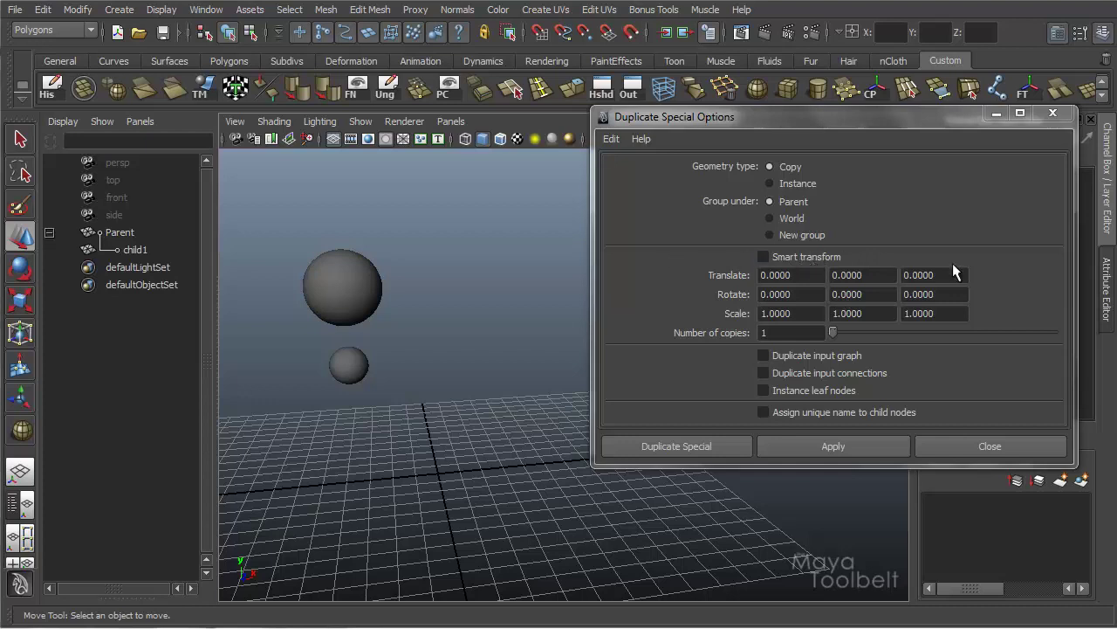
{"action": "left_click", "coordinate": [819, 255]}
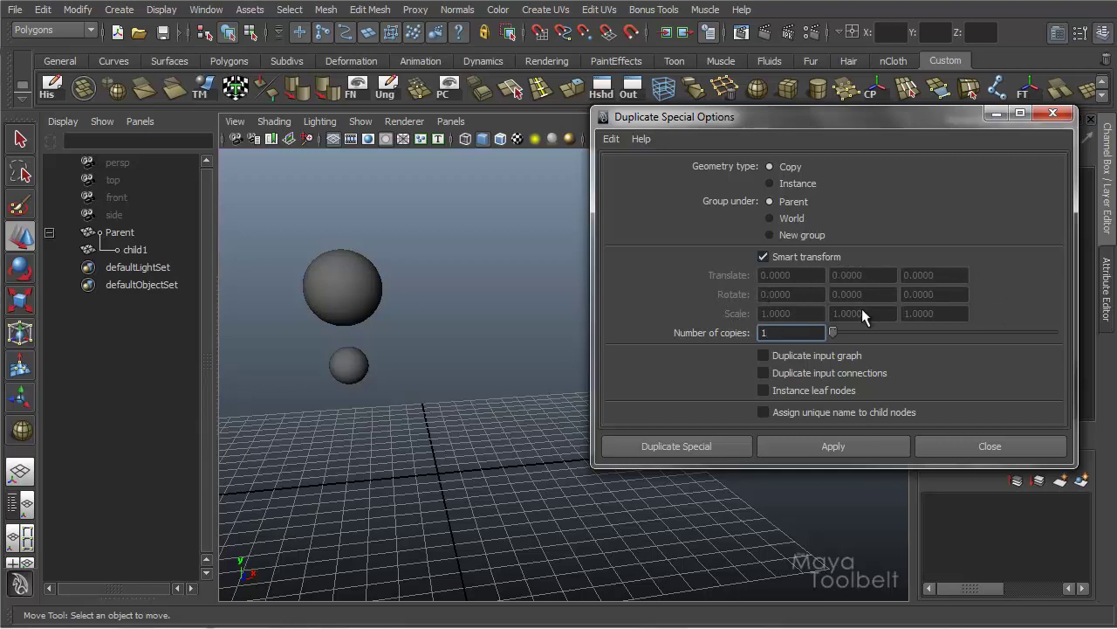
Duplicate child1 with Smart transform, move the copy along X, and apply the duplication three more times to form a row of spheres
{"action": "left_click", "coordinate": [342, 368]}
{"action": "left_click_drag", "start_coordinate": [448, 444], "coordinate": [468, 442], "text": "alt"}
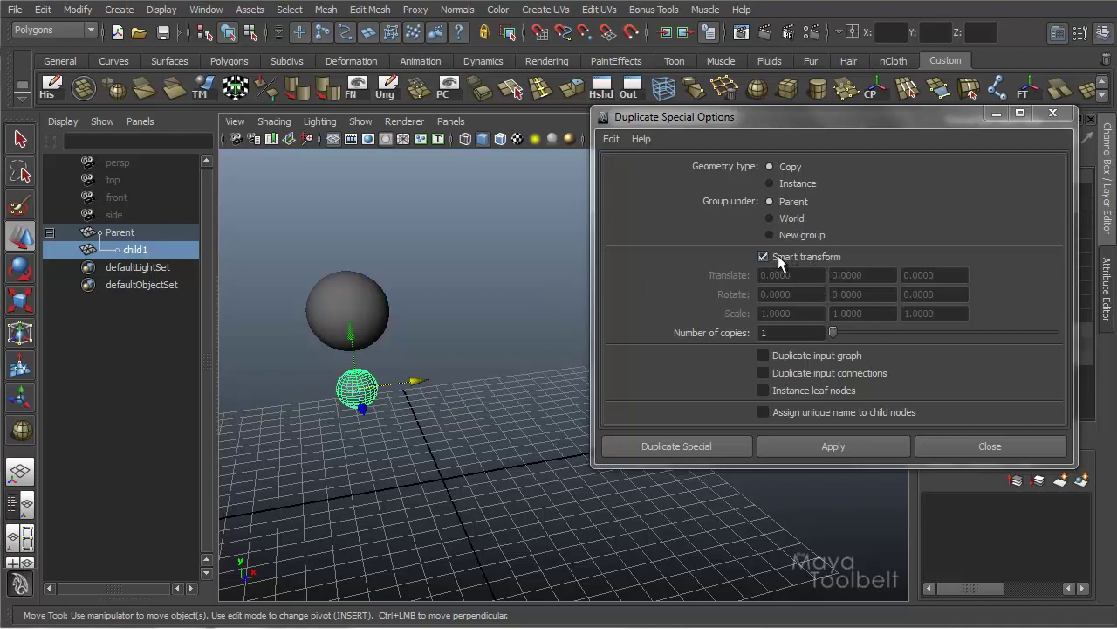
{"action": "left_click", "coordinate": [844, 444]}
{"action": "left_click_drag", "start_coordinate": [414, 381], "coordinate": [464, 380]}
{"action": "left_click", "coordinate": [883, 452]}
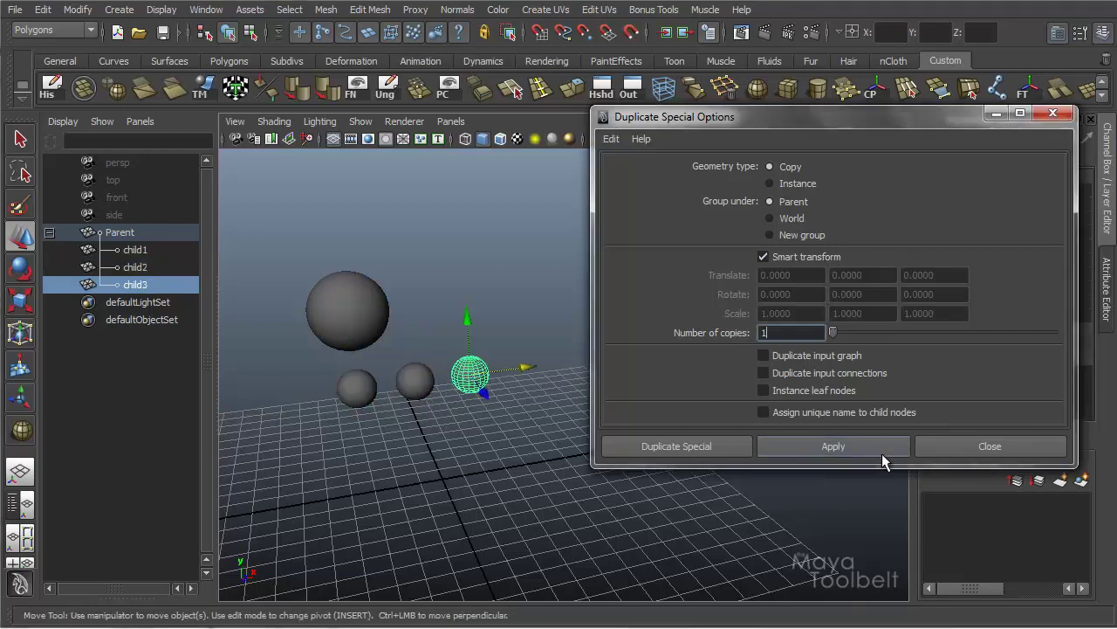
{"action": "left_click_drag", "start_coordinate": [449, 446], "coordinate": [472, 457], "text": "alt"}
{"action": "middle_click_drag", "start_coordinate": [487, 423], "coordinate": [480, 418], "text": "alt"}
{"action": "left_click_drag", "start_coordinate": [479, 417], "coordinate": [522, 444], "text": "alt"}
{"action": "left_click", "coordinate": [868, 454]}
{"action": "left_click", "coordinate": [868, 451]}
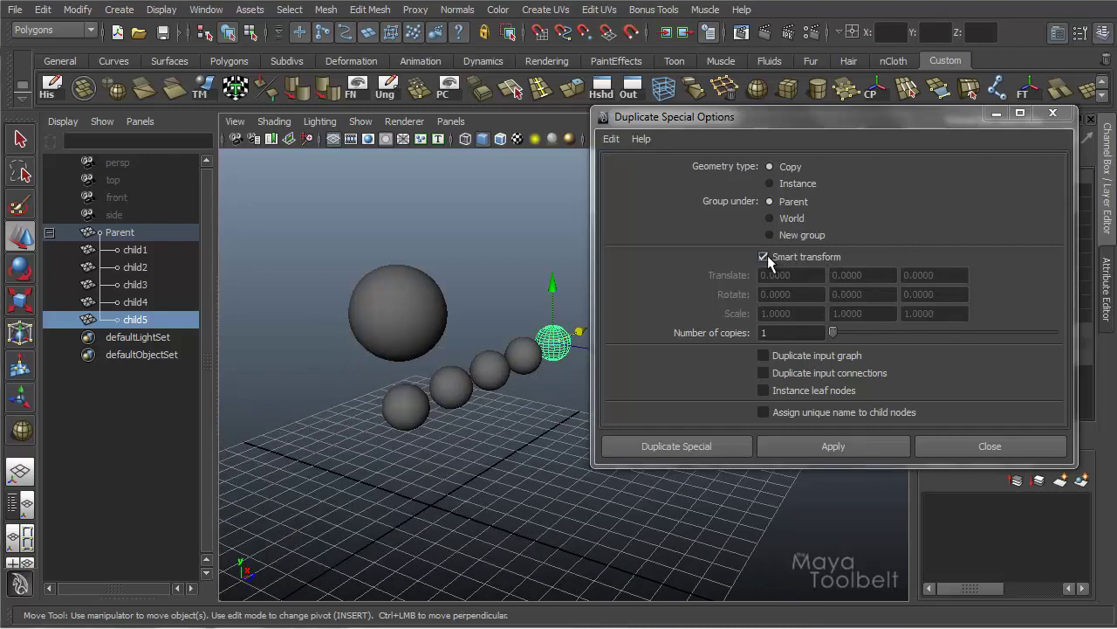
Select the sphere copies child2 through child5 and delete them
{"action": "left_click_drag", "start_coordinate": [559, 415], "coordinate": [439, 432], "text": "alt"}
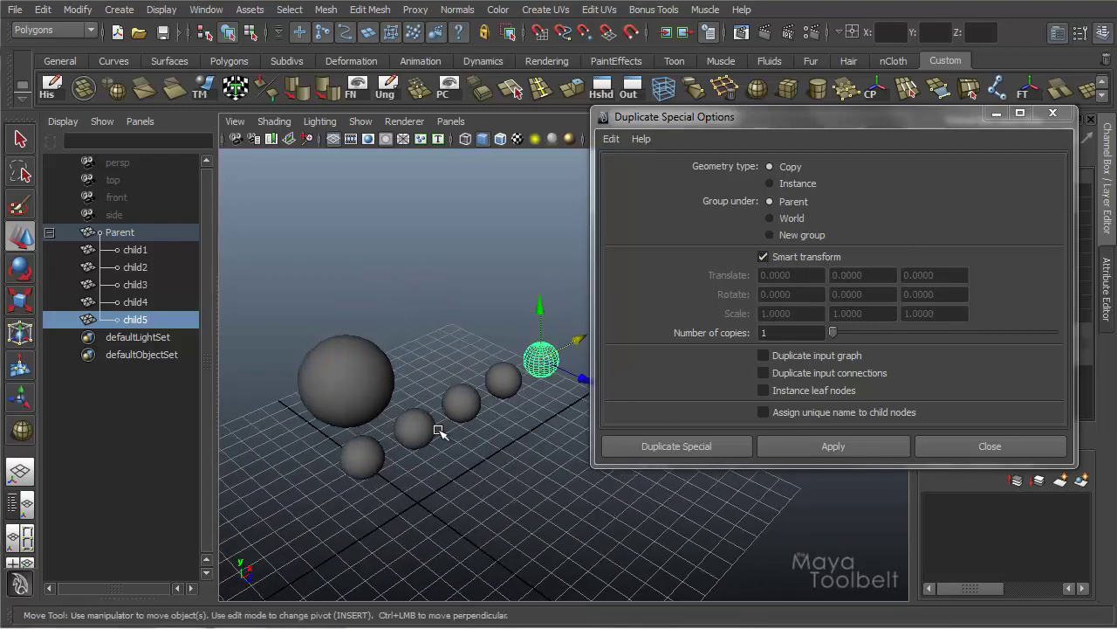
{"action": "left_click_drag", "start_coordinate": [516, 472], "coordinate": [545, 454], "text": "alt"}
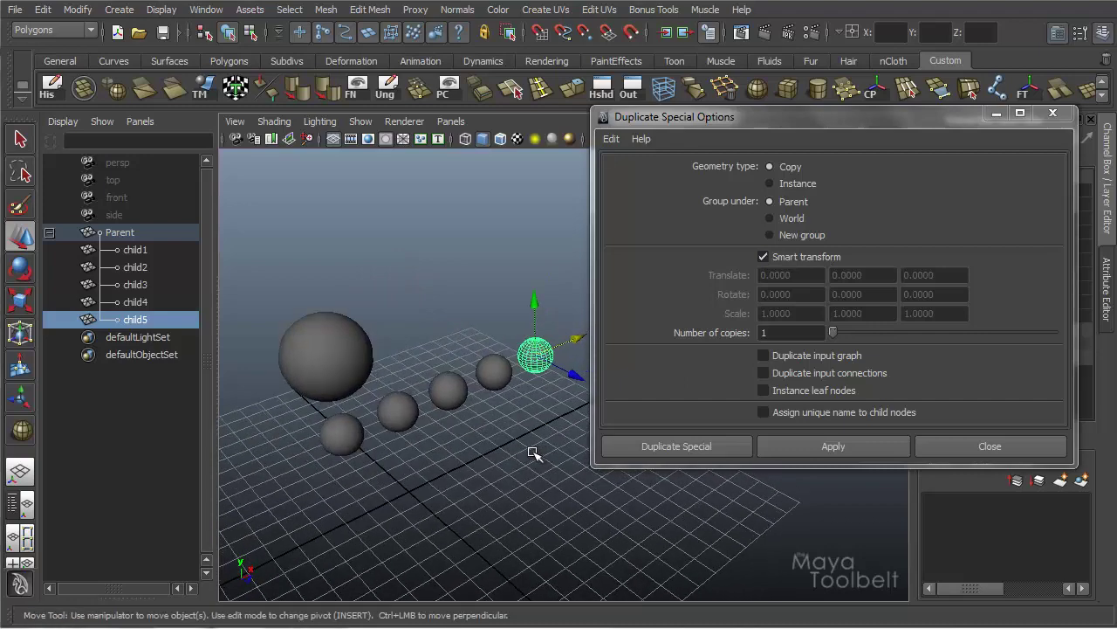
{"action": "left_click_drag", "start_coordinate": [565, 308], "coordinate": [427, 436]}
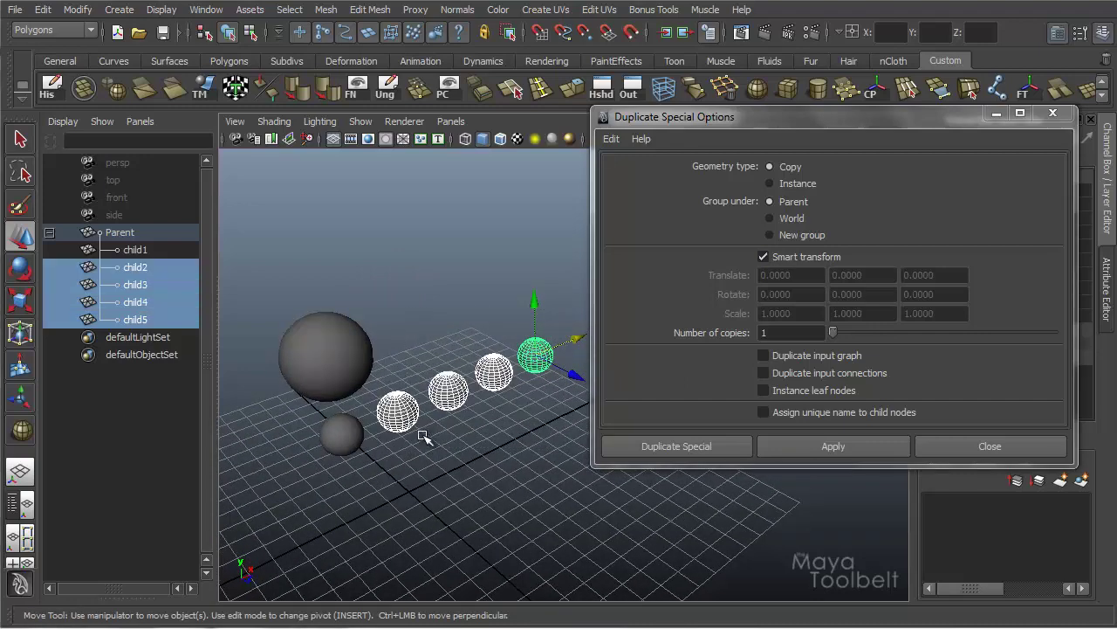
{"action": "key", "text": "Delete"}
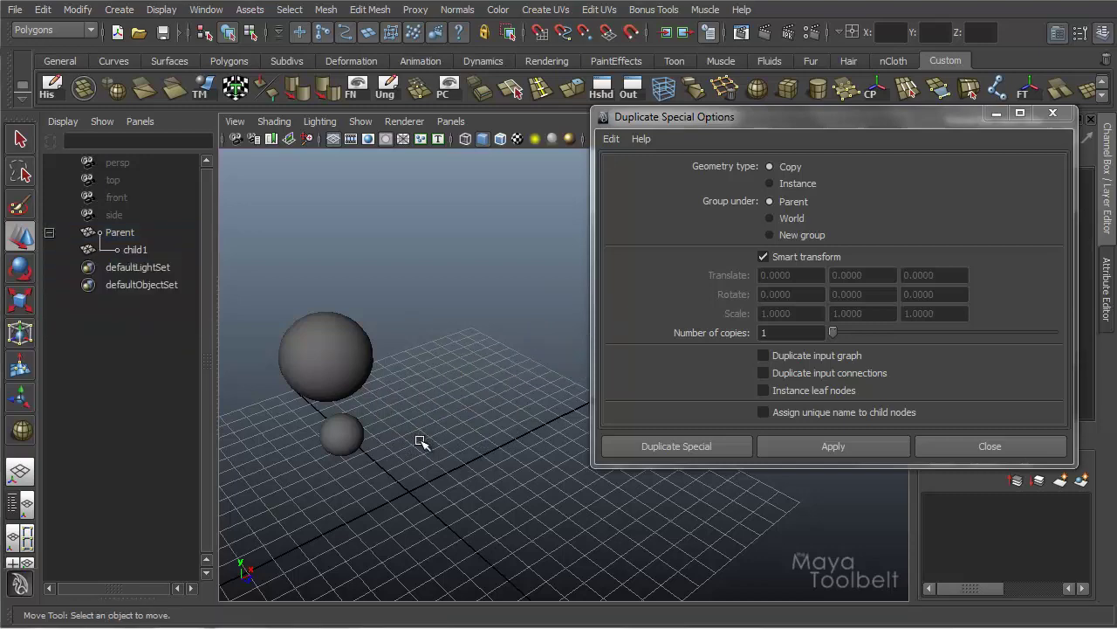
Create one copy of child1 using the Duplicate with Transform command
{"action": "left_click_drag", "start_coordinate": [407, 471], "coordinate": [384, 437], "text": "alt"}
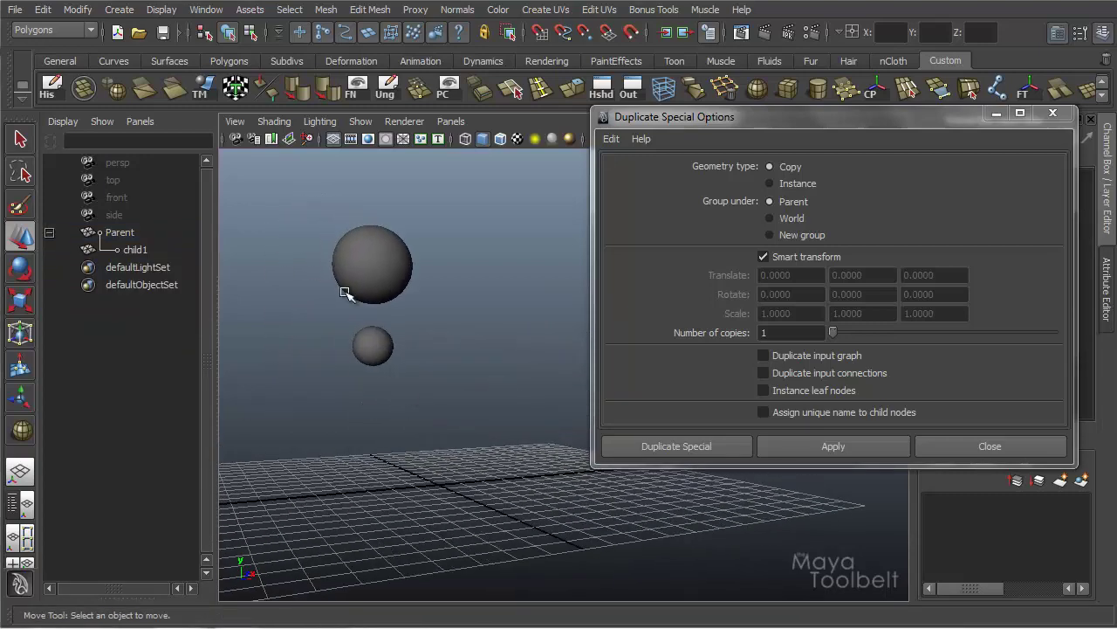
{"action": "left_click", "coordinate": [43, 9]}
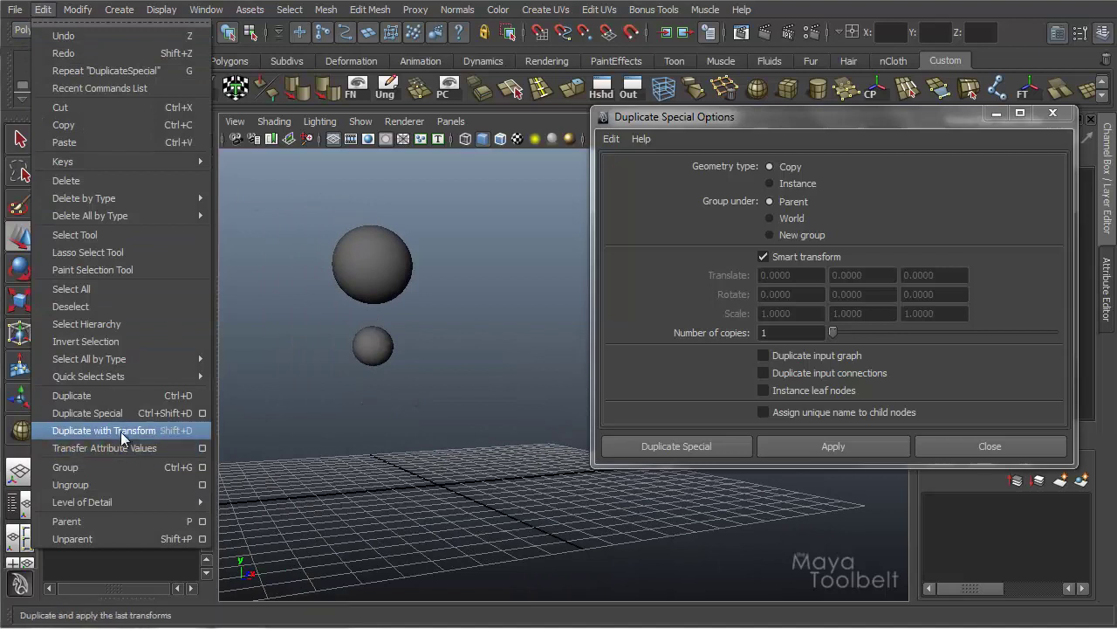
{"action": "left_click", "coordinate": [369, 349]}
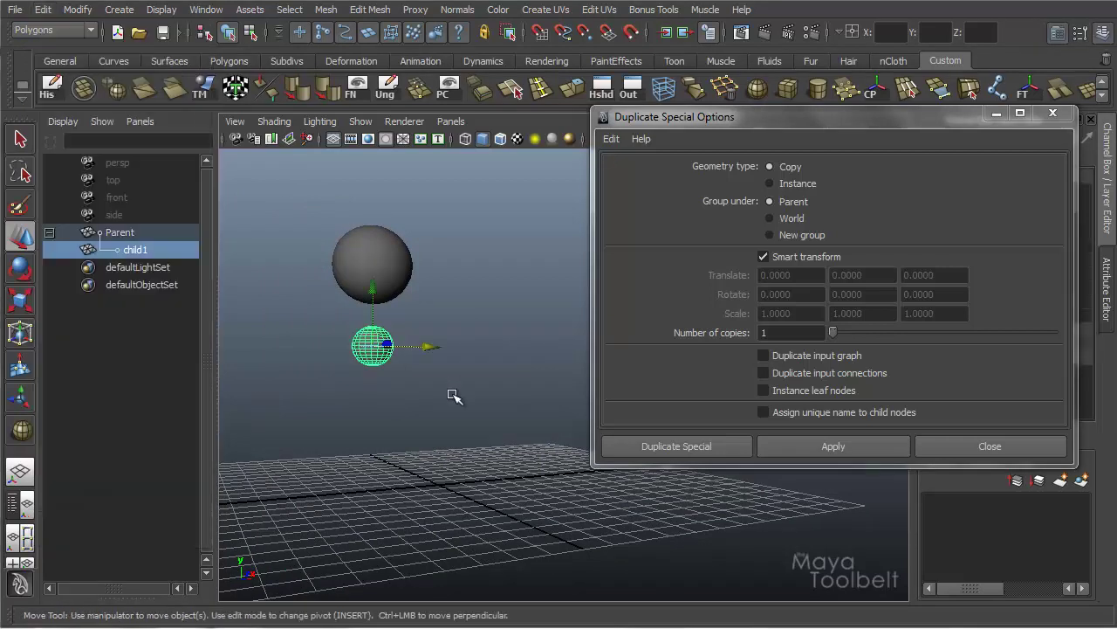
{"action": "left_click", "coordinate": [39, 12]}
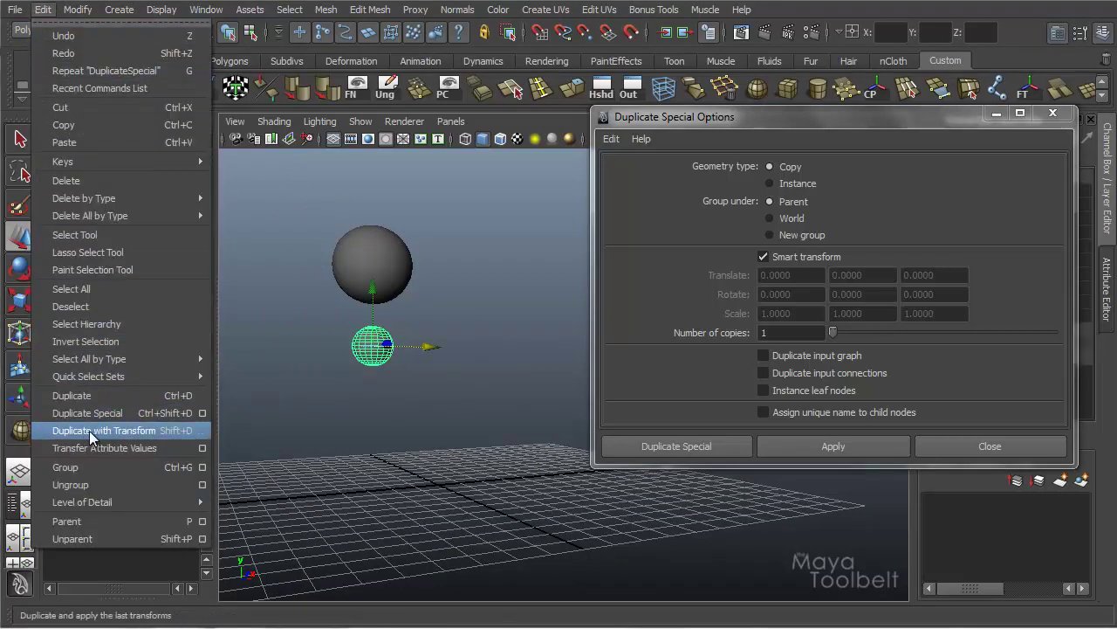
{"action": "left_click", "coordinate": [122, 430]}
{"action": "left_click_drag", "start_coordinate": [385, 367], "coordinate": [474, 361], "text": "alt"}
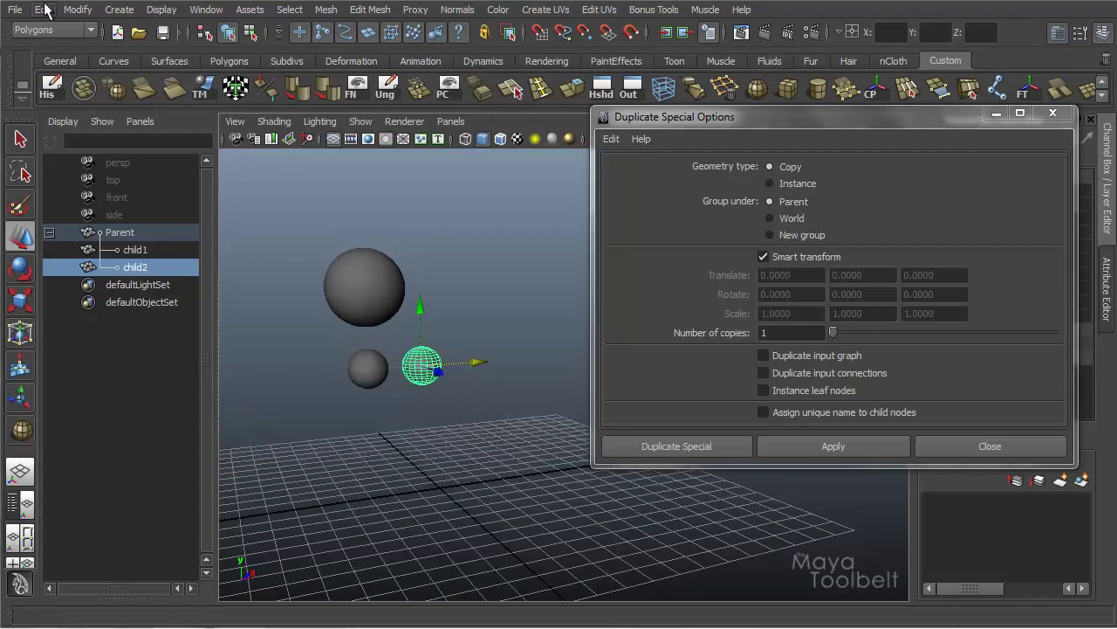
Add three more sphere copies with Duplicate with Transform, and delete child2 through child5
{"action": "left_click", "coordinate": [43, 9]}
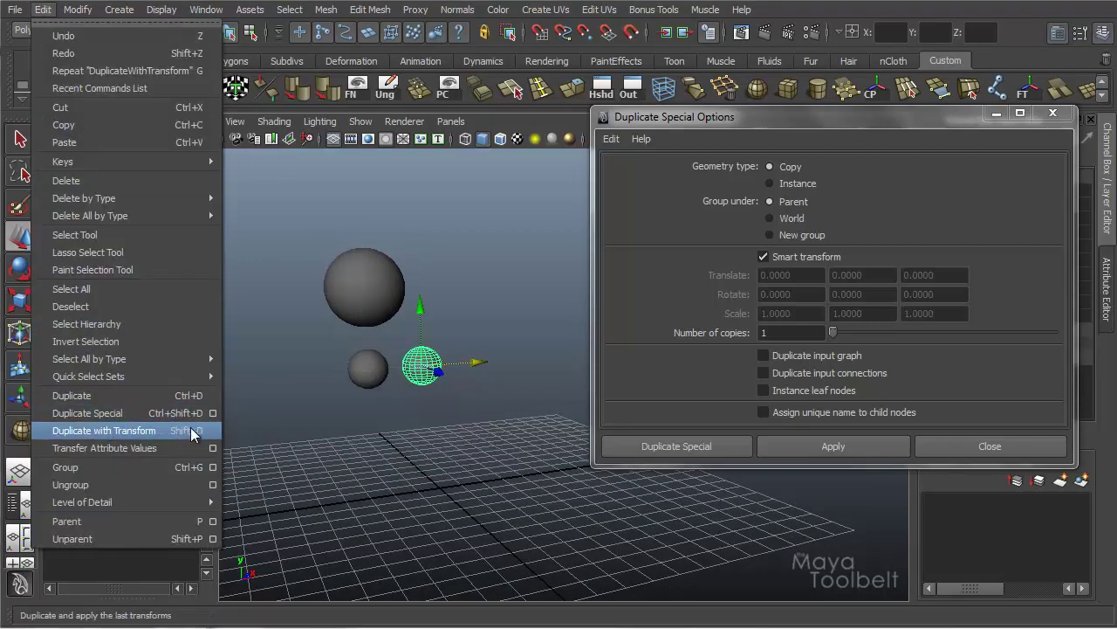
{"action": "left_click", "coordinate": [110, 433]}
{"action": "left_click_drag", "start_coordinate": [357, 419], "coordinate": [441, 371], "text": "alt"}
{"action": "key", "text": "shift+d"}
{"action": "mouse_move", "coordinate": [411, 443]}
{"action": "left_mouse_down", "text": "alt"}
{"action": "mouse_move", "coordinate": [457, 449]}
{"action": "mouse_move", "coordinate": [428, 441]}
{"action": "left_mouse_up", "text": "alt"}
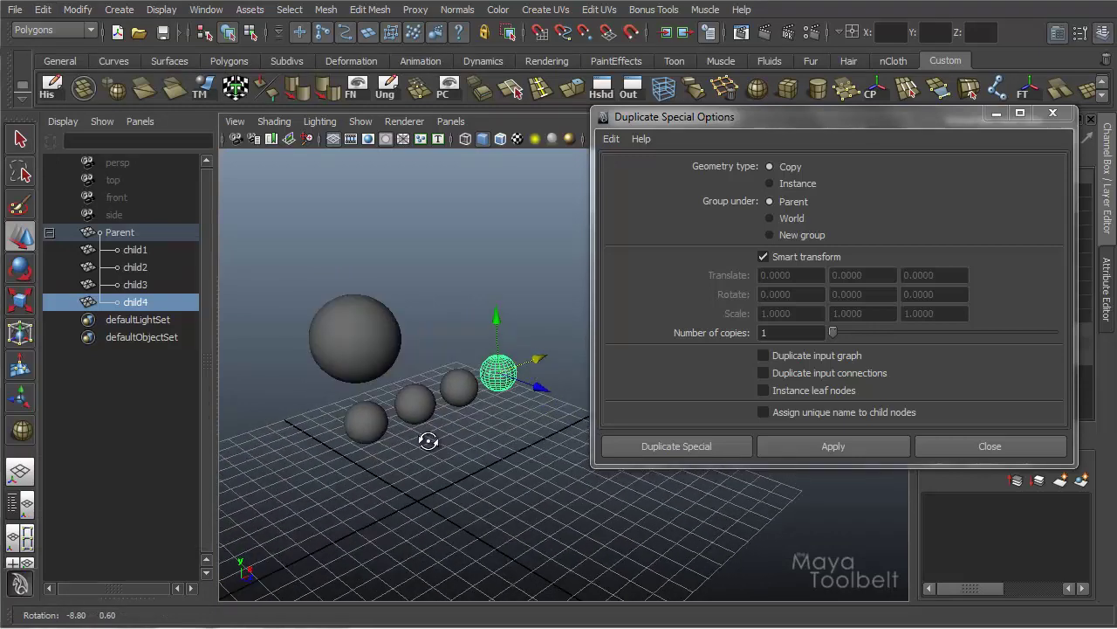
{"action": "key", "text": "shift+d"}
{"action": "left_click_drag", "start_coordinate": [519, 419], "coordinate": [391, 445], "text": "alt"}
{"action": "key", "text": "Delete"}
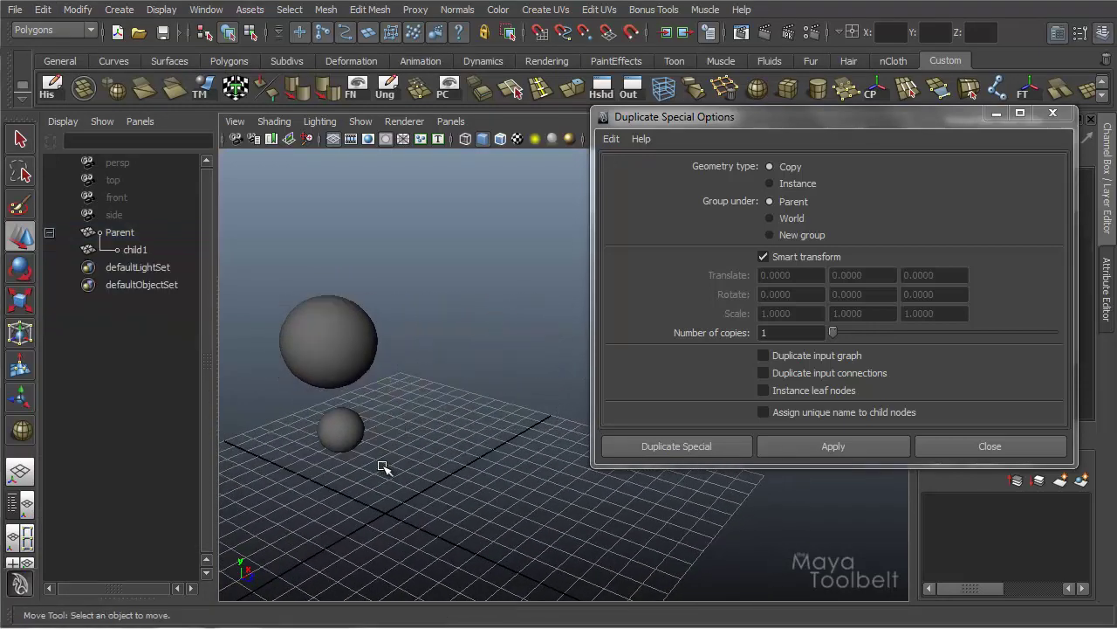
Try Number of copies at 6 with Smart transform on, return it to 1, and disable Smart transform
{"action": "left_click", "coordinate": [792, 254]}
{"action": "left_click", "coordinate": [796, 256]}
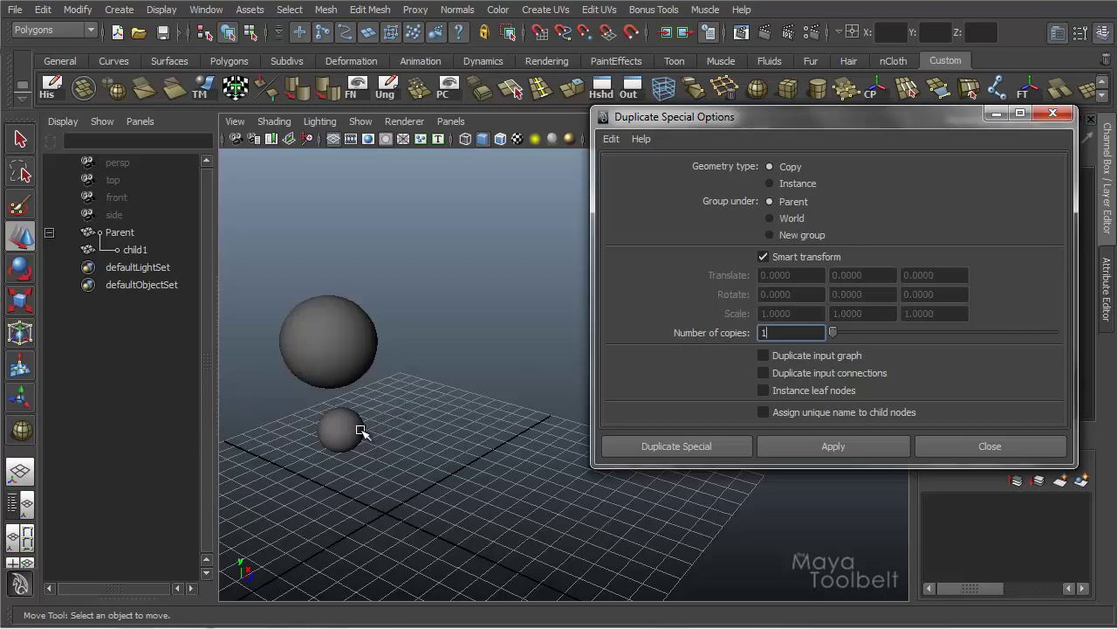
{"action": "middle_click_drag", "start_coordinate": [428, 482], "coordinate": [472, 464], "text": "alt"}
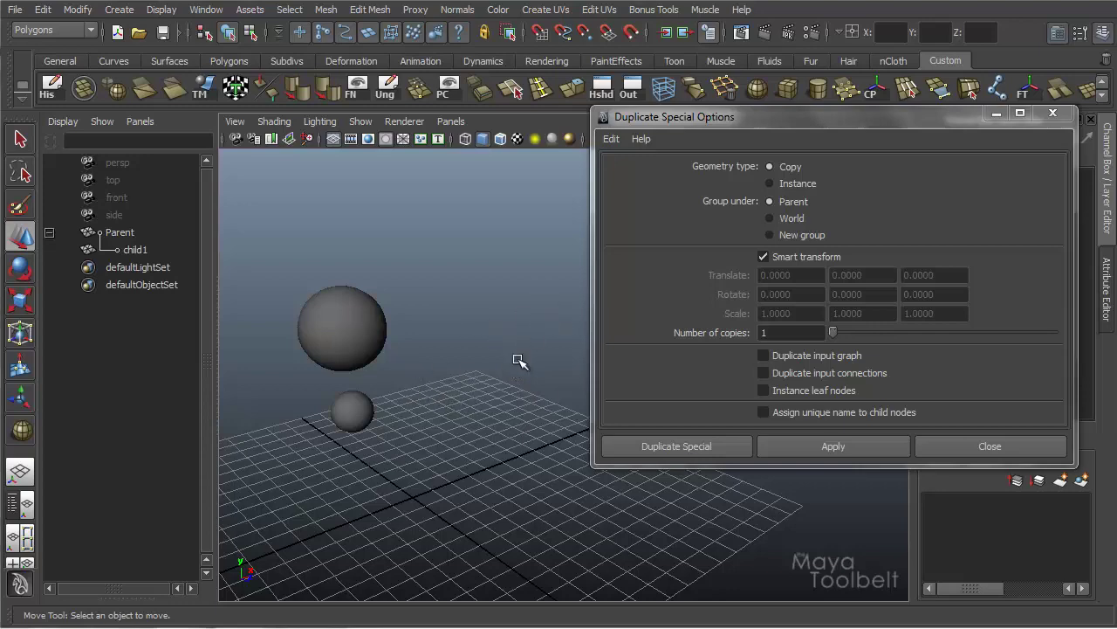
{"action": "left_click_drag", "start_coordinate": [467, 405], "coordinate": [481, 412], "text": "alt"}
{"action": "left_click_drag", "start_coordinate": [834, 337], "coordinate": [843, 337]}
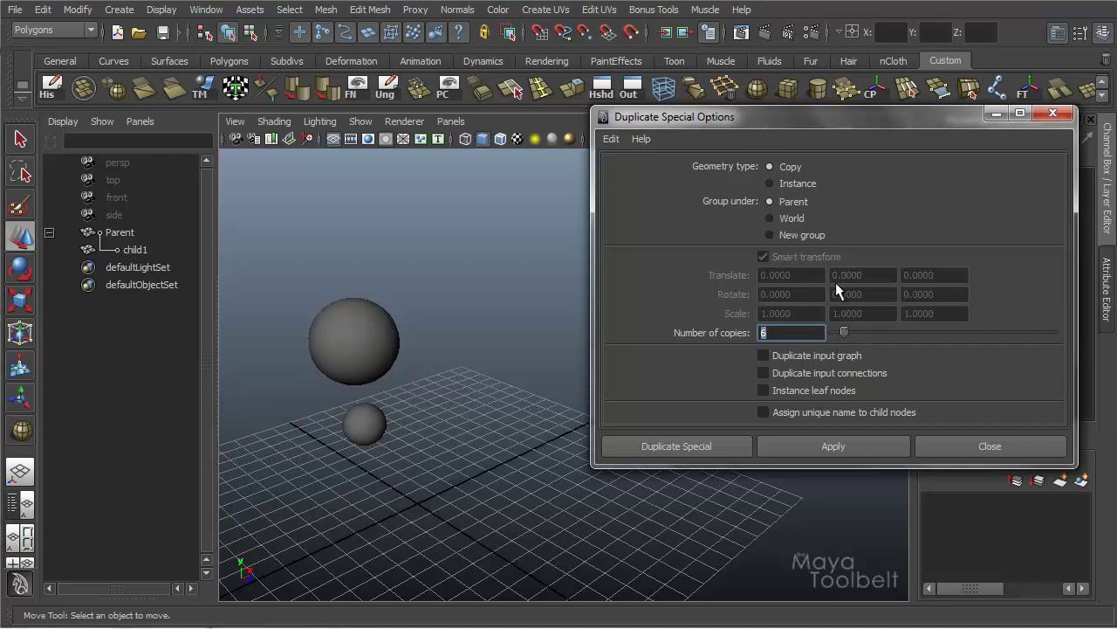
{"action": "left_click_drag", "start_coordinate": [834, 334], "coordinate": [844, 338]}
{"action": "left_click", "coordinate": [764, 259]}
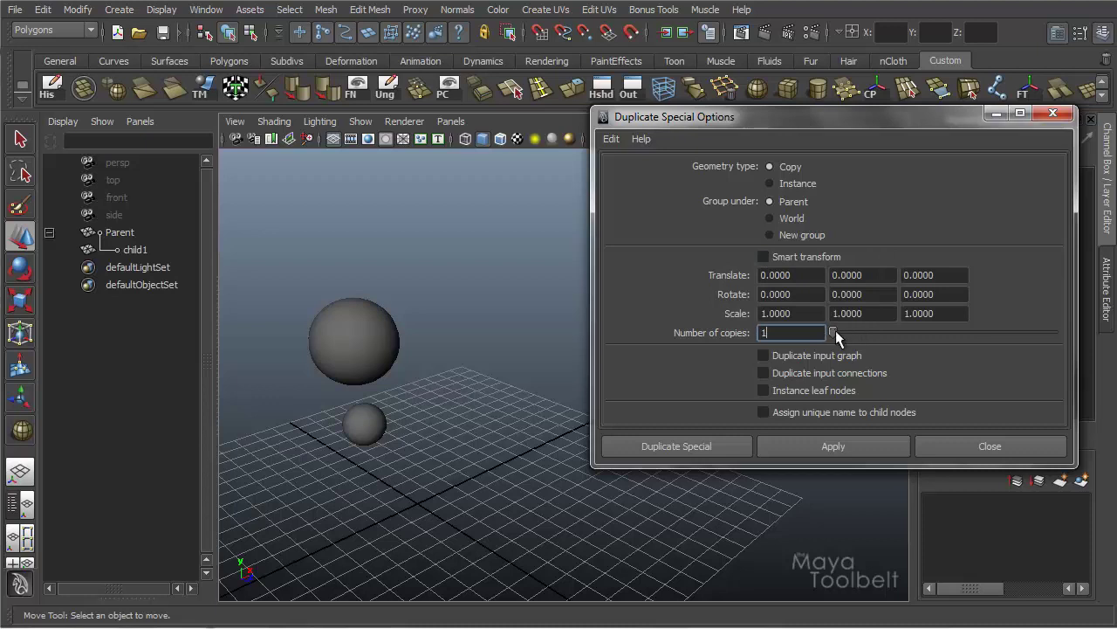
Set Number of copies to 10 and Translate X to 5 in the Duplicate Special options
{"action": "left_click_drag", "start_coordinate": [836, 332], "coordinate": [849, 337]}
{"action": "left_click_drag", "start_coordinate": [850, 330], "coordinate": [853, 335]}
{"action": "left_click_drag", "start_coordinate": [465, 385], "coordinate": [464, 391], "text": "alt"}
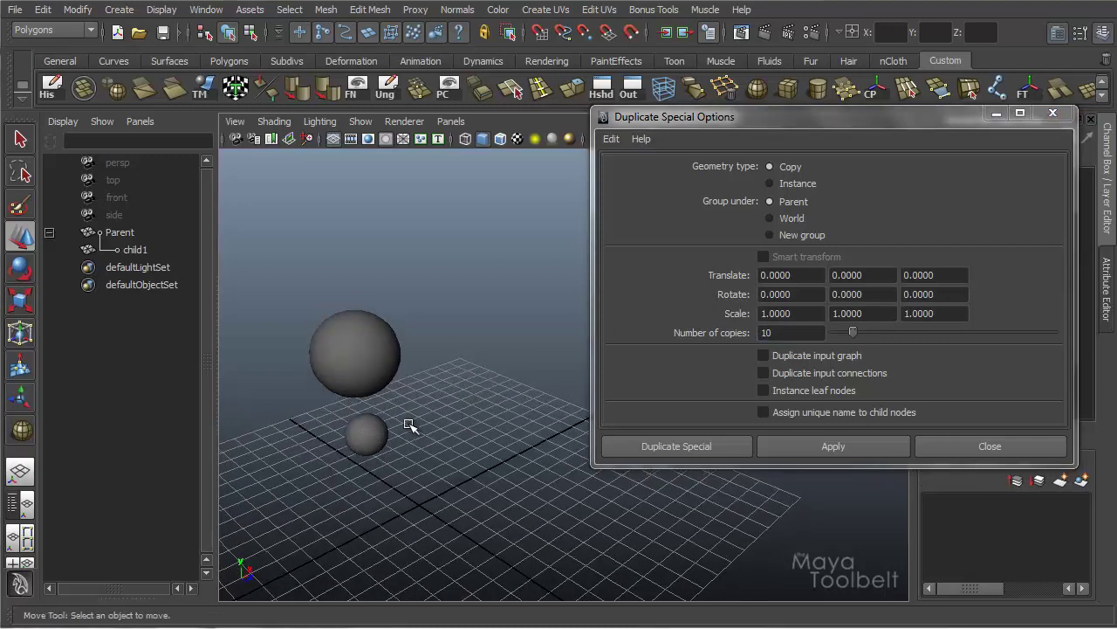
{"action": "left_click", "coordinate": [876, 273]}
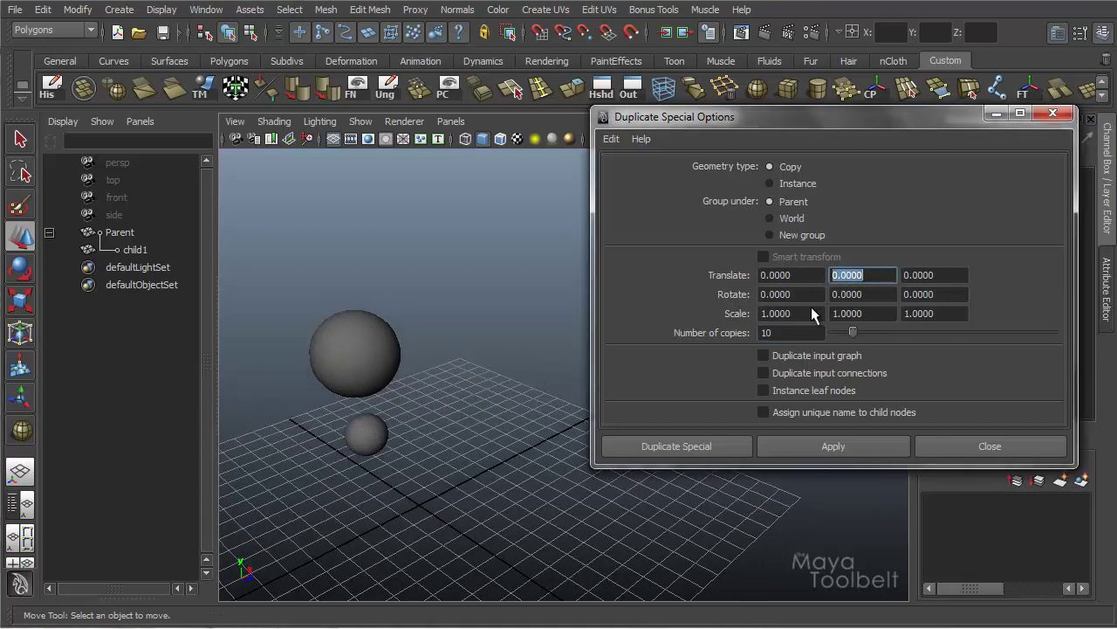
{"action": "left_click", "coordinate": [813, 274]}
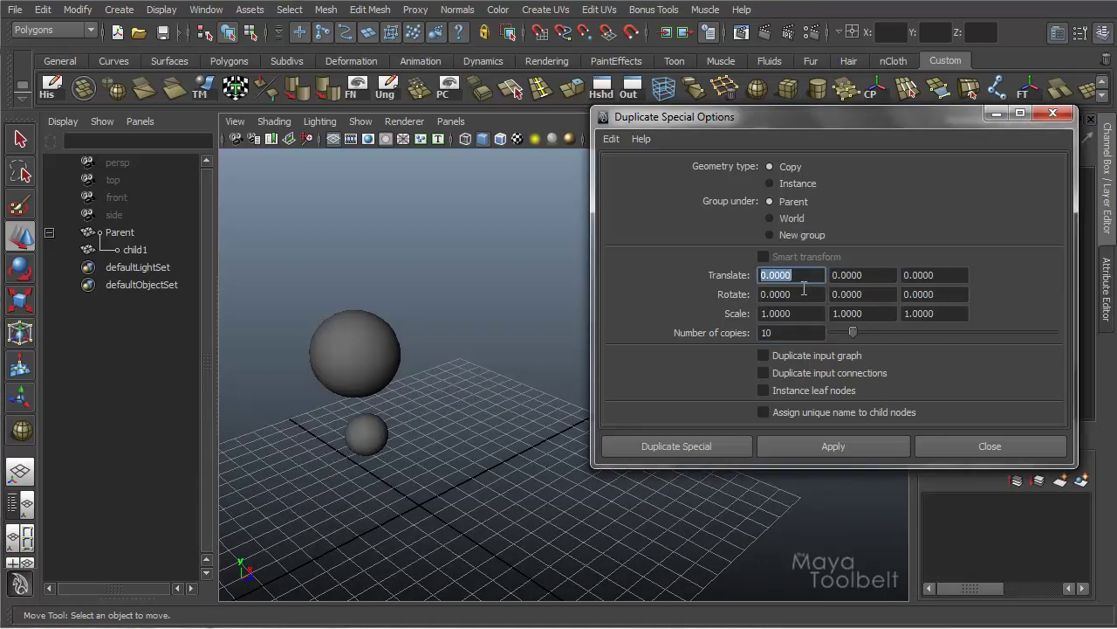
{"action": "type", "text": "5"}
Set the Duplicate Special Scale to 1.1 on all three axes
{"action": "left_click", "coordinate": [798, 313]}
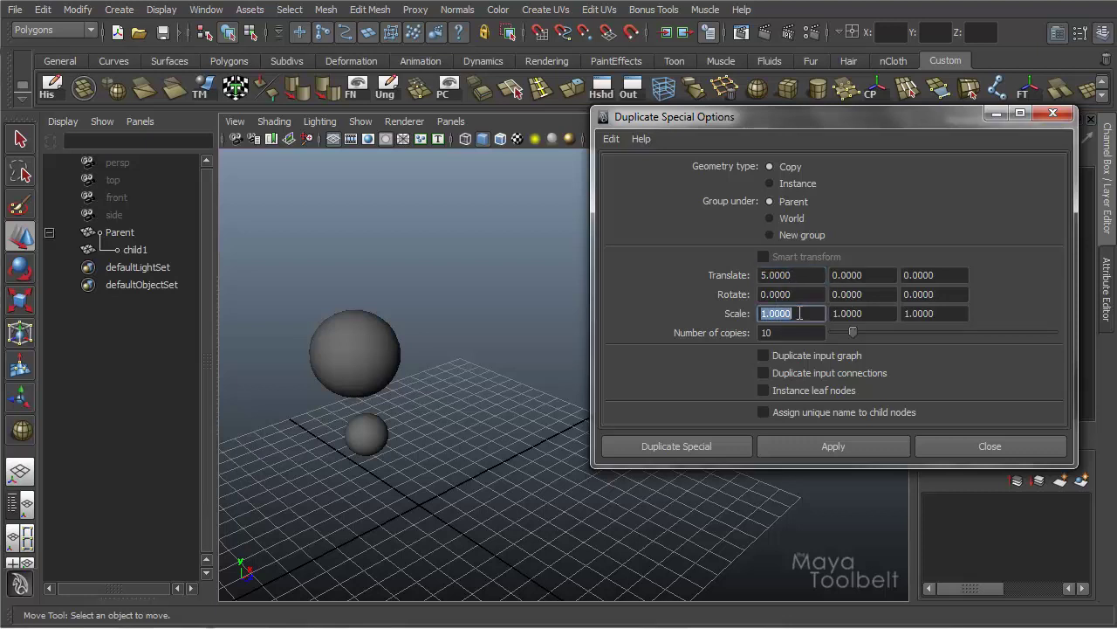
{"action": "type", "text": "1.1"}
{"action": "left_click", "coordinate": [848, 313]}
{"action": "type", "text": "1"}
{"action": "left_click", "coordinate": [932, 314]}
{"action": "type", "text": "1"}
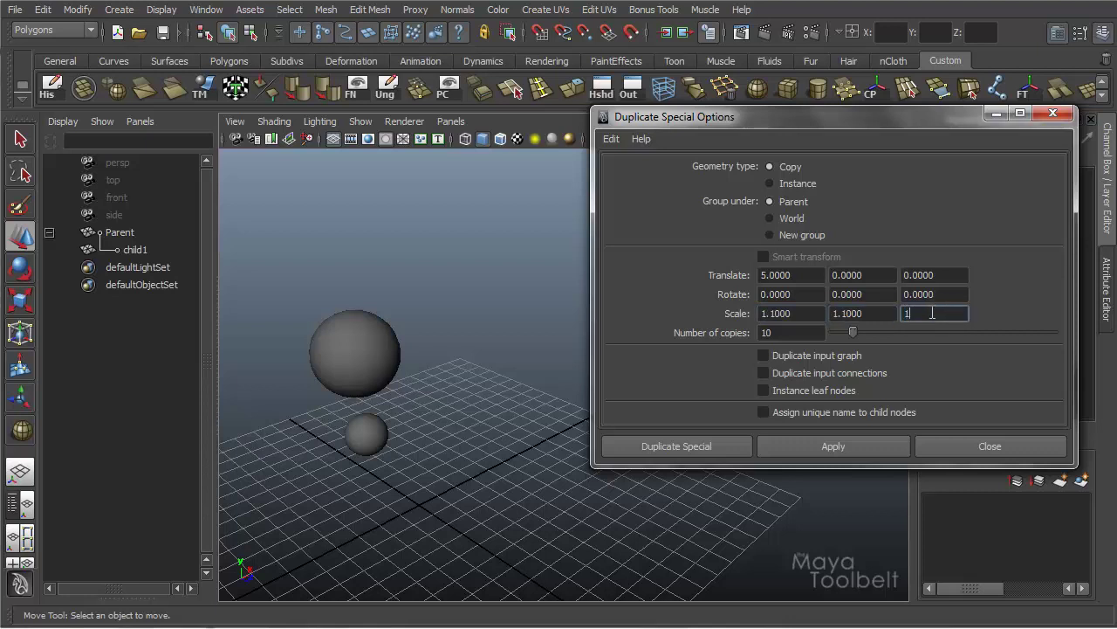
{"action": "left_click", "coordinate": [815, 295]}
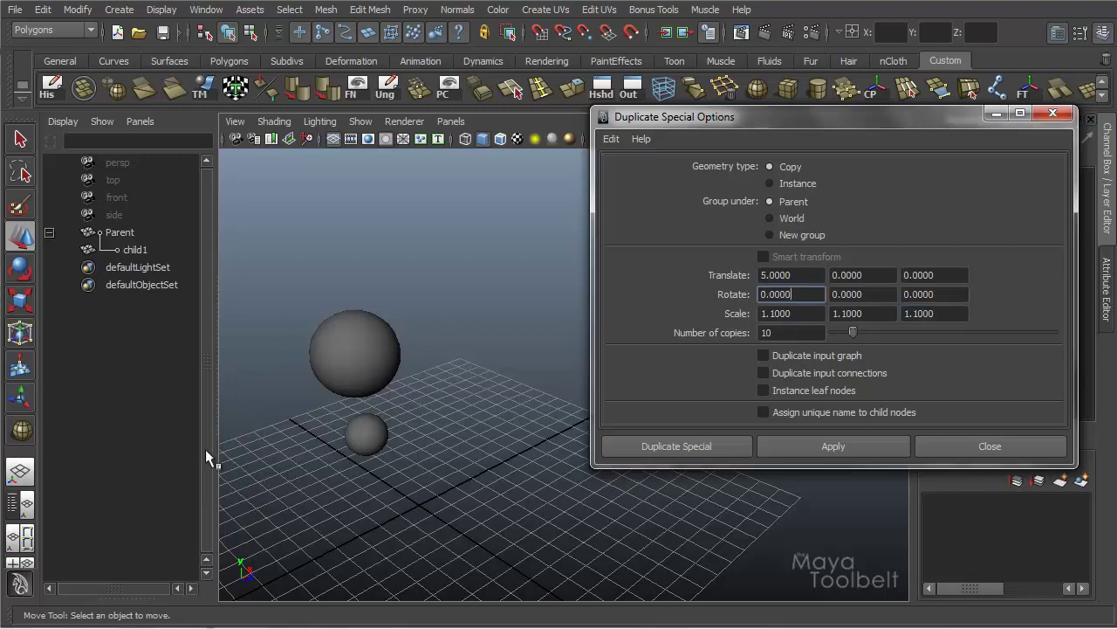
Select child1 and apply Duplicate Special with the current translate and scale offsets
{"action": "left_click_drag", "start_coordinate": [391, 461], "coordinate": [298, 494], "text": "alt"}
{"action": "left_click", "coordinate": [853, 441]}
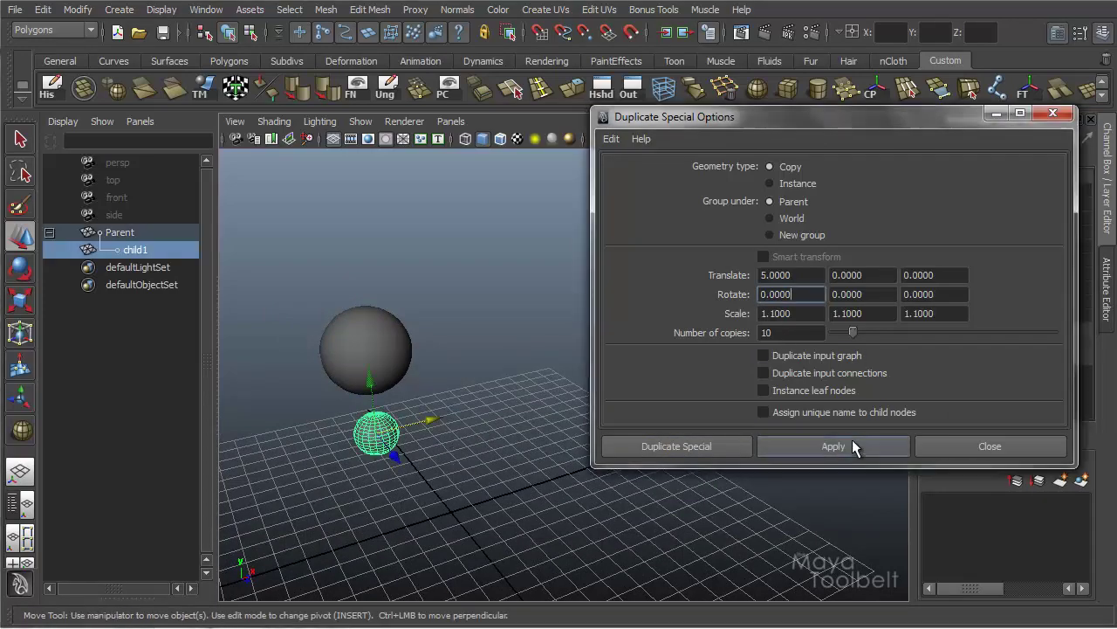
{"action": "left_click", "coordinate": [834, 446]}
Examine the spacing and size progression along the whole row of duplicated spheres, keeping the options window clear of it
{"action": "left_click_drag", "start_coordinate": [576, 498], "coordinate": [489, 482], "text": "alt"}
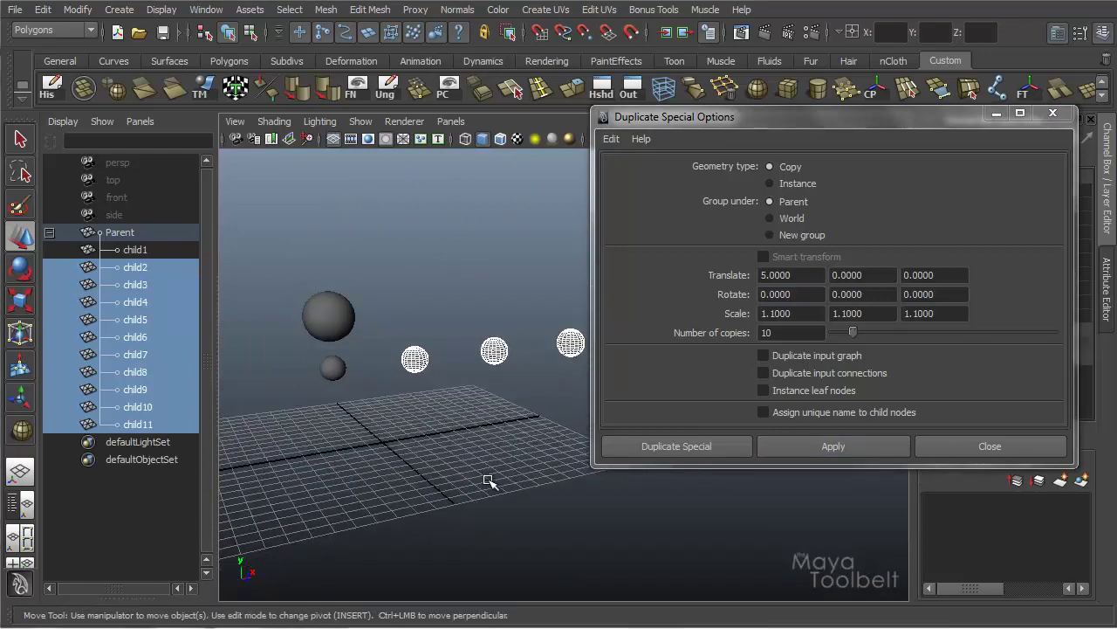
{"action": "middle_click_drag", "start_coordinate": [406, 462], "coordinate": [364, 474], "text": "alt"}
{"action": "scroll", "coordinate": [384, 467], "scroll_direction": "down", "scroll_amount": 4}
{"action": "middle_click_drag", "start_coordinate": [459, 459], "coordinate": [323, 459], "text": "alt"}
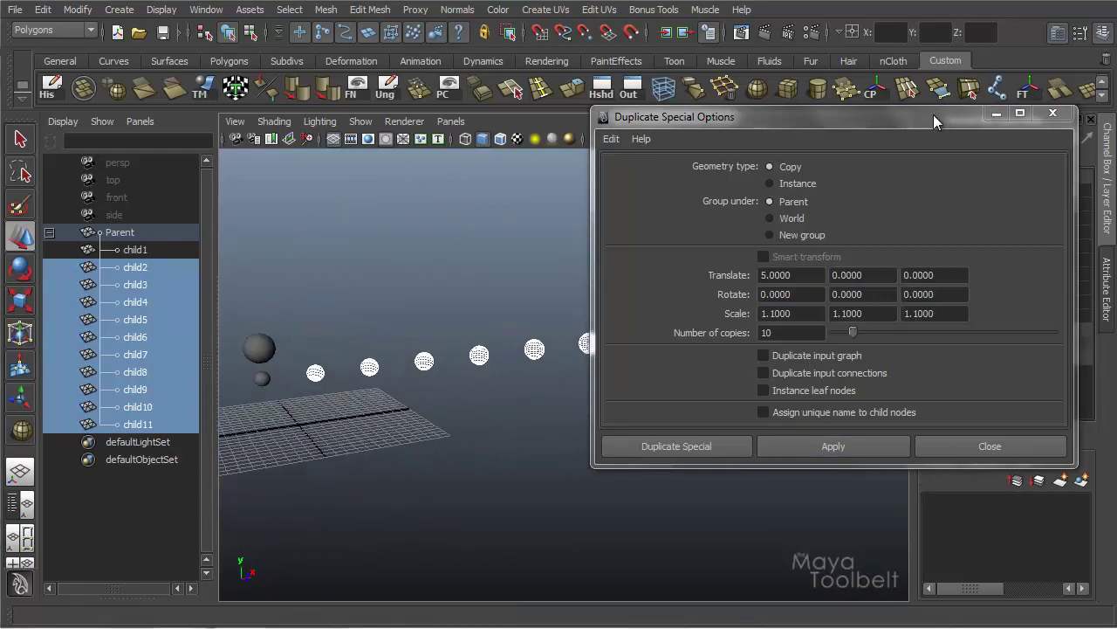
{"action": "left_click_drag", "start_coordinate": [934, 120], "coordinate": [997, 477]}
{"action": "left_click_drag", "start_coordinate": [693, 361], "coordinate": [658, 332], "text": "alt"}
{"action": "right_click_drag", "start_coordinate": [658, 332], "coordinate": [611, 323], "text": "alt"}
{"action": "left_click_drag", "start_coordinate": [604, 299], "coordinate": [594, 316], "text": "alt"}
{"action": "middle_click_drag", "start_coordinate": [628, 291], "coordinate": [560, 293], "text": "alt"}
{"action": "right_click_drag", "start_coordinate": [593, 287], "coordinate": [668, 270], "text": "alt"}
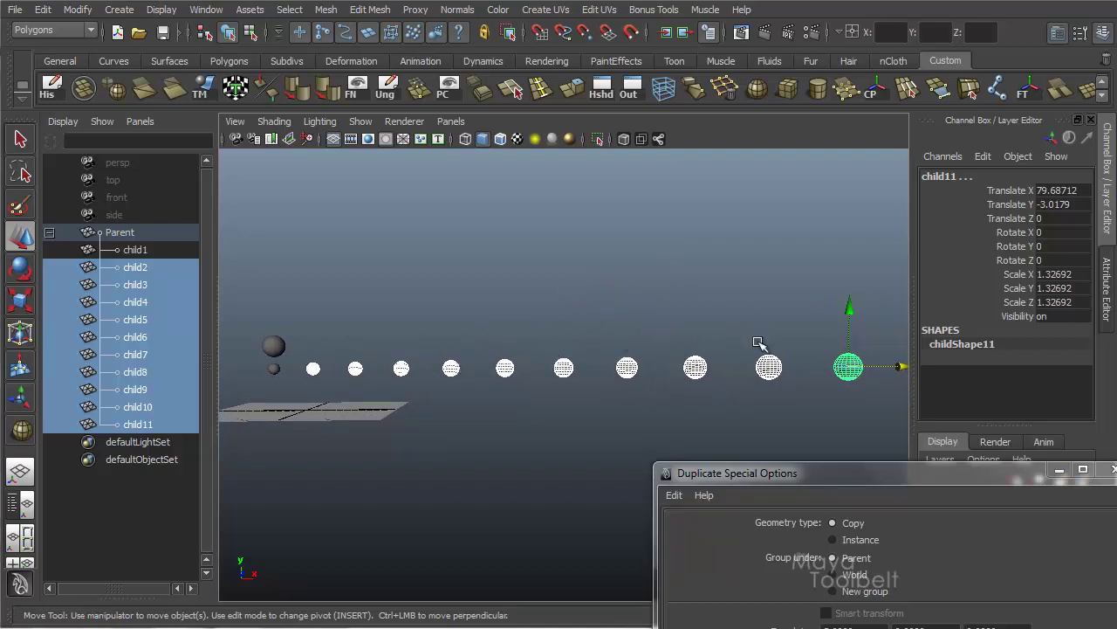
Move child11 along X to about 2.84 to compare its size with child1, and undo the move
{"action": "left_click", "coordinate": [849, 373]}
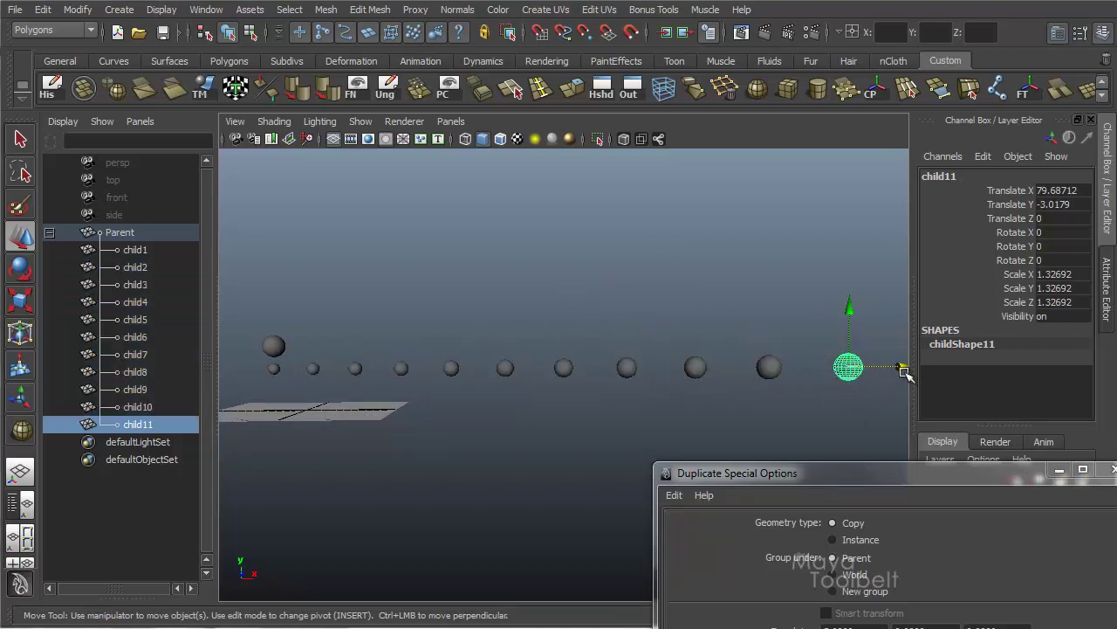
{"action": "left_click_drag", "start_coordinate": [902, 365], "coordinate": [340, 406]}
{"action": "left_click_drag", "start_coordinate": [340, 407], "coordinate": [366, 411], "text": "alt"}
{"action": "middle_click_drag", "start_coordinate": [366, 411], "coordinate": [454, 357], "text": "alt"}
{"action": "right_click_drag", "start_coordinate": [454, 357], "coordinate": [571, 355], "text": "alt"}
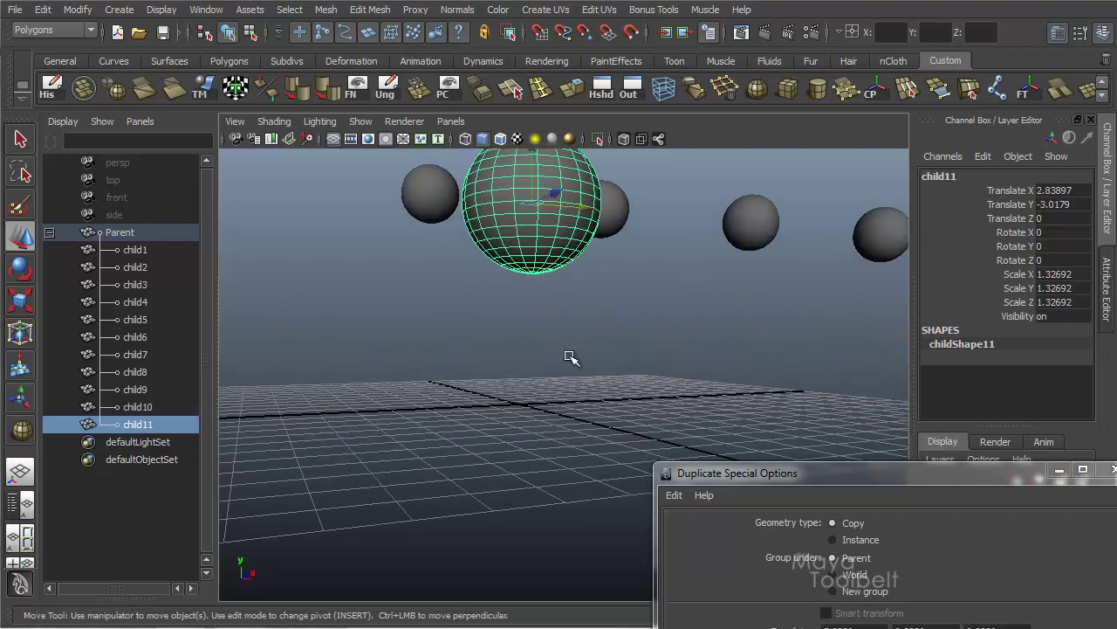
{"action": "left_click_drag", "start_coordinate": [571, 354], "coordinate": [631, 381], "text": "alt"}
{"action": "left_click_drag", "start_coordinate": [591, 302], "coordinate": [572, 292]}
{"action": "left_click_drag", "start_coordinate": [676, 362], "coordinate": [744, 361], "text": "alt"}
{"action": "right_click_drag", "start_coordinate": [743, 361], "coordinate": [288, 366], "text": "alt"}
{"action": "key", "text": "ctrl+z"}
{"action": "key", "text": "ctrl+z"}
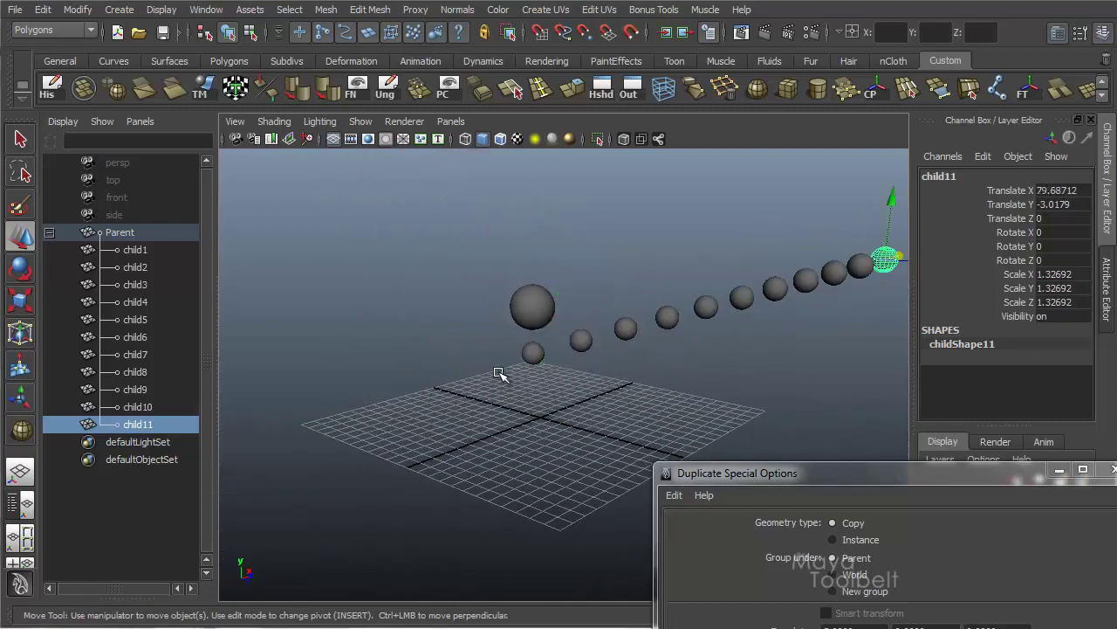
Select the sphere copies child2 through child11 and delete them
{"action": "left_click_drag", "start_coordinate": [714, 350], "coordinate": [622, 433], "text": "alt"}
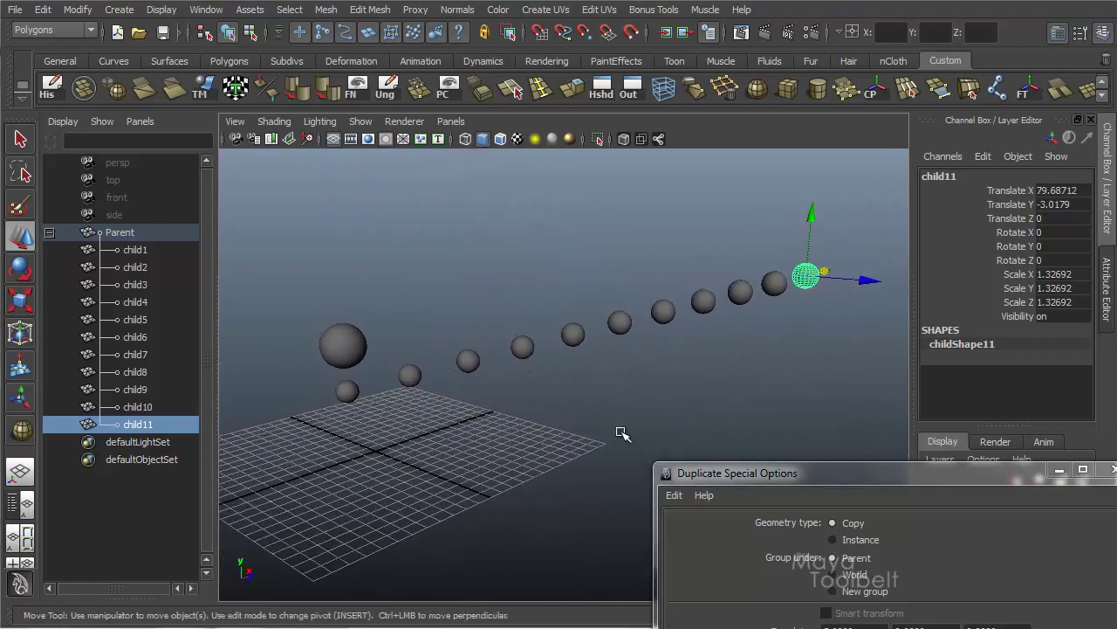
{"action": "left_click_drag", "start_coordinate": [886, 479], "coordinate": [780, 238]}
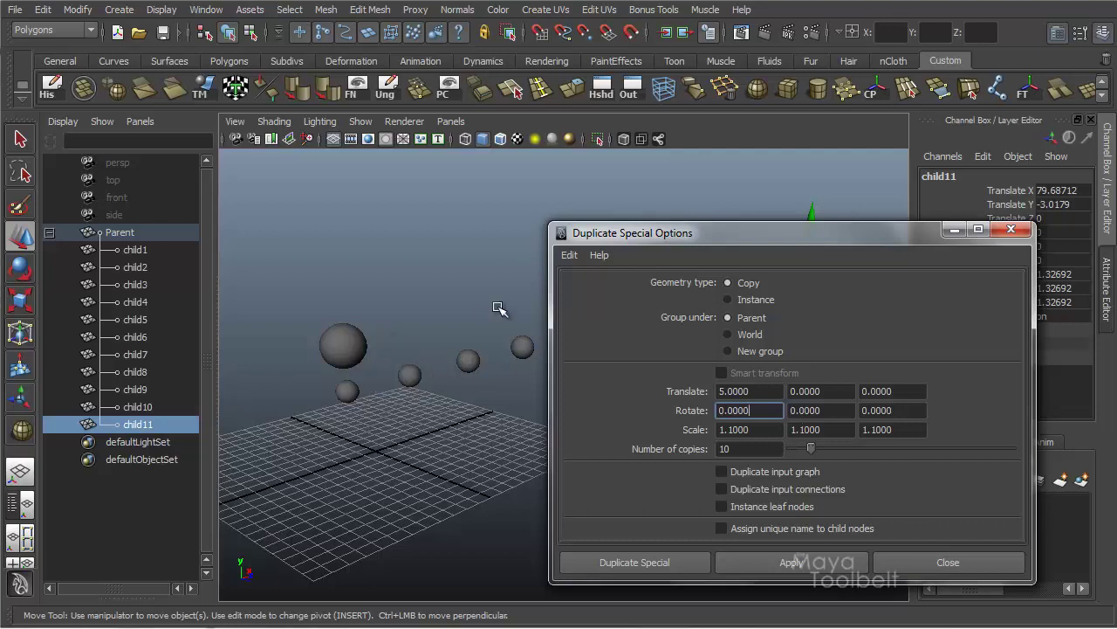
{"action": "left_click_drag", "start_coordinate": [681, 249], "coordinate": [691, 444]}
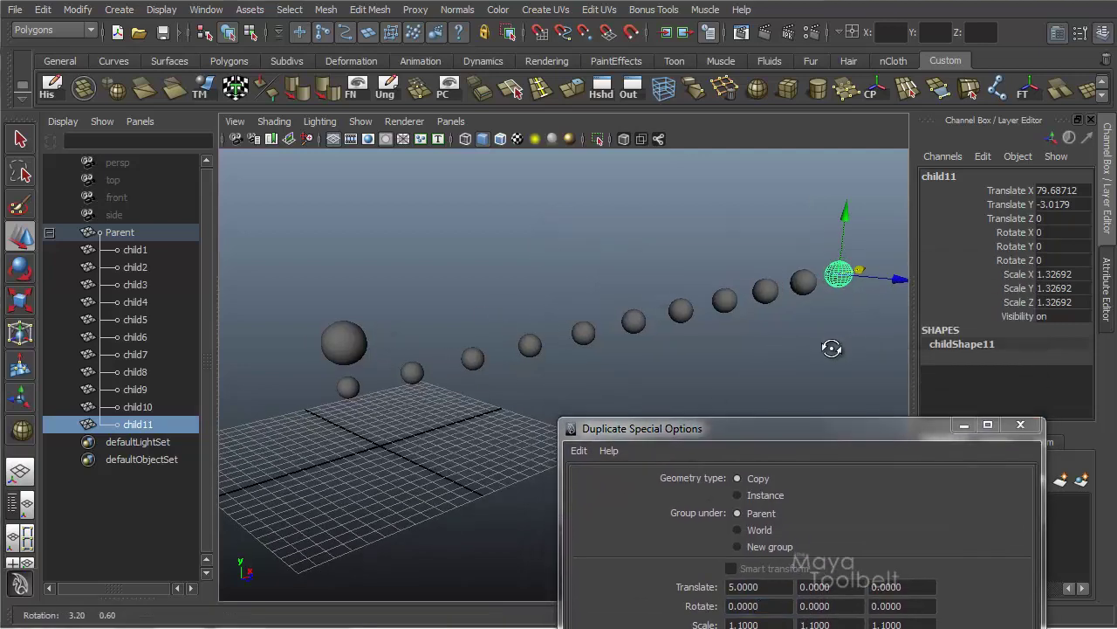
{"action": "left_click_drag", "start_coordinate": [884, 248], "coordinate": [478, 288]}
{"action": "key", "text": "Delete"}
Delete the Parent sphere together with its child1 sphere
{"action": "left_click", "coordinate": [369, 377]}
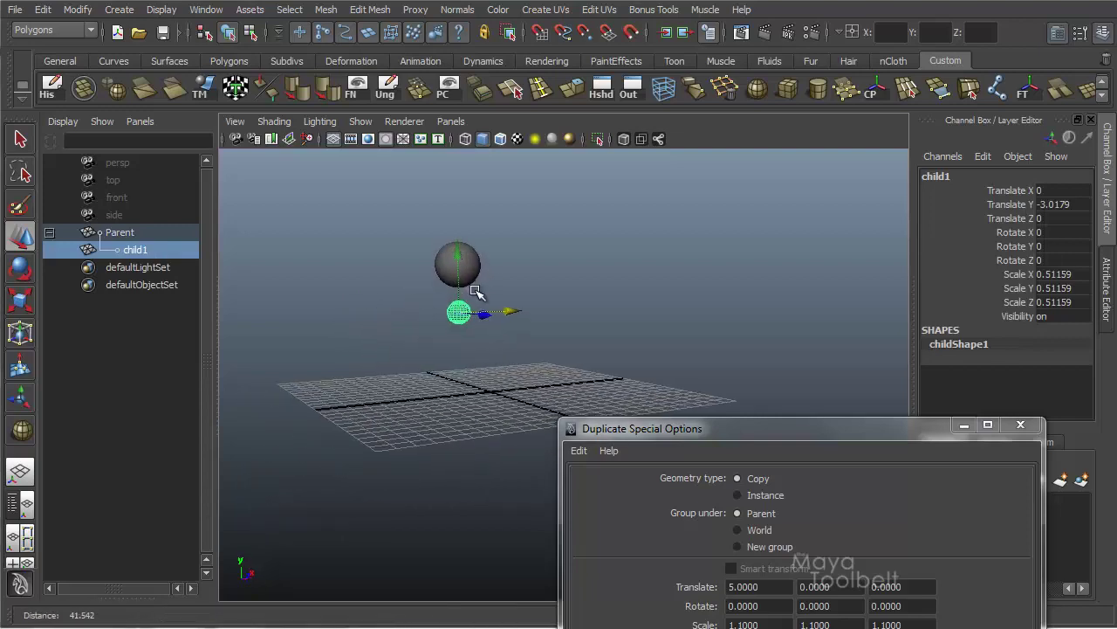
{"action": "left_click_drag", "start_coordinate": [408, 425], "coordinate": [402, 426]}
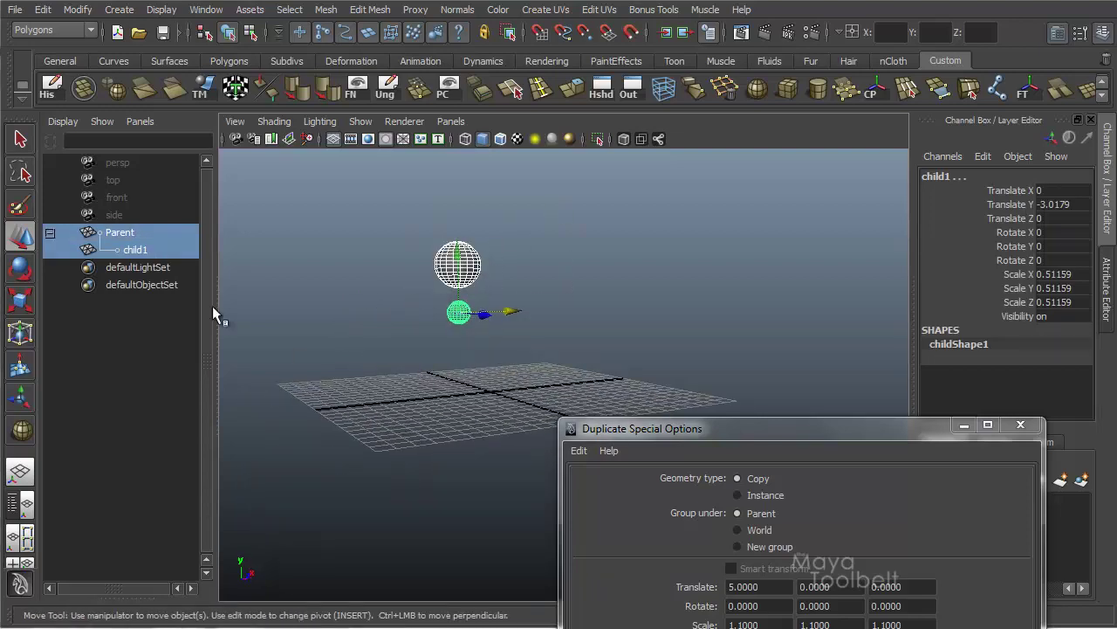
{"action": "left_click", "coordinate": [136, 242]}
{"action": "left_click", "coordinate": [137, 238]}
{"action": "key", "text": "Delete"}
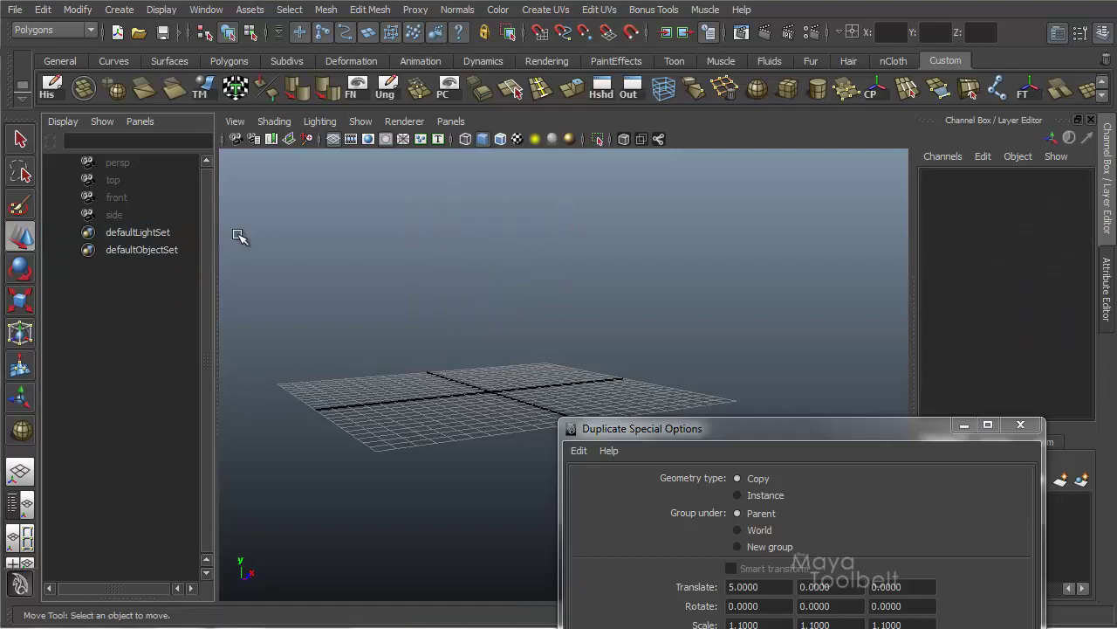
Create a tall, thin polygon cube and raise it above the grid to about 11.45 in Translate Y
{"action": "left_click_drag", "start_coordinate": [763, 436], "coordinate": [955, 385]}
{"action": "left_click", "coordinate": [118, 11]}
{"action": "mouse_move", "coordinate": [139, 53]}
{"action": "left_click", "coordinate": [305, 73]}
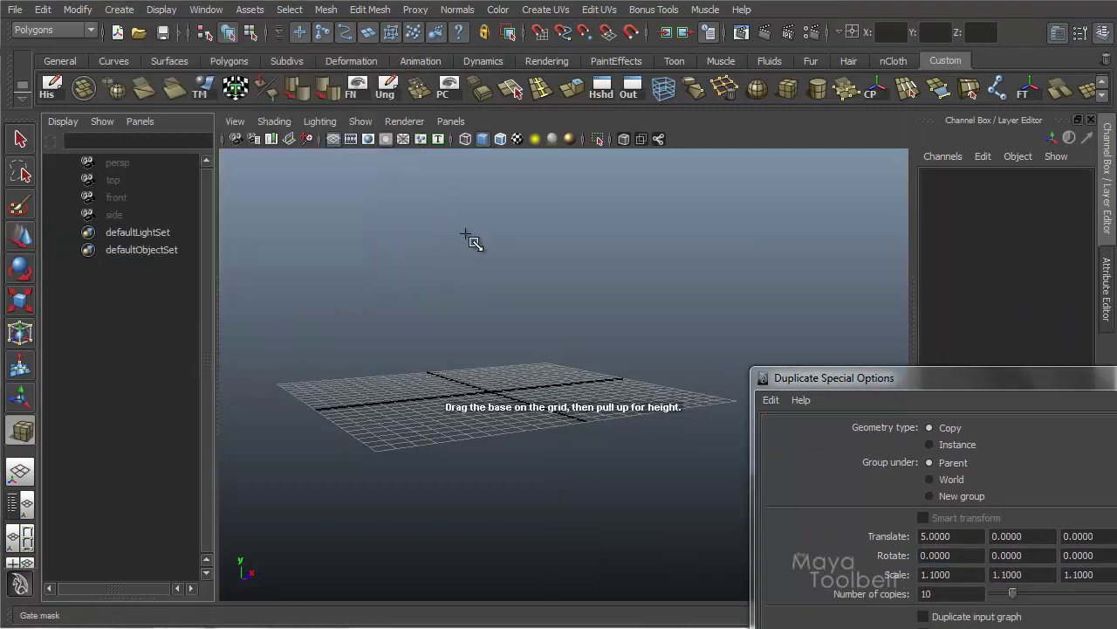
{"action": "left_click_drag", "start_coordinate": [466, 232], "coordinate": [471, 297], "text": "alt"}
{"action": "mouse_move", "coordinate": [488, 367]}
{"action": "left_mouse_down"}
{"action": "mouse_move", "coordinate": [499, 374]}
{"action": "mouse_move", "coordinate": [499, 272]}
{"action": "left_mouse_up"}
{"action": "mouse_move", "coordinate": [499, 297]}
{"action": "left_mouse_down", "text": "alt"}
{"action": "mouse_move", "coordinate": [489, 266]}
{"action": "mouse_move", "coordinate": [530, 179]}
{"action": "left_mouse_up", "text": "alt"}
{"action": "left_click_drag", "start_coordinate": [384, 209], "coordinate": [420, 235], "text": "alt"}
{"action": "middle_click_drag", "start_coordinate": [420, 235], "coordinate": [389, 292], "text": "alt"}
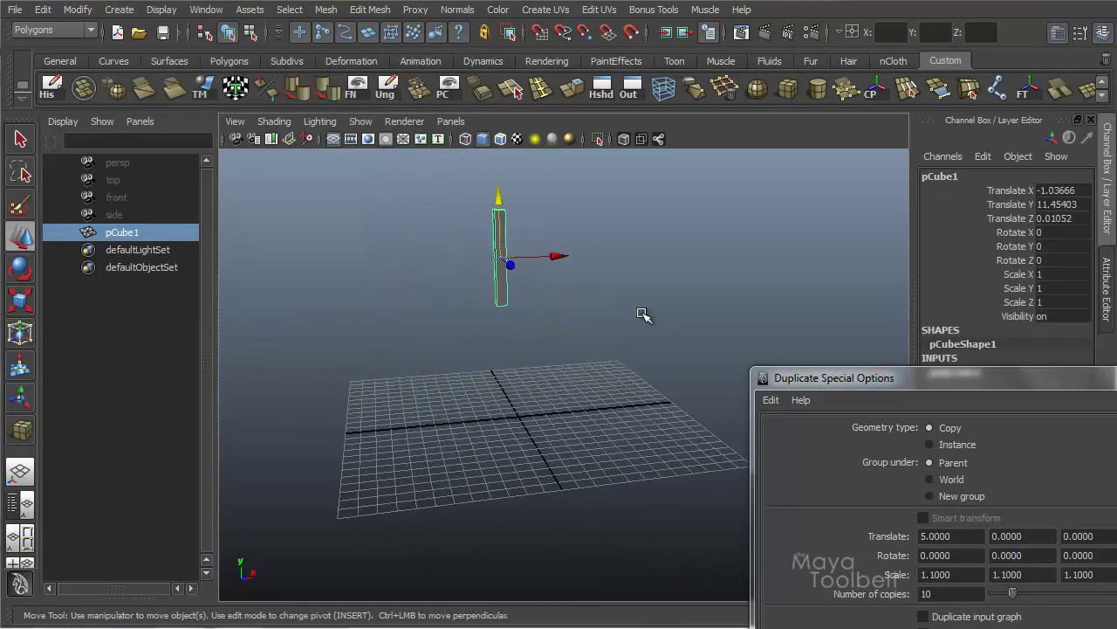
{"action": "left_click_drag", "start_coordinate": [531, 320], "coordinate": [569, 324], "text": "alt"}
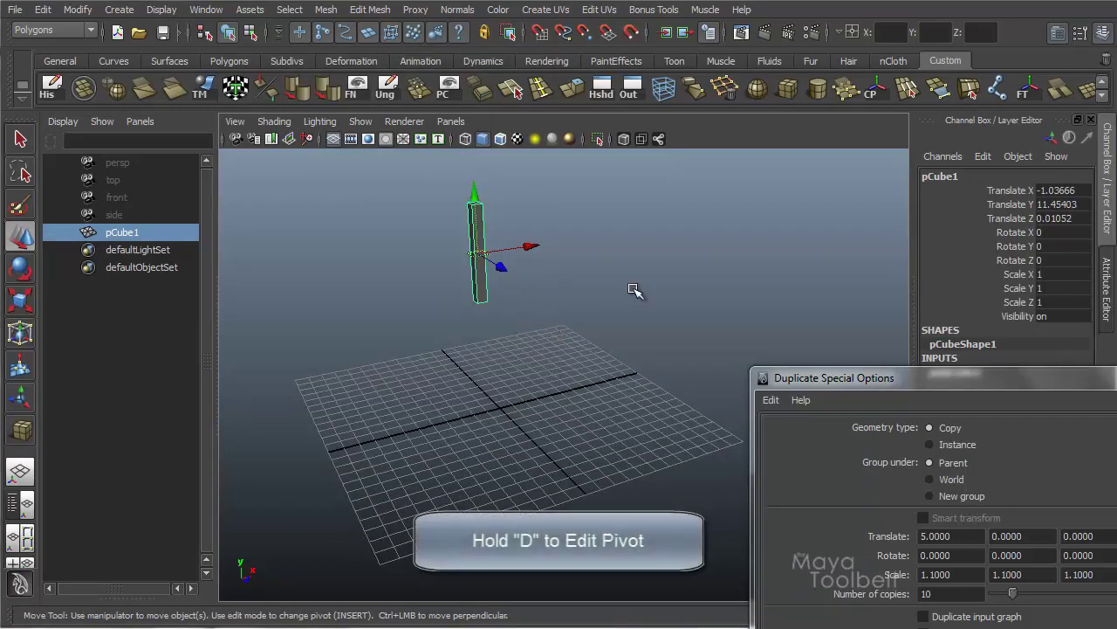
Move the pivot of pCube1 straight down to a point well below the box
{"action": "key", "text": "d"}
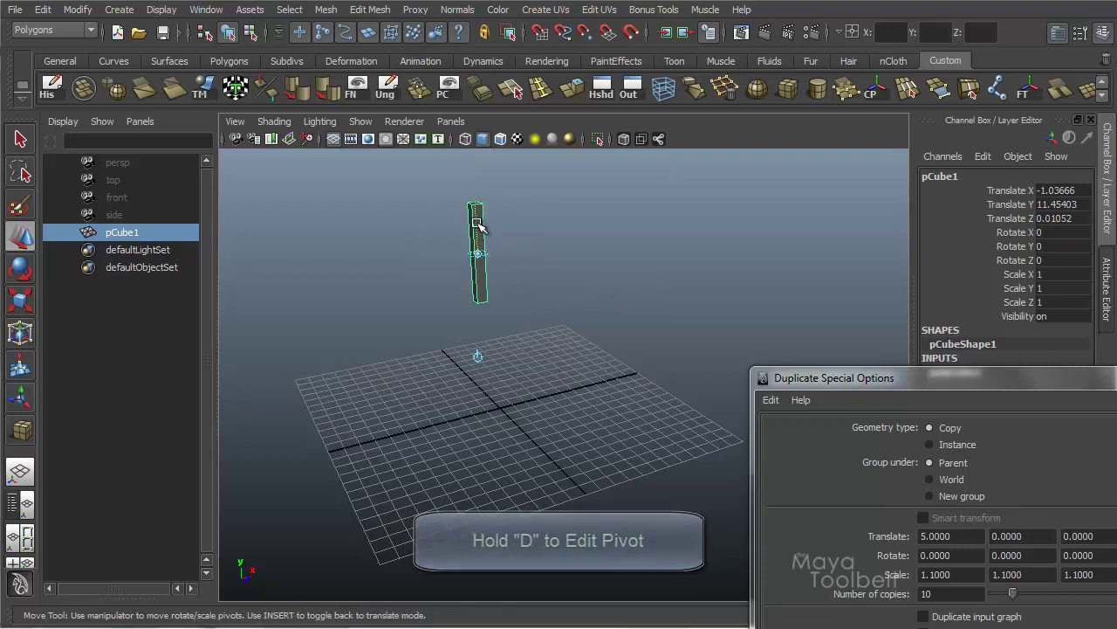
{"action": "left_click_drag", "start_coordinate": [477, 230], "coordinate": [490, 381]}
{"action": "left_click_drag", "start_coordinate": [561, 350], "coordinate": [517, 320]}
Test rotating pCube1 about Z around its lowered pivot, and undo the last rotation
{"action": "key", "text": "e"}
{"action": "left_click_drag", "start_coordinate": [485, 371], "coordinate": [550, 416]}
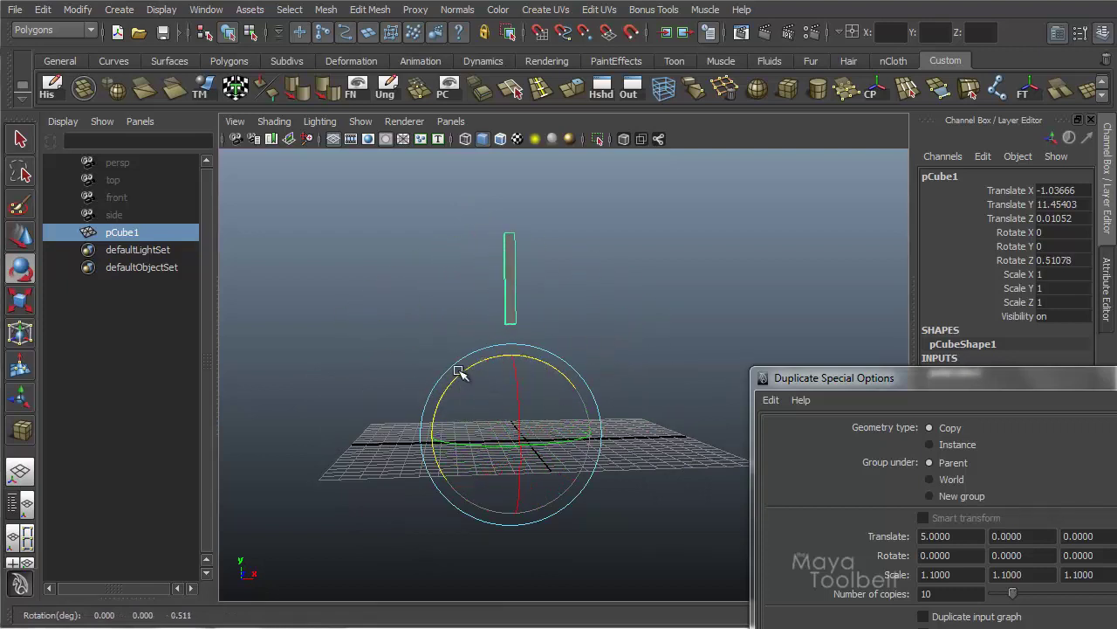
{"action": "left_click_drag", "start_coordinate": [463, 376], "coordinate": [562, 392]}
{"action": "key", "text": "z"}
{"action": "left_click_drag", "start_coordinate": [623, 329], "coordinate": [641, 349], "text": "alt"}
{"action": "middle_click_drag", "start_coordinate": [625, 344], "coordinate": [609, 356], "text": "alt"}
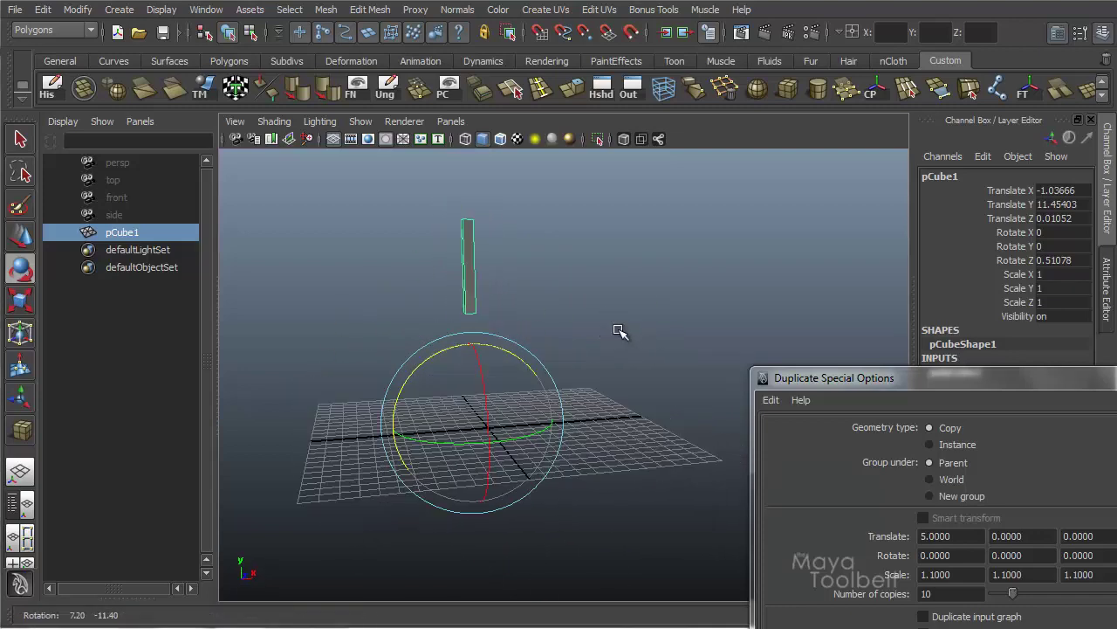
Duplicate pCube1 with 11 copies, Rotate Z 30, Translate 0 and Scale 1 on all axes
{"action": "left_click_drag", "start_coordinate": [851, 384], "coordinate": [738, 103]}
{"action": "left_click", "coordinate": [820, 270]}
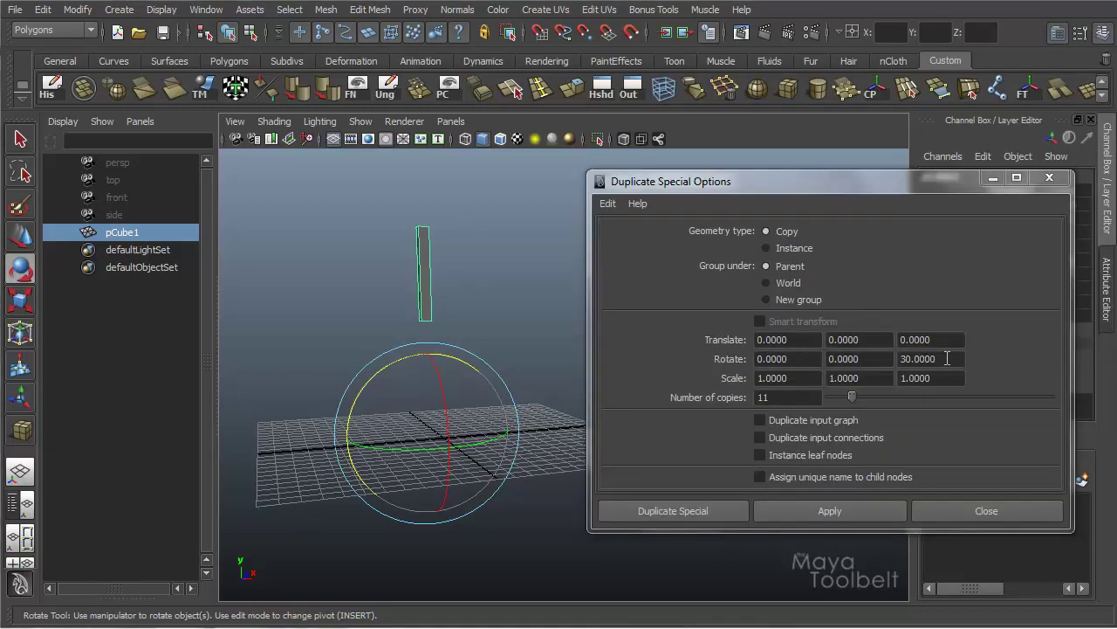
{"action": "double_click", "coordinate": [947, 358]}
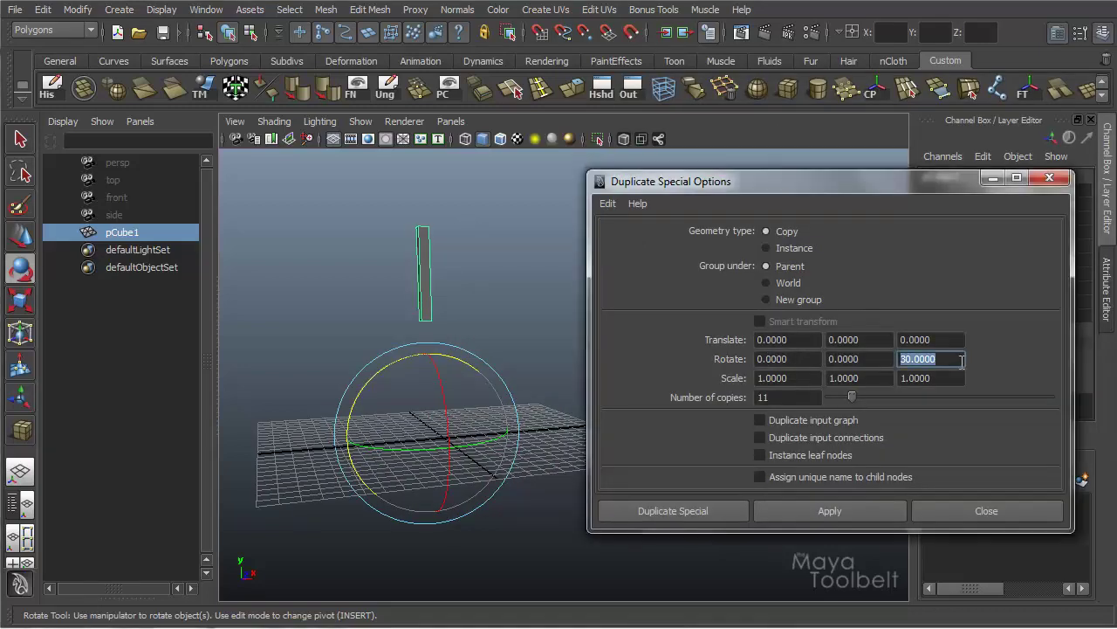
{"action": "left_click", "coordinate": [830, 510]}
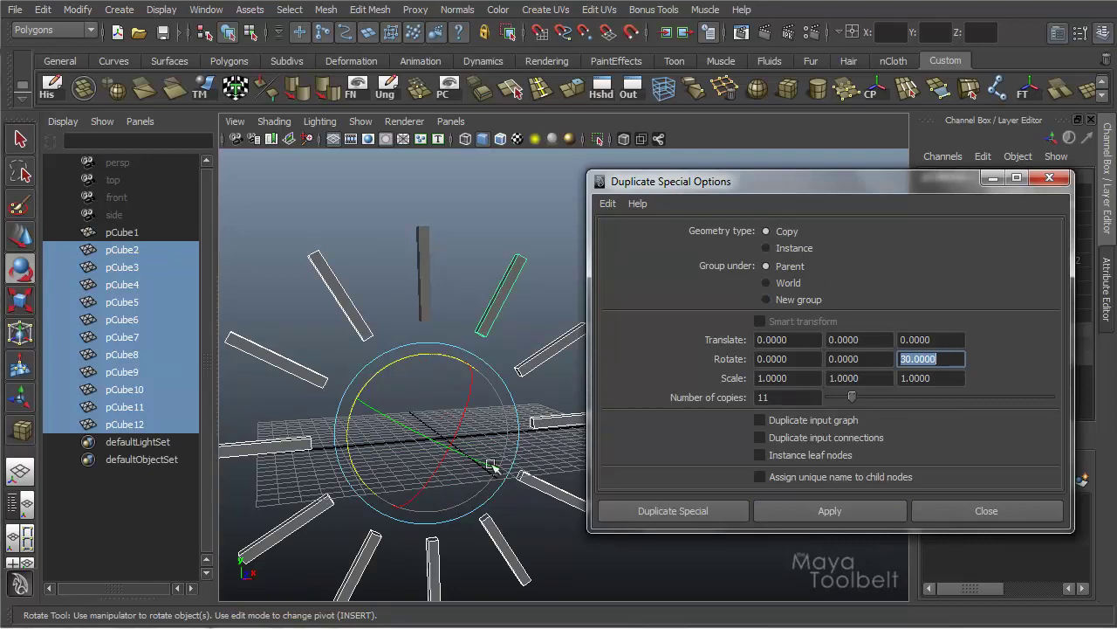
Deselect the copies, hide the viewport grid, and examine the ring of boxes from several angles
{"action": "left_click_drag", "start_coordinate": [847, 189], "coordinate": [1001, 171]}
{"action": "left_click", "coordinate": [445, 313]}
{"action": "left_click_drag", "start_coordinate": [491, 402], "coordinate": [609, 326], "text": "alt"}
{"action": "middle_click_drag", "start_coordinate": [610, 326], "coordinate": [650, 292], "text": "alt"}
{"action": "left_click_drag", "start_coordinate": [594, 318], "coordinate": [489, 366], "text": "alt"}
{"action": "left_click", "coordinate": [334, 139]}
{"action": "left_click_drag", "start_coordinate": [535, 291], "coordinate": [466, 242], "text": "alt"}
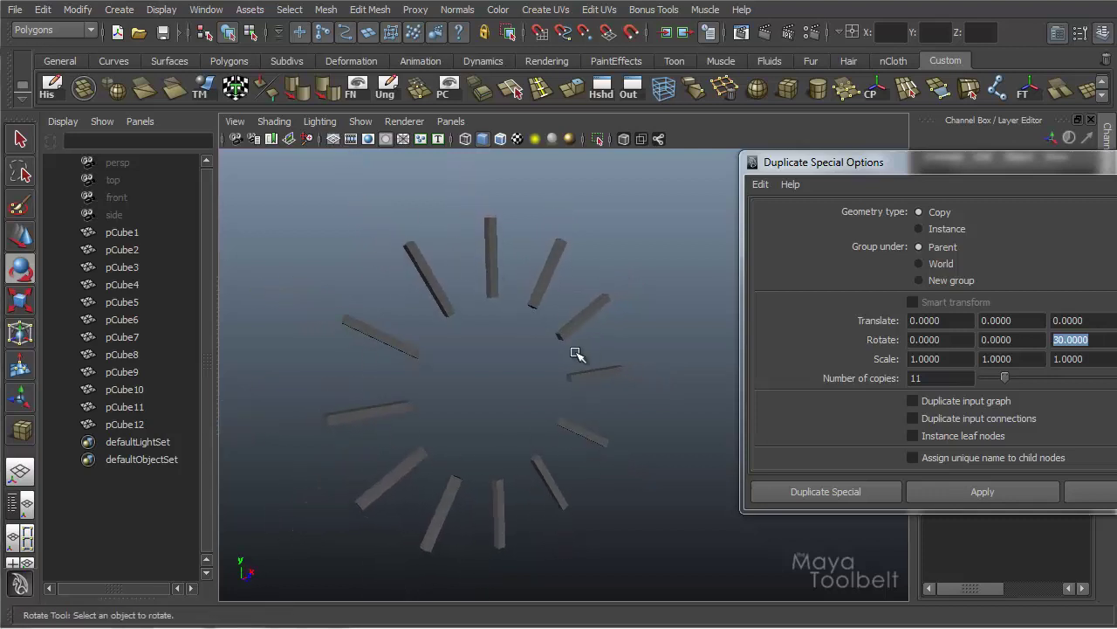
{"action": "right_click_drag", "start_coordinate": [579, 352], "coordinate": [589, 374], "text": "alt"}
{"action": "middle_click_drag", "start_coordinate": [590, 374], "coordinate": [592, 369], "text": "alt"}
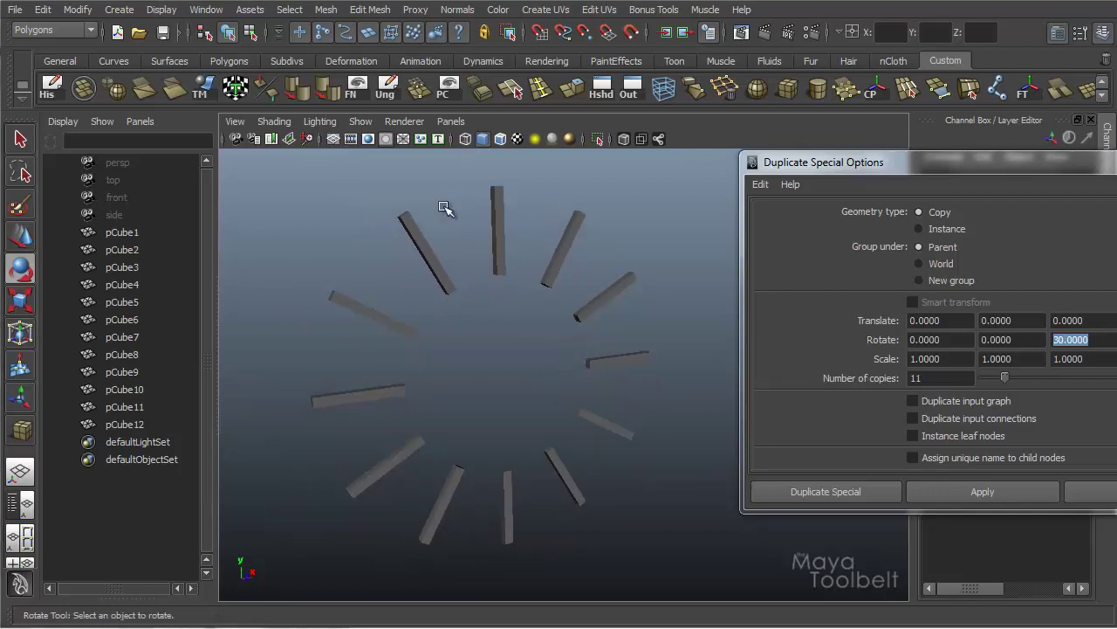
{"action": "left_click_drag", "start_coordinate": [617, 350], "coordinate": [588, 317], "text": "alt"}
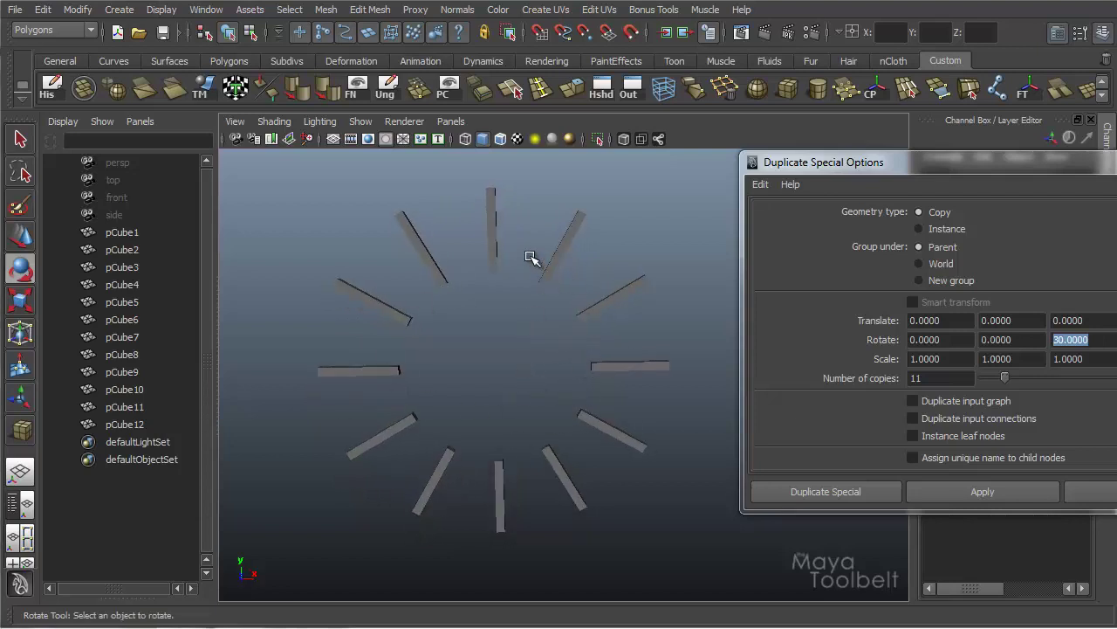
Select individual boxes around the ring to examine their angular spacing, ending with pCube1 selected
{"action": "left_click", "coordinate": [494, 202]}
{"action": "left_click", "coordinate": [570, 231]}
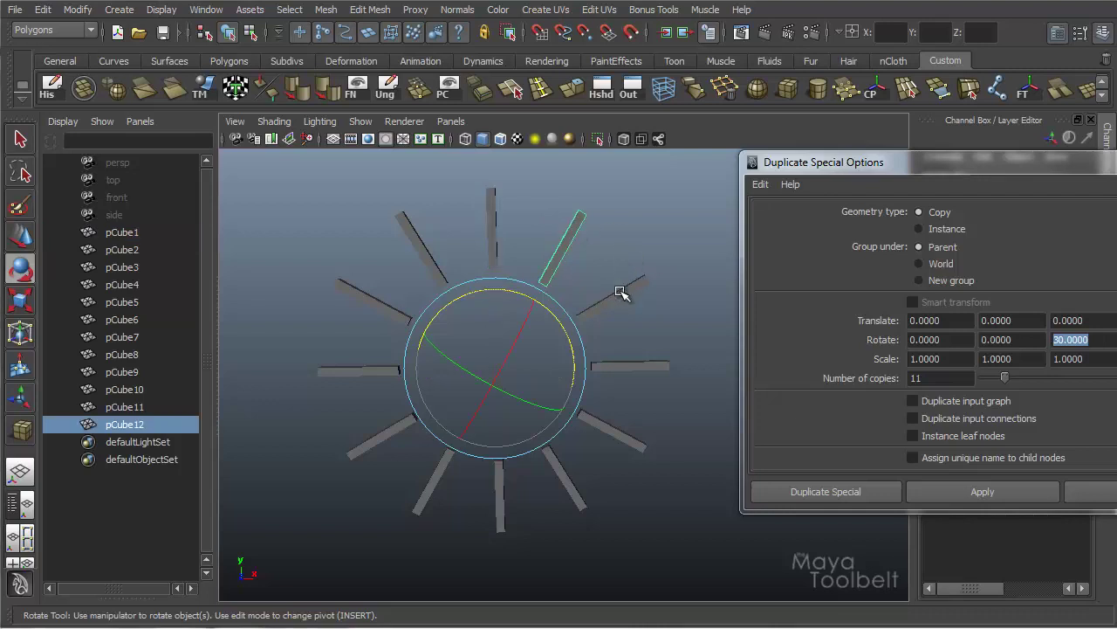
{"action": "left_click", "coordinate": [623, 294]}
{"action": "left_click", "coordinate": [664, 363]}
{"action": "left_click", "coordinate": [670, 348]}
{"action": "left_click_drag", "start_coordinate": [670, 348], "coordinate": [611, 353], "text": "alt"}
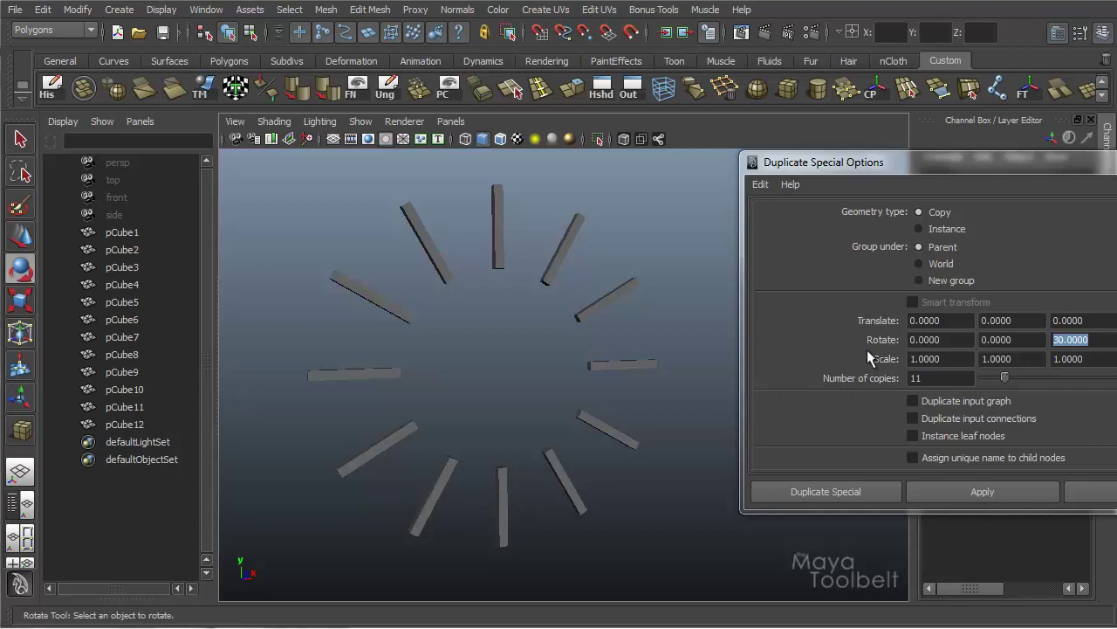
{"action": "left_click", "coordinate": [504, 260]}
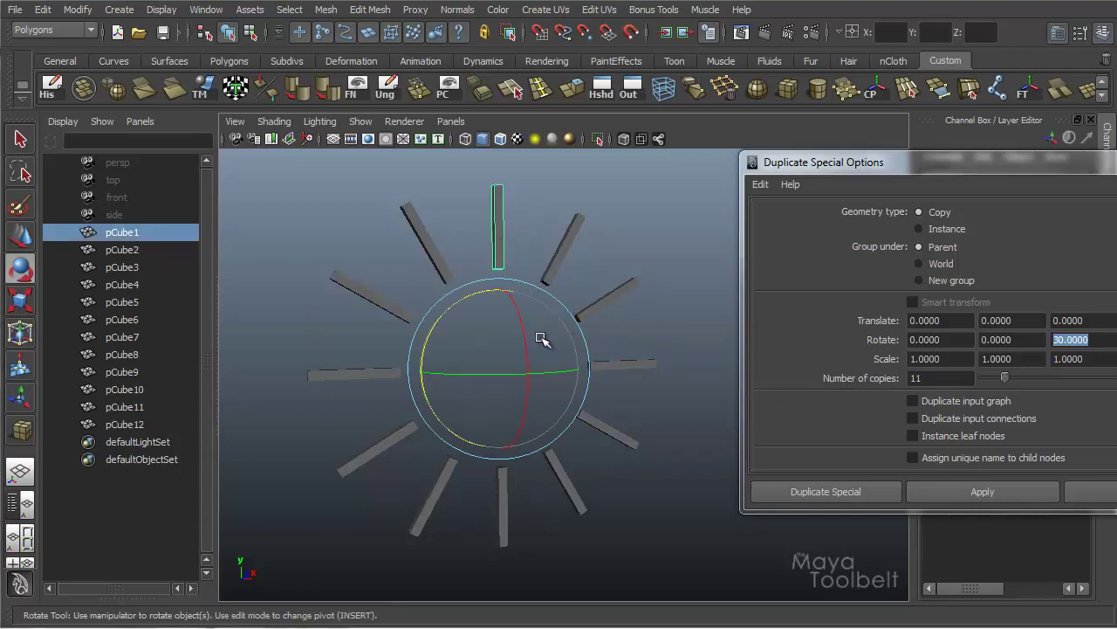
{"action": "mouse_move", "coordinate": [575, 419]}
{"action": "left_mouse_down", "text": "alt"}
{"action": "mouse_move", "coordinate": [464, 437]}
{"action": "mouse_move", "coordinate": [585, 423]}
{"action": "left_mouse_up", "text": "alt"}
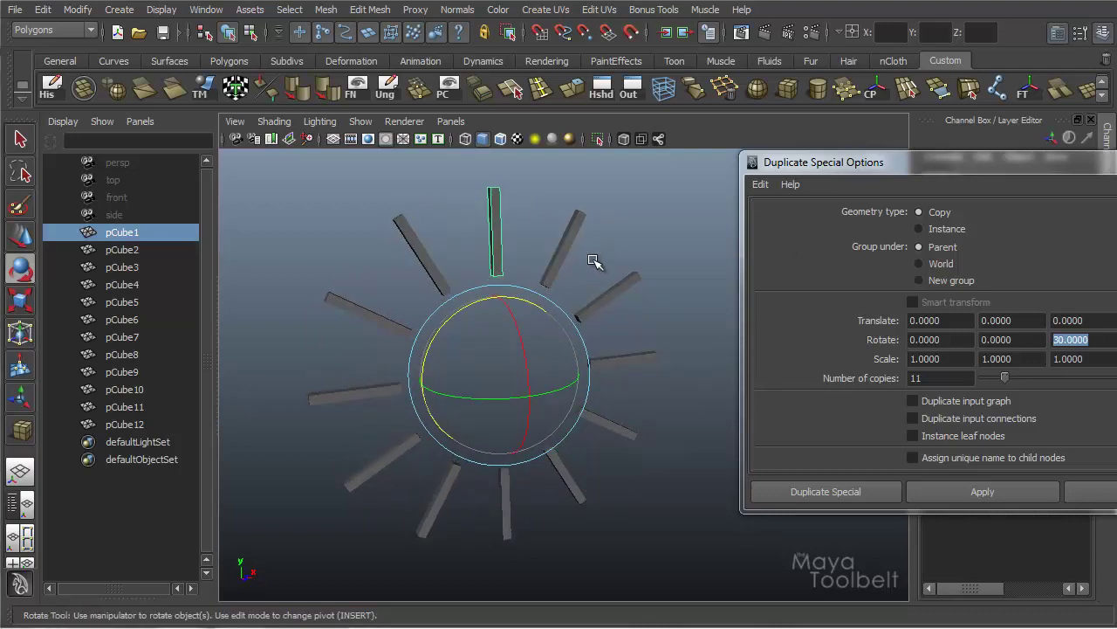
Delete all the boxes in the ring and show the viewport grid again
{"action": "left_click_drag", "start_coordinate": [659, 236], "coordinate": [384, 517]}
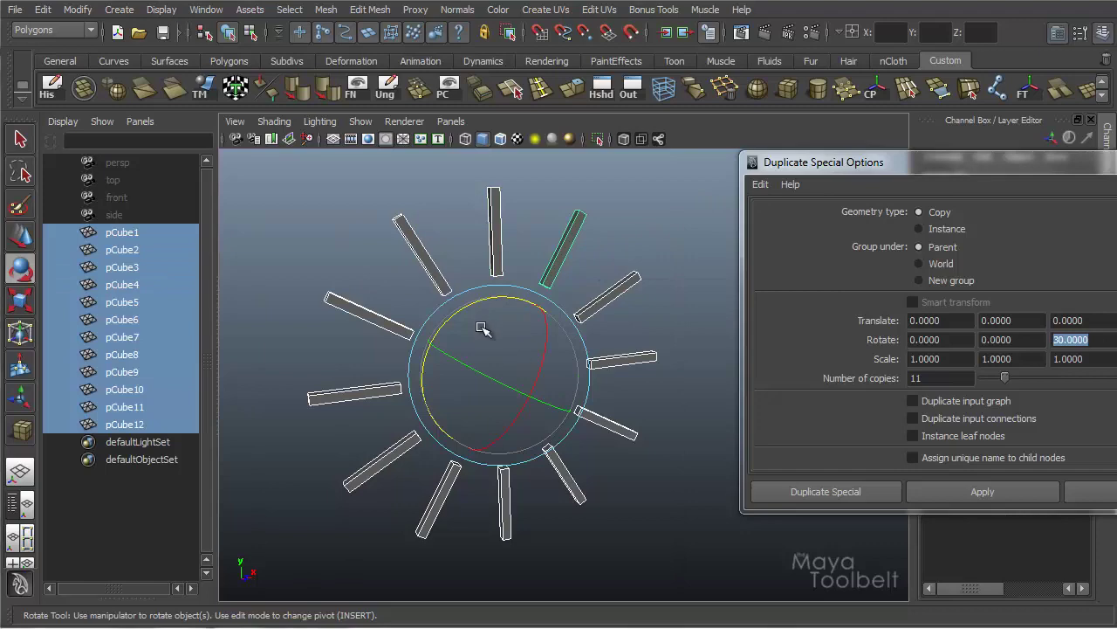
{"action": "key", "text": "Delete"}
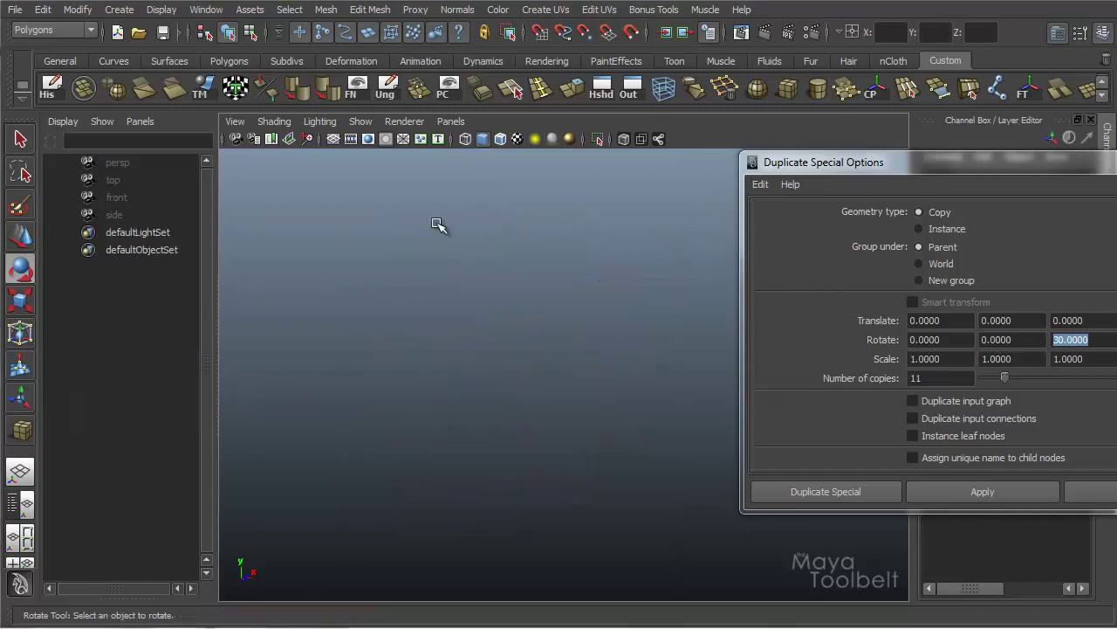
{"action": "left_click", "coordinate": [334, 137]}
{"action": "left_click_drag", "start_coordinate": [441, 309], "coordinate": [469, 332], "text": "alt"}
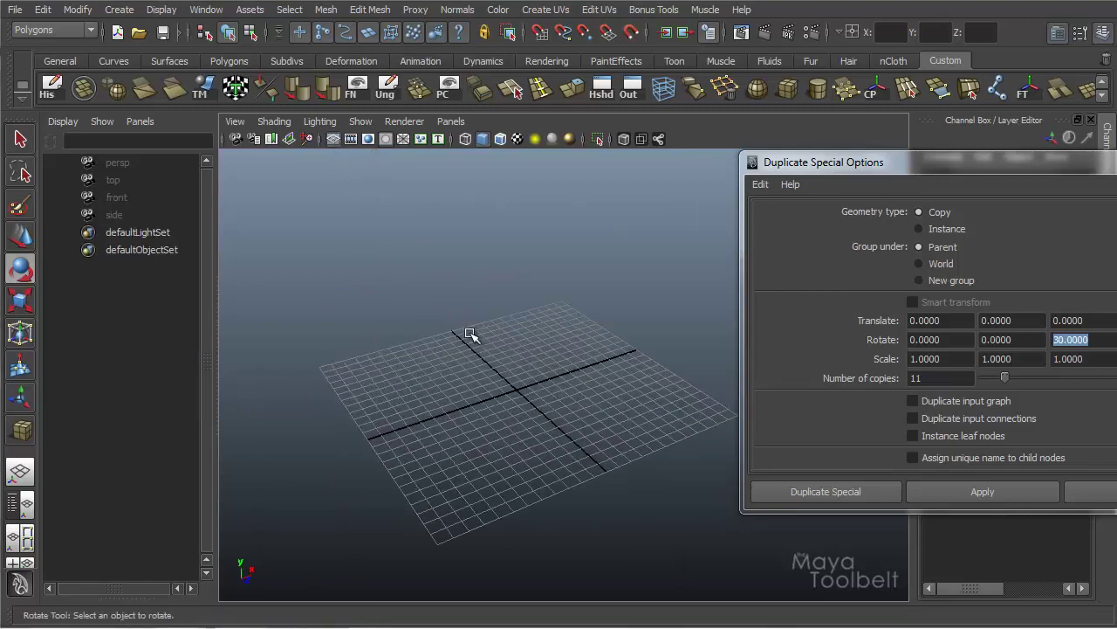
{"action": "middle_click_drag", "start_coordinate": [471, 332], "coordinate": [474, 307], "text": "alt"}
{"action": "right_click_drag", "start_coordinate": [477, 309], "coordinate": [786, 201], "text": "alt"}
{"action": "left_click_drag", "start_coordinate": [873, 153], "coordinate": [639, 44]}
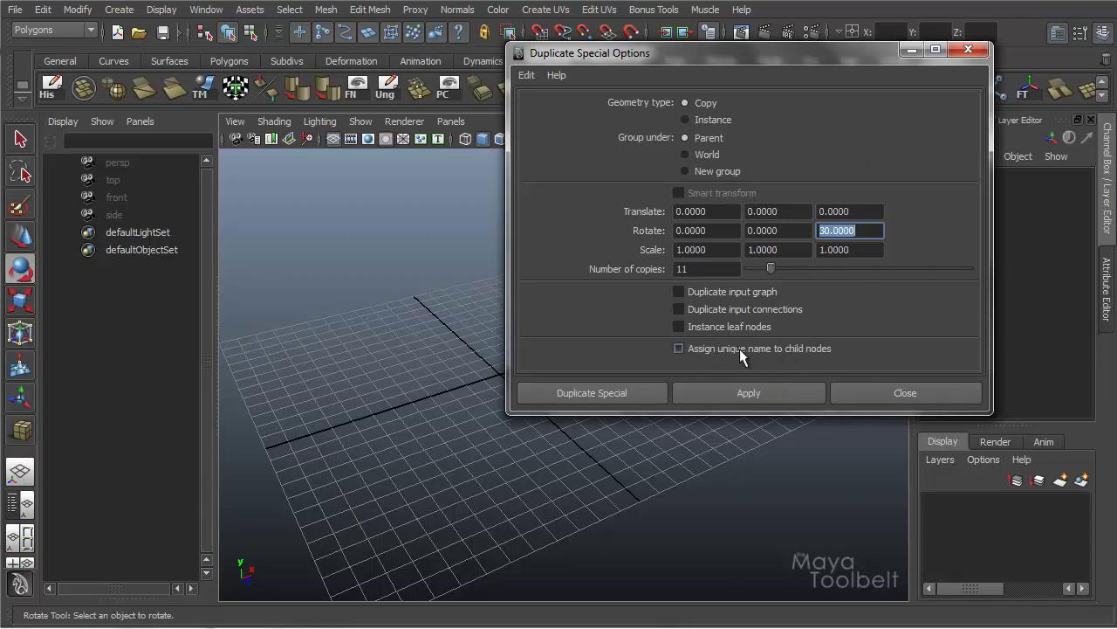
{"action": "left_click_drag", "start_coordinate": [777, 65], "coordinate": [828, 124]}
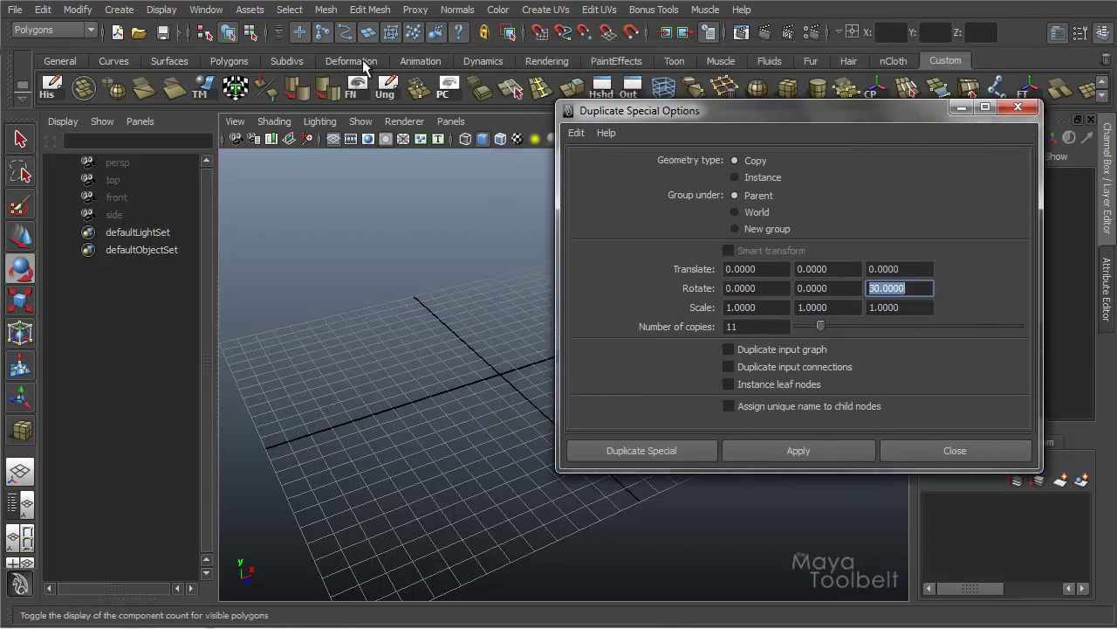
Create a polygon sphere and raise it above the grid
{"action": "left_click", "coordinate": [118, 10]}
{"action": "mouse_move", "coordinate": [160, 53]}
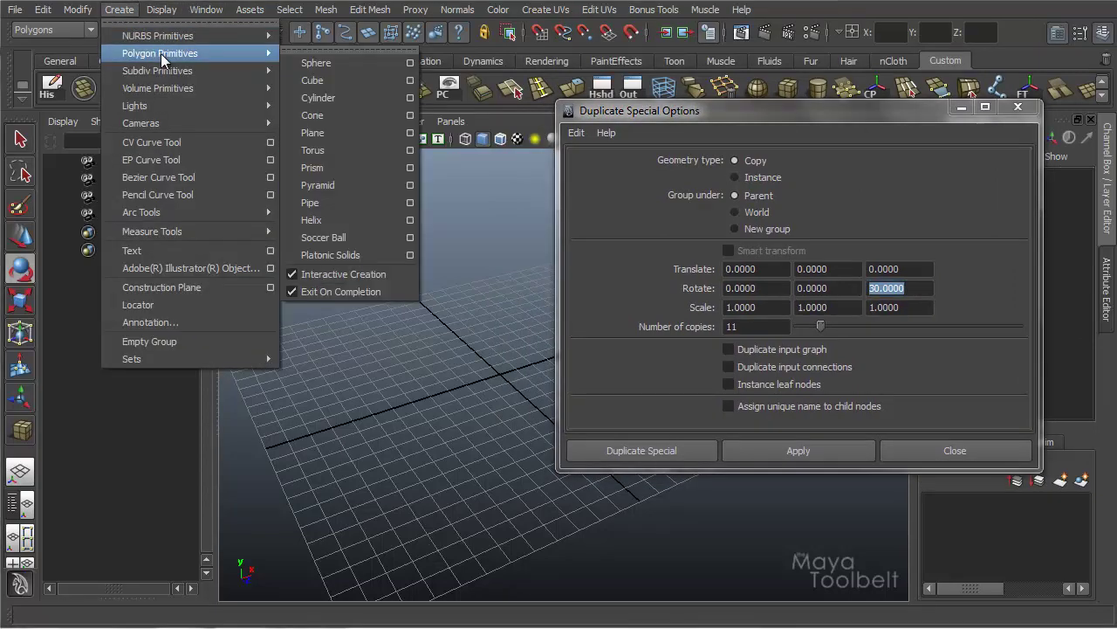
{"action": "left_click", "coordinate": [314, 63]}
{"action": "left_click_drag", "start_coordinate": [426, 378], "coordinate": [453, 384]}
{"action": "key", "text": "w"}
{"action": "left_click_drag", "start_coordinate": [437, 366], "coordinate": [437, 323], "text": "alt"}
{"action": "left_click_drag", "start_coordinate": [426, 299], "coordinate": [427, 264]}
Duplicate the sphere, scale the copy down to about half size, and place it below the original
{"action": "key", "text": "ctrl+d"}
{"action": "key", "text": "r"}
{"action": "middle_click_drag", "start_coordinate": [427, 309], "coordinate": [519, 302], "text": "alt"}
Parent the small sphere to the larger sphere above it
{"action": "left_click", "coordinate": [367, 253], "text": "shift"}
{"action": "left_click", "coordinate": [43, 10]}
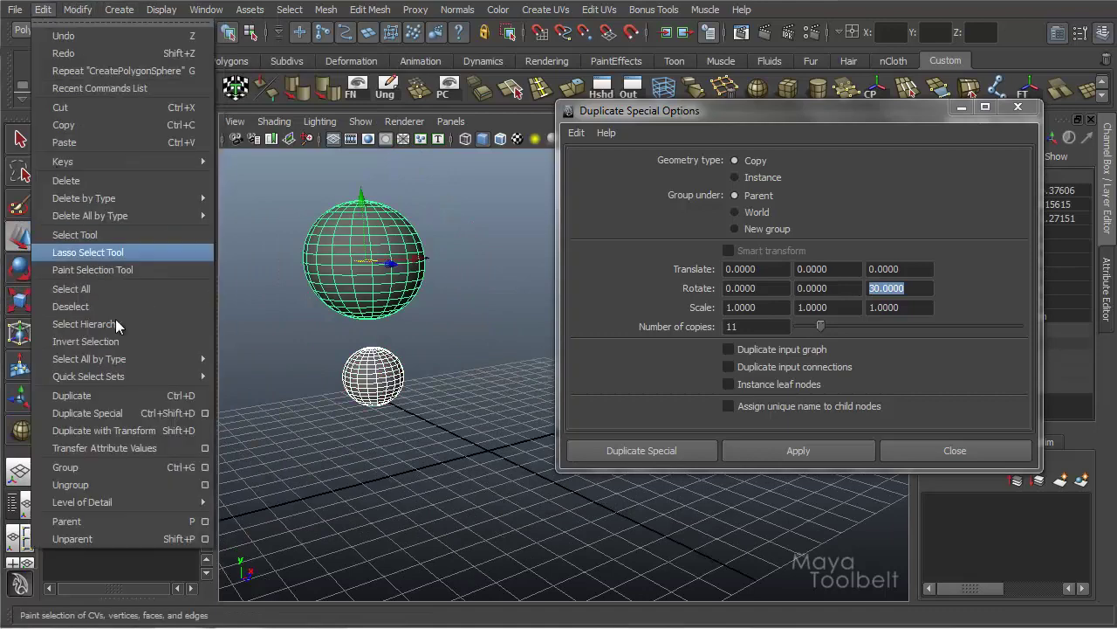
{"action": "left_click", "coordinate": [88, 520]}
{"action": "left_click_drag", "start_coordinate": [452, 409], "coordinate": [431, 374], "text": "alt"}
{"action": "middle_click_drag", "start_coordinate": [431, 374], "coordinate": [428, 358], "text": "alt"}
{"action": "left_click_drag", "start_coordinate": [428, 358], "coordinate": [450, 362], "text": "alt"}
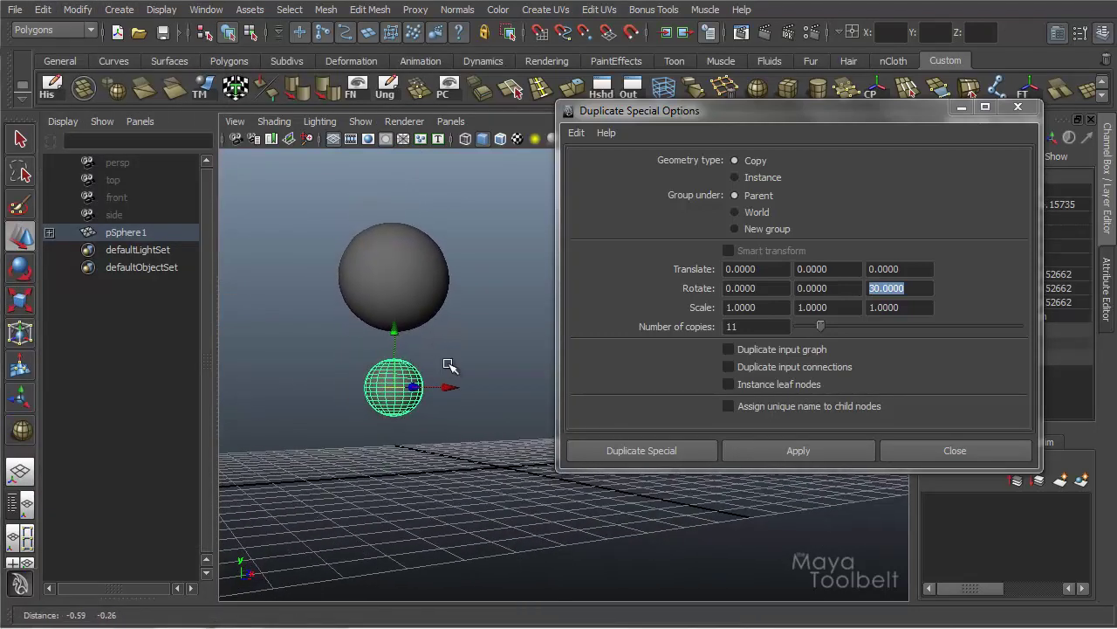
Rename the larger sphere Parent1 and the small sphere beneath it in the hierarchy Child1
{"action": "left_click", "coordinate": [50, 234]}
{"action": "double_click", "coordinate": [153, 233]}
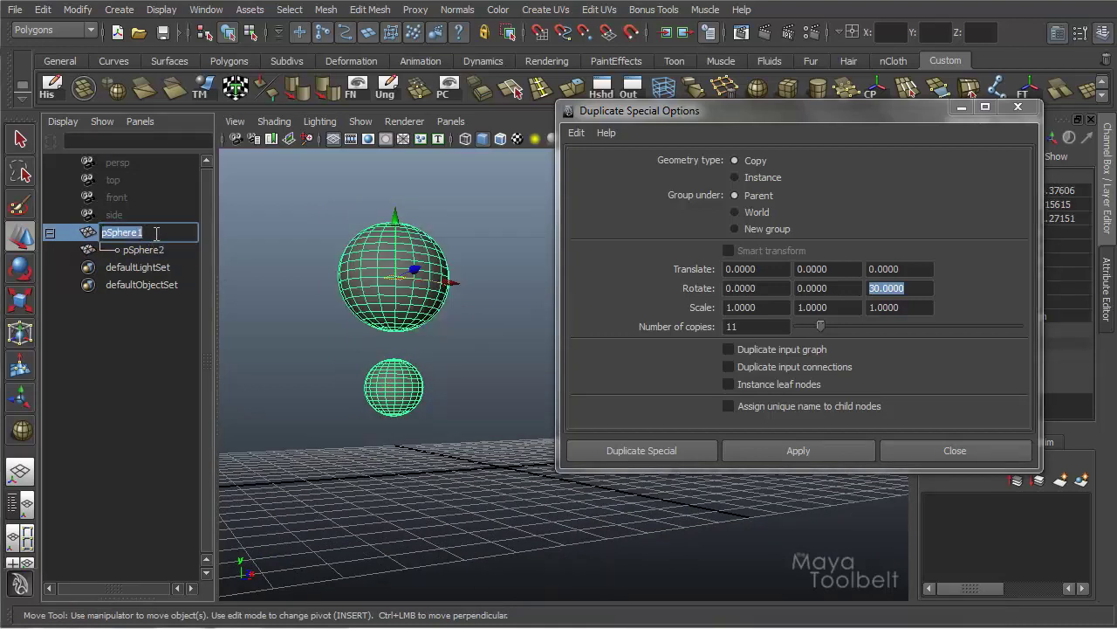
{"action": "type", "text": "Parent1"}
{"action": "left_click", "coordinate": [142, 251]}
{"action": "double_click", "coordinate": [142, 251]}
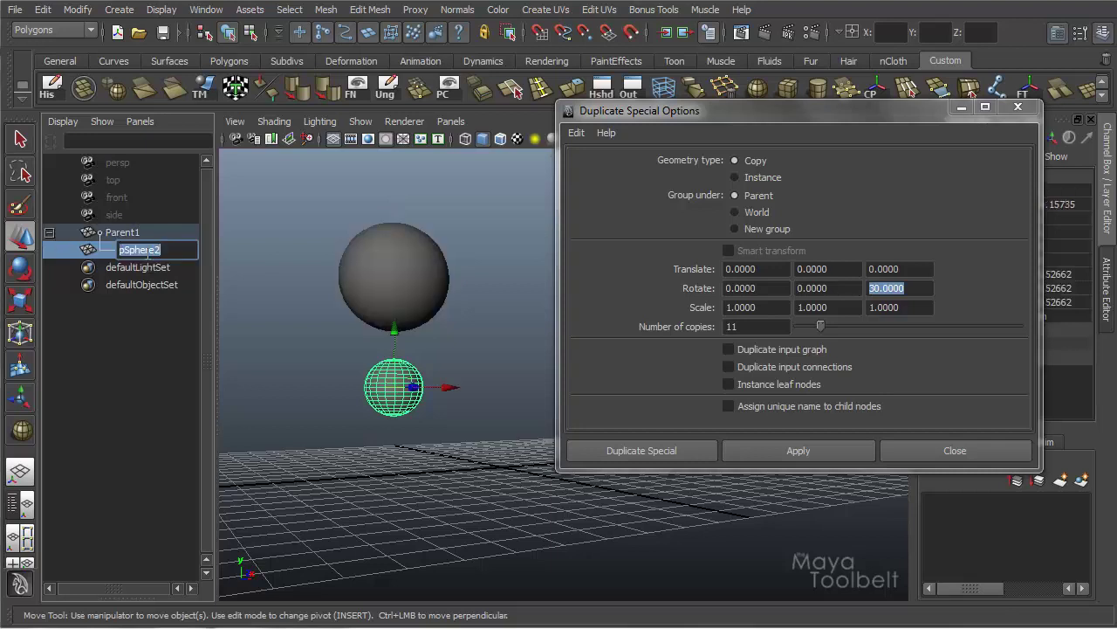
{"action": "type", "text": "Child1"}
{"action": "key", "text": "Return"}
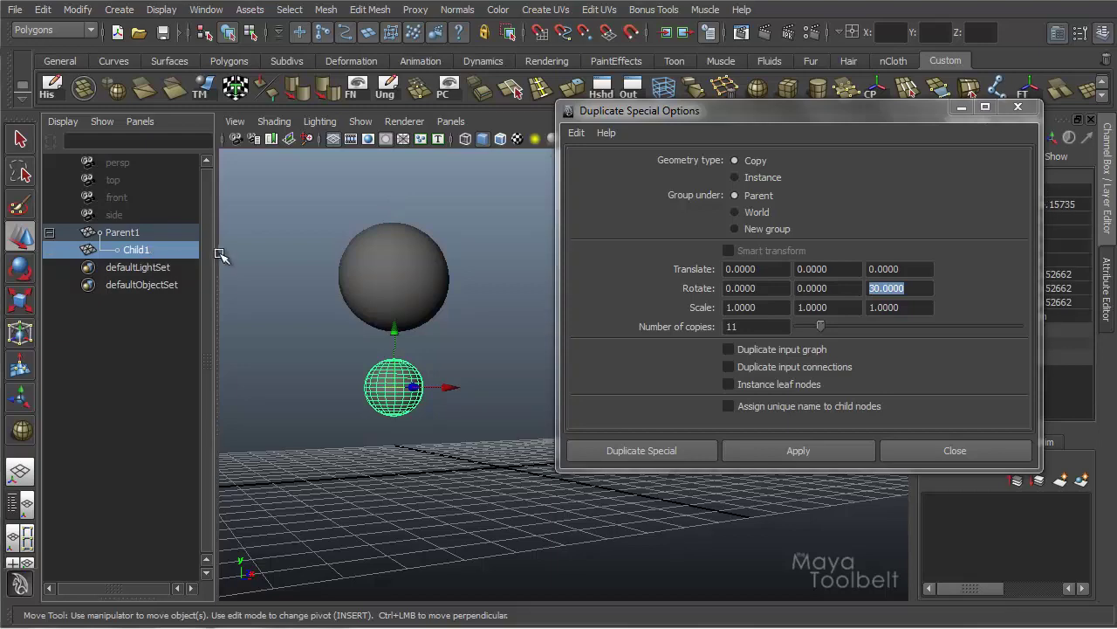
Select the Parent1 sphere and reset the Duplicate Special options to their default settings
{"action": "left_click", "coordinate": [445, 316]}
{"action": "mouse_move", "coordinate": [445, 314]}
{"action": "left_mouse_down", "text": "alt"}
{"action": "mouse_move", "coordinate": [462, 337]}
{"action": "mouse_move", "coordinate": [449, 316]}
{"action": "left_mouse_up", "text": "alt"}
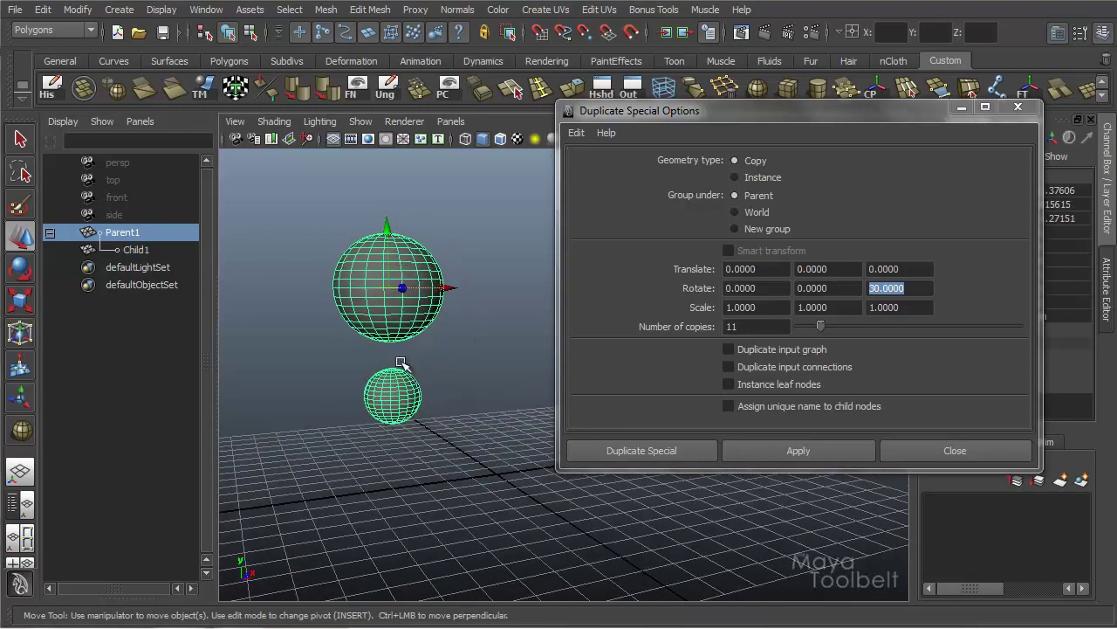
{"action": "middle_click_drag", "start_coordinate": [492, 341], "coordinate": [432, 340], "text": "alt"}
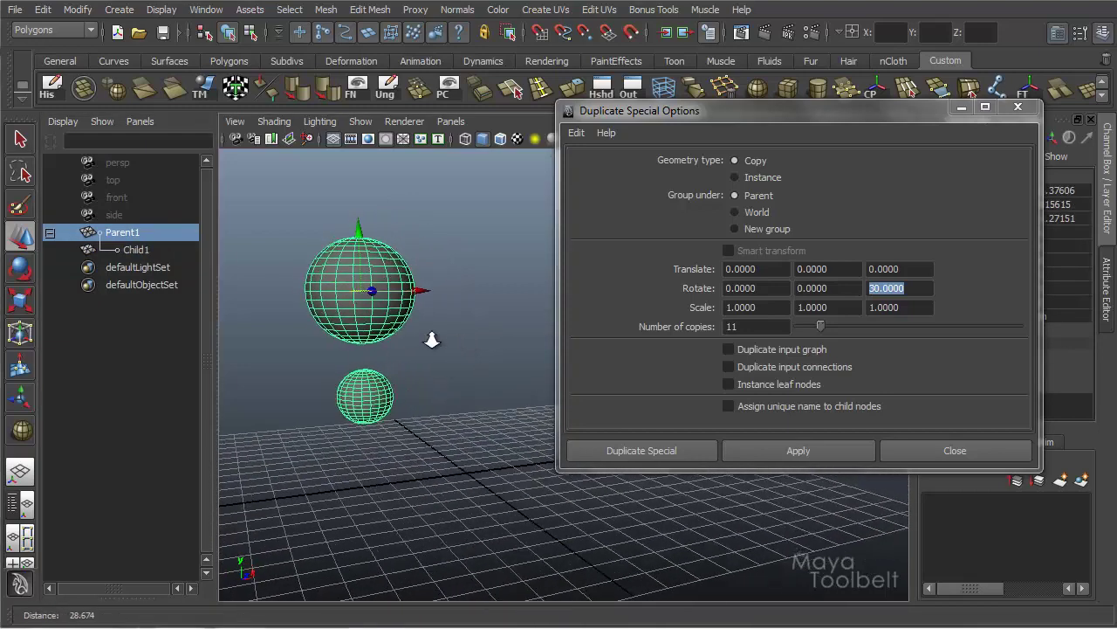
{"action": "left_click_drag", "start_coordinate": [432, 339], "coordinate": [448, 364], "text": "alt"}
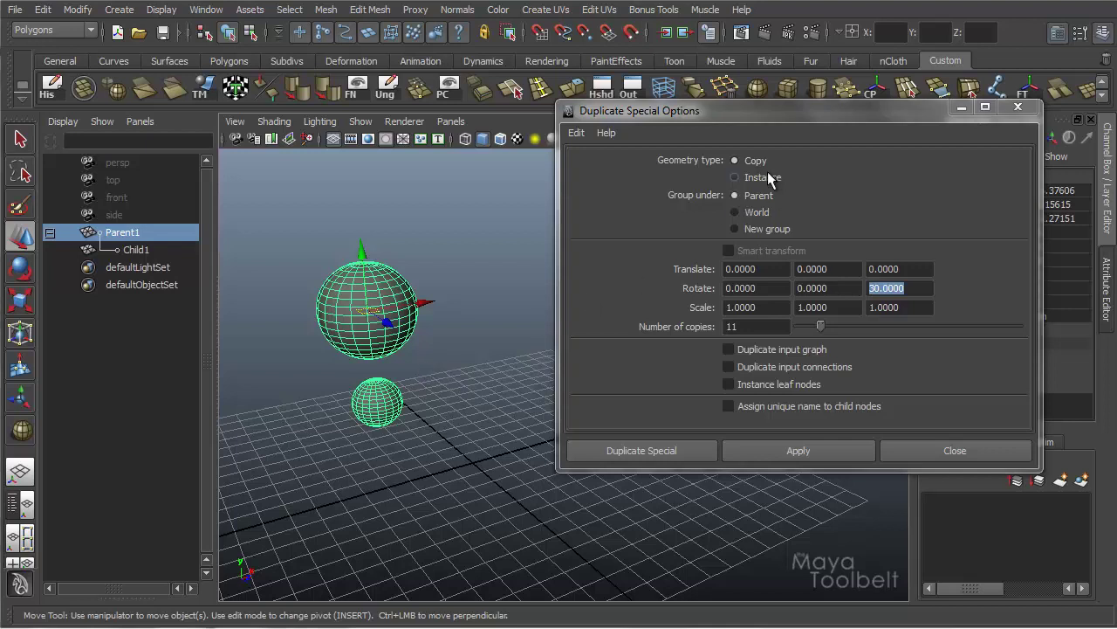
{"action": "left_click", "coordinate": [576, 133]}
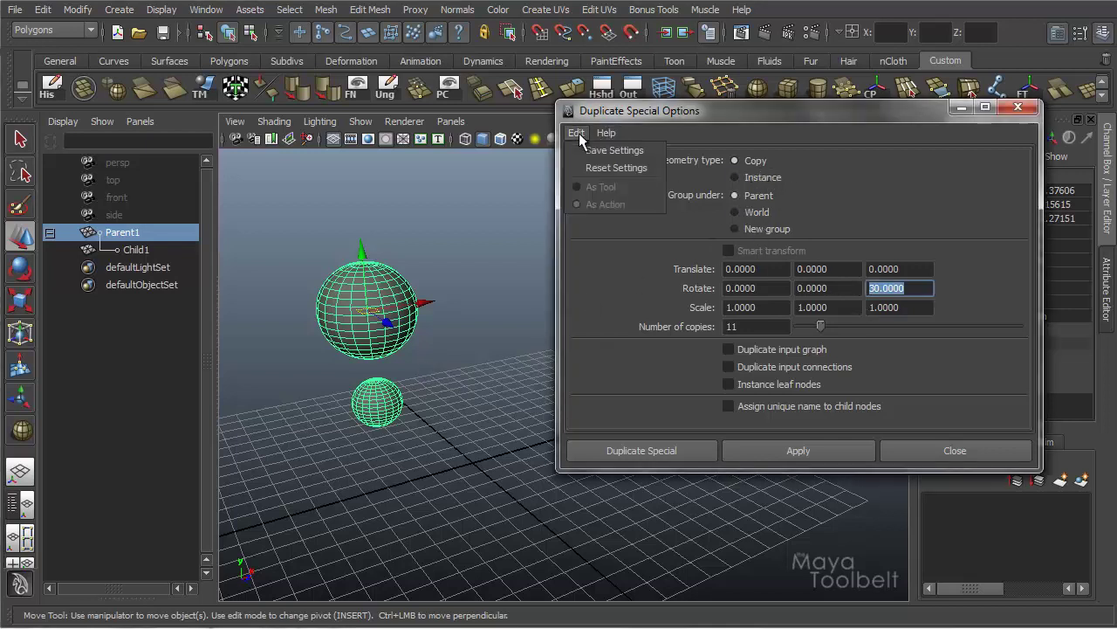
{"action": "left_click", "coordinate": [597, 169]}
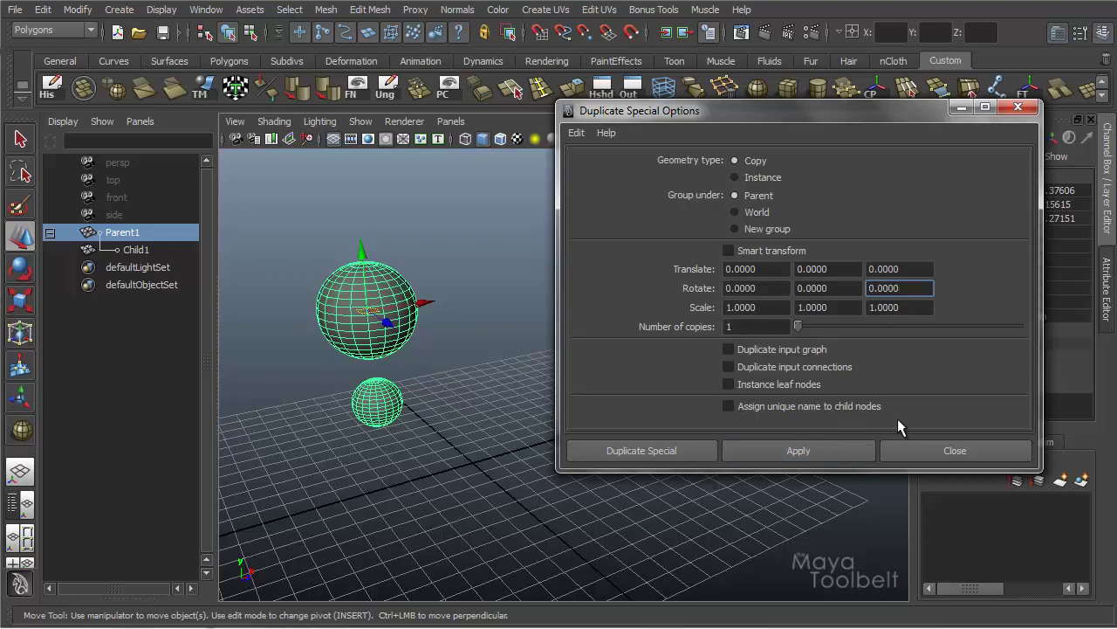
Duplicate Parent1 with the default options, move the copy to about X 2.17, and compare the child names of both hierarchies
{"action": "left_click", "coordinate": [791, 451]}
{"action": "left_click_drag", "start_coordinate": [423, 306], "coordinate": [511, 286]}
{"action": "left_click", "coordinate": [50, 268]}
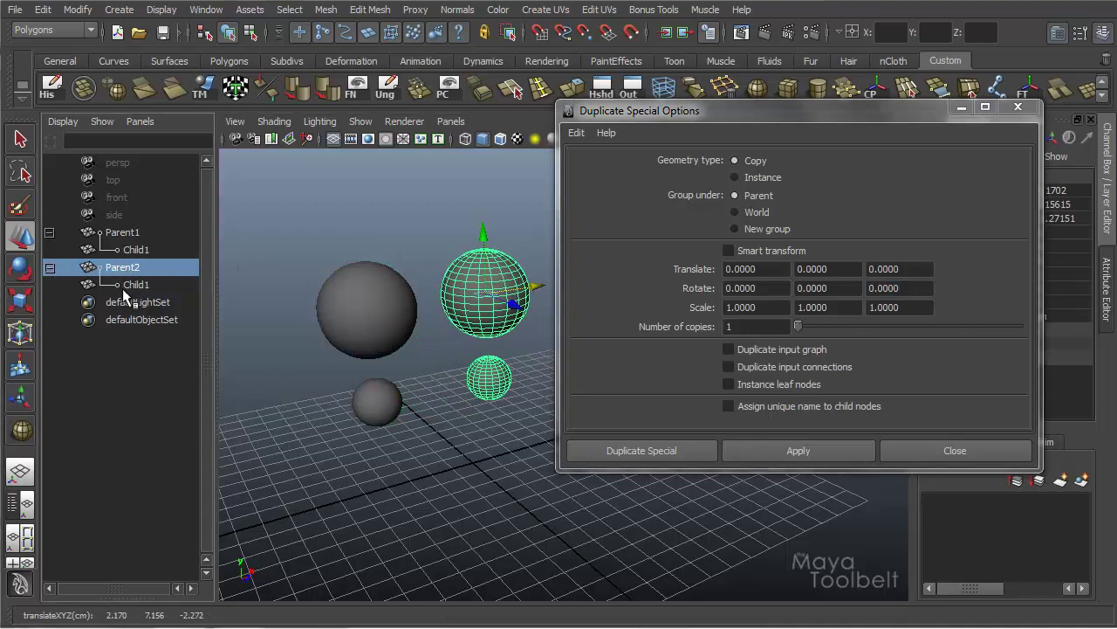
{"action": "left_click", "coordinate": [181, 284]}
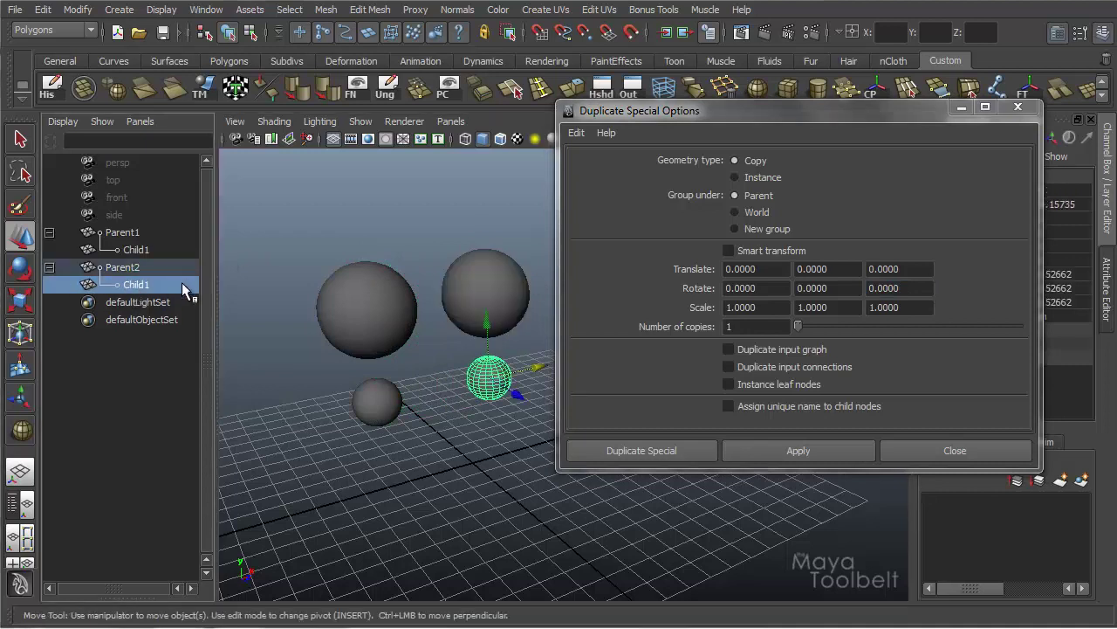
{"action": "left_click", "coordinate": [123, 233]}
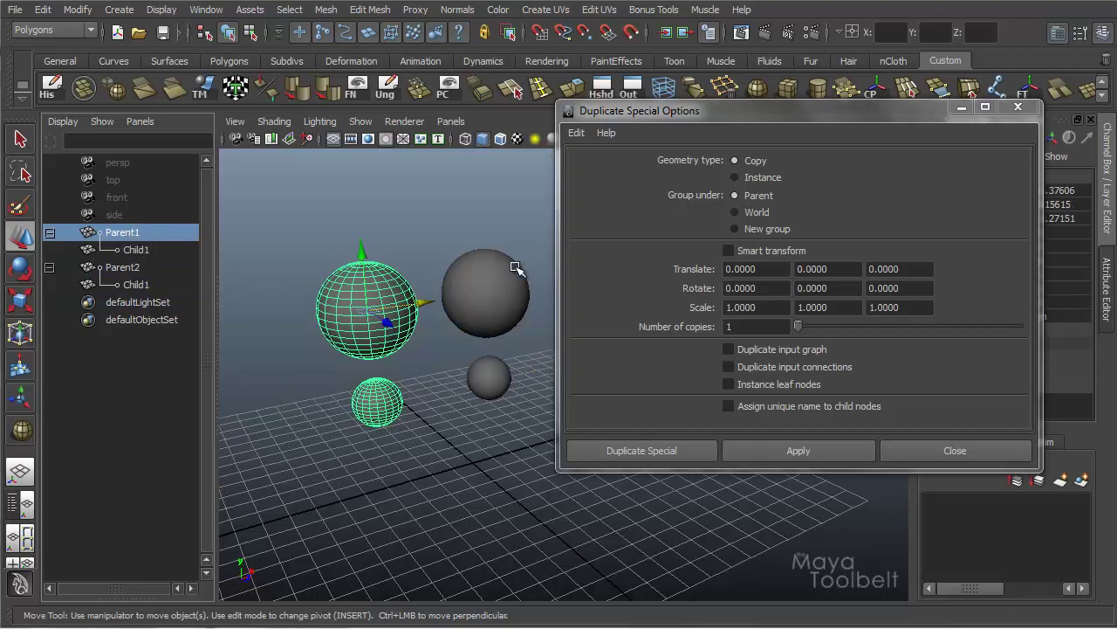
{"action": "middle_click_drag", "start_coordinate": [458, 360], "coordinate": [400, 322], "text": "alt"}
{"action": "left_click", "coordinate": [141, 270]}
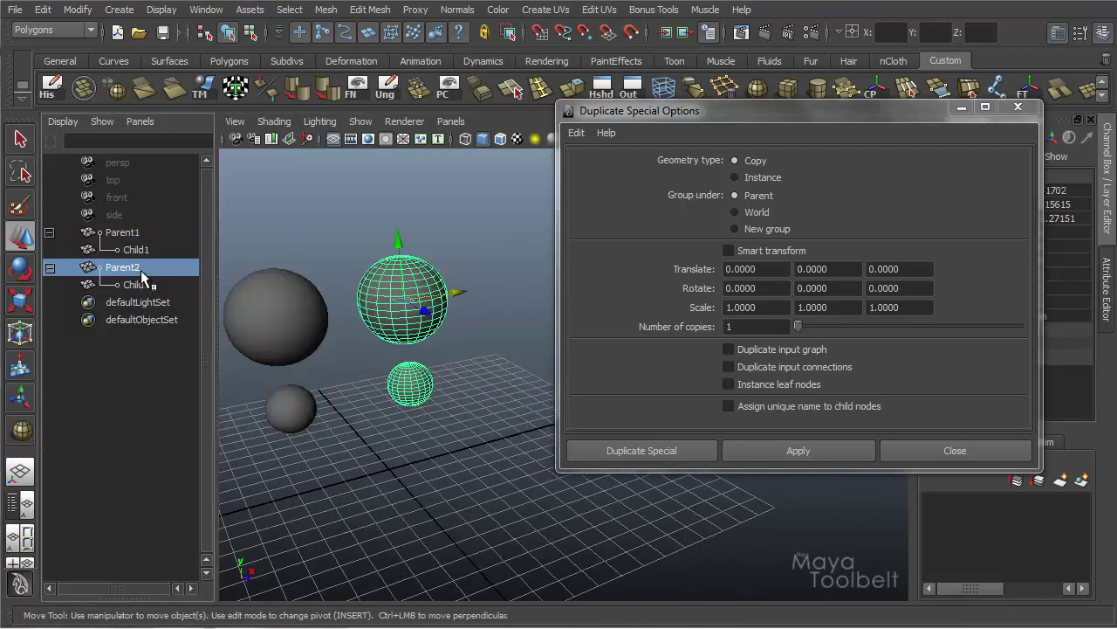
Duplicate Parent1 again, move the new copy to about X 7.685, and expand it to inspect its child's name
{"action": "left_click", "coordinate": [294, 319]}
{"action": "key", "text": "ctrl+shift+d"}
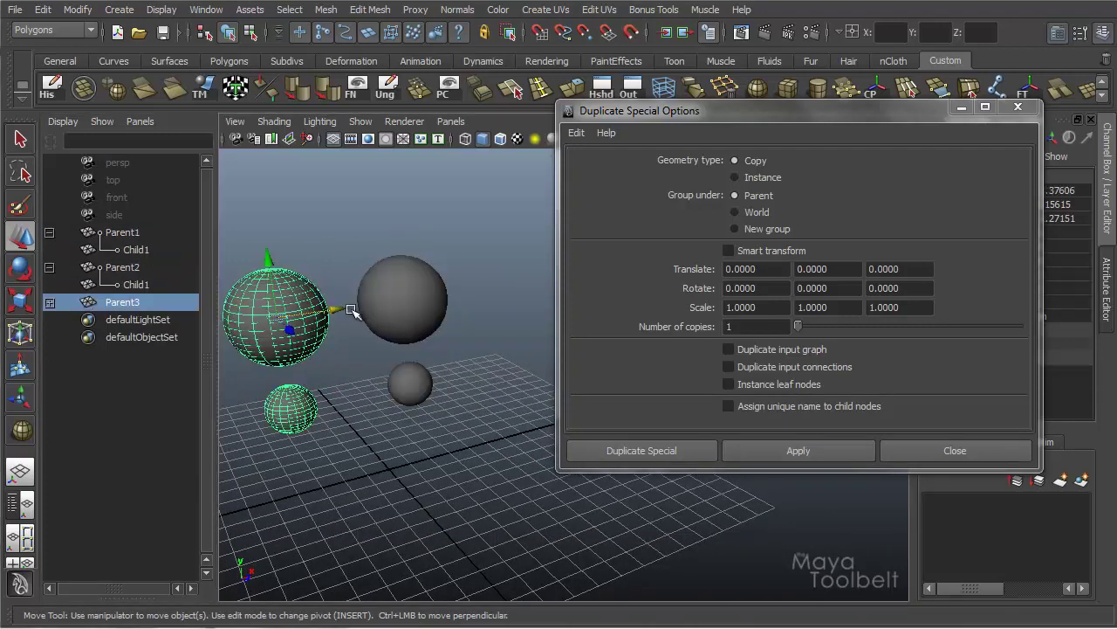
{"action": "left_click_drag", "start_coordinate": [339, 308], "coordinate": [540, 283]}
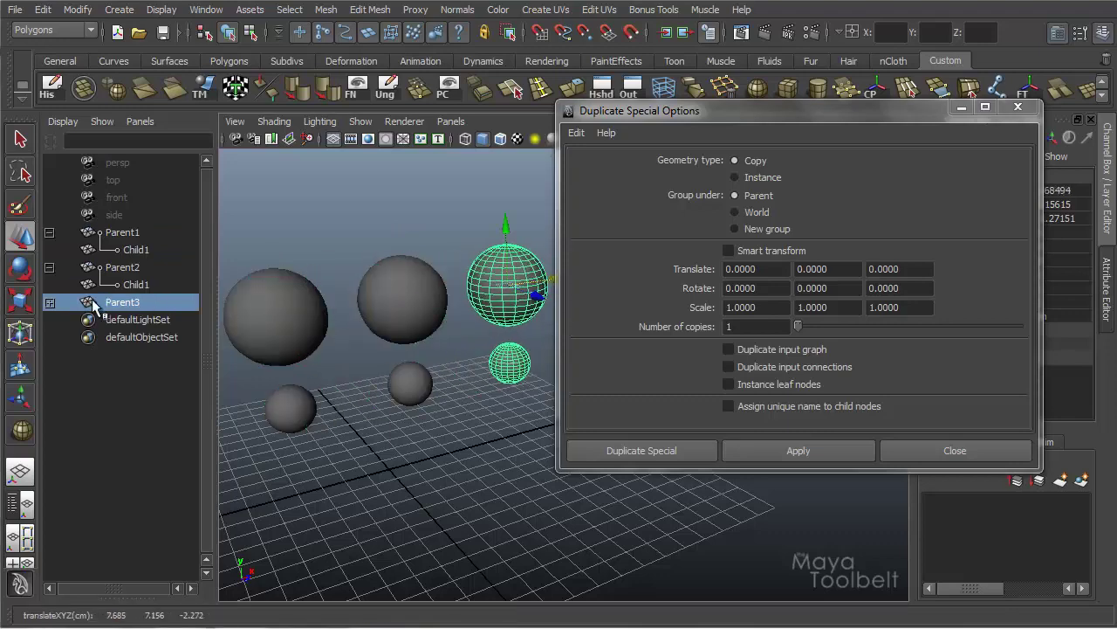
{"action": "left_click", "coordinate": [50, 302]}
{"action": "left_click", "coordinate": [137, 320]}
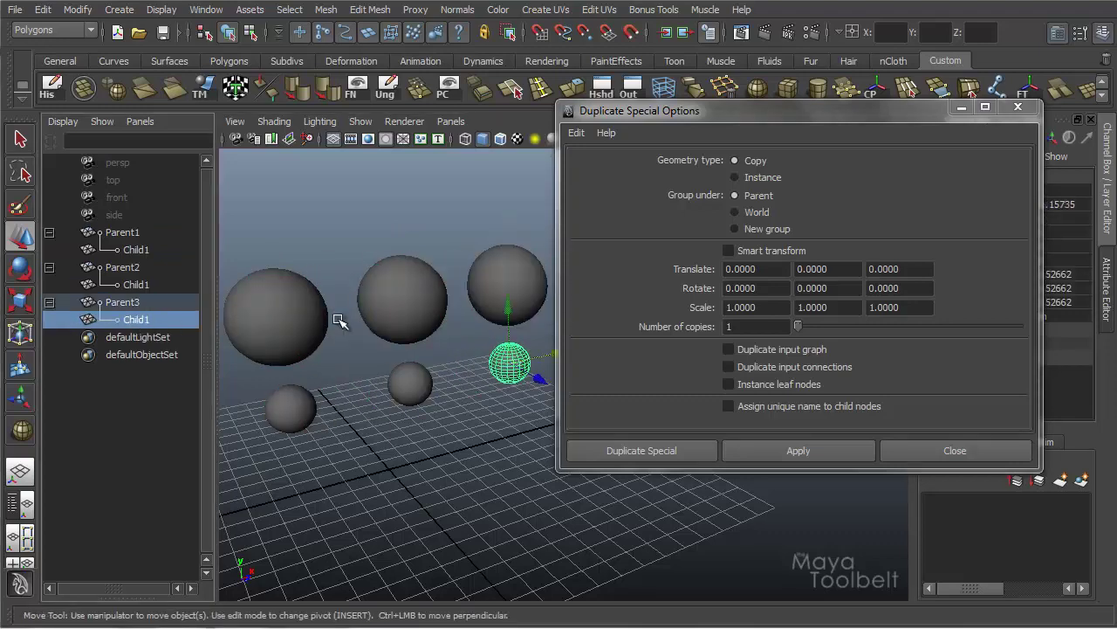
{"action": "mouse_move", "coordinate": [399, 344]}
{"action": "left_mouse_down", "text": "alt"}
{"action": "mouse_move", "coordinate": [357, 349]}
{"action": "mouse_move", "coordinate": [453, 354]}
{"action": "mouse_move", "coordinate": [410, 352]}
{"action": "left_mouse_up", "text": "alt"}
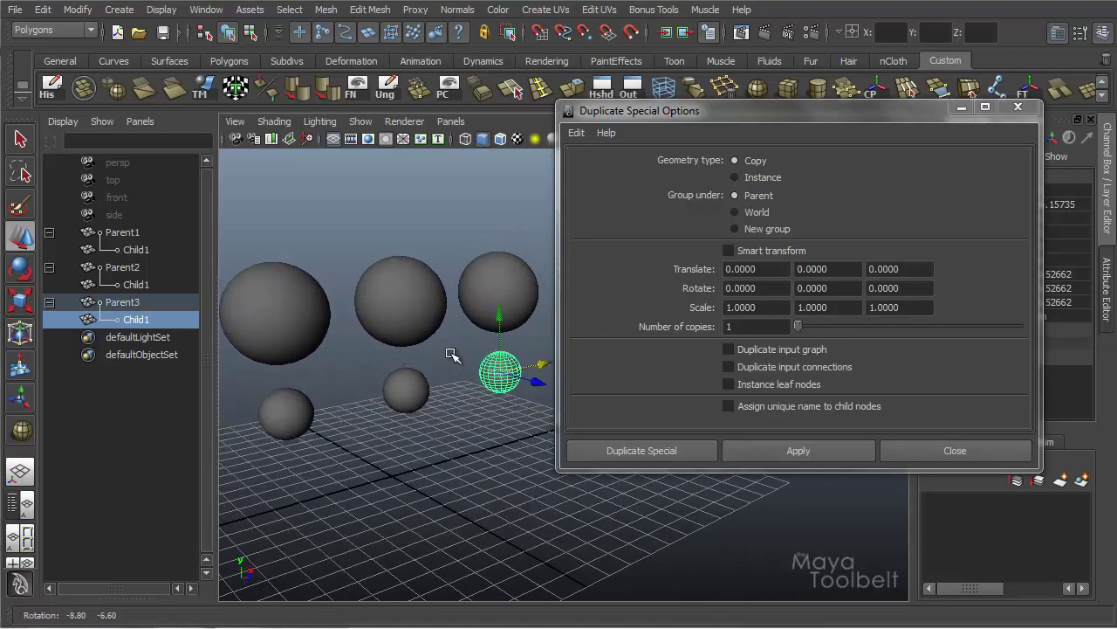
Delete the duplicated hierarchies Parent2 and Parent3
{"action": "left_click", "coordinate": [126, 268]}
{"action": "left_click", "coordinate": [134, 303], "text": "shift"}
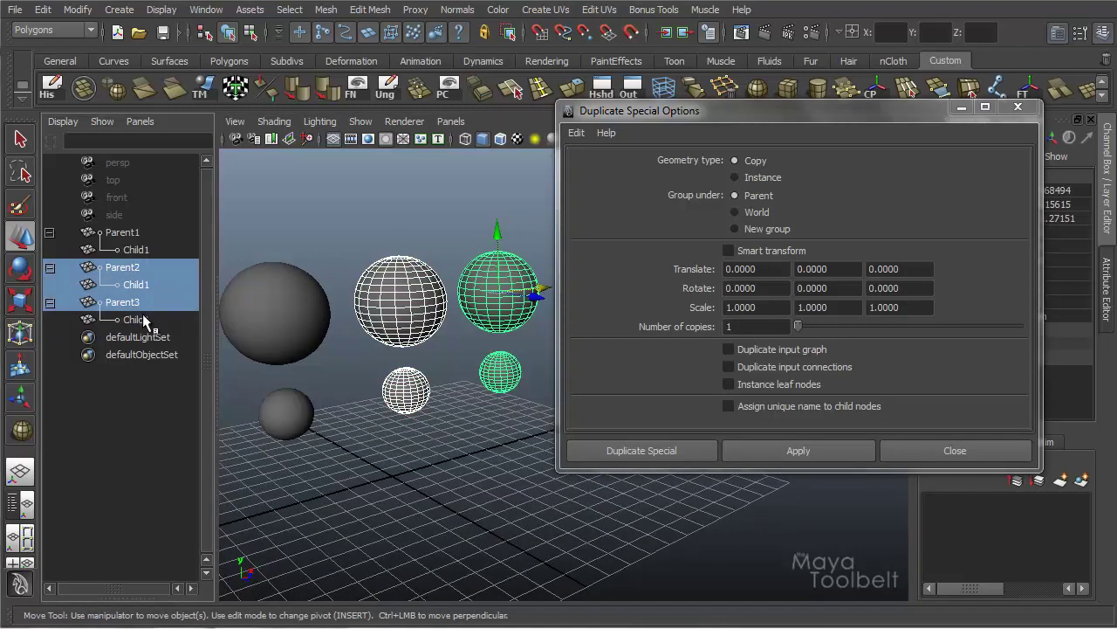
{"action": "left_click", "coordinate": [138, 302]}
{"action": "left_click", "coordinate": [135, 271]}
{"action": "left_click", "coordinate": [148, 302], "text": "ctrl"}
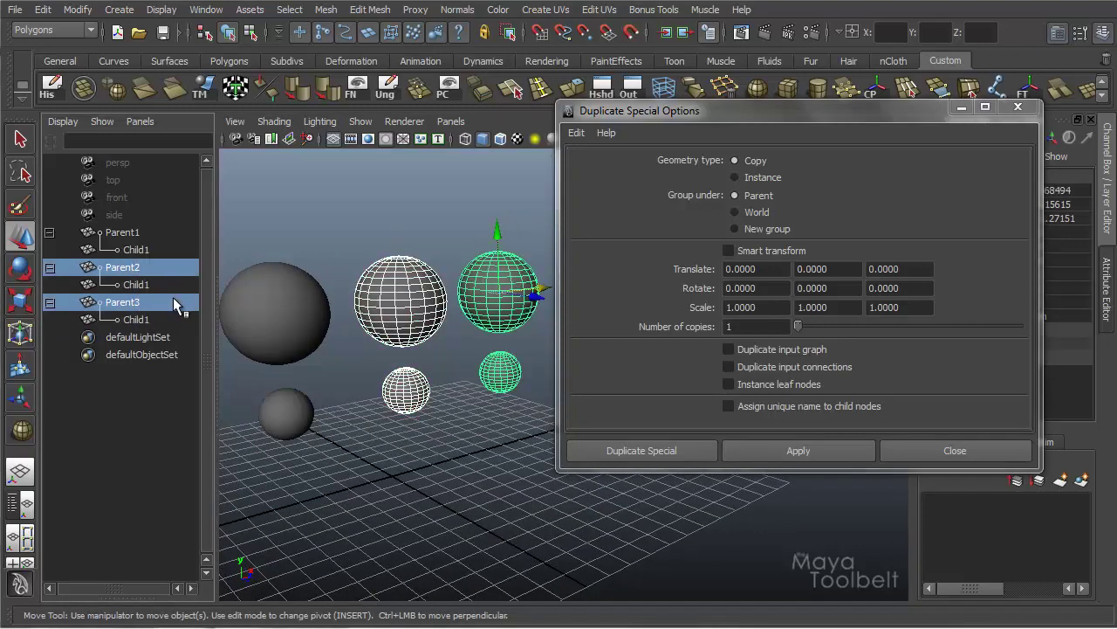
{"action": "key", "text": "Delete"}
Duplicate Parent1 with Assign unique name to child nodes enabled, move the copy to about X 1.725, and inspect its child's name
{"action": "left_click", "coordinate": [271, 297]}
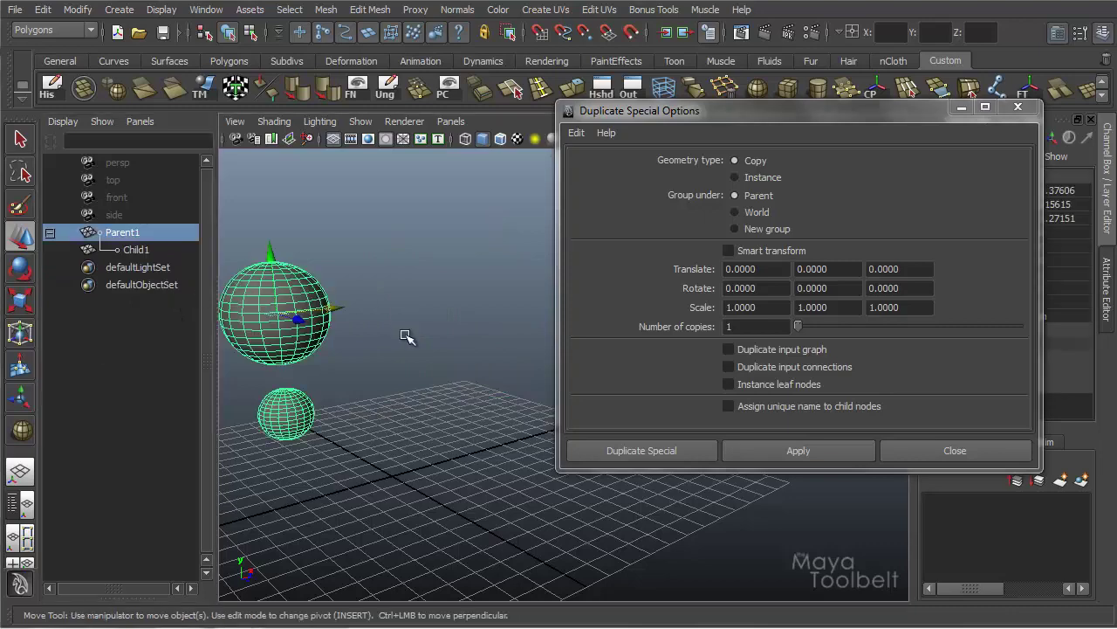
{"action": "right_click_drag", "start_coordinate": [406, 337], "coordinate": [506, 369], "text": "alt"}
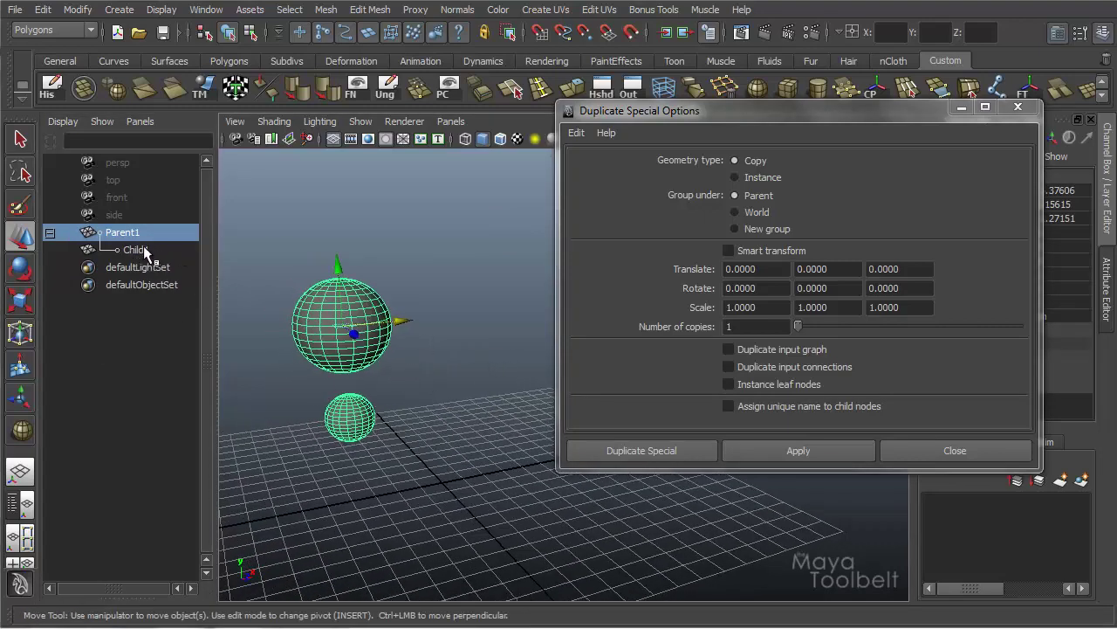
{"action": "left_click", "coordinate": [788, 405]}
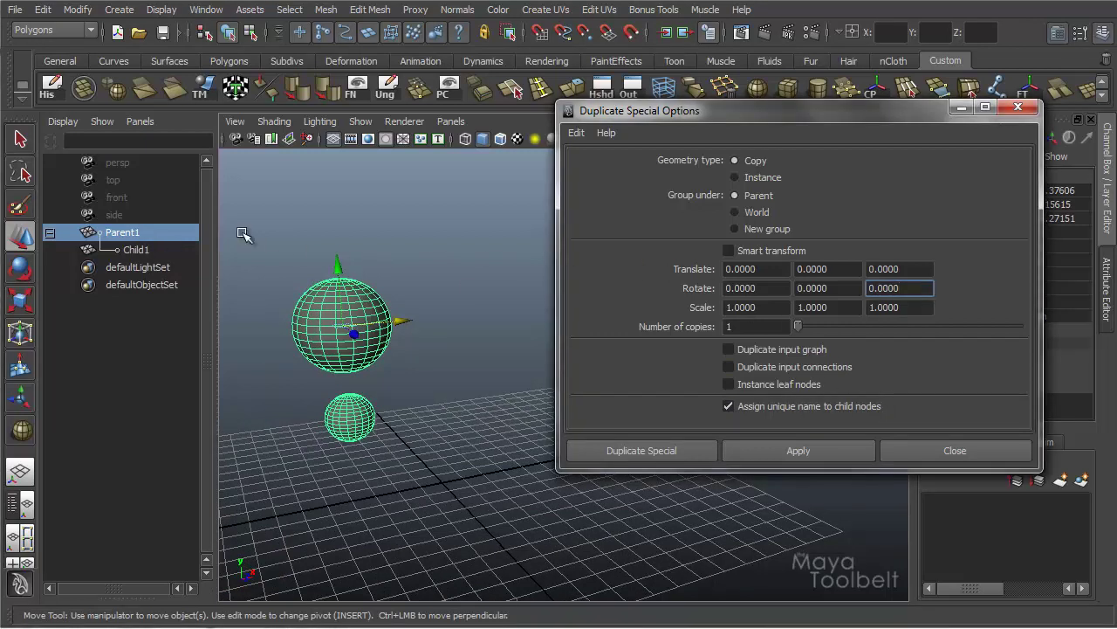
{"action": "left_click", "coordinate": [795, 451]}
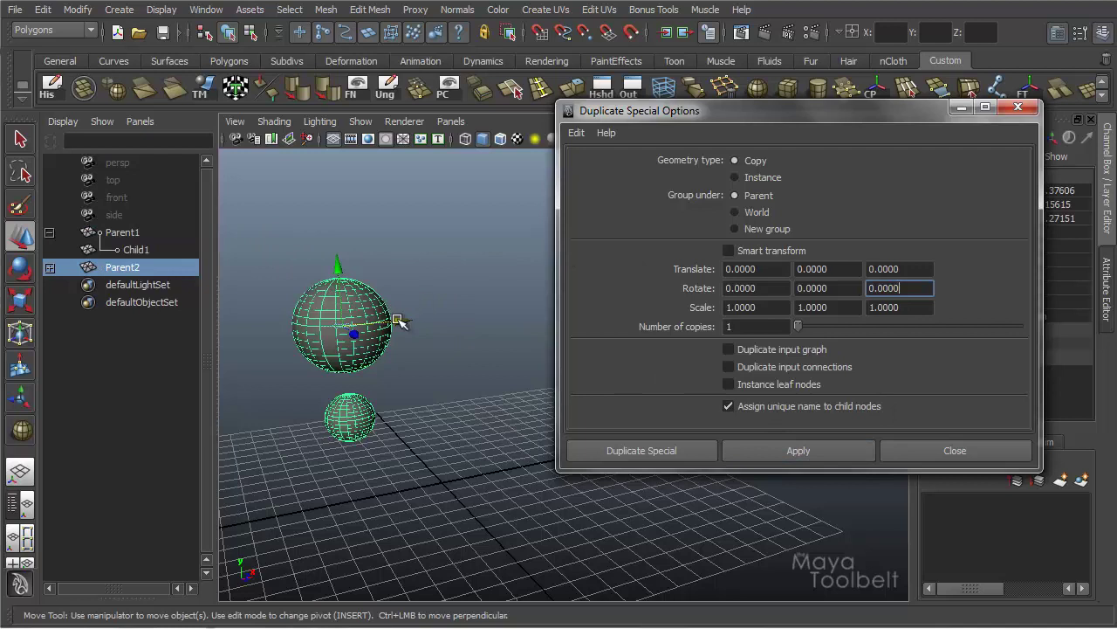
{"action": "left_click_drag", "start_coordinate": [400, 321], "coordinate": [527, 310]}
{"action": "left_click", "coordinate": [48, 267]}
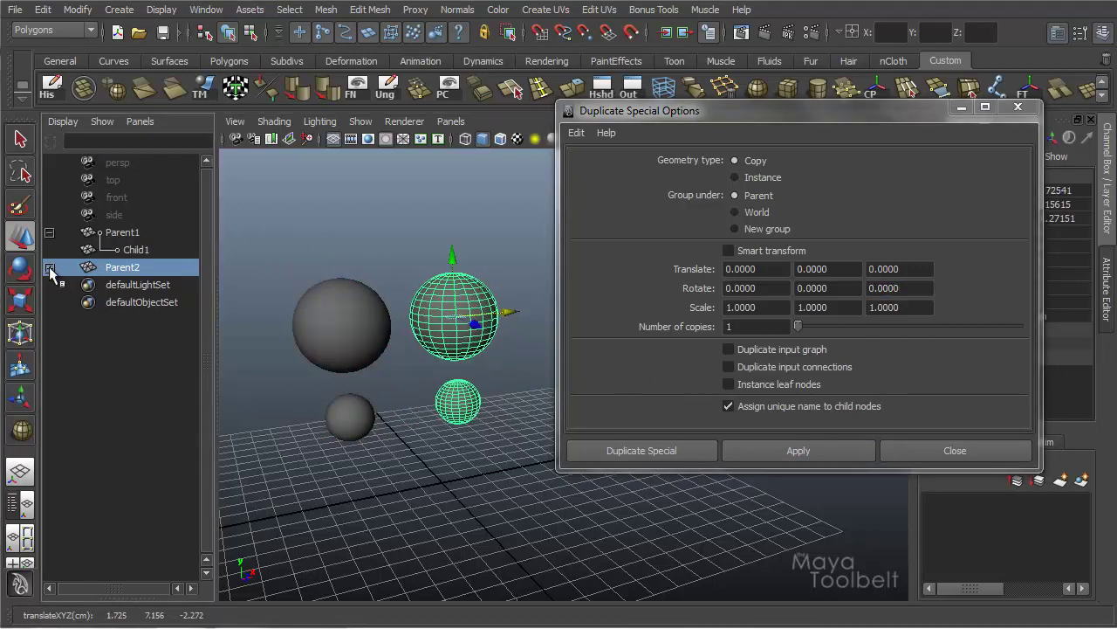
{"action": "left_click", "coordinate": [146, 284]}
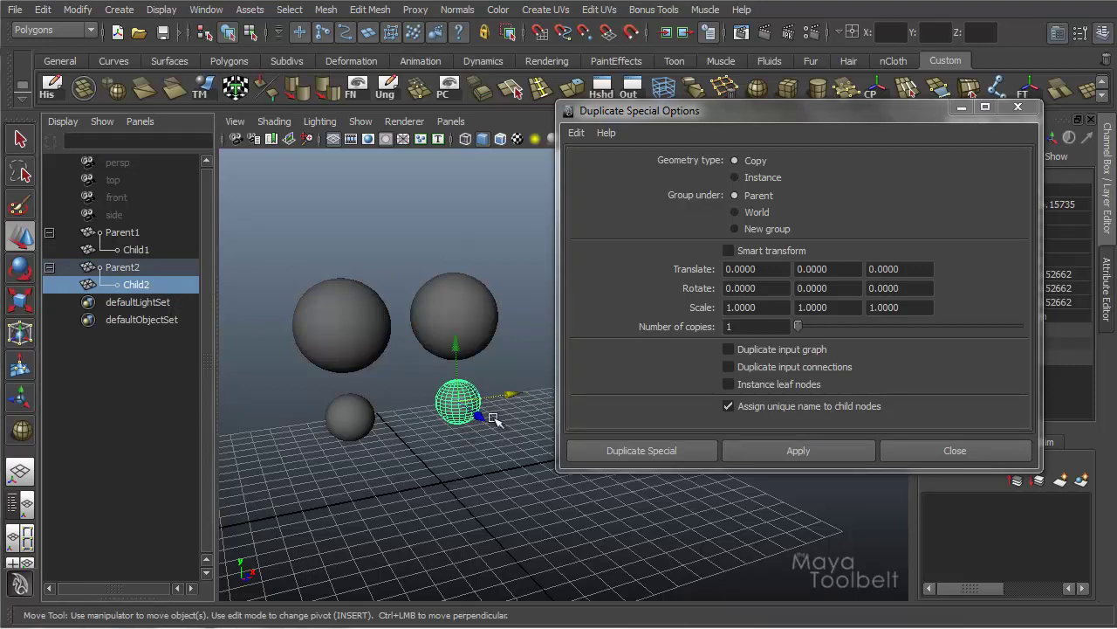
{"action": "left_click", "coordinate": [455, 297]}
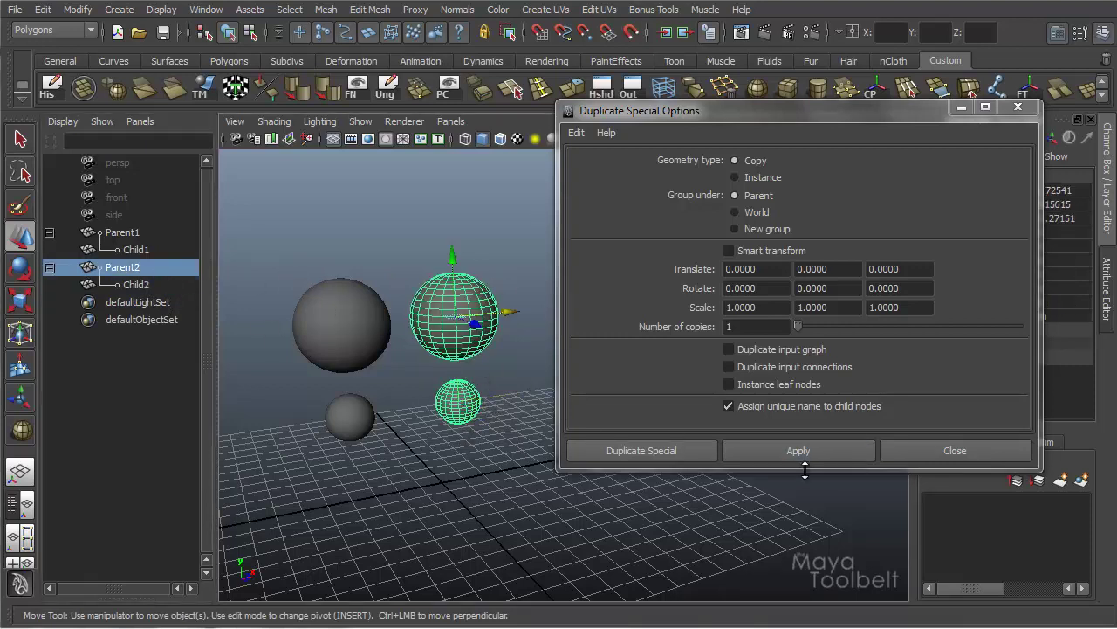
Duplicate Parent1 with Assign unique name to child nodes disabled, and move the copy past Parent2 along X
{"action": "left_click", "coordinate": [728, 406]}
{"action": "left_click", "coordinate": [353, 328]}
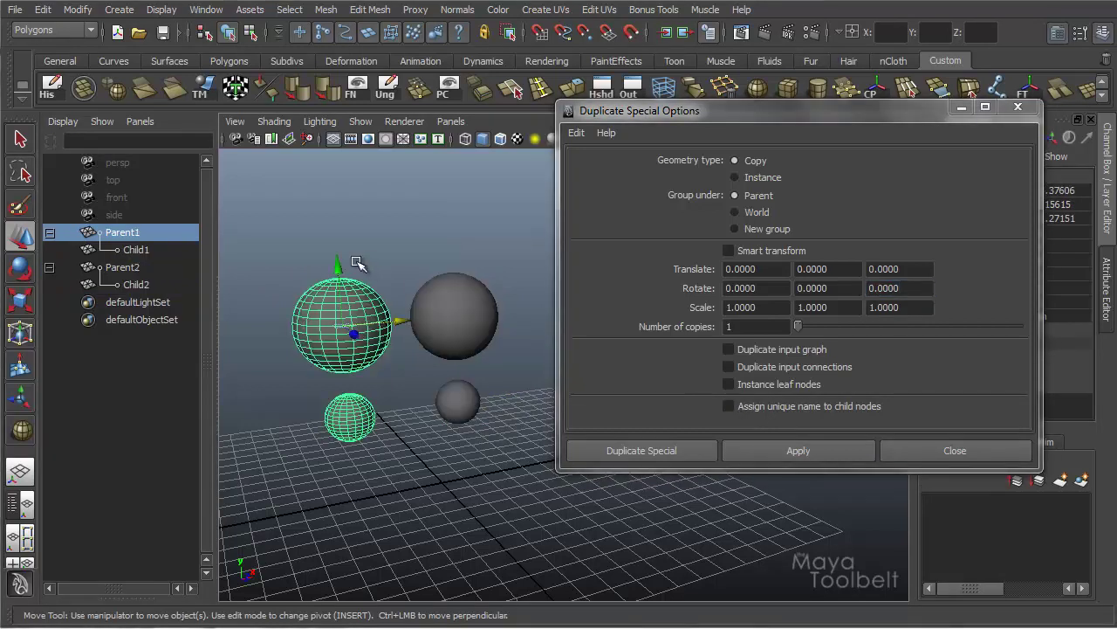
{"action": "left_click", "coordinate": [823, 450]}
{"action": "left_click_drag", "start_coordinate": [400, 320], "coordinate": [601, 304]}
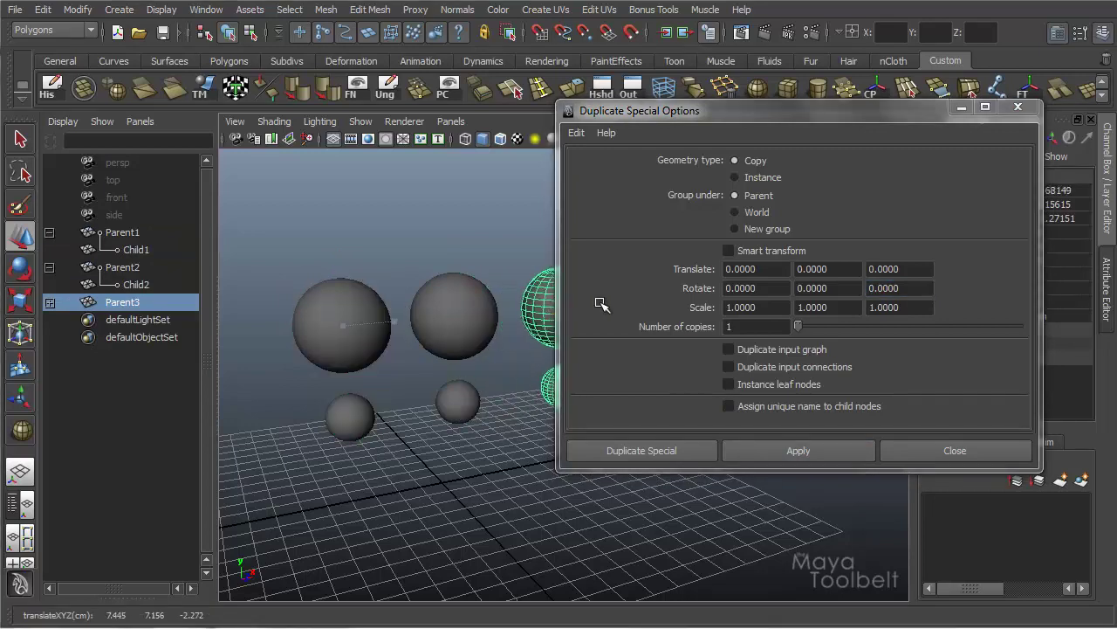
Expand the Parent3 hierarchy and select its child sphere to inspect the child's name
{"action": "middle_click_drag", "start_coordinate": [419, 304], "coordinate": [295, 304], "text": "alt"}
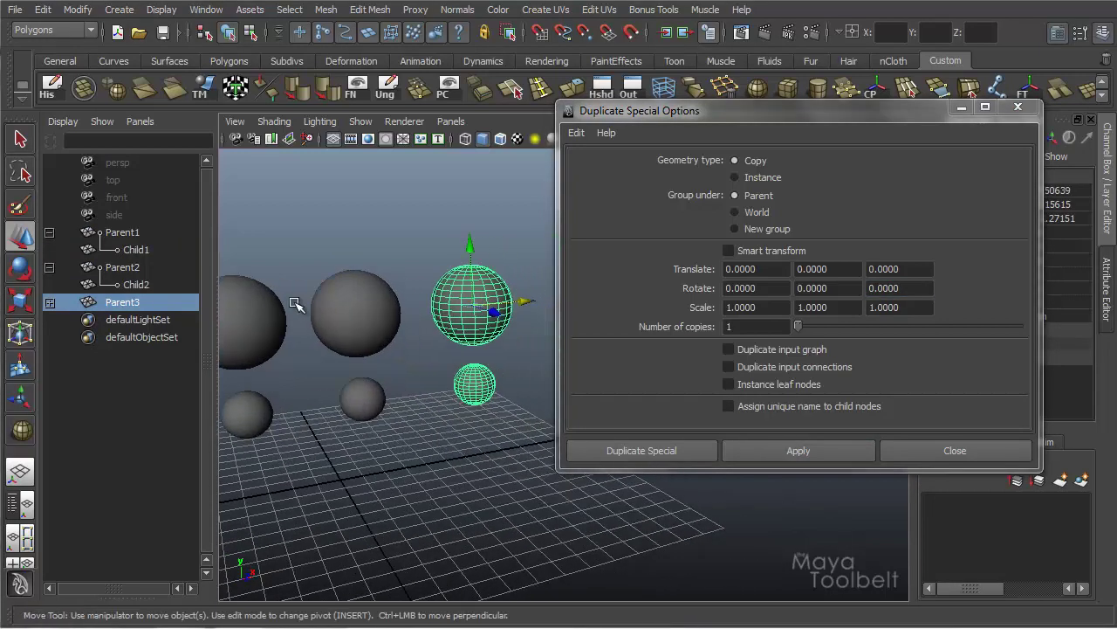
{"action": "left_click", "coordinate": [49, 302]}
{"action": "left_click", "coordinate": [122, 319]}
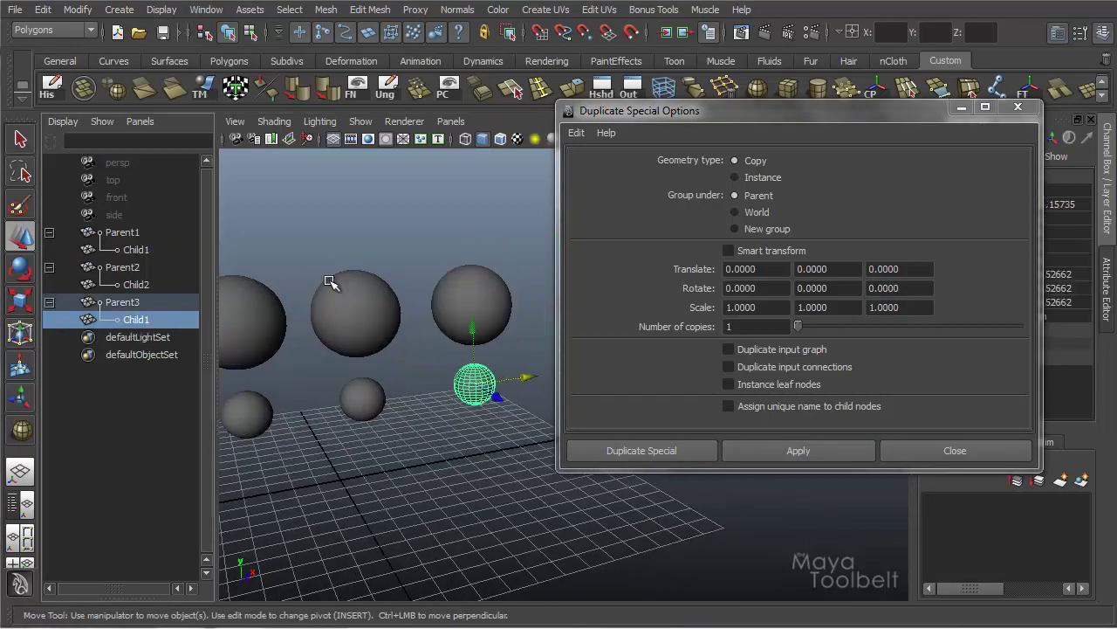
Select the child spheres of Parent1, Parent2 and Parent3 in turn to compare their names across the hierarchies
{"action": "left_click_drag", "start_coordinate": [331, 279], "coordinate": [511, 363], "text": "alt"}
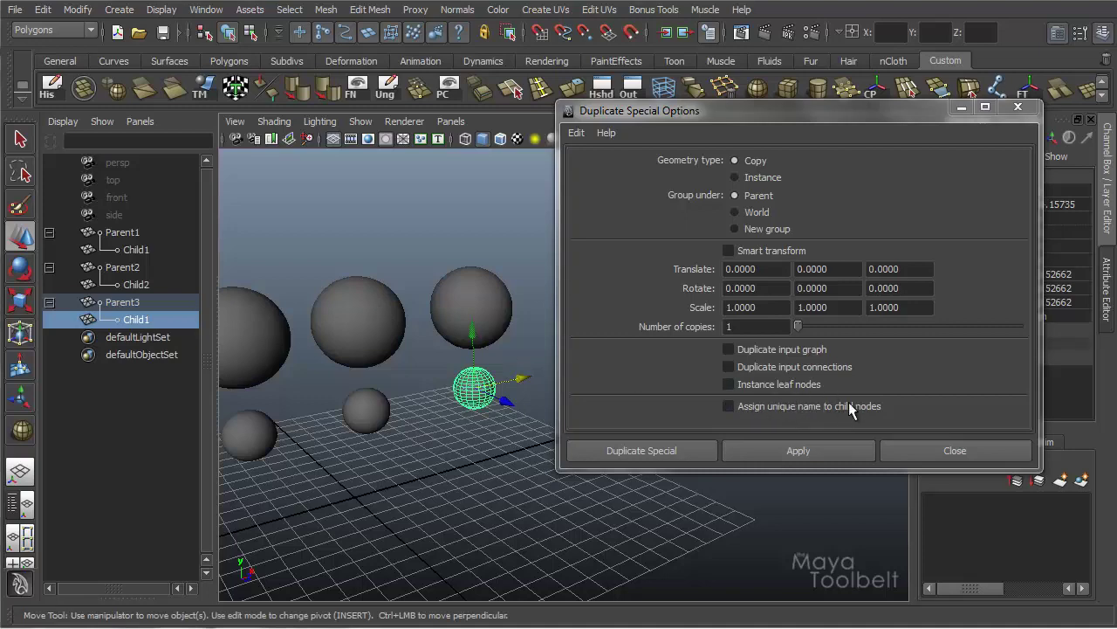
{"action": "middle_click_drag", "start_coordinate": [377, 281], "coordinate": [409, 243], "text": "alt"}
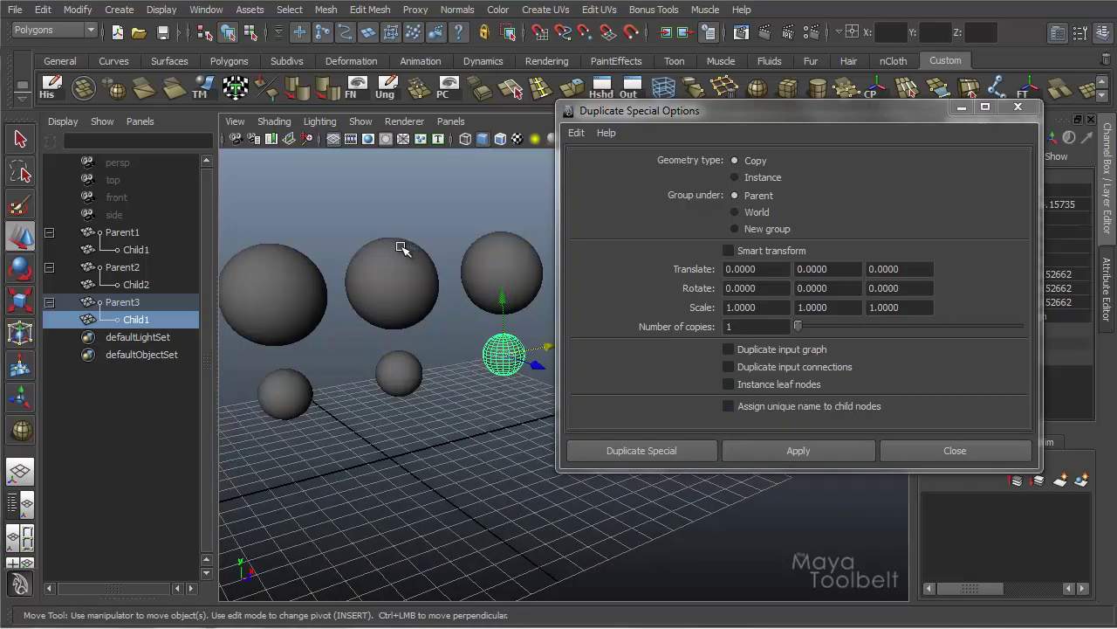
{"action": "left_click_drag", "start_coordinate": [403, 246], "coordinate": [392, 245], "text": "alt"}
{"action": "left_click", "coordinate": [416, 358]}
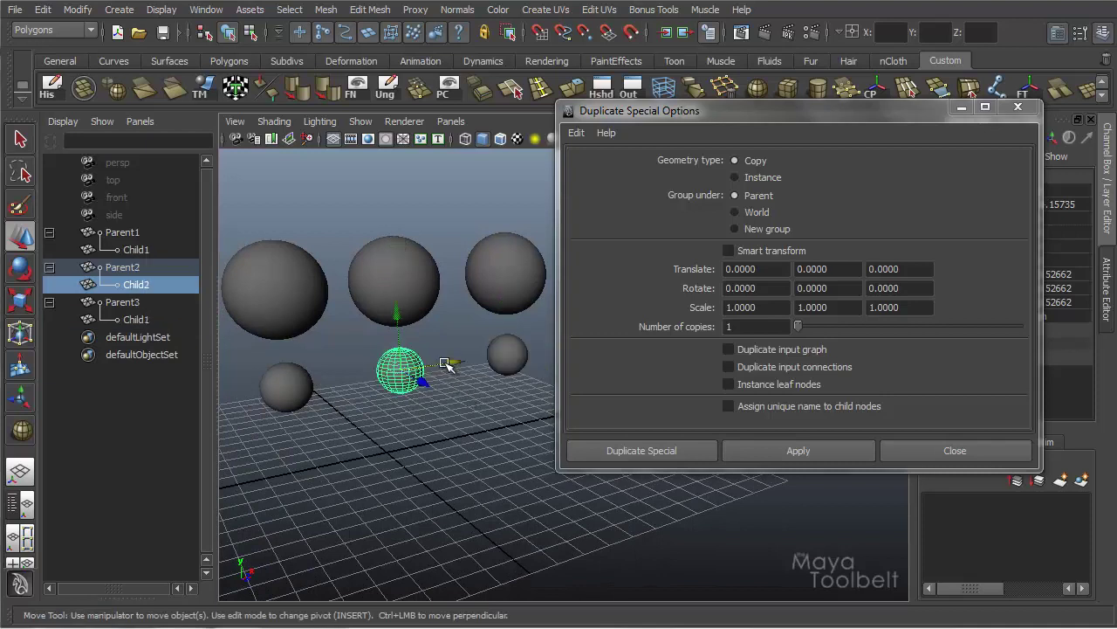
{"action": "left_click", "coordinate": [426, 292]}
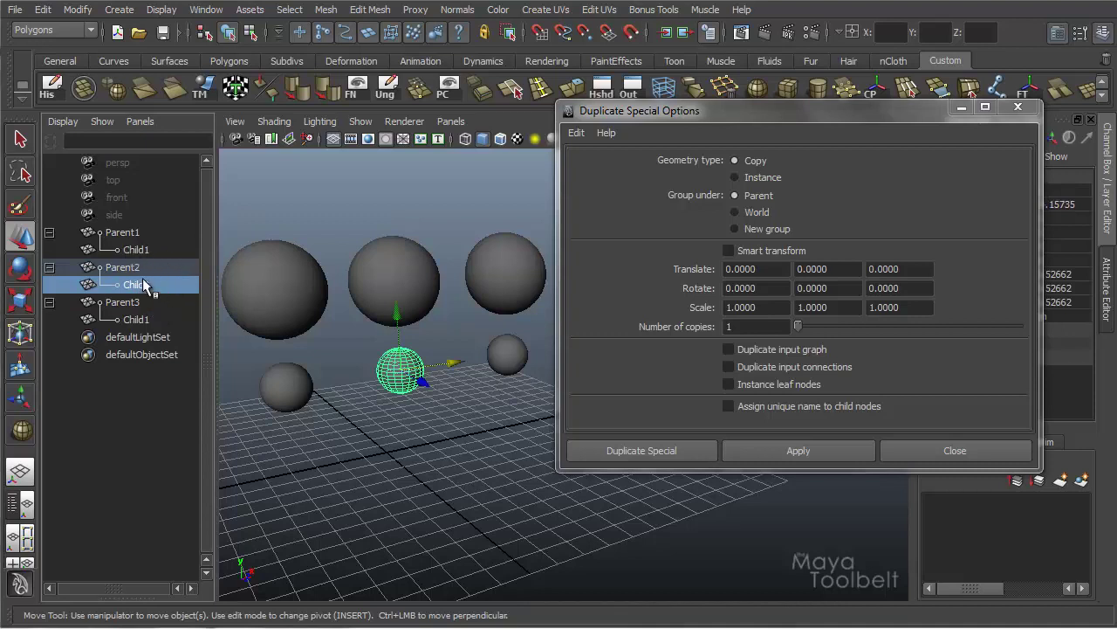
{"action": "left_click", "coordinate": [144, 249]}
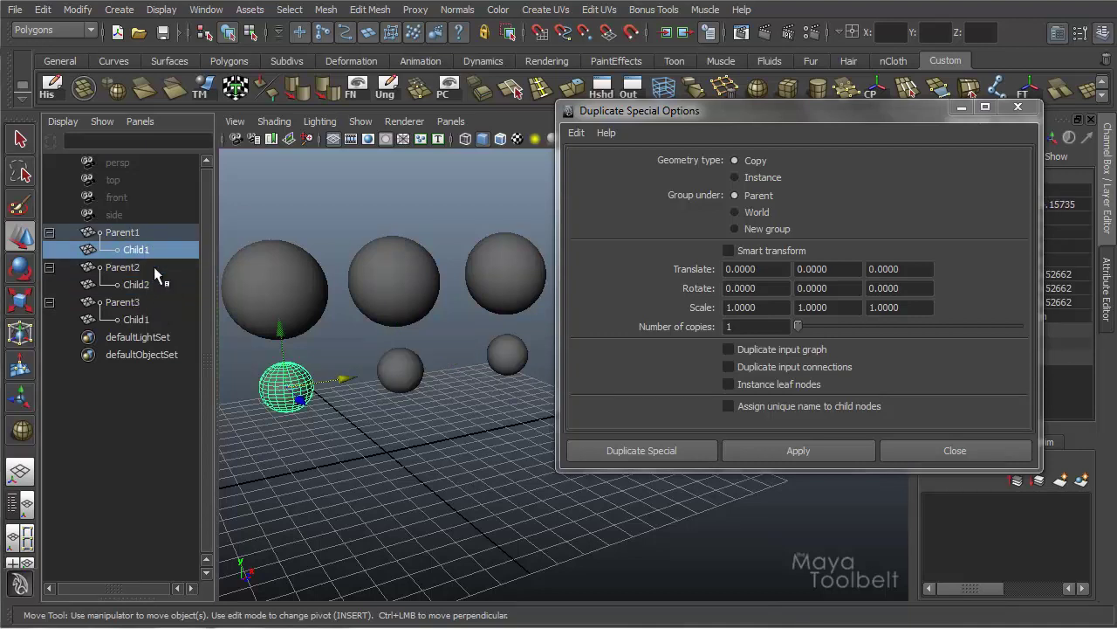
{"action": "left_click", "coordinate": [139, 284]}
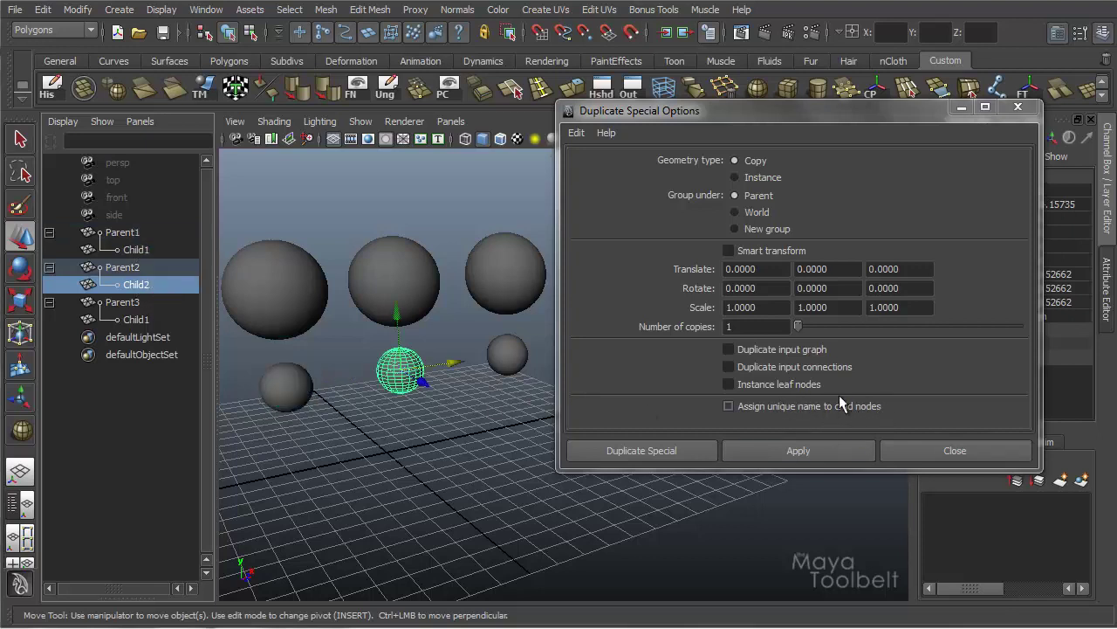
{"action": "left_click", "coordinate": [150, 321]}
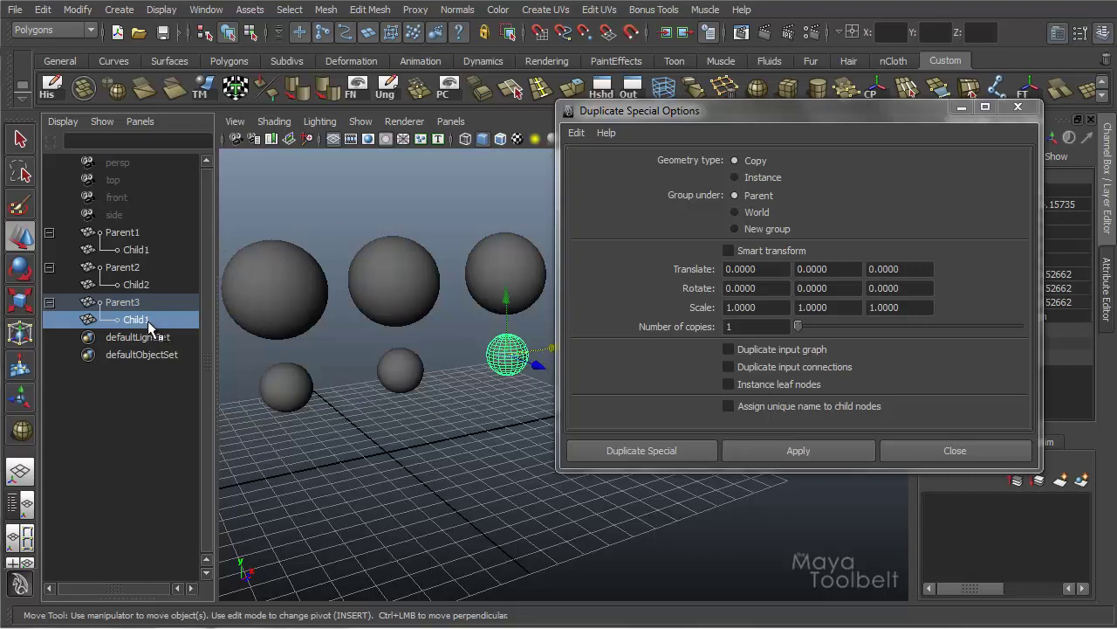
Remove the number from Parent3's name and try to rename it Parent1
{"action": "left_click", "coordinate": [163, 301]}
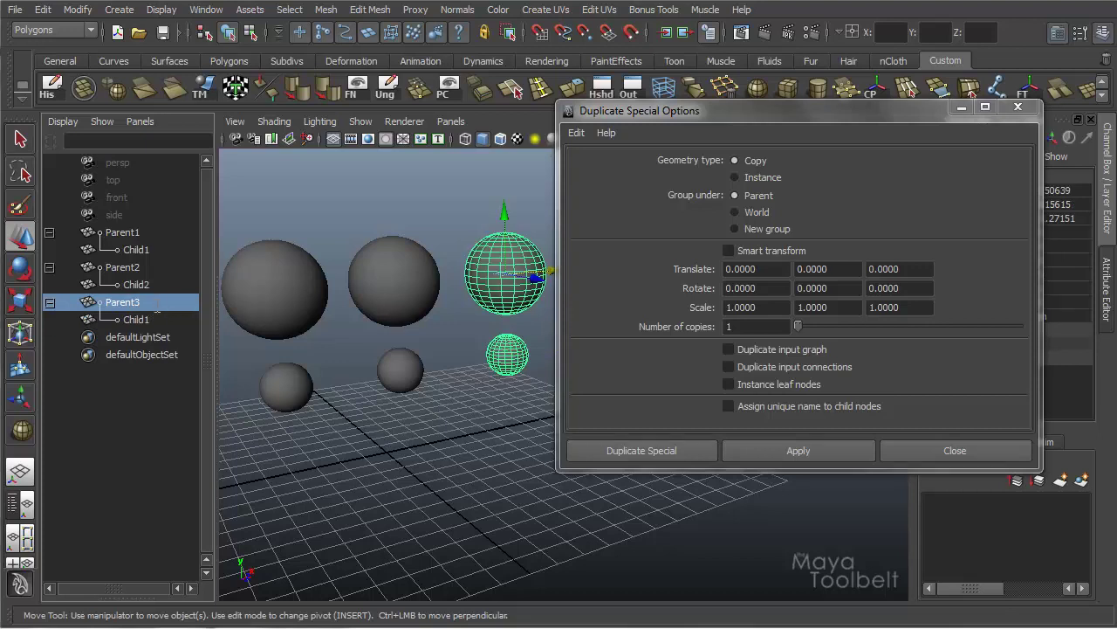
{"action": "double_click", "coordinate": [154, 303]}
{"action": "key", "text": "BackSpace"}
{"action": "key", "text": "Return"}
{"action": "double_click", "coordinate": [161, 301]}
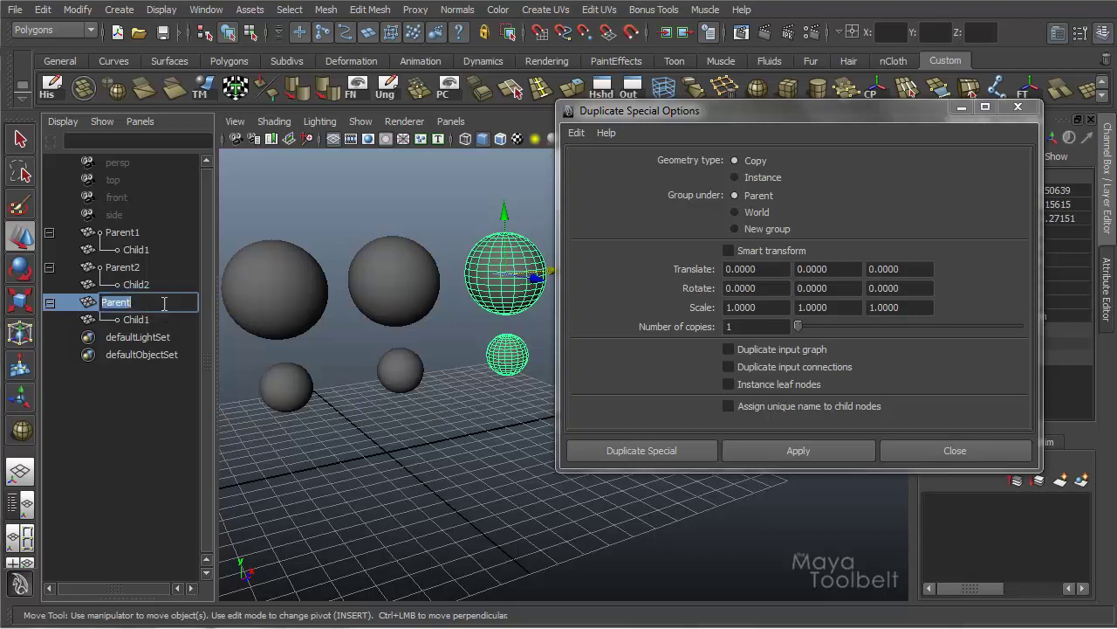
{"action": "type", "text": "1"}
{"action": "key", "text": "Return"}
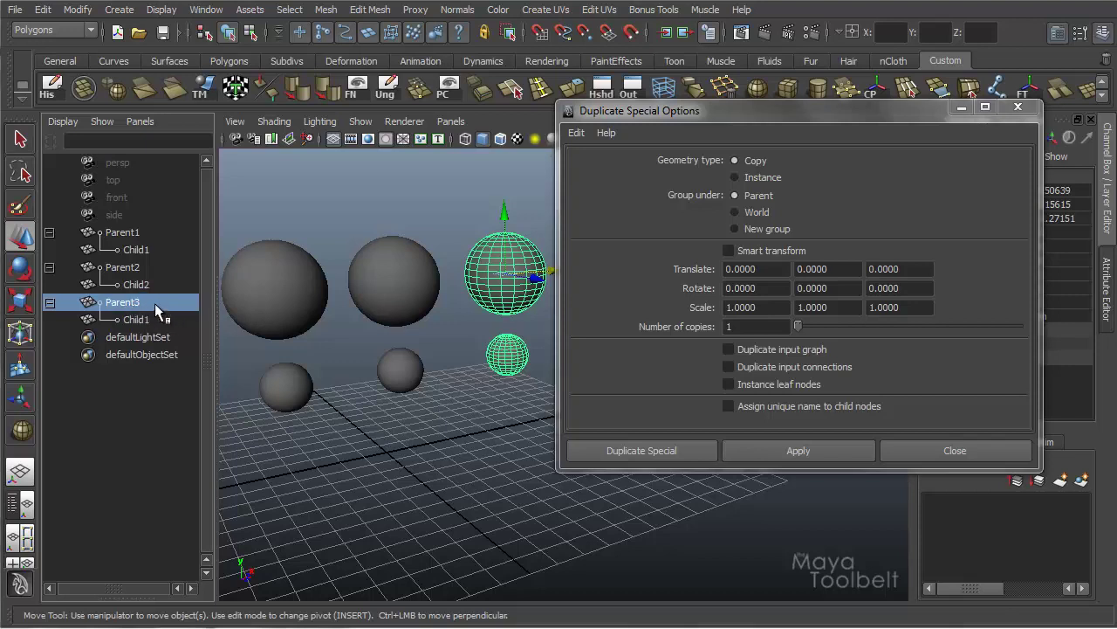
Reparent the child of Parent3 under Parent1, and move it back under Parent3
{"action": "left_click", "coordinate": [145, 321]}
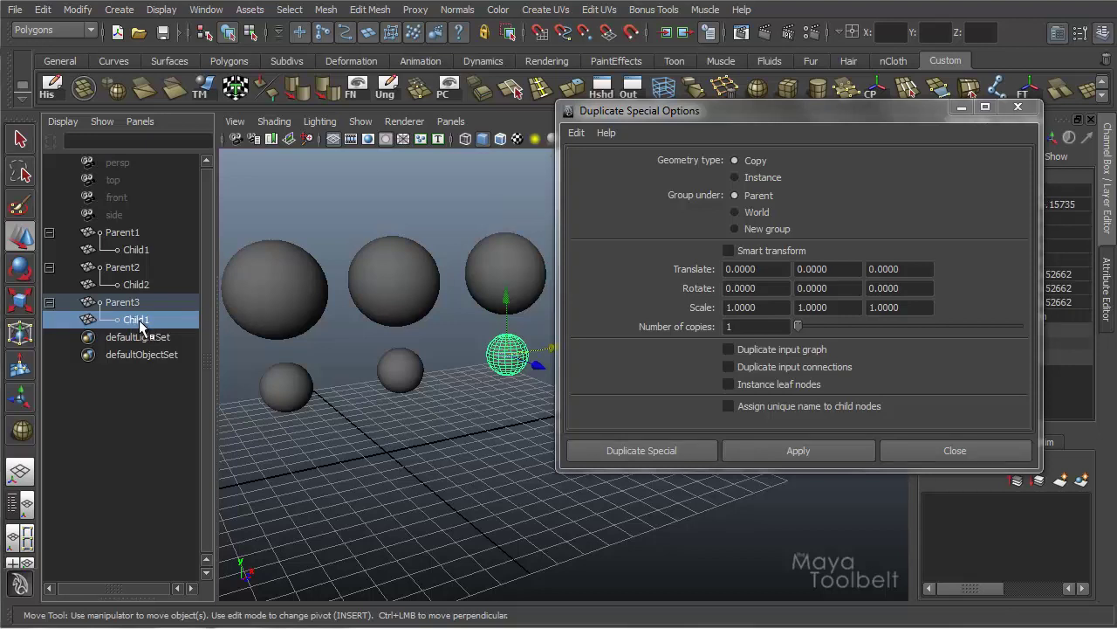
{"action": "left_click_drag", "start_coordinate": [139, 320], "coordinate": [129, 235]}
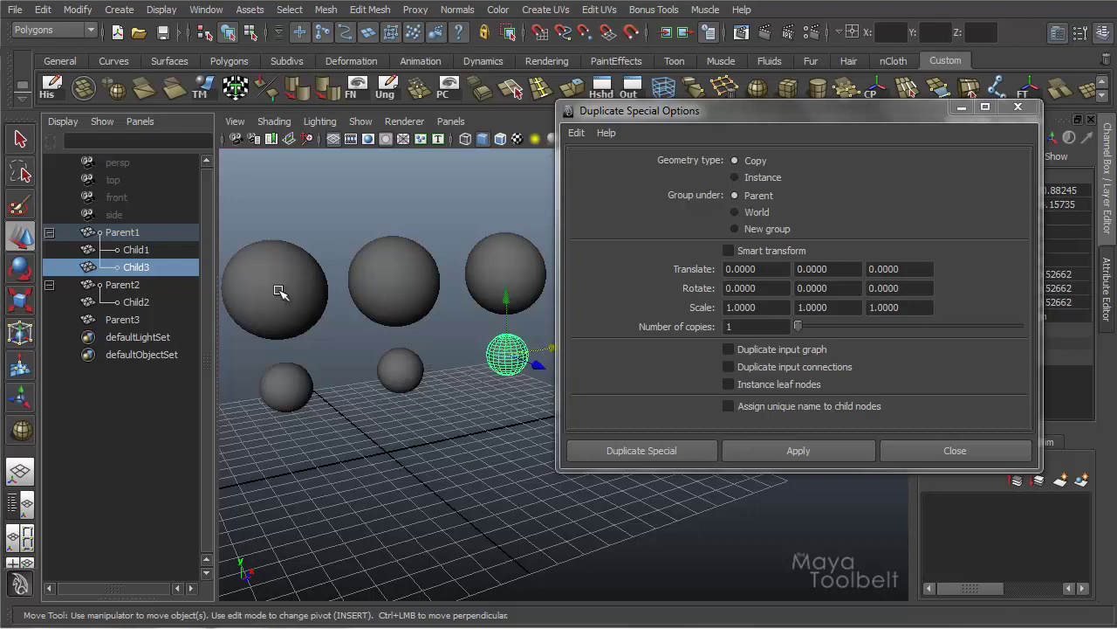
{"action": "middle_click_drag", "start_coordinate": [138, 271], "coordinate": [138, 319]}
Delete the Parent2 and Parent3 hierarchies together with the original Parent1 hierarchy
{"action": "left_click_drag", "start_coordinate": [394, 244], "coordinate": [576, 435]}
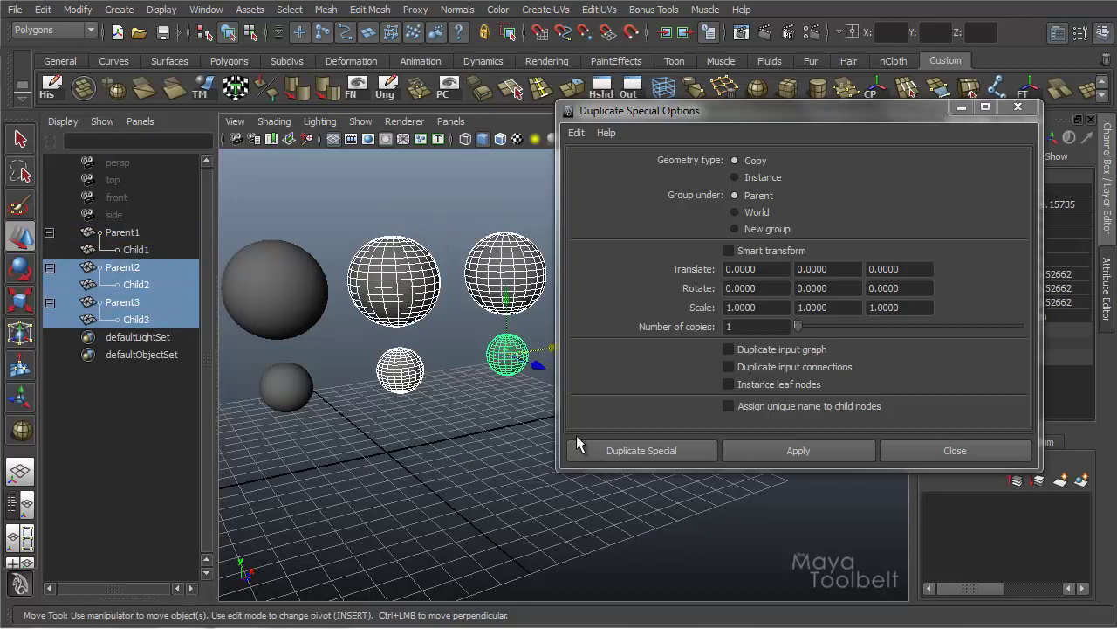
{"action": "key", "text": "Delete"}
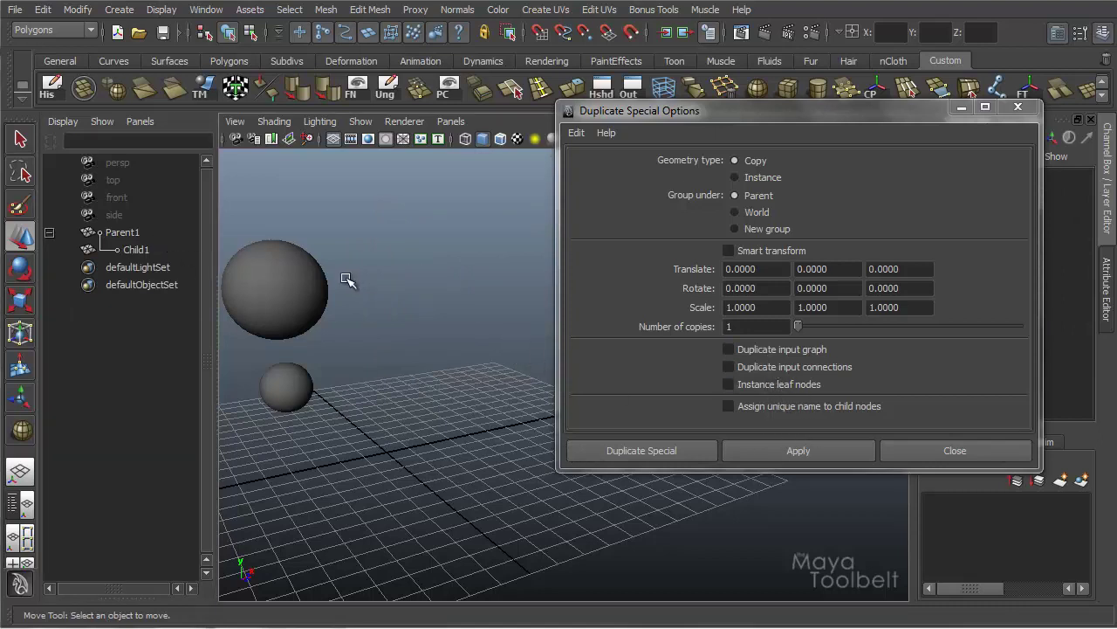
{"action": "left_click_drag", "start_coordinate": [389, 237], "coordinate": [101, 552]}
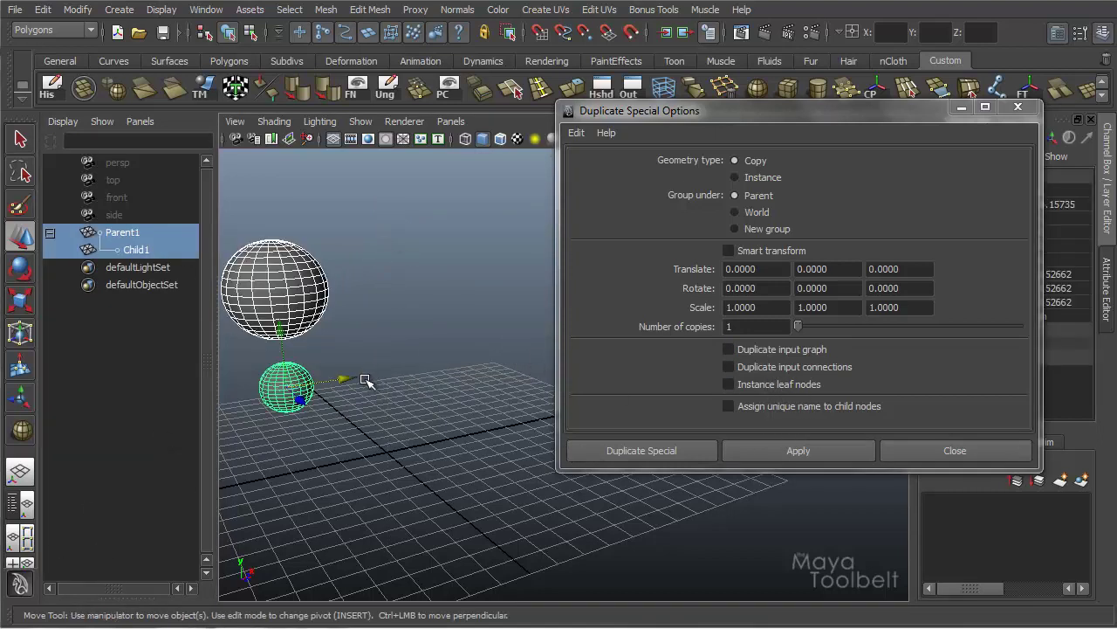
{"action": "key", "text": "Delete"}
Create a polygon cylinder near the grid's origin, about 1.48 in radius and about 2.09 high
{"action": "left_click", "coordinate": [161, 10]}
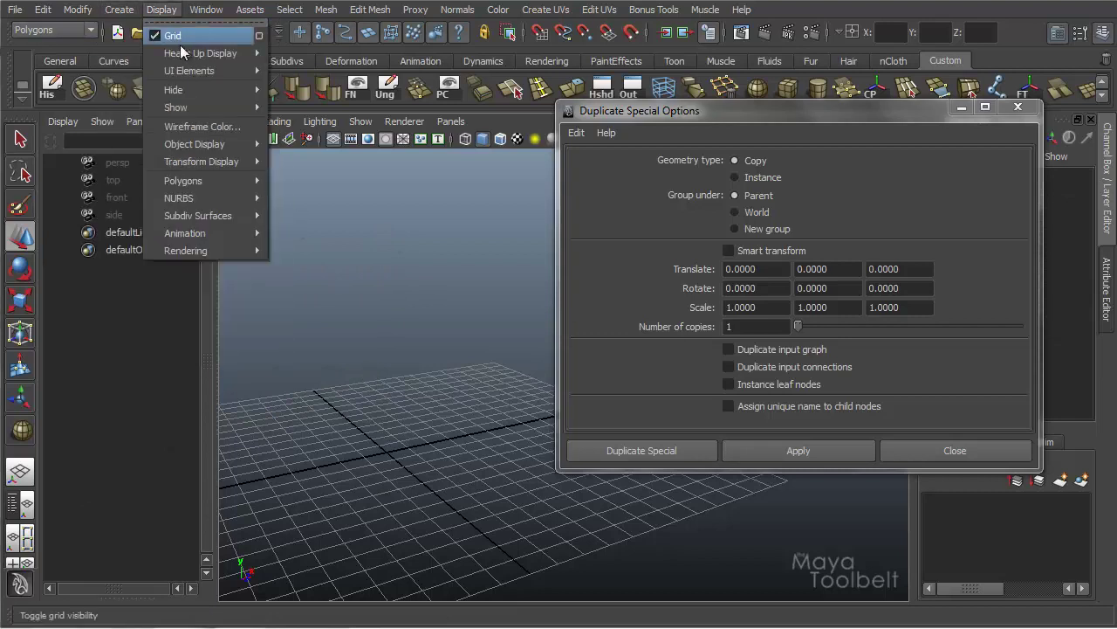
{"action": "mouse_move", "coordinate": [120, 10]}
{"action": "mouse_move", "coordinate": [221, 55]}
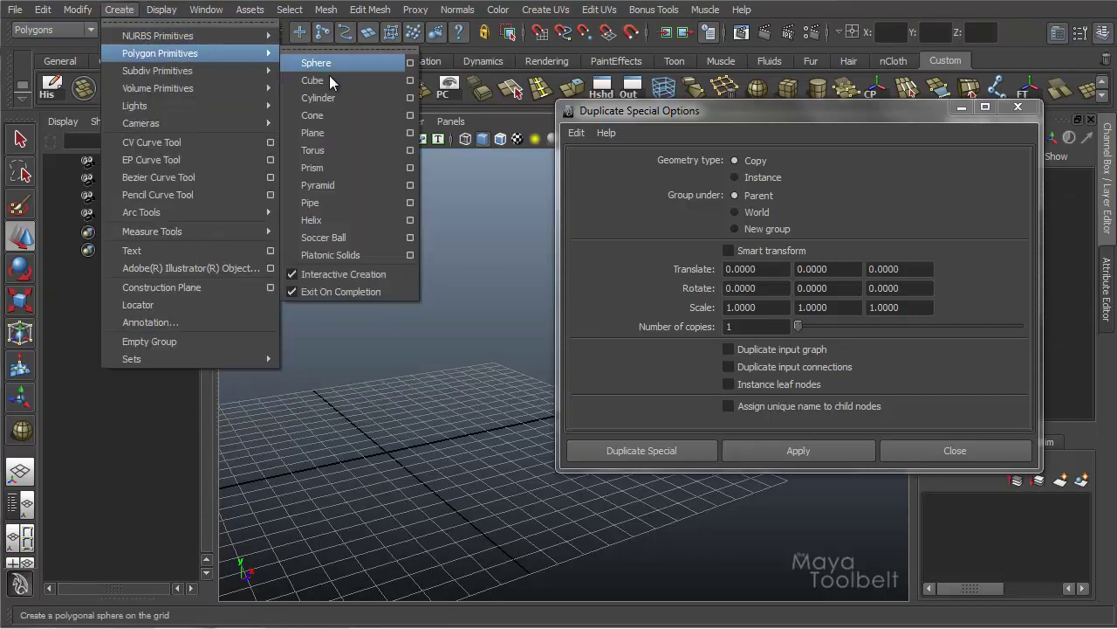
{"action": "left_click", "coordinate": [337, 98]}
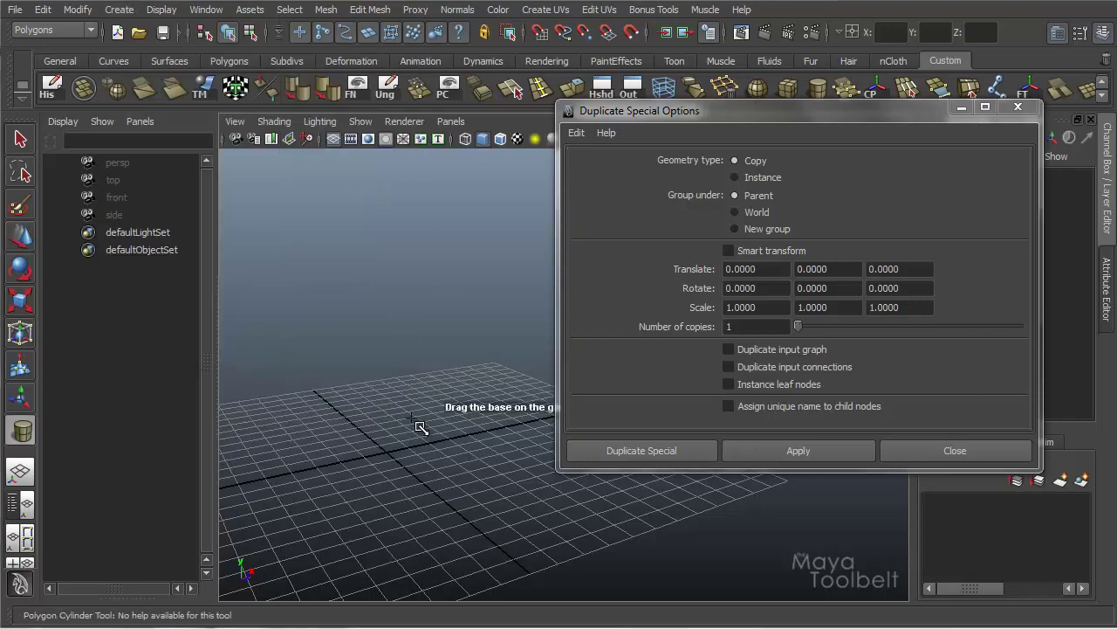
{"action": "mouse_move", "coordinate": [369, 451]}
{"action": "left_mouse_down", "text": "shift"}
{"action": "mouse_move", "coordinate": [388, 466]}
{"action": "mouse_move", "coordinate": [364, 460]}
{"action": "mouse_move", "coordinate": [374, 473]}
{"action": "left_mouse_up", "text": "shift"}
{"action": "left_click_drag", "start_coordinate": [365, 373], "coordinate": [365, 327]}
{"action": "key", "text": "r"}
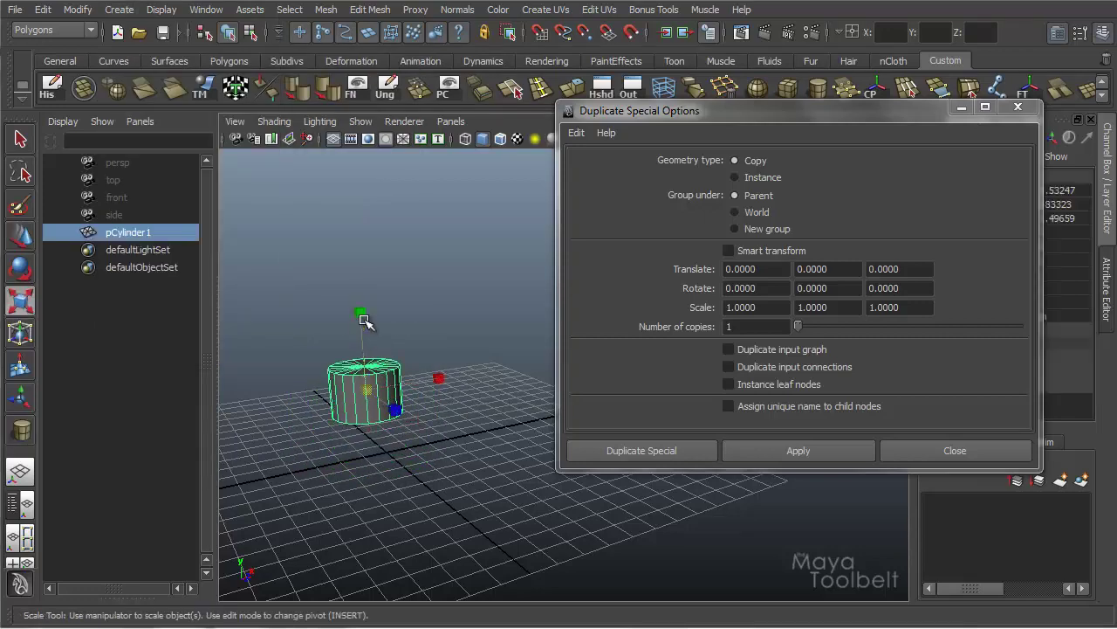
{"action": "key", "text": "w"}
{"action": "mouse_move", "coordinate": [434, 362]}
{"action": "left_mouse_down", "text": "alt"}
{"action": "mouse_move", "coordinate": [439, 411]}
{"action": "mouse_move", "coordinate": [443, 358]}
{"action": "left_mouse_up", "text": "alt"}
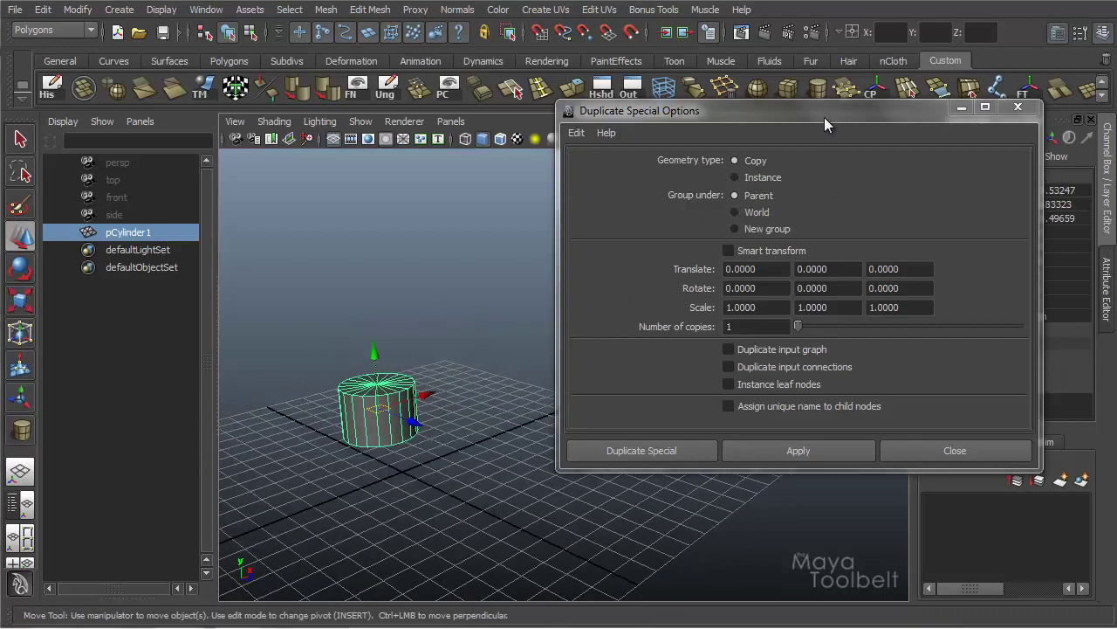
Move the Duplicate Special options aside and increase the cylinder's construction inputs to a radius of about 1.78 and a height of about 4.99
{"action": "left_click_drag", "start_coordinate": [824, 117], "coordinate": [669, 628]}
{"action": "middle_click_drag", "start_coordinate": [450, 440], "coordinate": [615, 394], "text": "alt"}
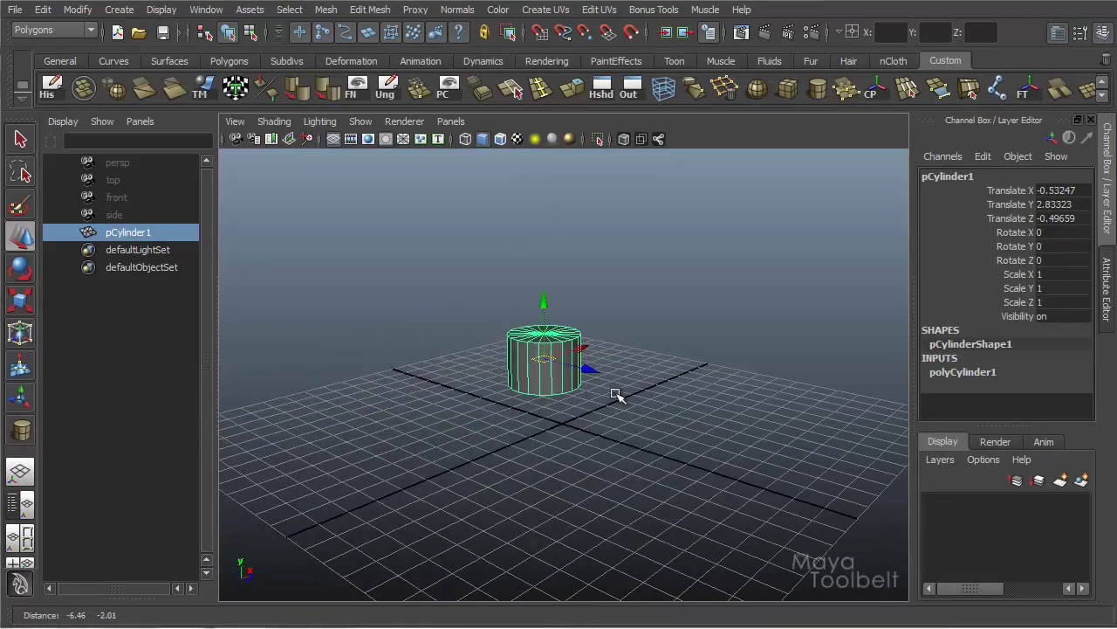
{"action": "right_click_drag", "start_coordinate": [616, 395], "coordinate": [1012, 392], "text": "alt"}
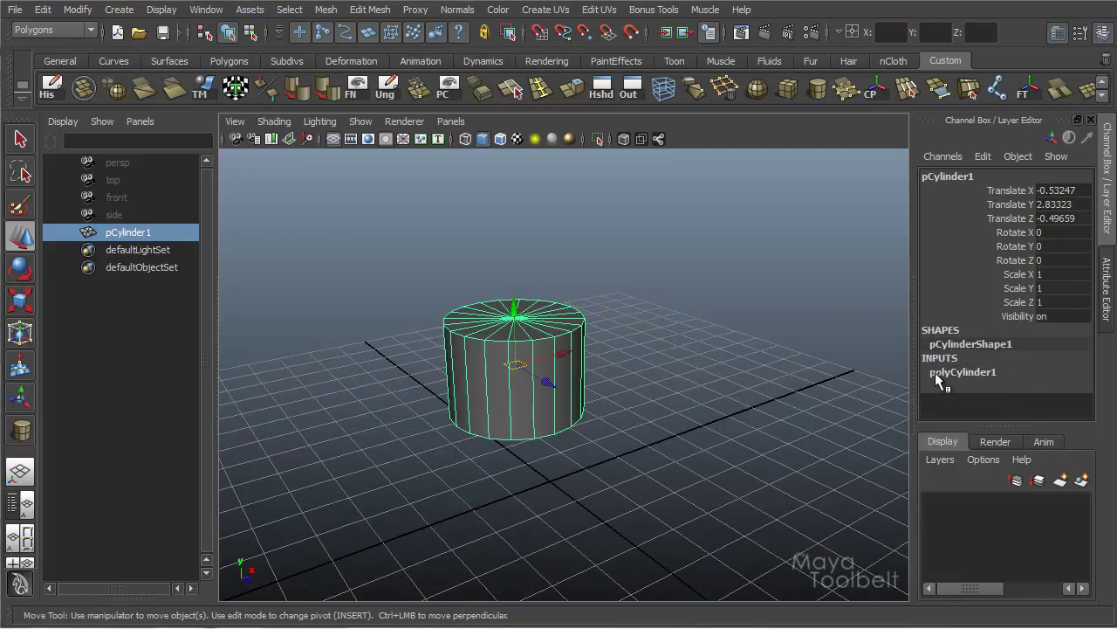
{"action": "left_click", "coordinate": [970, 373]}
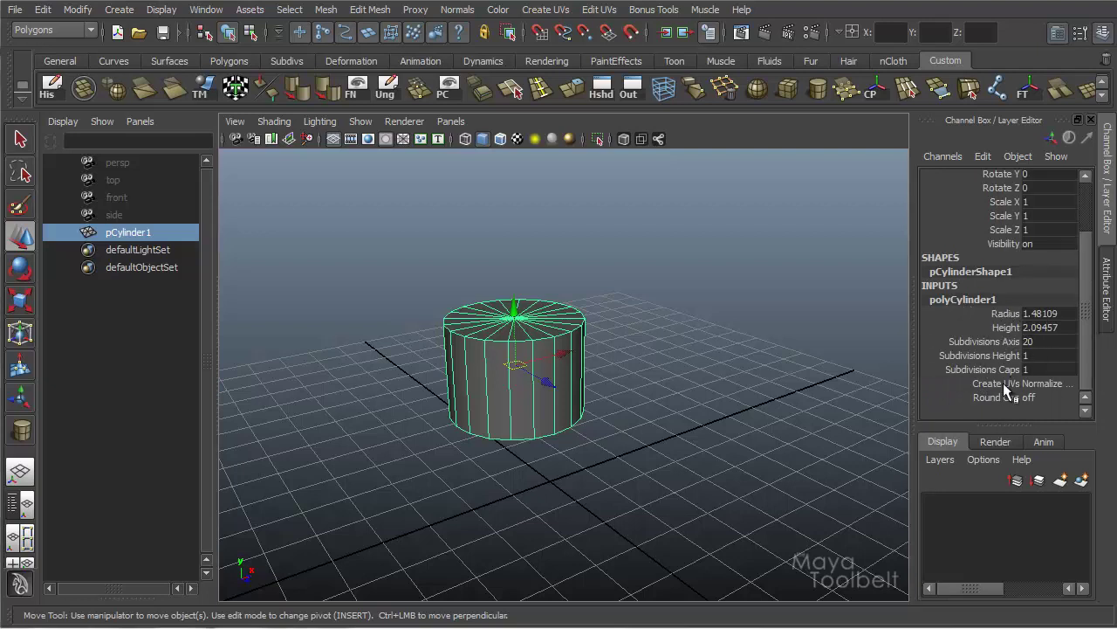
{"action": "left_click", "coordinate": [1011, 318]}
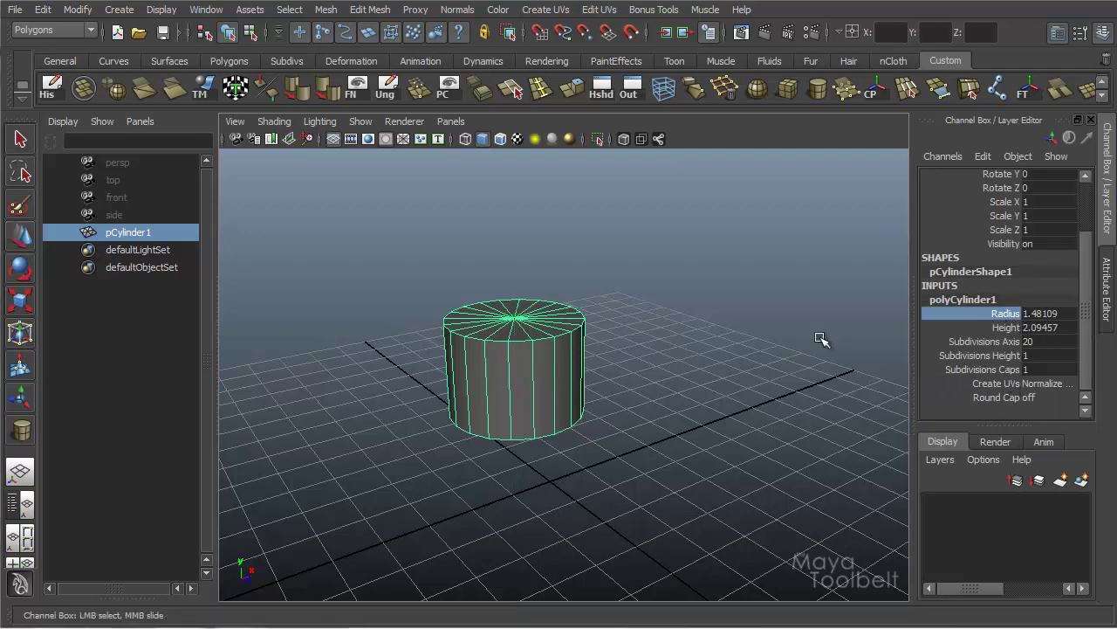
{"action": "middle_click_drag", "start_coordinate": [776, 349], "coordinate": [843, 349]}
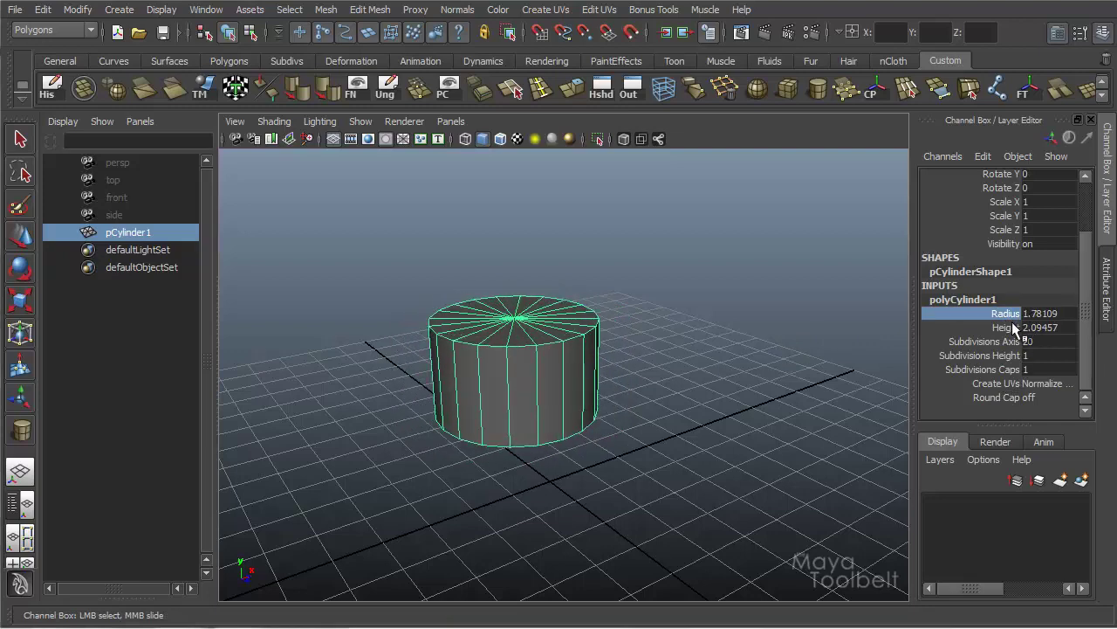
{"action": "left_click", "coordinate": [1013, 328]}
{"action": "middle_click_drag", "start_coordinate": [743, 347], "coordinate": [784, 366]}
{"action": "left_click_drag", "start_coordinate": [650, 374], "coordinate": [611, 364], "text": "alt"}
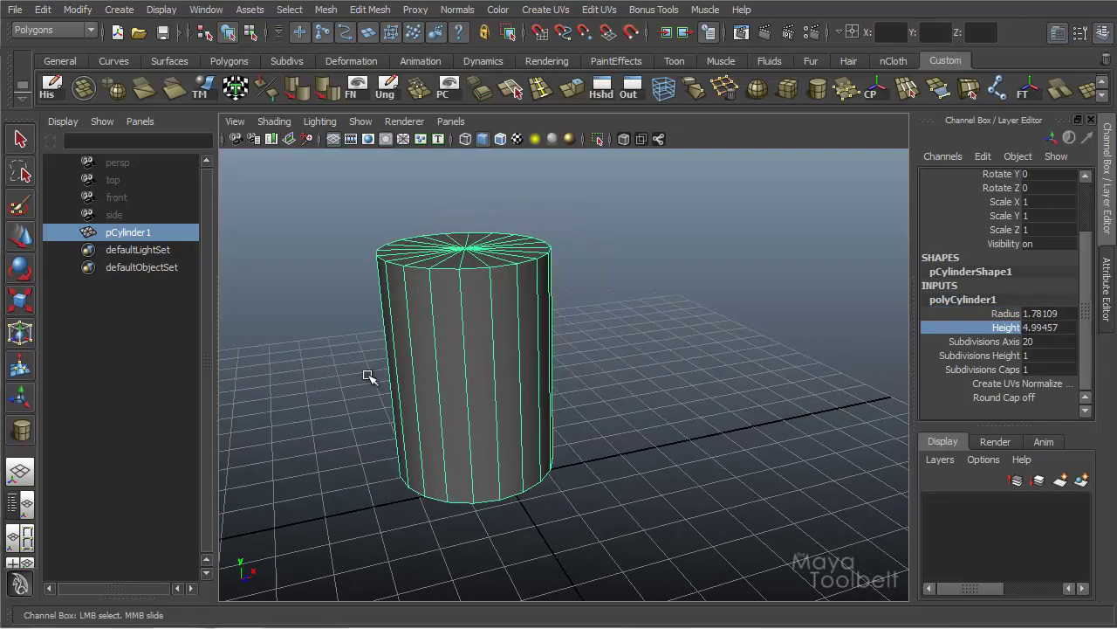
Duplicate the cylinder with the standard Duplicate command and move the copy along X to about 5.136
{"action": "key", "text": "w"}
{"action": "left_click_drag", "start_coordinate": [519, 311], "coordinate": [498, 367], "text": "alt"}
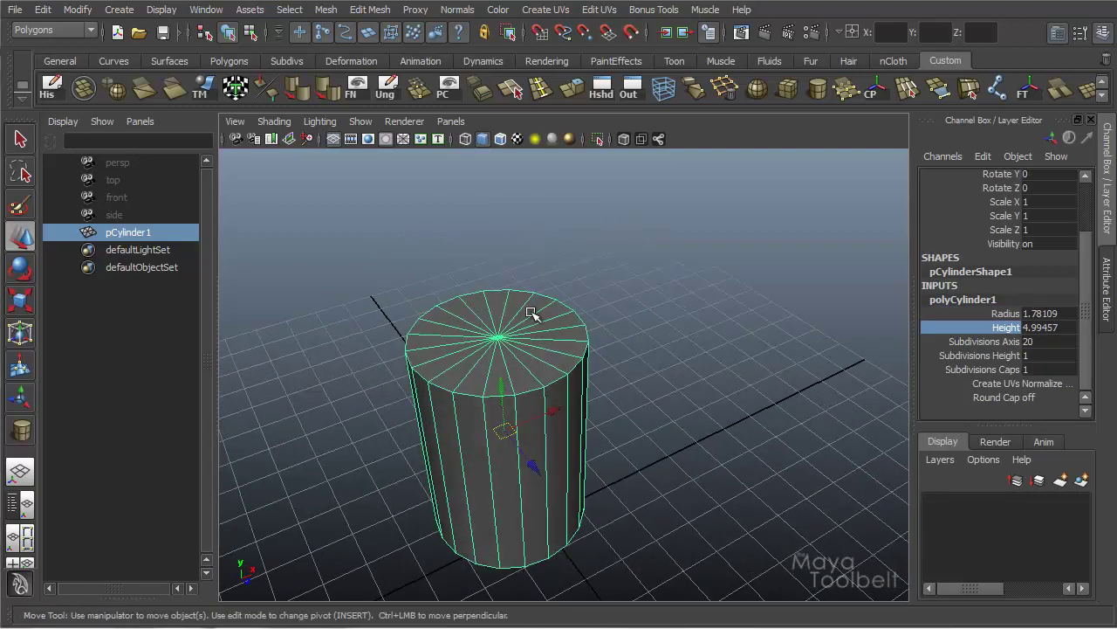
{"action": "left_click", "coordinate": [42, 10]}
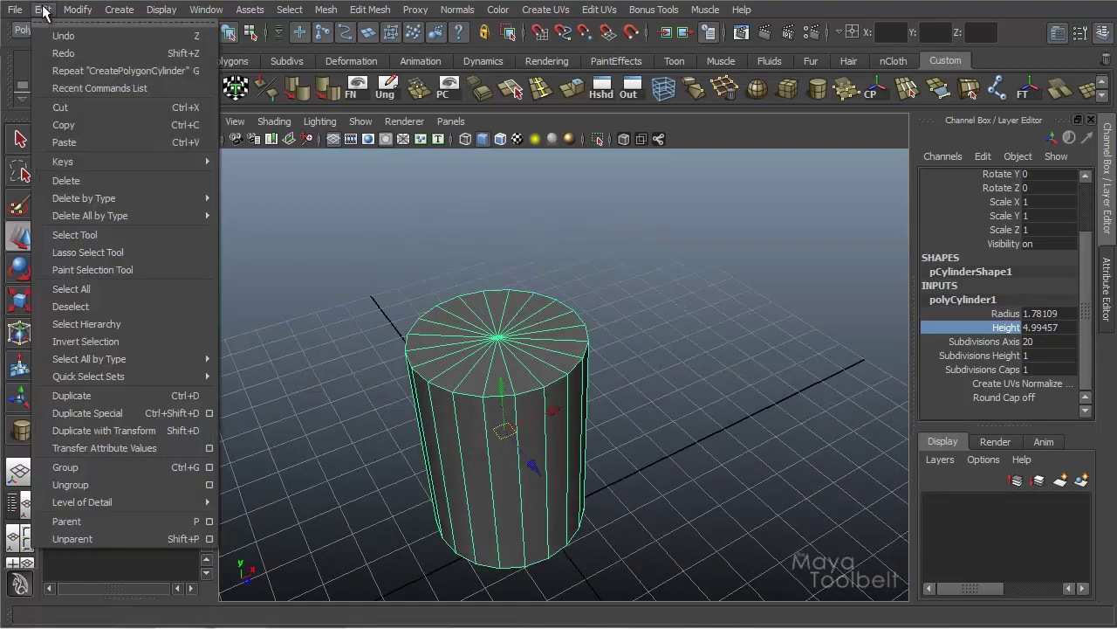
{"action": "left_click", "coordinate": [96, 402]}
{"action": "left_click_drag", "start_coordinate": [529, 402], "coordinate": [536, 302]}
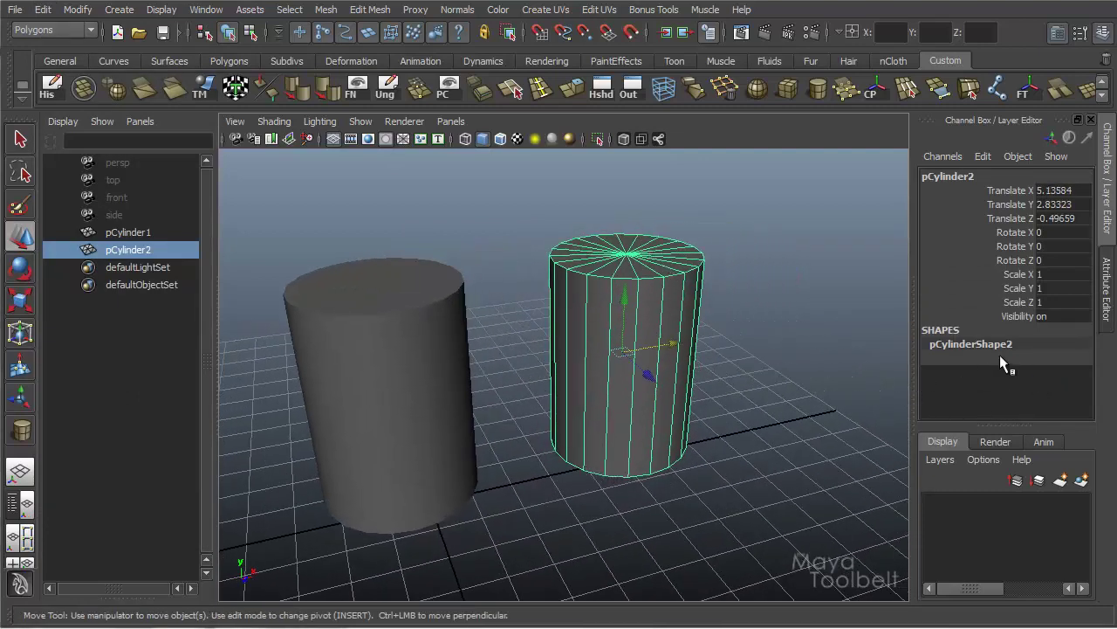
Reduce the original cylinder's Subdivisions Axis to 13 in its polyCylinder1 construction inputs
{"action": "left_click", "coordinate": [430, 333]}
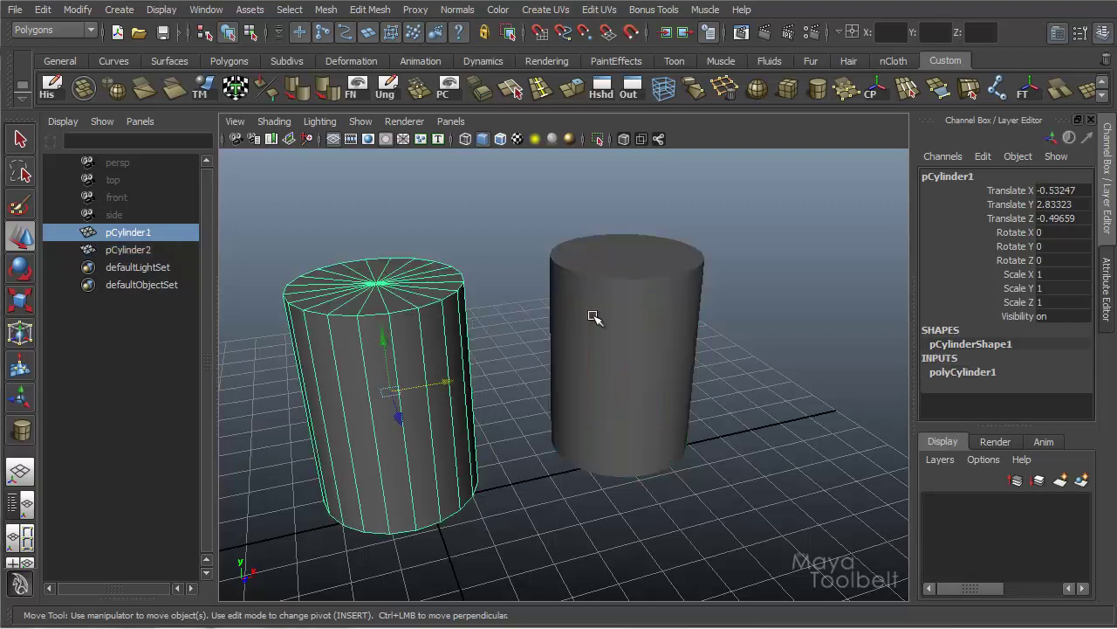
{"action": "left_click", "coordinate": [977, 373]}
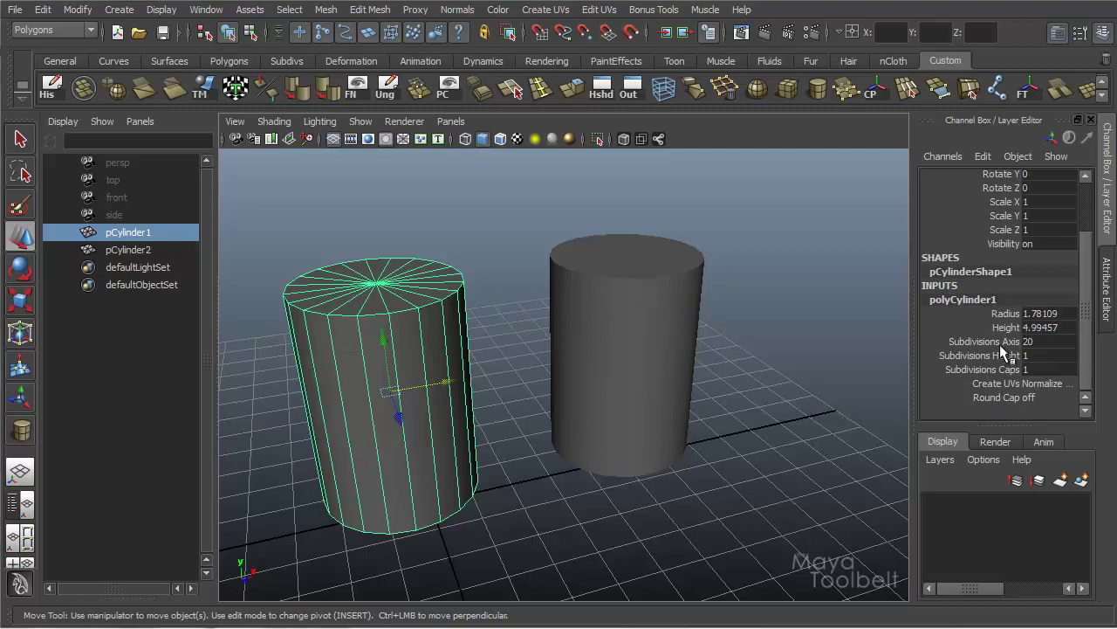
{"action": "left_click", "coordinate": [999, 343]}
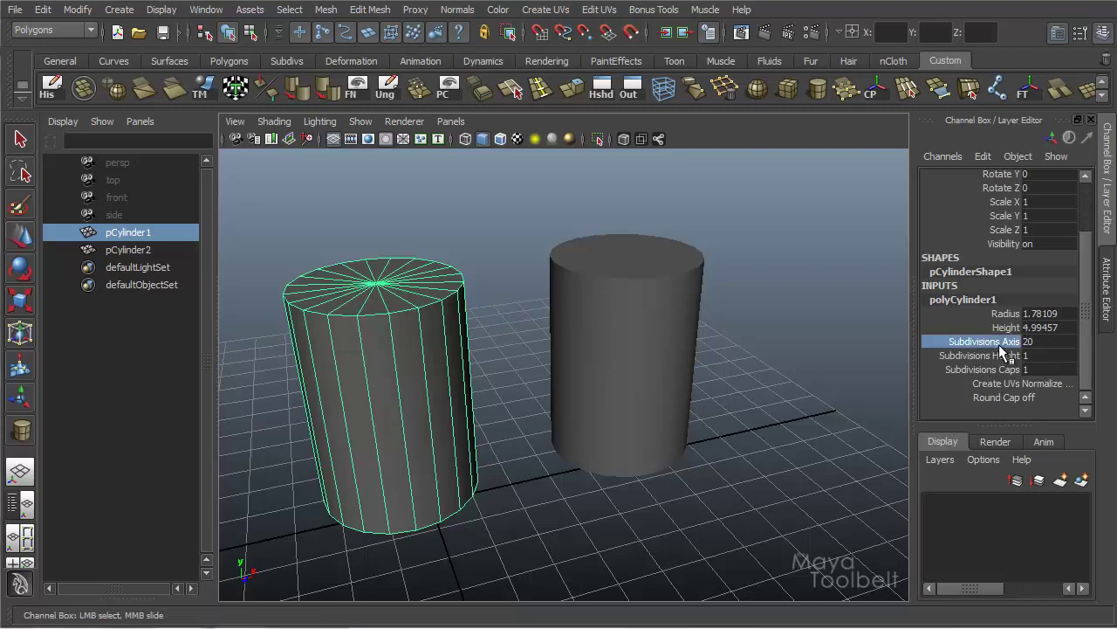
{"action": "left_click_drag", "start_coordinate": [646, 347], "coordinate": [655, 384], "text": "alt"}
{"action": "middle_click_drag", "start_coordinate": [653, 376], "coordinate": [594, 378]}
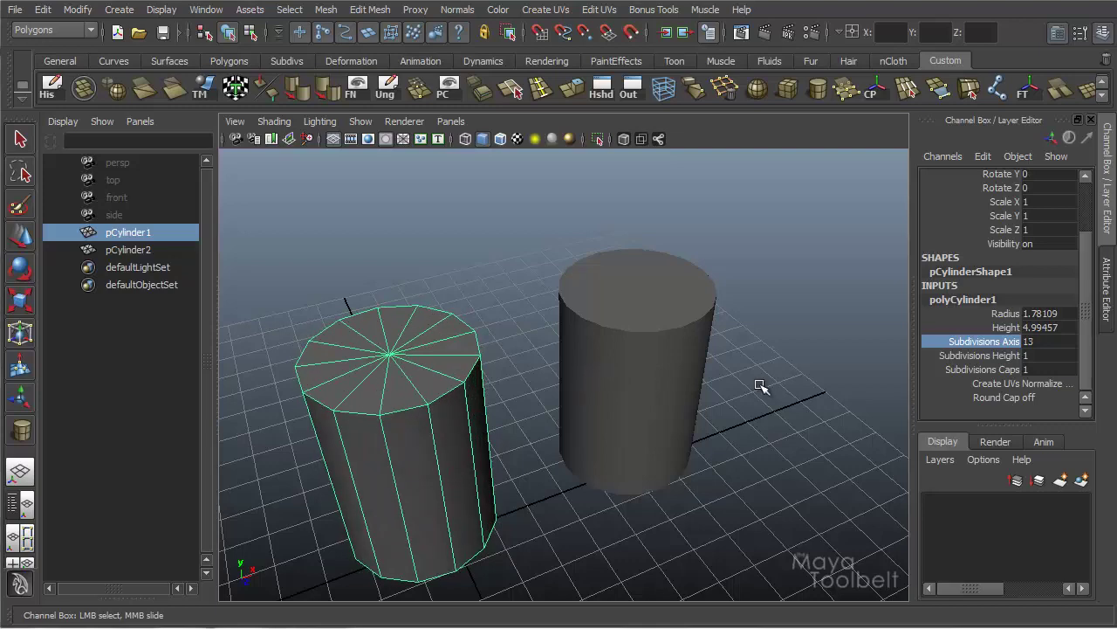
Increase the original cylinder's Subdivisions Height to 3 in its polyCylinder1 construction inputs
{"action": "left_click", "coordinate": [984, 356]}
{"action": "middle_click_drag", "start_coordinate": [646, 421], "coordinate": [658, 429]}
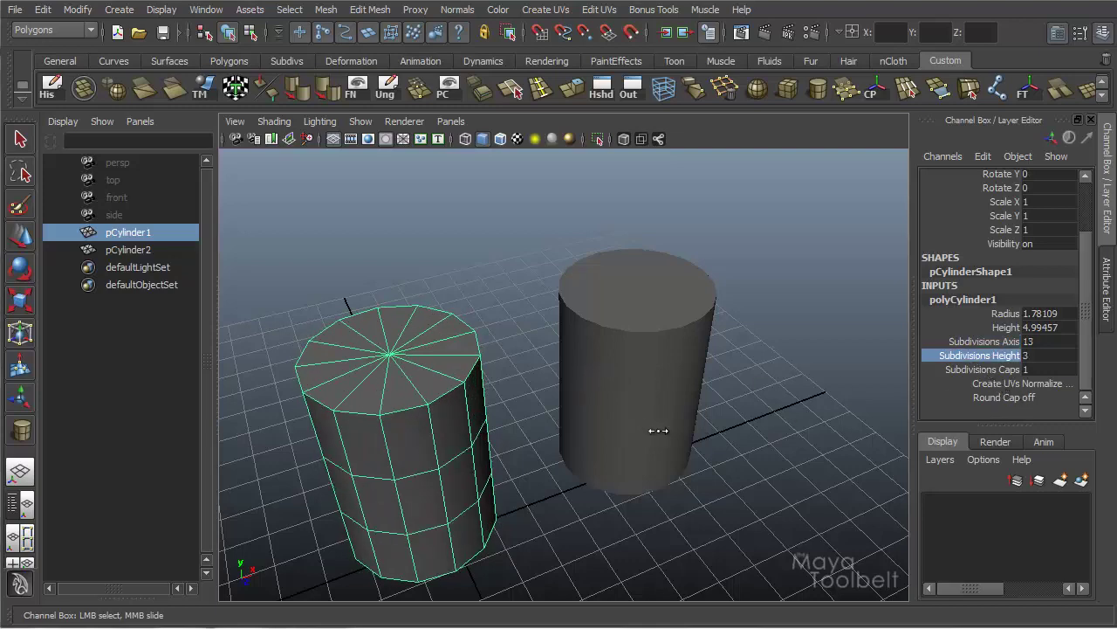
{"action": "left_click_drag", "start_coordinate": [736, 430], "coordinate": [631, 319], "text": "alt"}
Delete the duplicated cylinder pCylinder2, keeping only the original
{"action": "left_click", "coordinate": [631, 319]}
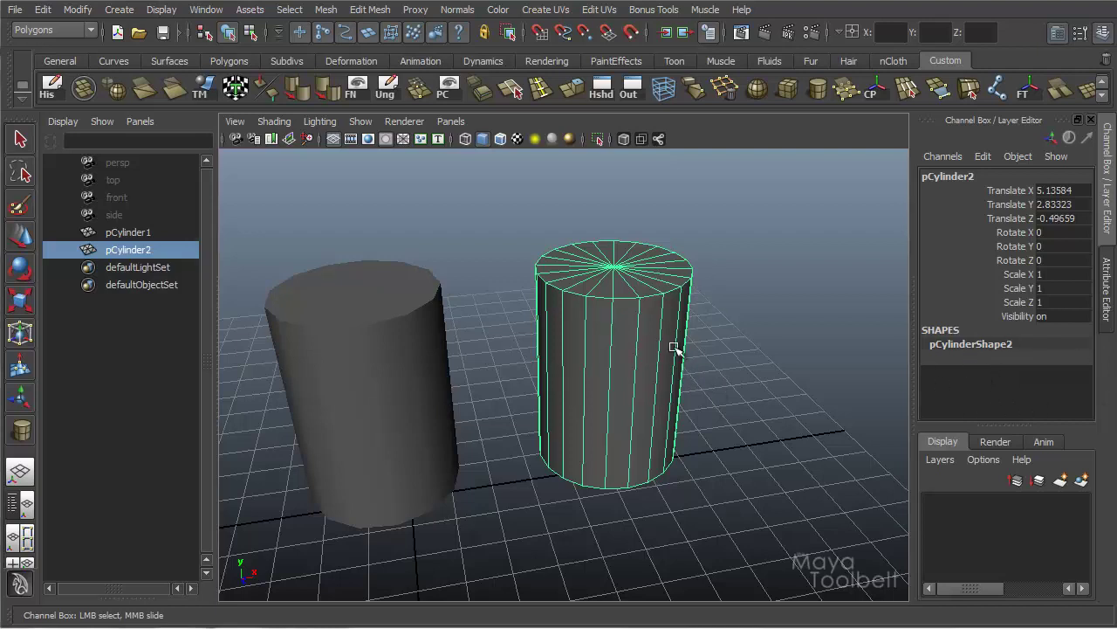
{"action": "left_click_drag", "start_coordinate": [673, 377], "coordinate": [676, 387], "text": "alt"}
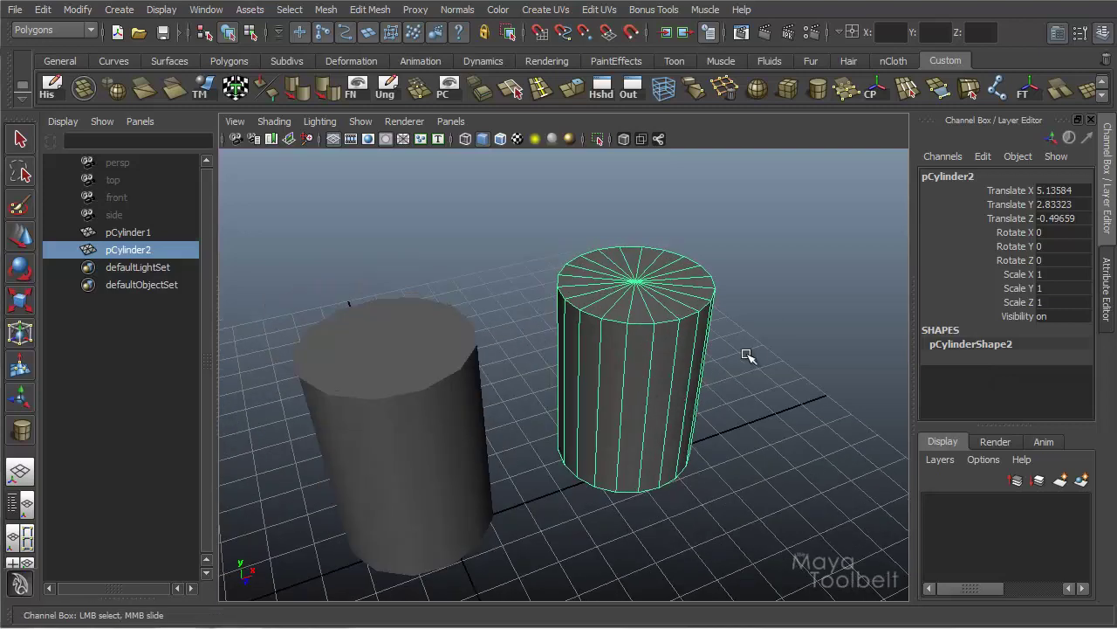
{"action": "key", "text": "Delete"}
Duplicate the original cylinder with Duplicate Special, with Duplicate input graph enabled and one copy
{"action": "left_click", "coordinate": [399, 381]}
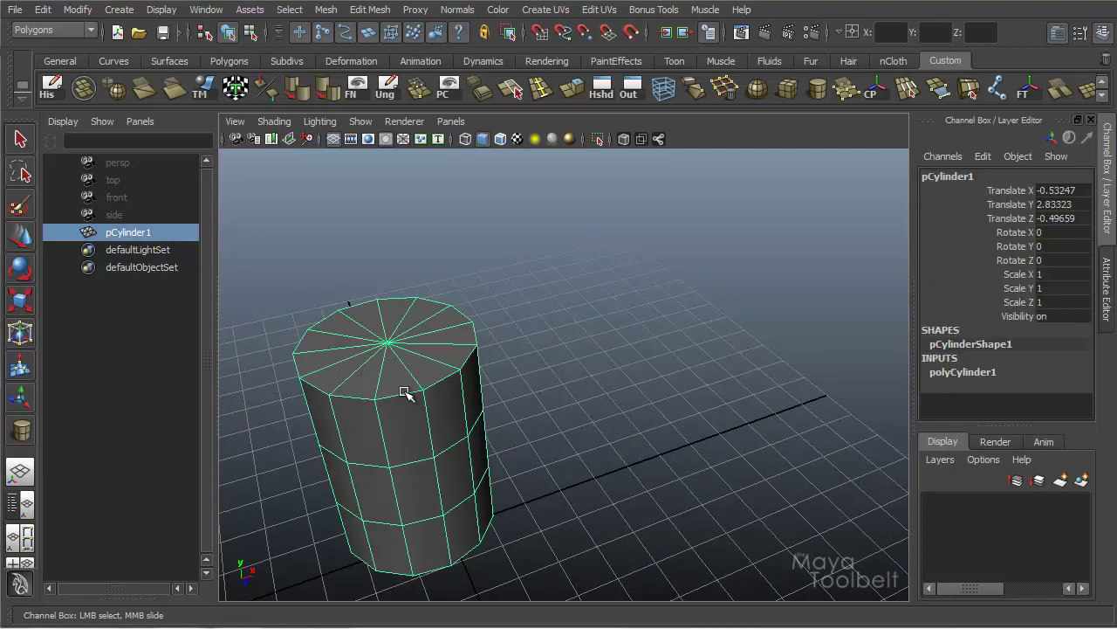
{"action": "left_click_drag", "start_coordinate": [698, 627], "coordinate": [658, 104]}
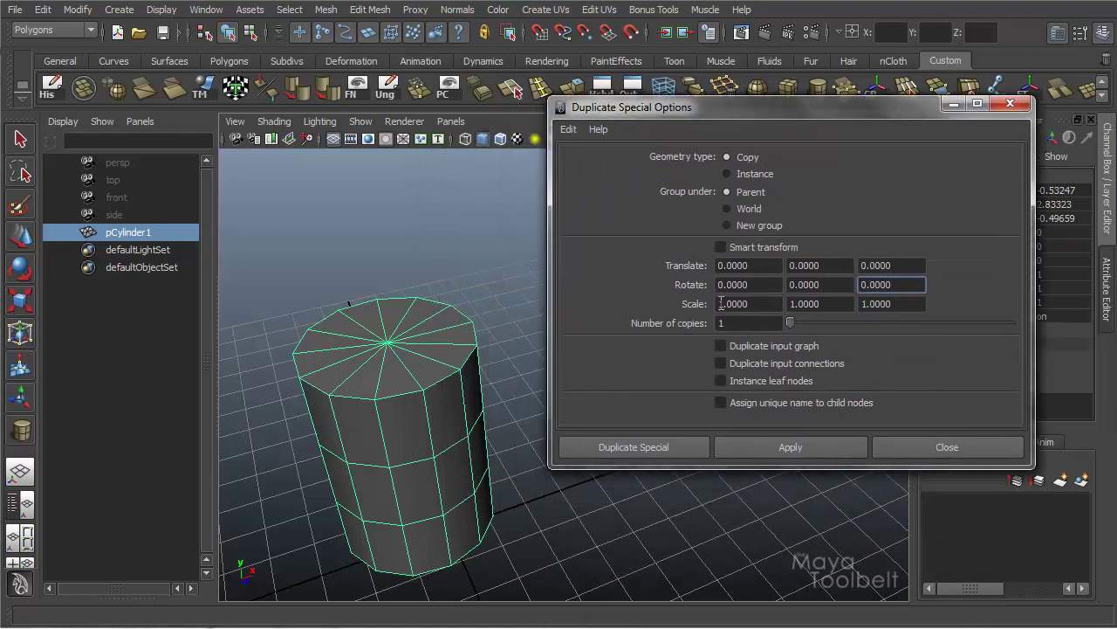
{"action": "left_click", "coordinate": [806, 347]}
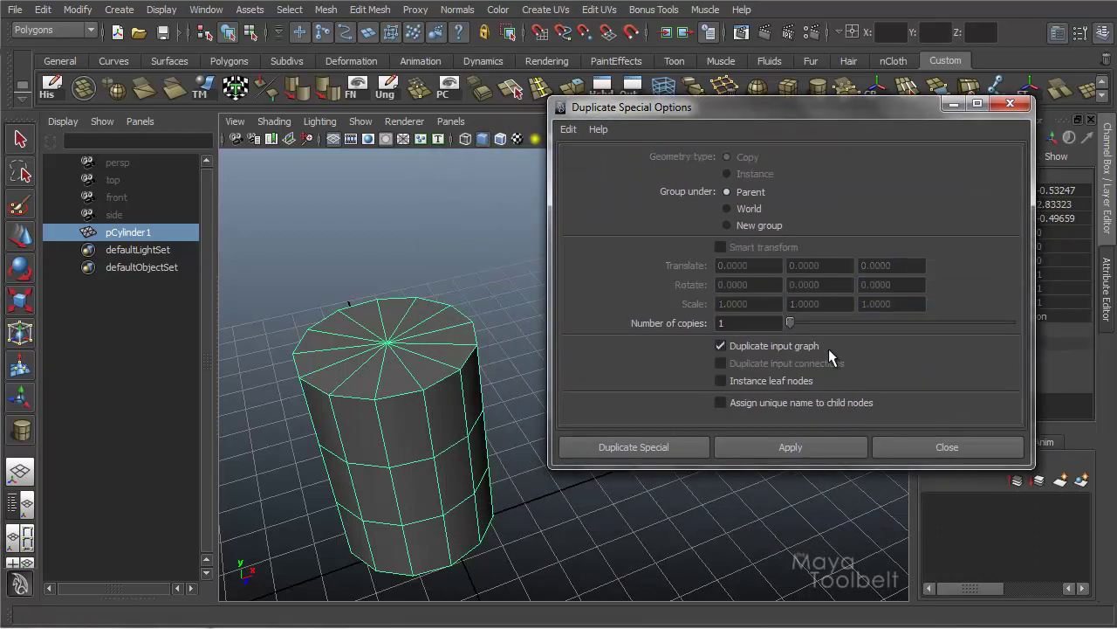
{"action": "left_click_drag", "start_coordinate": [435, 380], "coordinate": [488, 367], "text": "alt"}
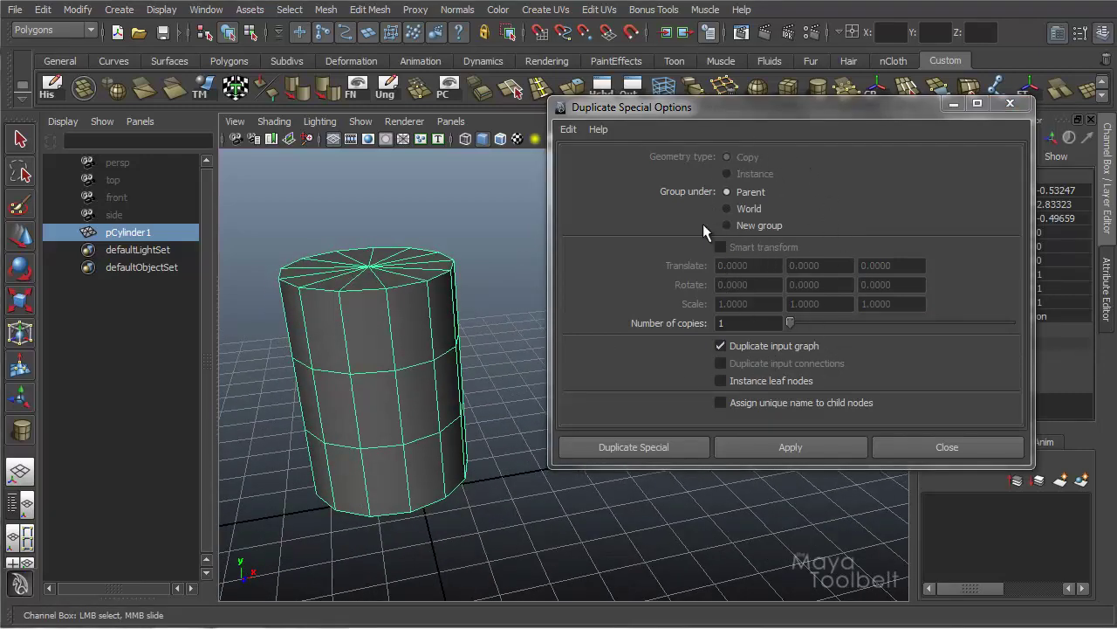
{"action": "left_click", "coordinate": [788, 445]}
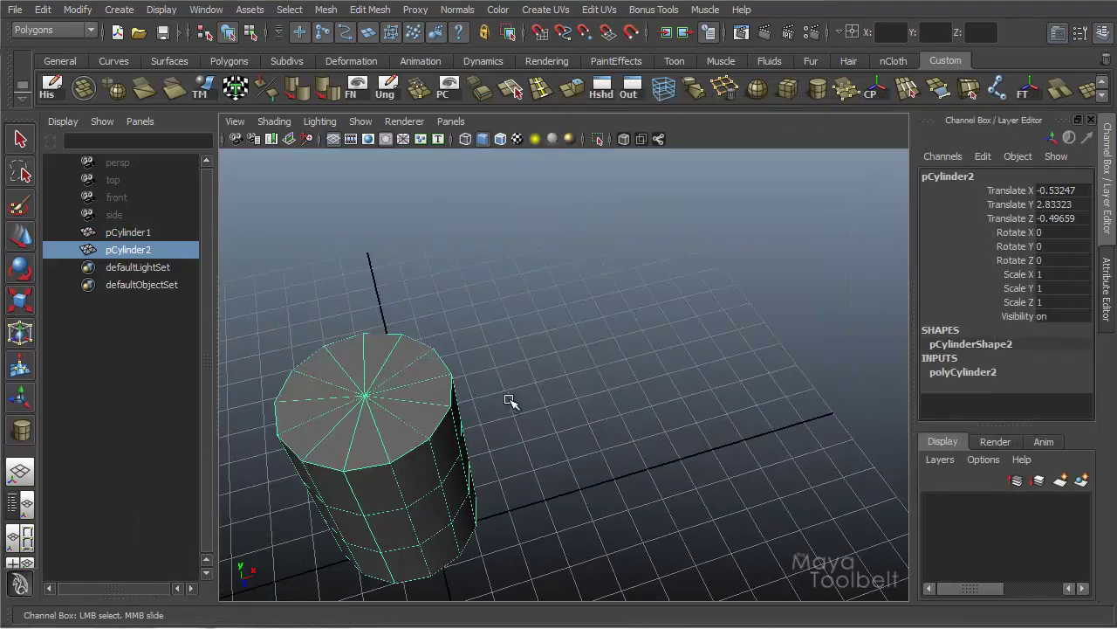
Move the new cylinder copy along X to about 4.881, beside the original
{"action": "key", "text": "w"}
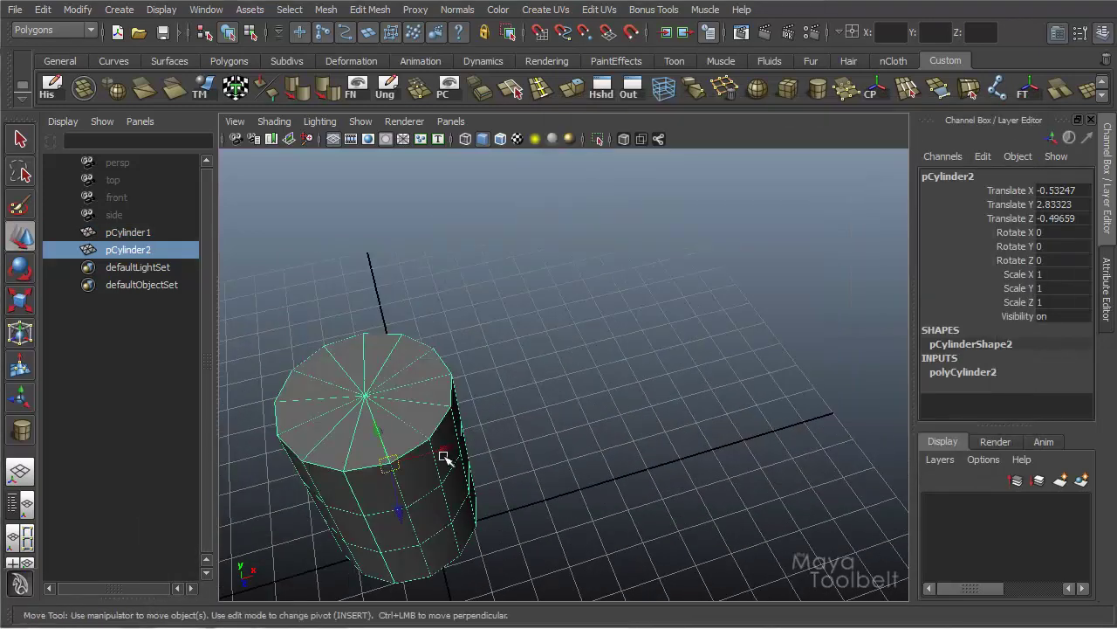
{"action": "left_click_drag", "start_coordinate": [445, 453], "coordinate": [653, 377]}
{"action": "left_click_drag", "start_coordinate": [653, 377], "coordinate": [597, 330], "text": "alt"}
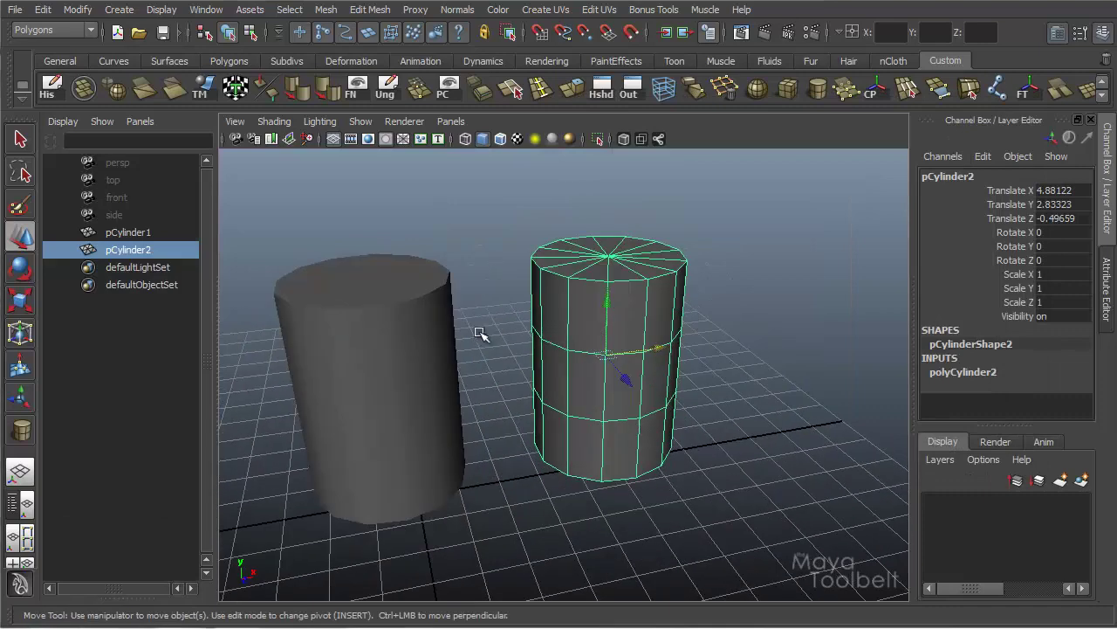
Set the copied cylinder's Subdivisions Axis to 19 and its radius to about 0.381 in its polyCylinder2 construction inputs
{"action": "left_click", "coordinate": [480, 334]}
{"action": "left_click", "coordinate": [431, 346]}
{"action": "left_click_drag", "start_coordinate": [462, 375], "coordinate": [382, 367], "text": "alt"}
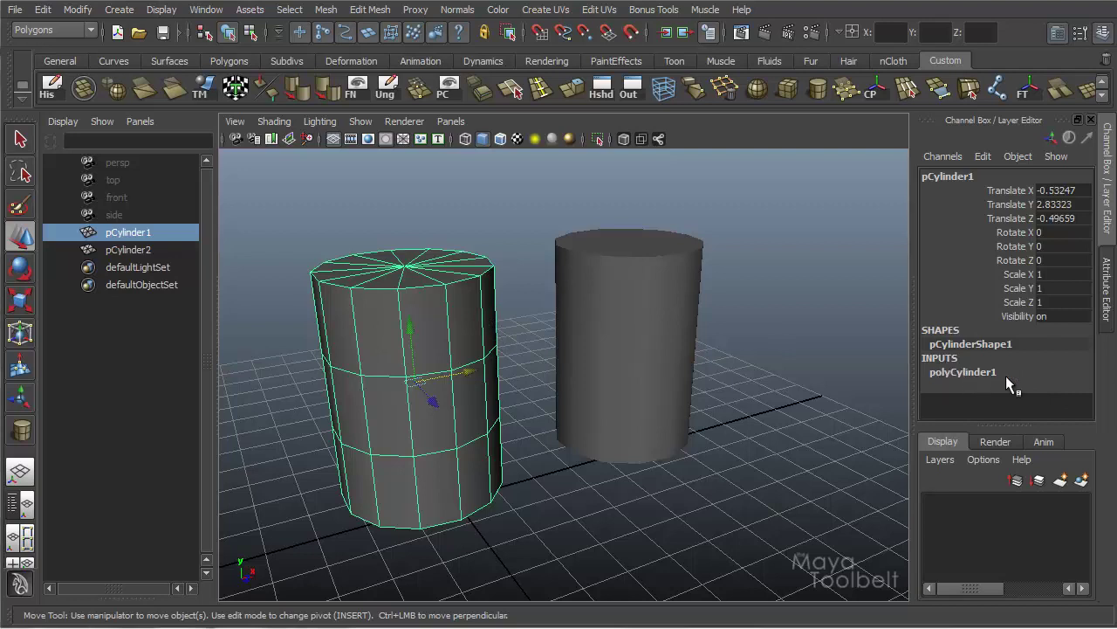
{"action": "left_click", "coordinate": [647, 299]}
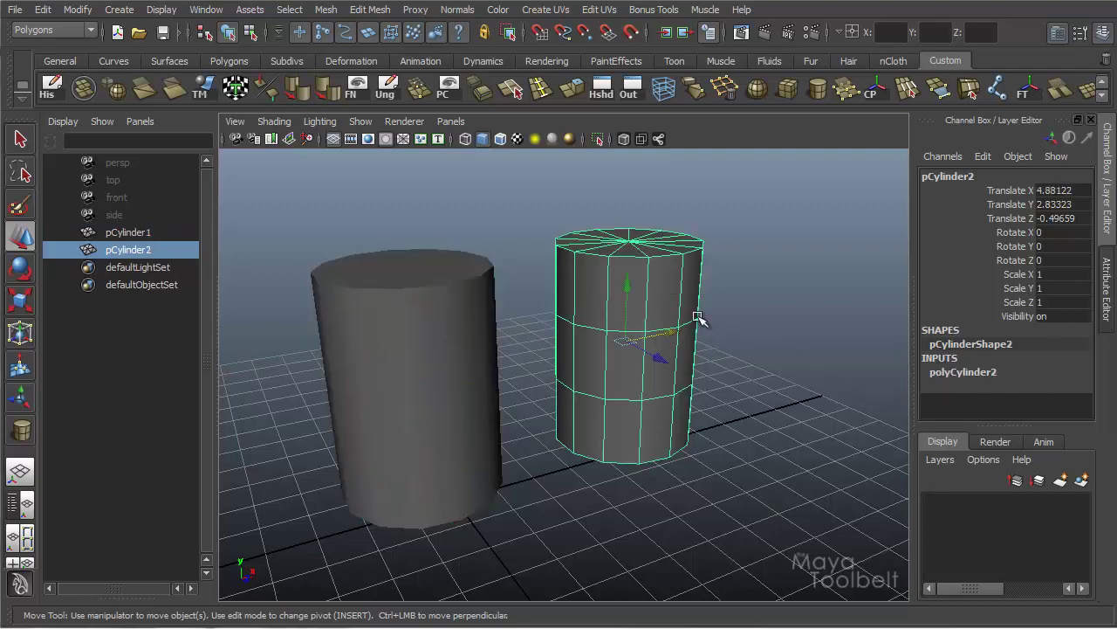
{"action": "left_click", "coordinate": [963, 372]}
{"action": "left_click", "coordinate": [965, 341]}
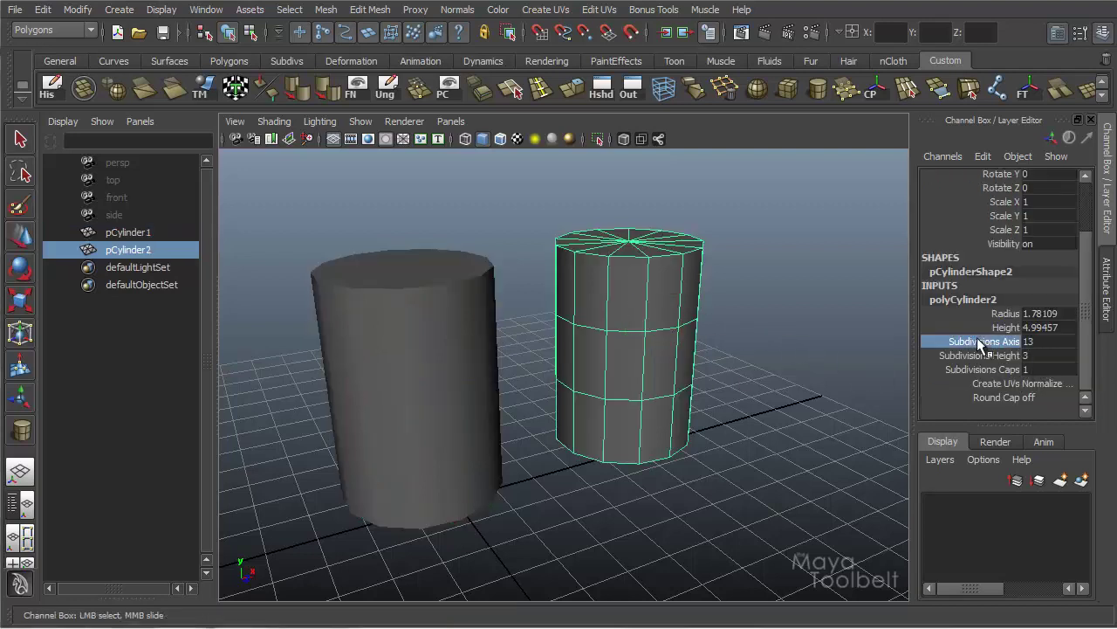
{"action": "middle_click_drag", "start_coordinate": [656, 356], "coordinate": [698, 371]}
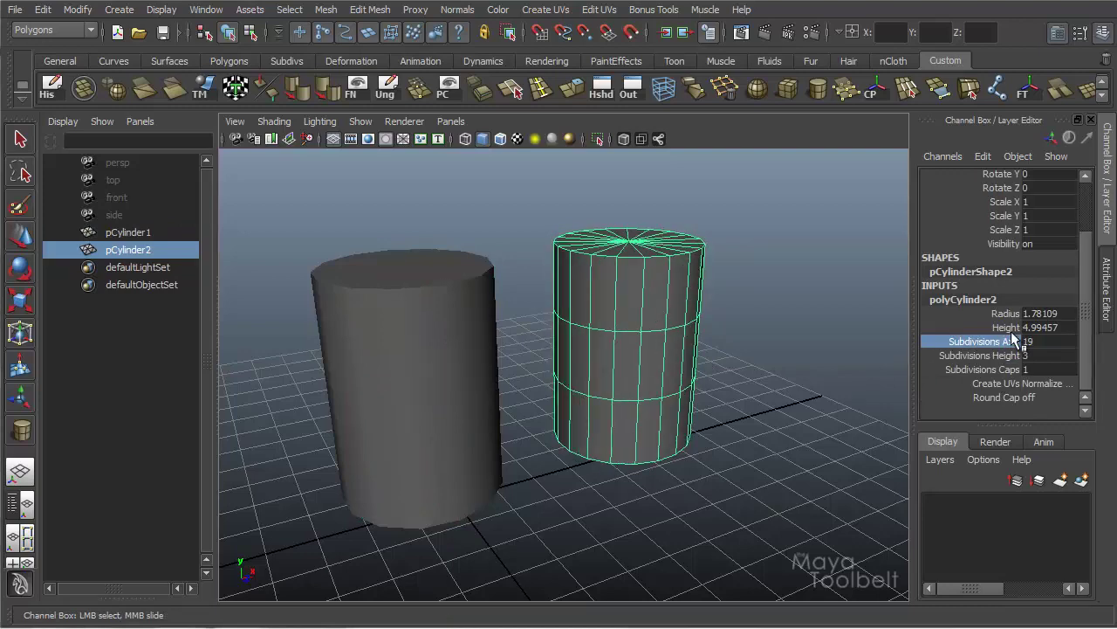
{"action": "left_click", "coordinate": [960, 313]}
{"action": "middle_click_drag", "start_coordinate": [742, 341], "coordinate": [736, 352]}
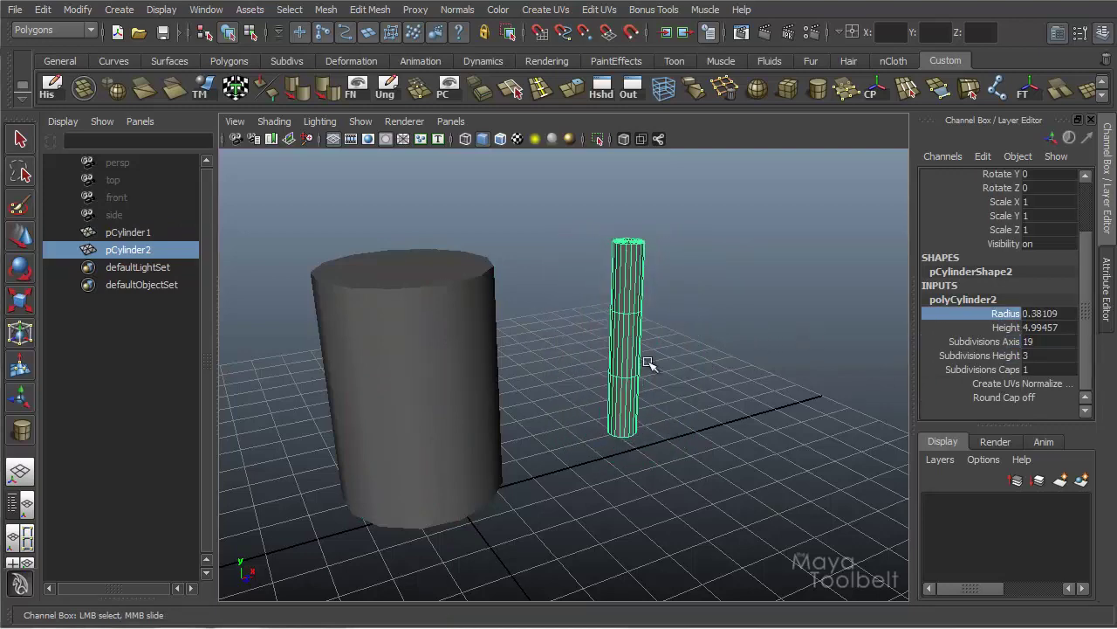
Turn off Duplicate input graph in the Duplicate Special options and close the options without duplicating
{"action": "left_click", "coordinate": [458, 358]}
{"action": "left_click_drag", "start_coordinate": [665, 346], "coordinate": [646, 369], "text": "alt"}
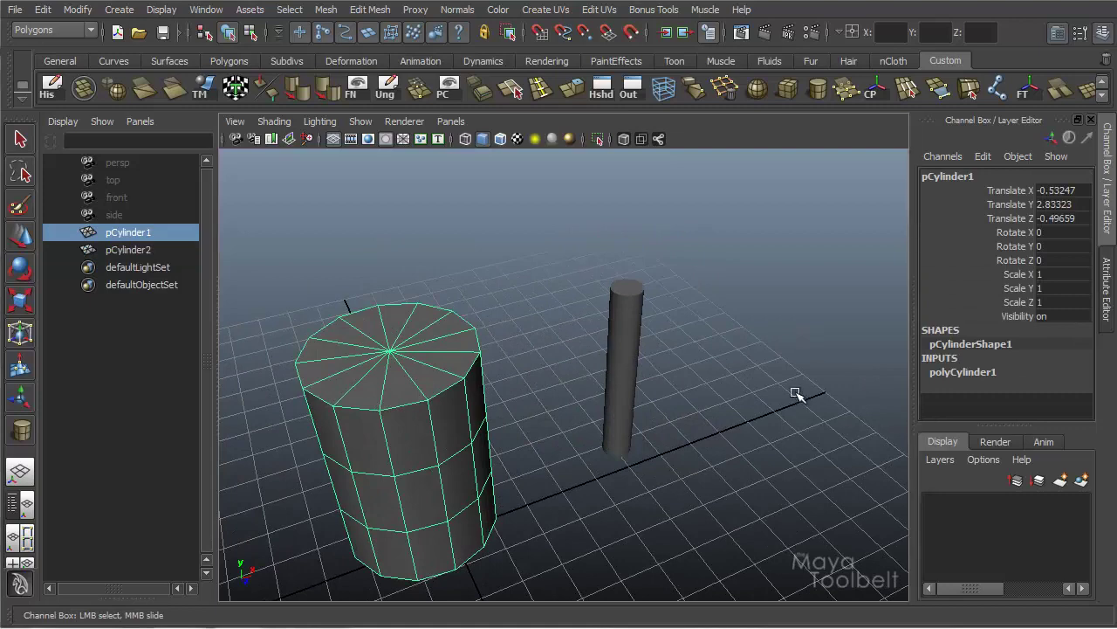
{"action": "left_click_drag", "start_coordinate": [773, 391], "coordinate": [589, 337], "text": "alt"}
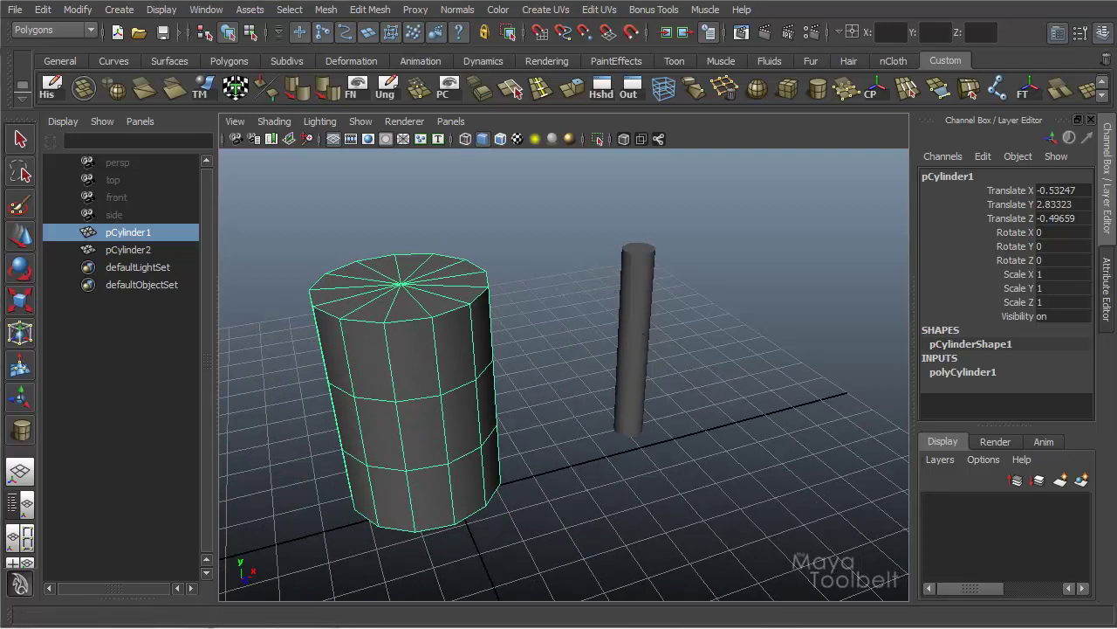
{"action": "key", "text": "ctrl+shift+d"}
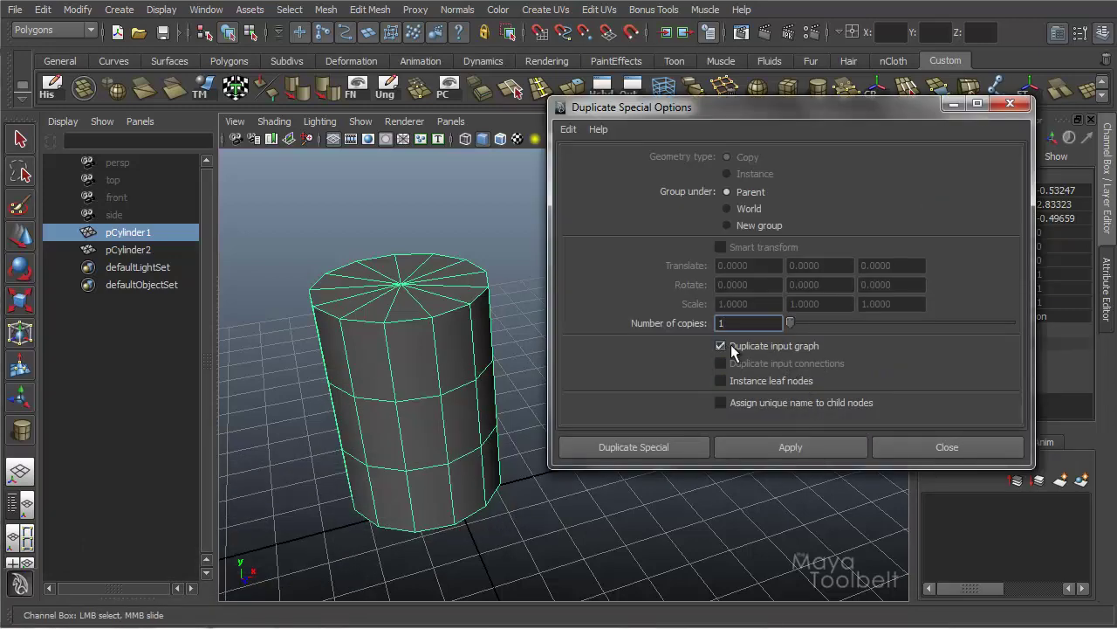
{"action": "left_click", "coordinate": [806, 346]}
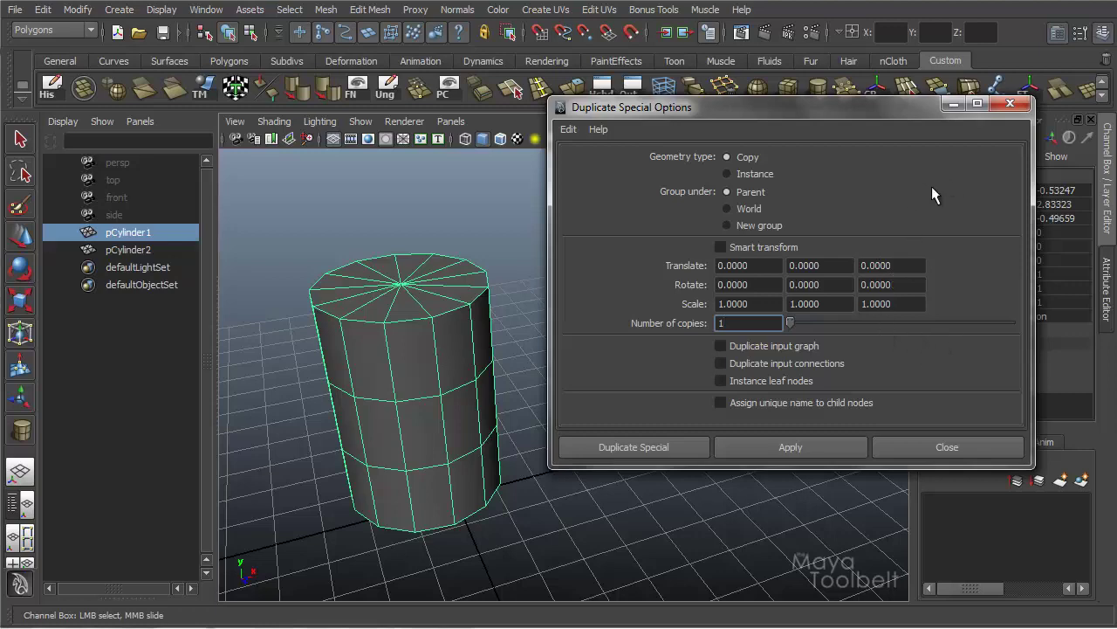
{"action": "left_click", "coordinate": [1009, 104]}
Delete the thin cylinder copy and reselect the original cylinder
{"action": "left_click_drag", "start_coordinate": [616, 238], "coordinate": [739, 373]}
{"action": "key", "text": "Delete"}
{"action": "left_click", "coordinate": [387, 324]}
{"action": "middle_click_drag", "start_coordinate": [489, 367], "coordinate": [564, 379], "text": "alt"}
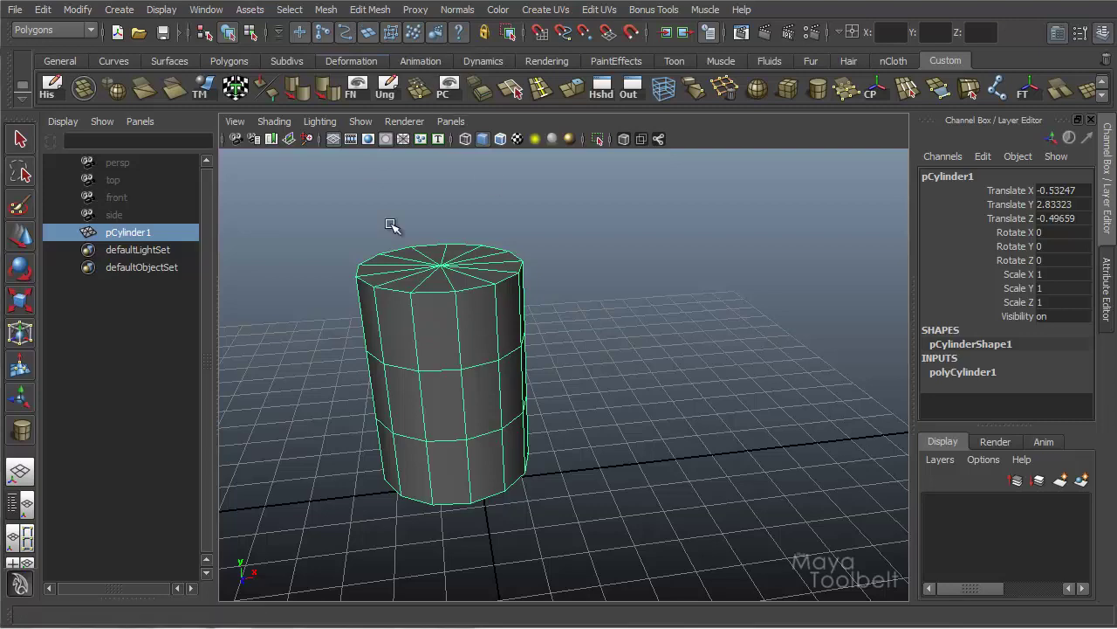
{"action": "middle_click_drag", "start_coordinate": [544, 364], "coordinate": [564, 376], "text": "alt"}
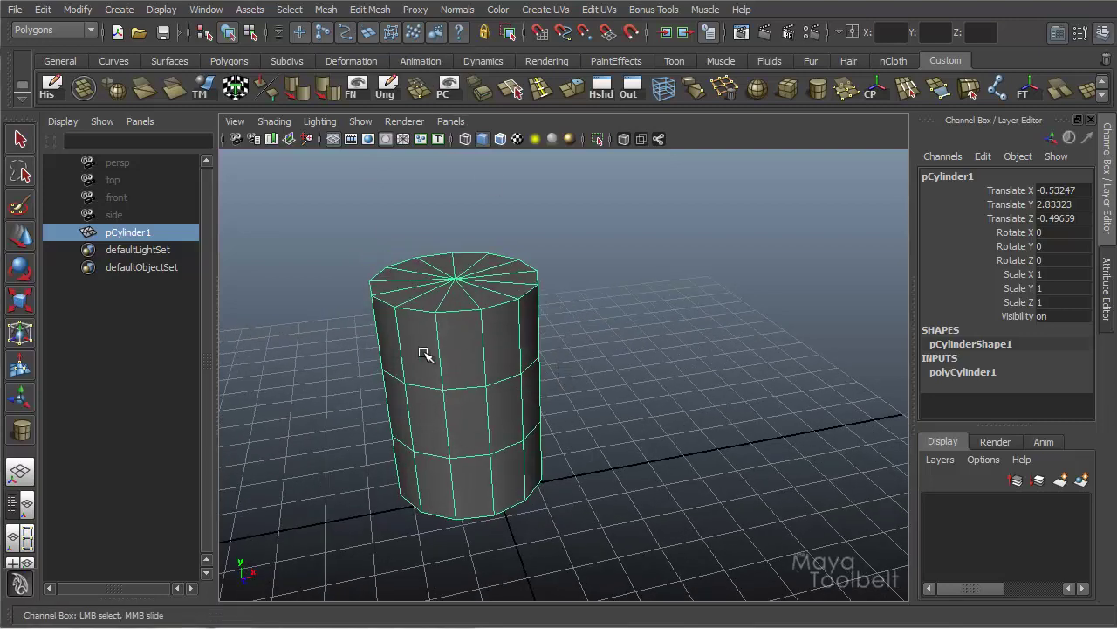
Switch to the Animation menu set and add a Lattice deformer to the cylinder
{"action": "left_click", "coordinate": [56, 27]}
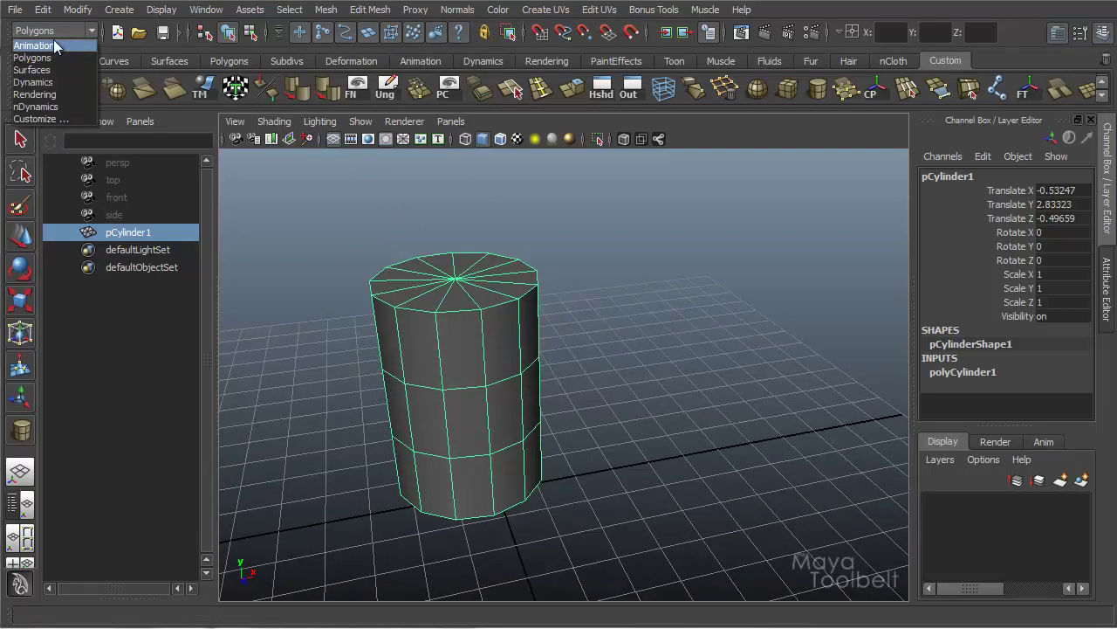
{"action": "left_click", "coordinate": [53, 45]}
{"action": "left_click", "coordinate": [462, 16]}
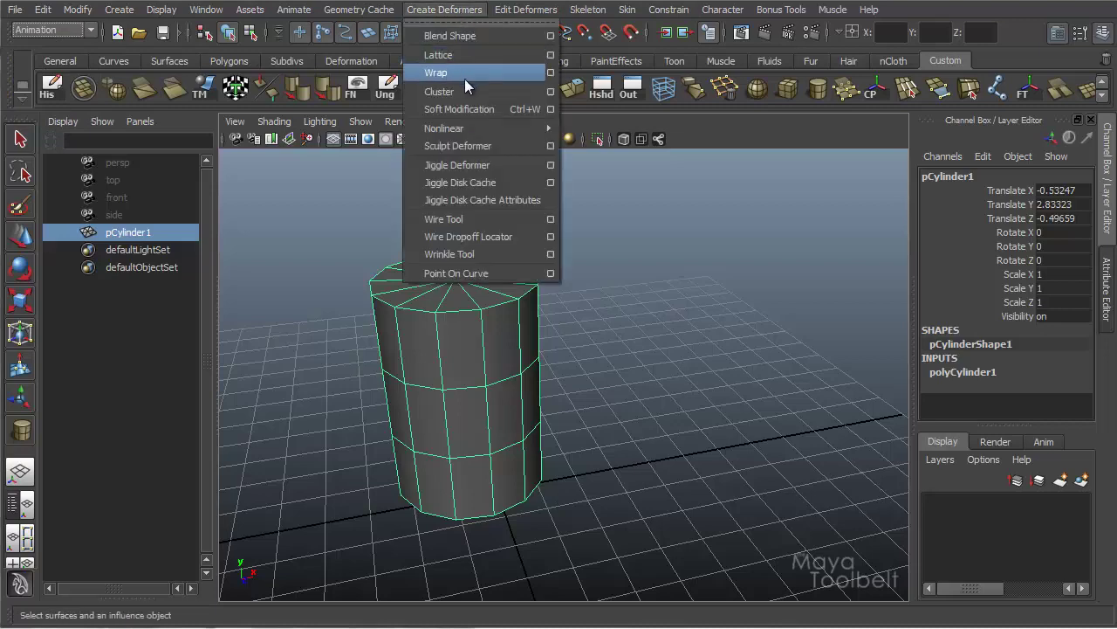
{"action": "left_click", "coordinate": [462, 53]}
Scale the middle row of lattice points inward to pinch the cylinder's waist
{"action": "left_click_drag", "start_coordinate": [640, 341], "coordinate": [621, 309], "text": "alt"}
{"action": "right_click", "coordinate": [546, 279]}
{"action": "right_click_drag", "start_coordinate": [546, 280], "coordinate": [549, 239]}
{"action": "left_click_drag", "start_coordinate": [578, 269], "coordinate": [327, 358], "text": "alt"}
{"action": "key", "text": "r"}
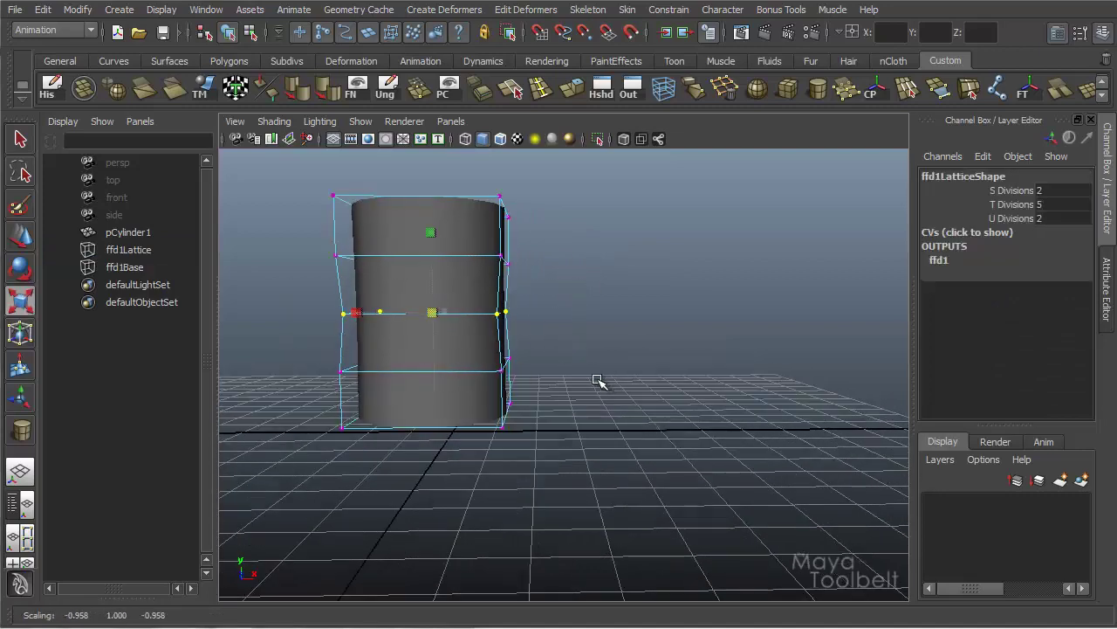
{"action": "middle_click_drag", "start_coordinate": [599, 381], "coordinate": [564, 375]}
{"action": "left_click_drag", "start_coordinate": [602, 367], "coordinate": [614, 356], "text": "alt"}
Increase the deformed cylinder's Subdivisions Height to 6 in its polyCylinder1 construction inputs
{"action": "left_click", "coordinate": [525, 282]}
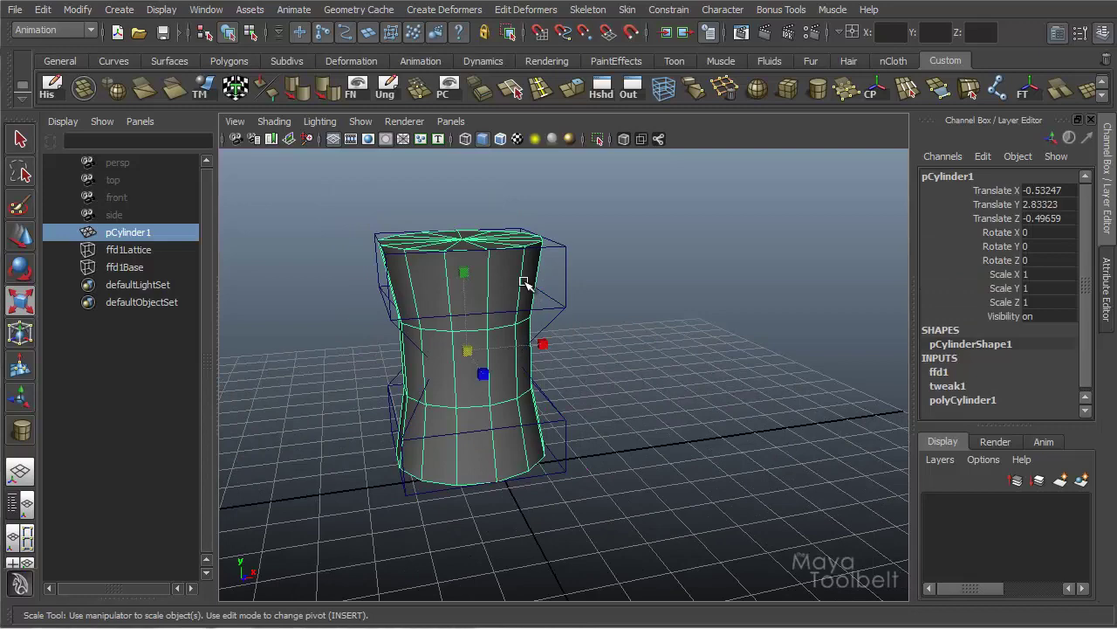
{"action": "left_click", "coordinate": [987, 400]}
{"action": "left_click", "coordinate": [988, 355]}
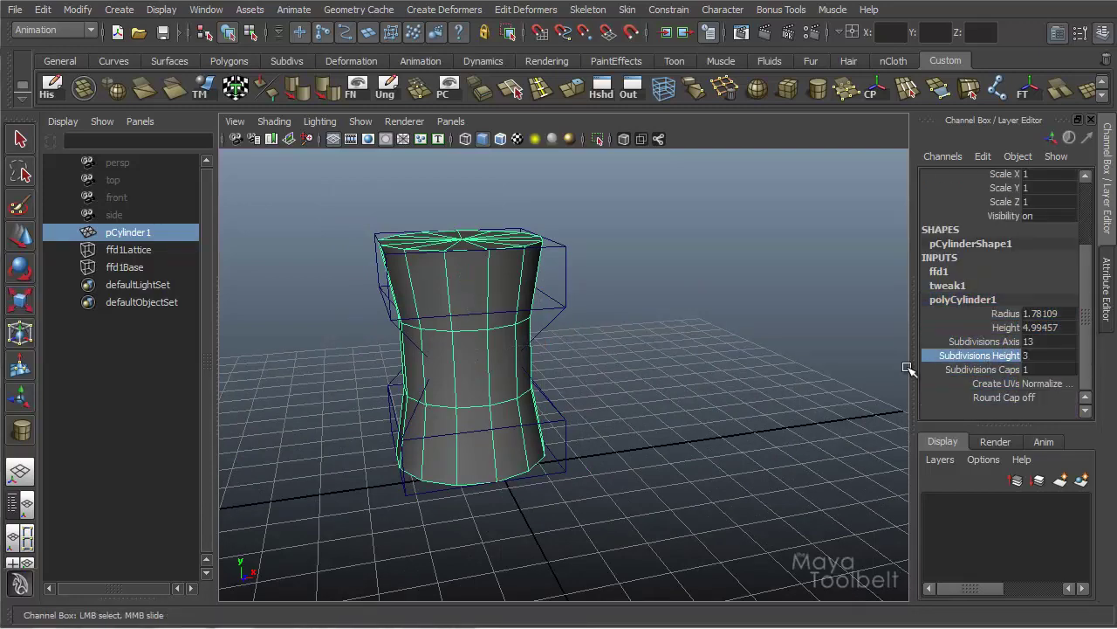
{"action": "middle_click_drag", "start_coordinate": [712, 377], "coordinate": [735, 392]}
{"action": "left_click_drag", "start_coordinate": [735, 391], "coordinate": [654, 366], "text": "alt"}
{"action": "middle_click_drag", "start_coordinate": [579, 369], "coordinate": [720, 349], "text": "alt"}
{"action": "right_click_drag", "start_coordinate": [719, 349], "coordinate": [793, 335], "text": "alt"}
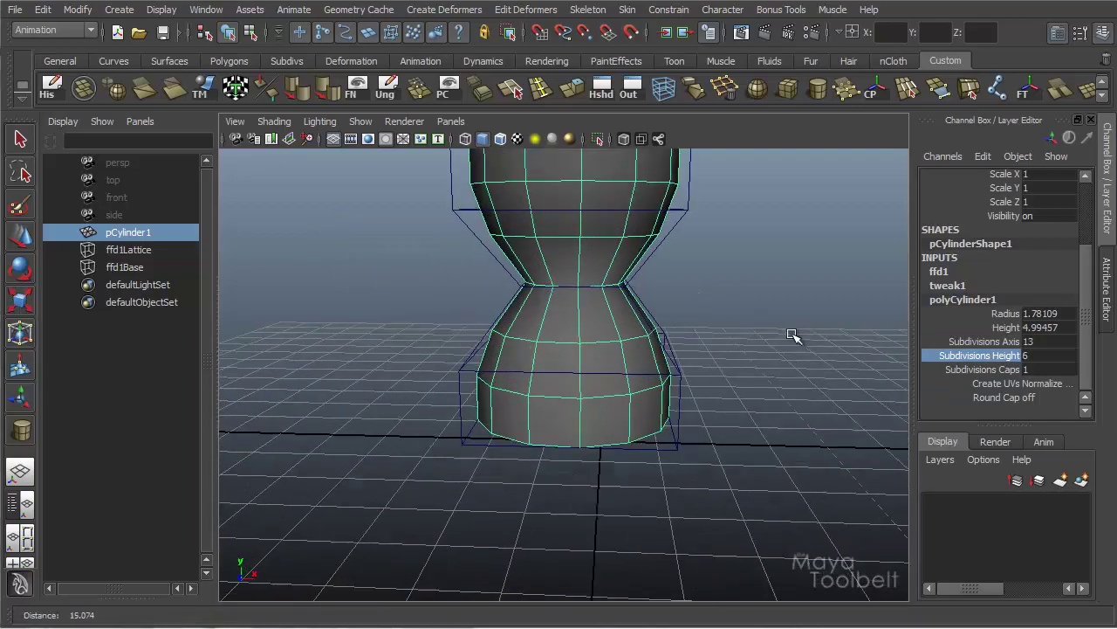
Duplicate the lattice-deformed cylinder with the standard Duplicate command and move the copy along X to about 4.699
{"action": "left_click", "coordinate": [689, 208]}
{"action": "left_click_drag", "start_coordinate": [751, 279], "coordinate": [721, 321], "text": "alt"}
{"action": "left_click", "coordinate": [721, 321]}
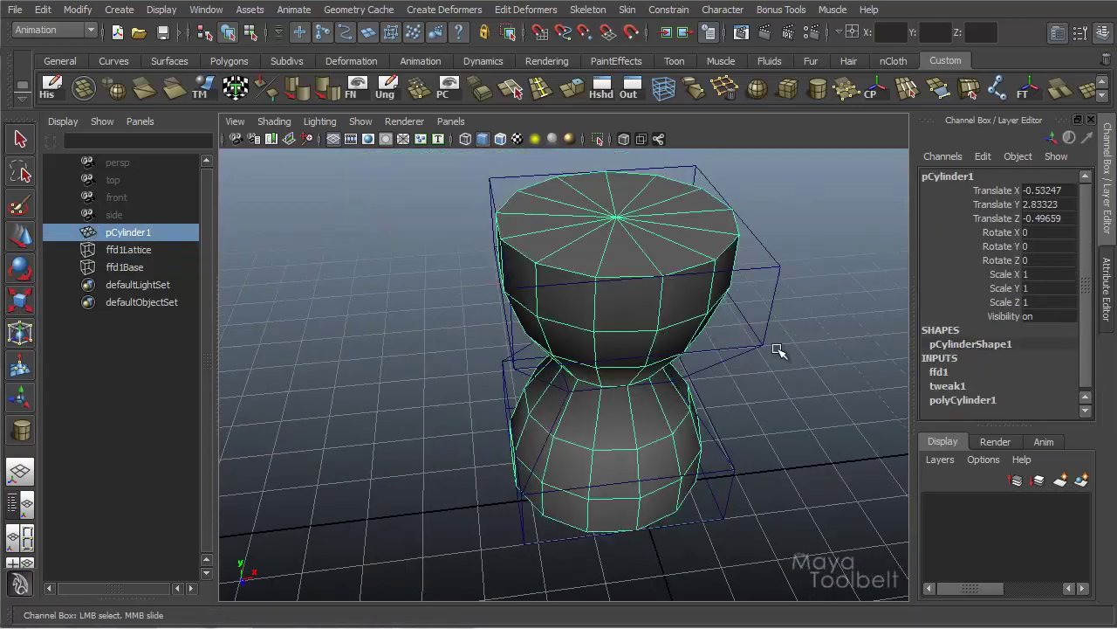
{"action": "left_click_drag", "start_coordinate": [781, 343], "coordinate": [740, 372], "text": "alt"}
{"action": "key", "text": "w"}
{"action": "middle_click_drag", "start_coordinate": [805, 317], "coordinate": [781, 347], "text": "alt"}
{"action": "right_click_drag", "start_coordinate": [782, 347], "coordinate": [709, 361], "text": "alt"}
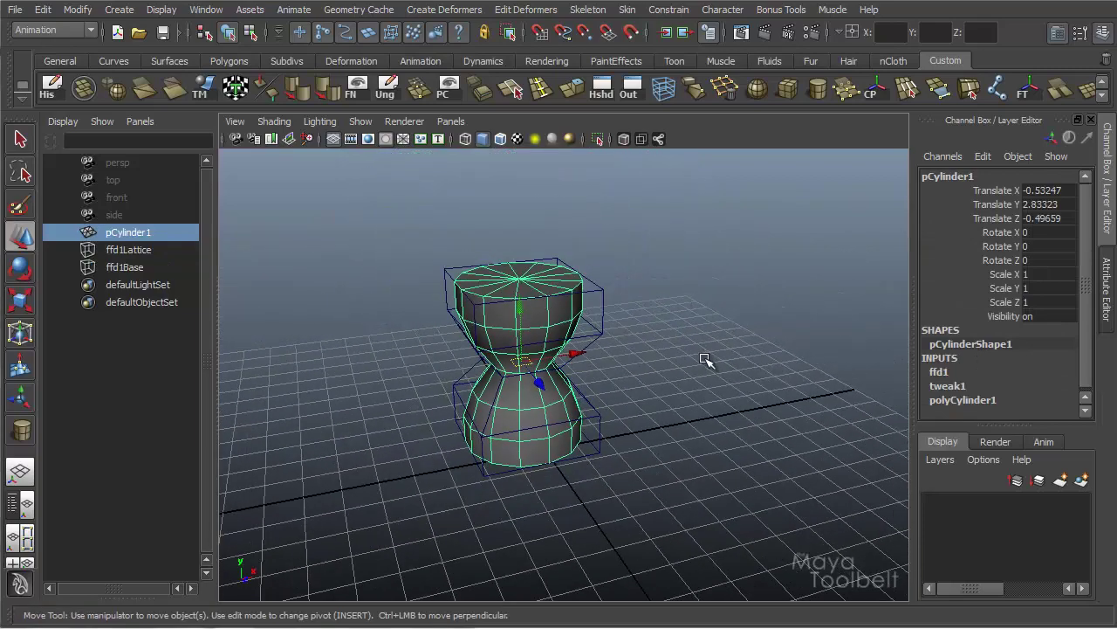
{"action": "key", "text": "ctrl+d"}
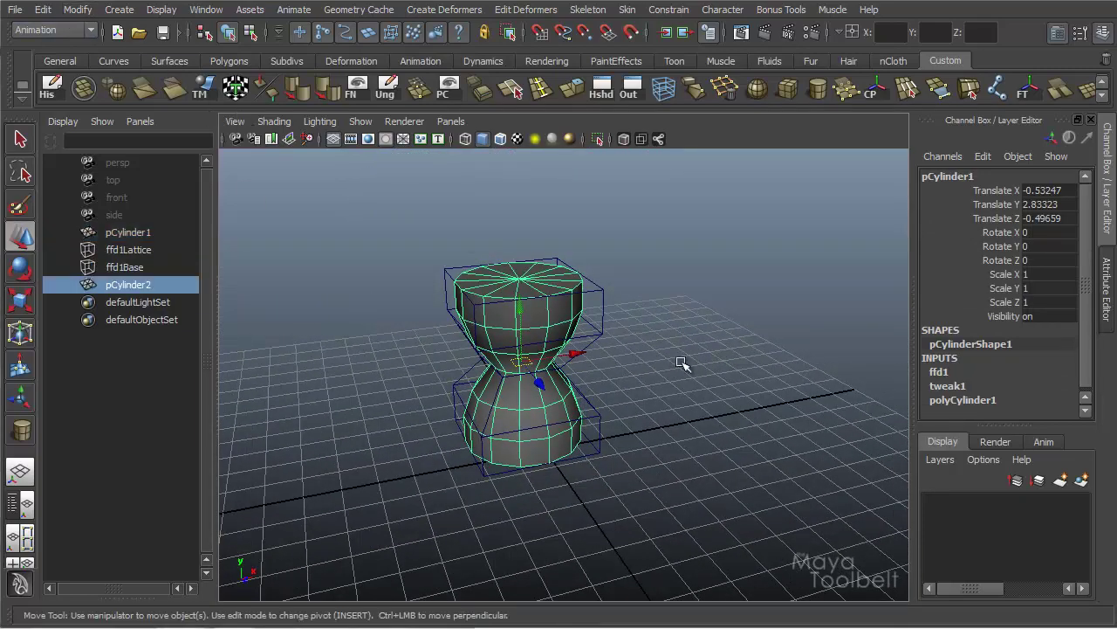
{"action": "left_click_drag", "start_coordinate": [580, 353], "coordinate": [716, 338]}
Compare the shape and construction inputs of the lattice-deformed original with those of its duplicate
{"action": "left_click_drag", "start_coordinate": [610, 275], "coordinate": [579, 245], "text": "alt"}
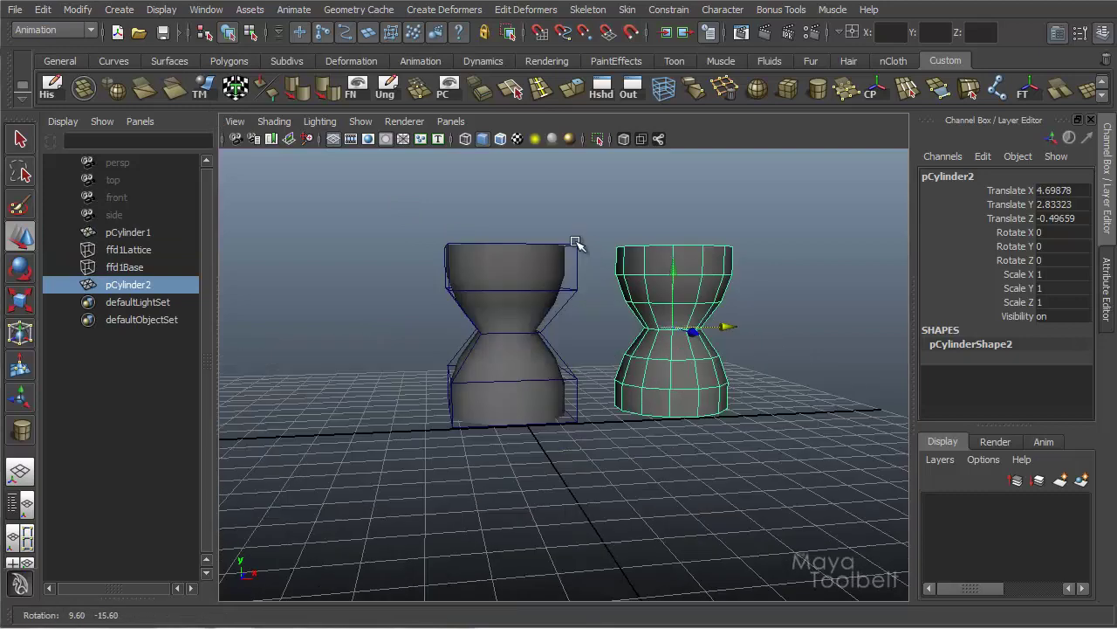
{"action": "middle_click_drag", "start_coordinate": [579, 245], "coordinate": [498, 287], "text": "alt"}
{"action": "right_click_drag", "start_coordinate": [498, 287], "coordinate": [664, 266], "text": "alt"}
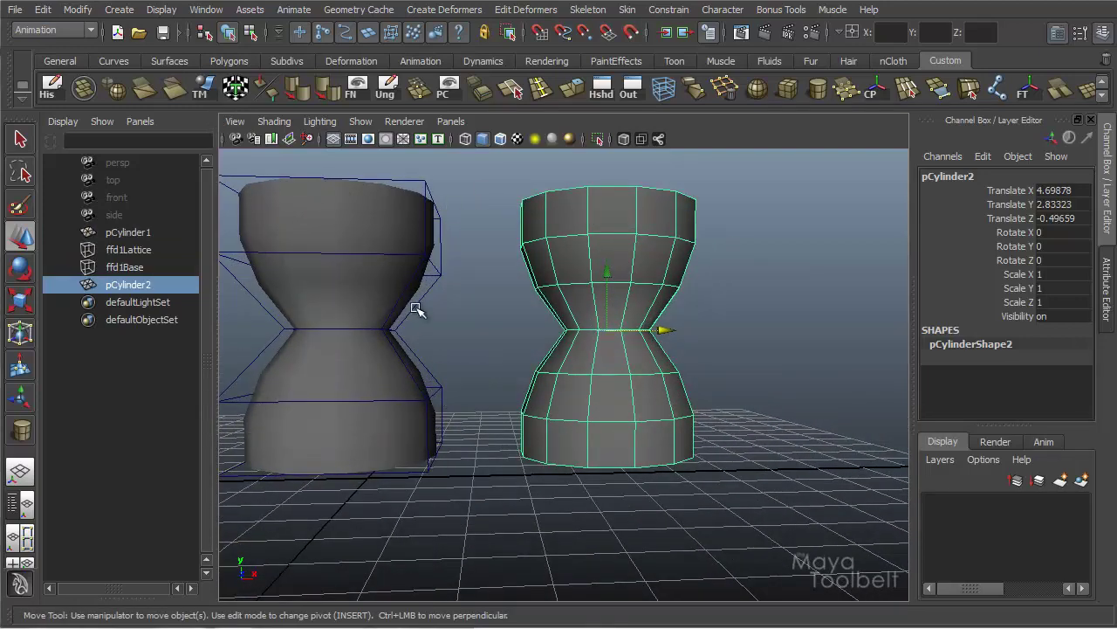
{"action": "left_click_drag", "start_coordinate": [576, 304], "coordinate": [600, 318], "text": "alt"}
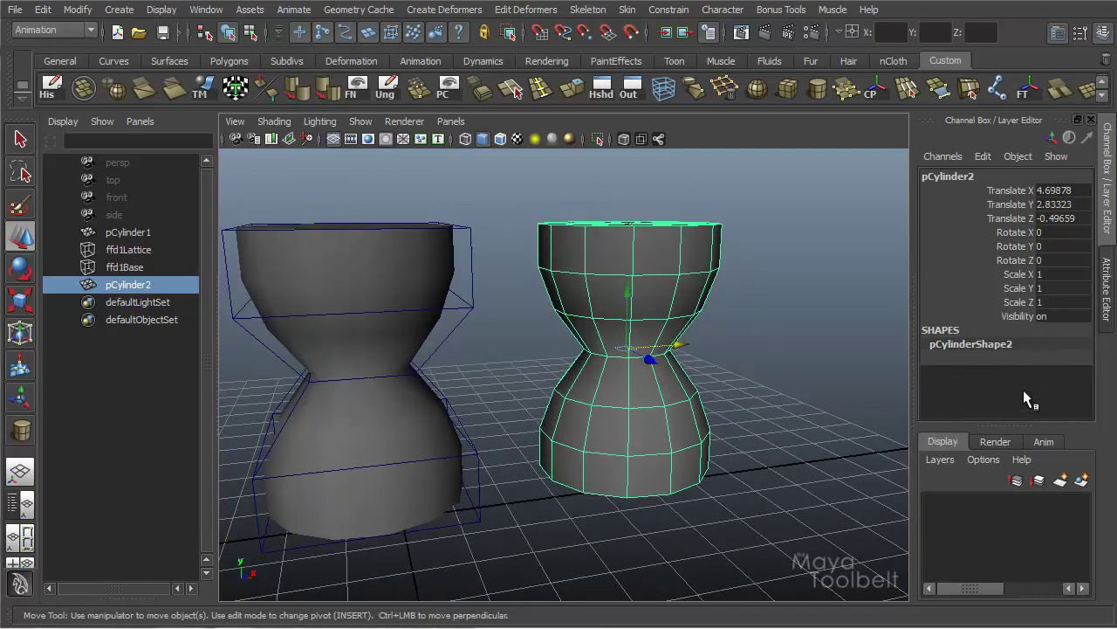
{"action": "left_click_drag", "start_coordinate": [701, 364], "coordinate": [611, 363], "text": "alt"}
{"action": "left_click", "coordinate": [375, 242]}
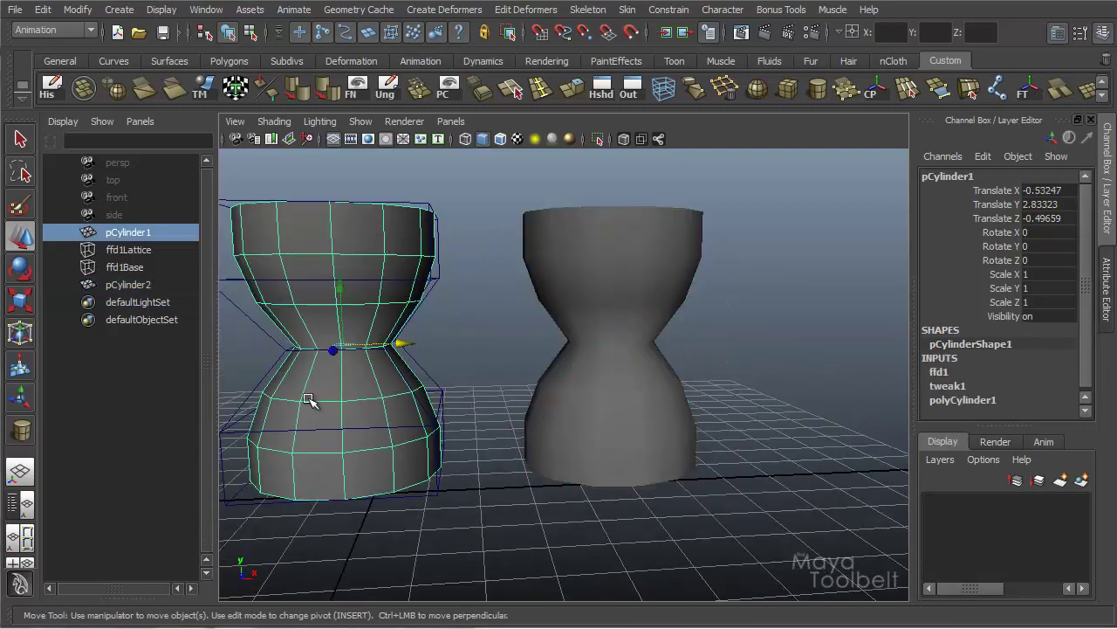
{"action": "left_click", "coordinate": [674, 295]}
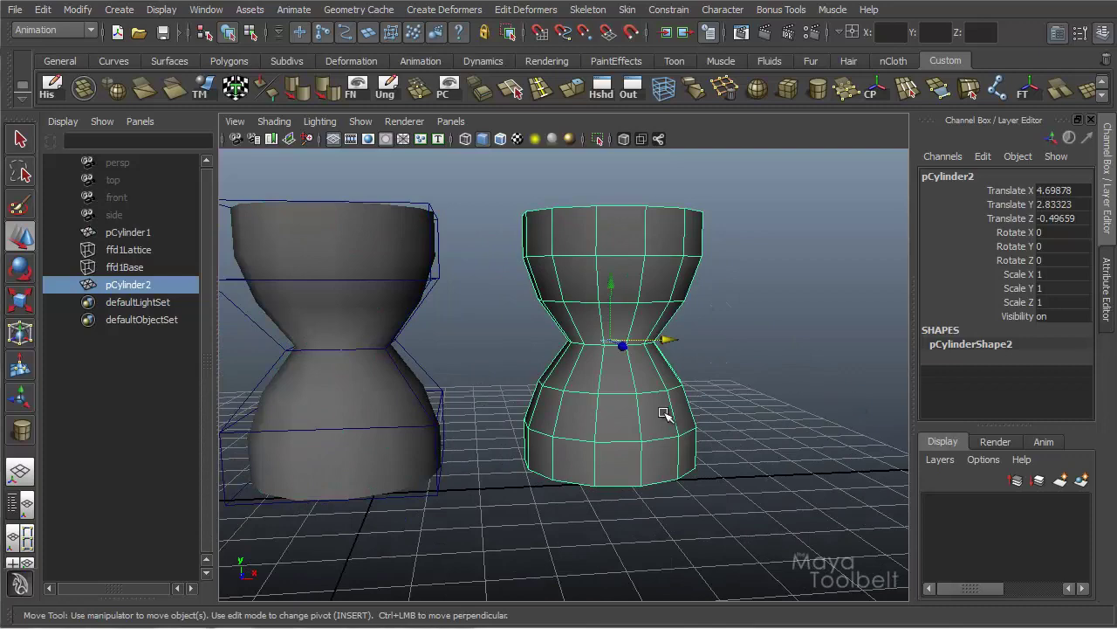
Move the duplicated cylinder along X to about 4.177 and compare it with the lattice original in wireframe
{"action": "left_click_drag", "start_coordinate": [664, 413], "coordinate": [628, 425], "text": "alt"}
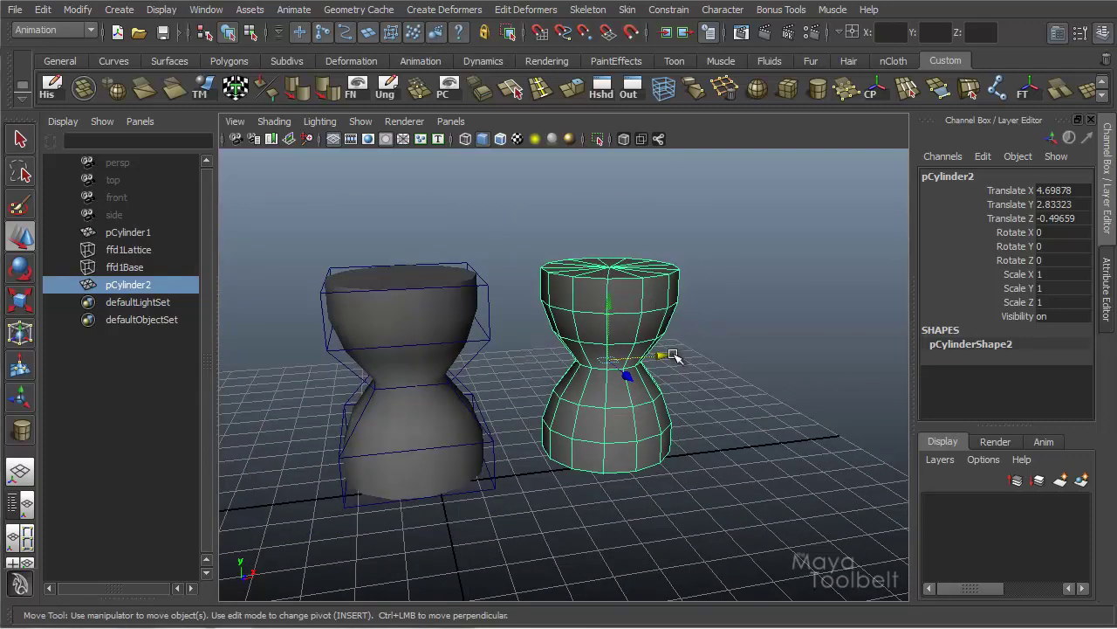
{"action": "left_click_drag", "start_coordinate": [670, 356], "coordinate": [655, 359]}
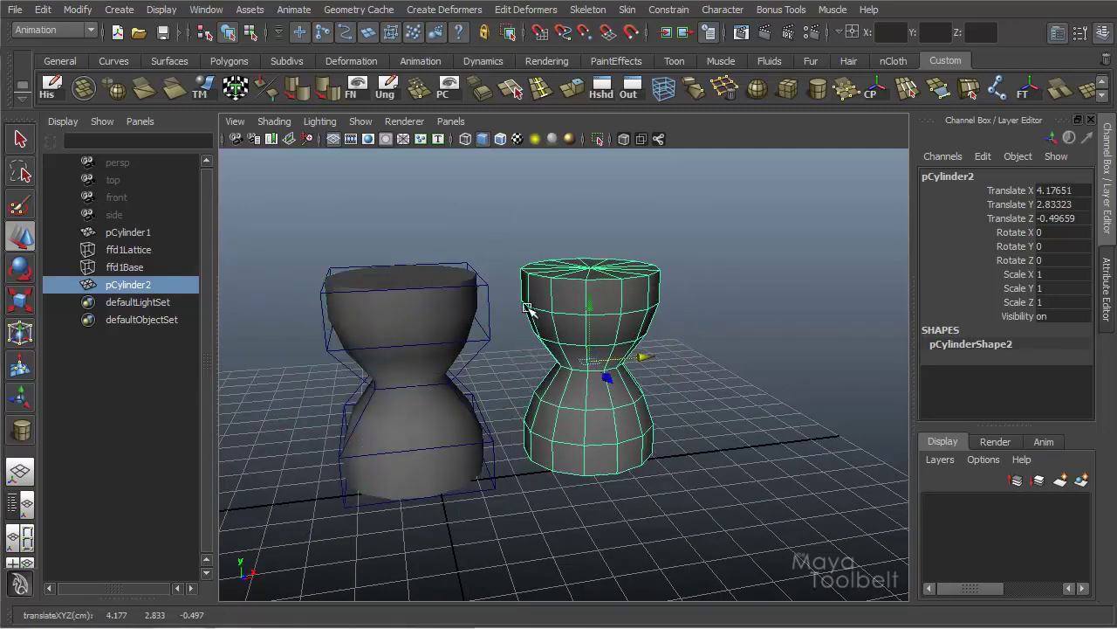
{"action": "left_click", "coordinate": [493, 332]}
{"action": "key", "text": "4"}
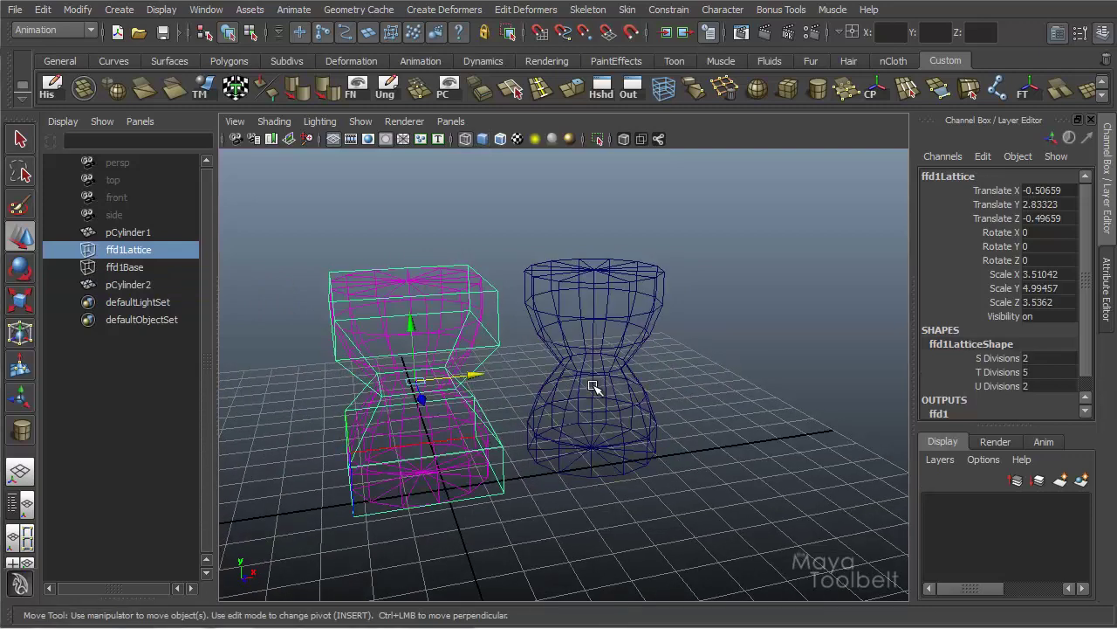
{"action": "left_click_drag", "start_coordinate": [596, 390], "coordinate": [440, 290], "text": "alt"}
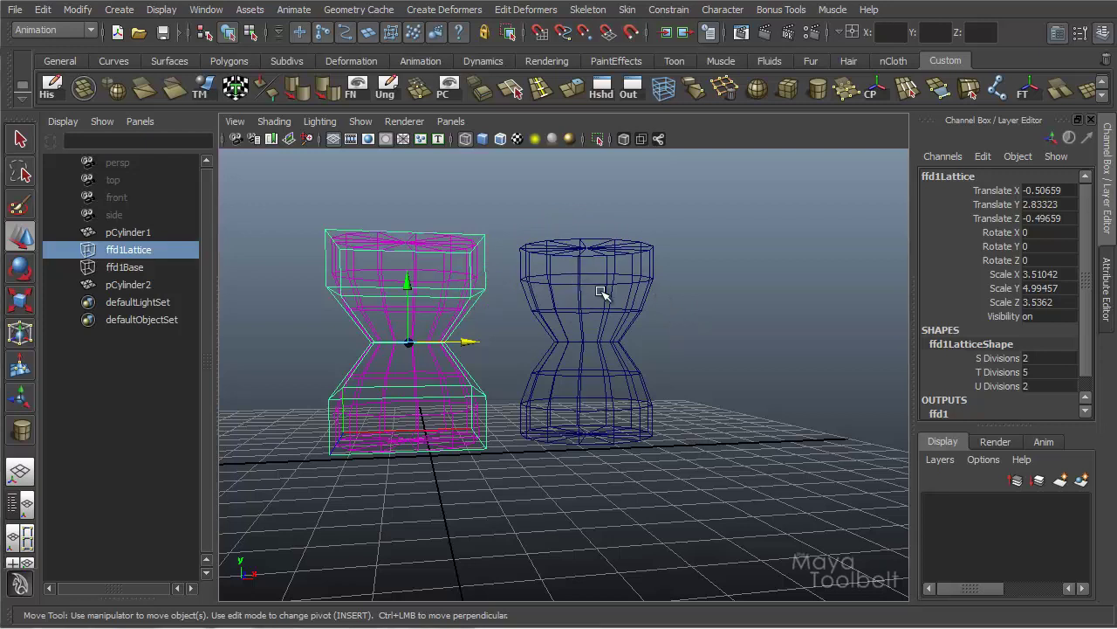
{"action": "key", "text": "5"}
Delete the duplicated cylinder and bring up the Duplicate Special options
{"action": "left_click", "coordinate": [642, 346]}
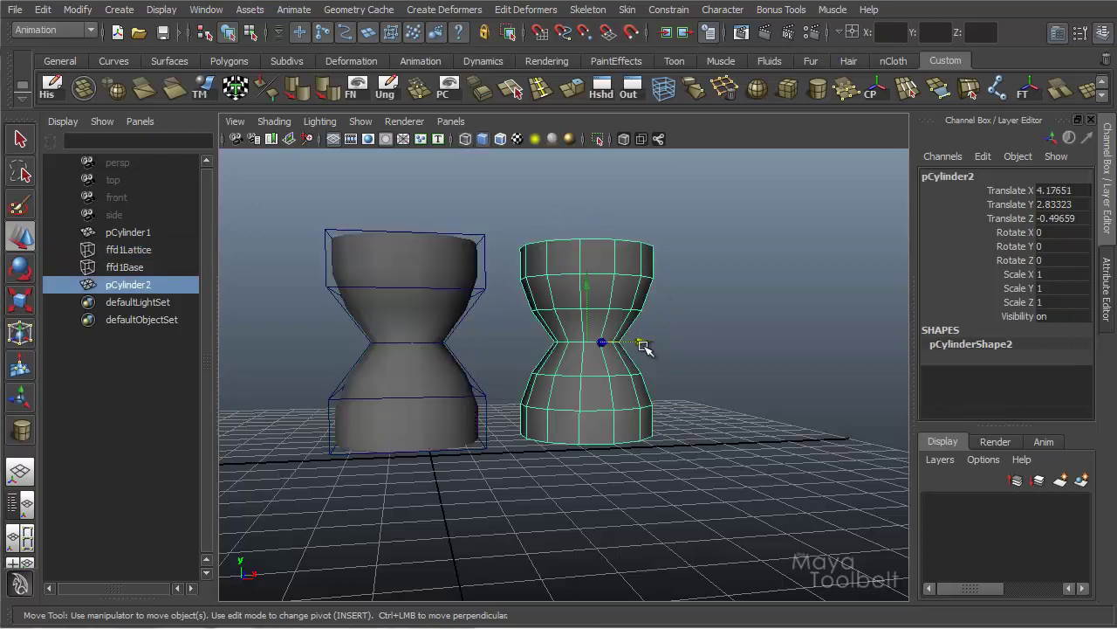
{"action": "key", "text": "Delete"}
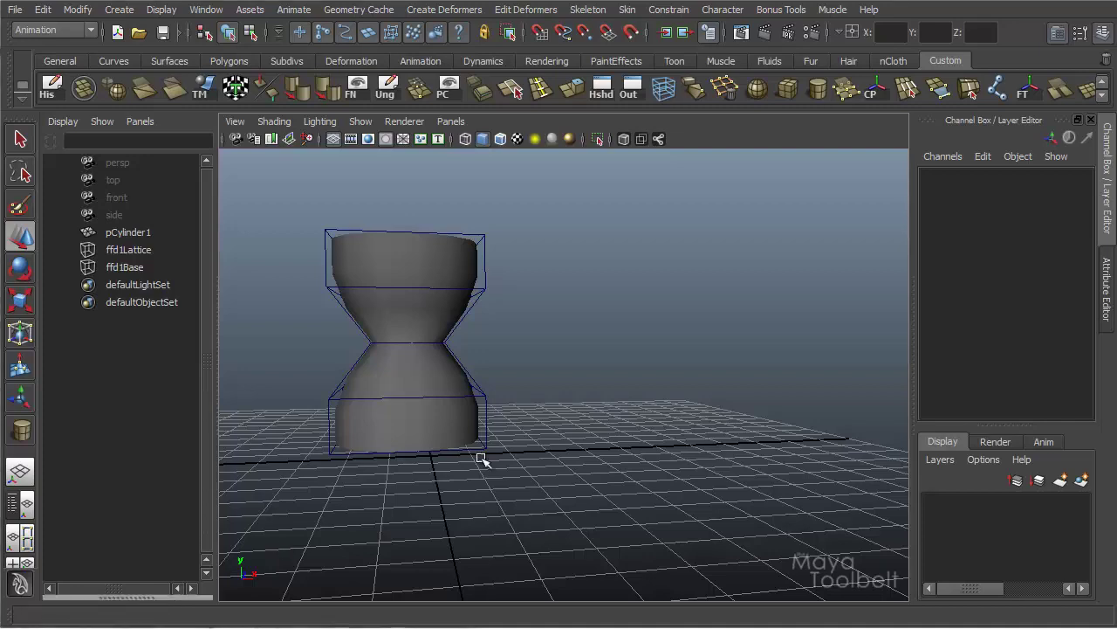
{"action": "key", "text": "ctrl+shift+d"}
{"action": "left_click_drag", "start_coordinate": [785, 108], "coordinate": [862, 136]}
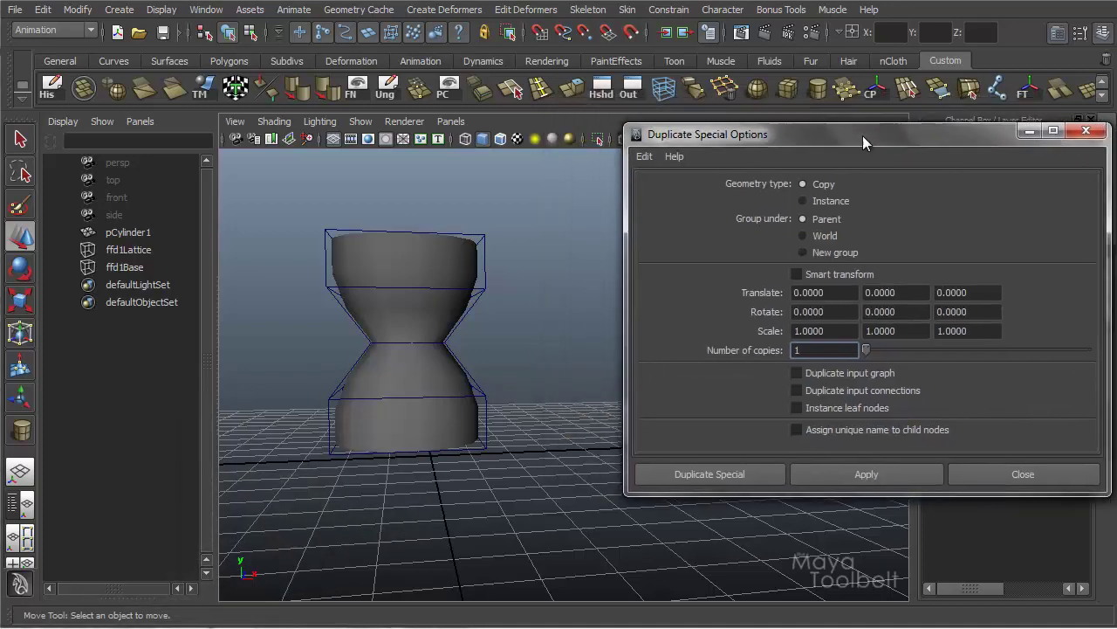
Make one copy of the lattice-deformed cylinder with Duplicate input connections enabled and move it along X to about 4.786
{"action": "left_click", "coordinate": [436, 258]}
{"action": "left_click_drag", "start_coordinate": [536, 377], "coordinate": [567, 390], "text": "alt"}
{"action": "left_click", "coordinate": [859, 391]}
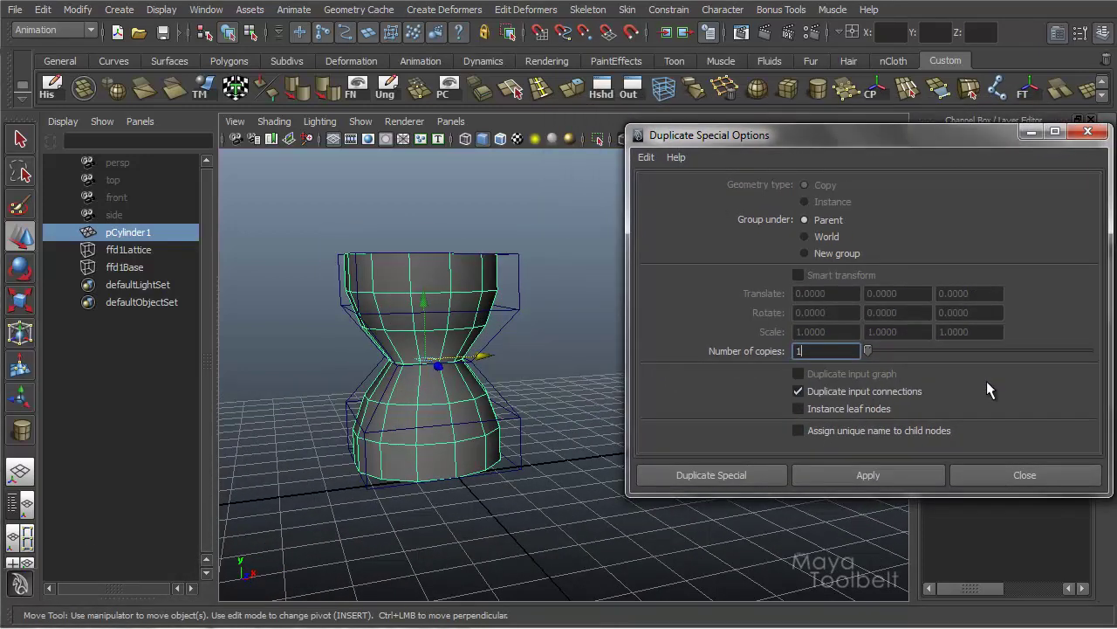
{"action": "left_click", "coordinate": [846, 481]}
{"action": "left_click", "coordinate": [1031, 134]}
{"action": "left_click_drag", "start_coordinate": [529, 353], "coordinate": [748, 347], "text": "alt"}
Scale the middle row of ffd1Lattice points outward to widen the waist, checking both cylinders in wireframe and shaded display
{"action": "left_click", "coordinate": [512, 317]}
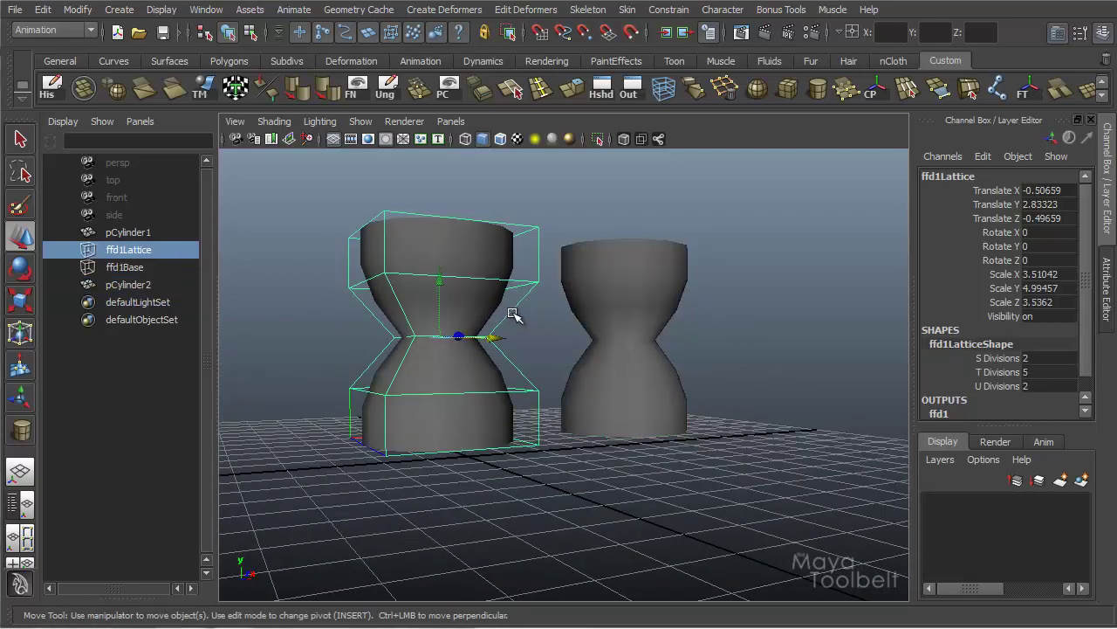
{"action": "key", "text": "4"}
{"action": "left_click_drag", "start_coordinate": [509, 318], "coordinate": [563, 350], "text": "alt"}
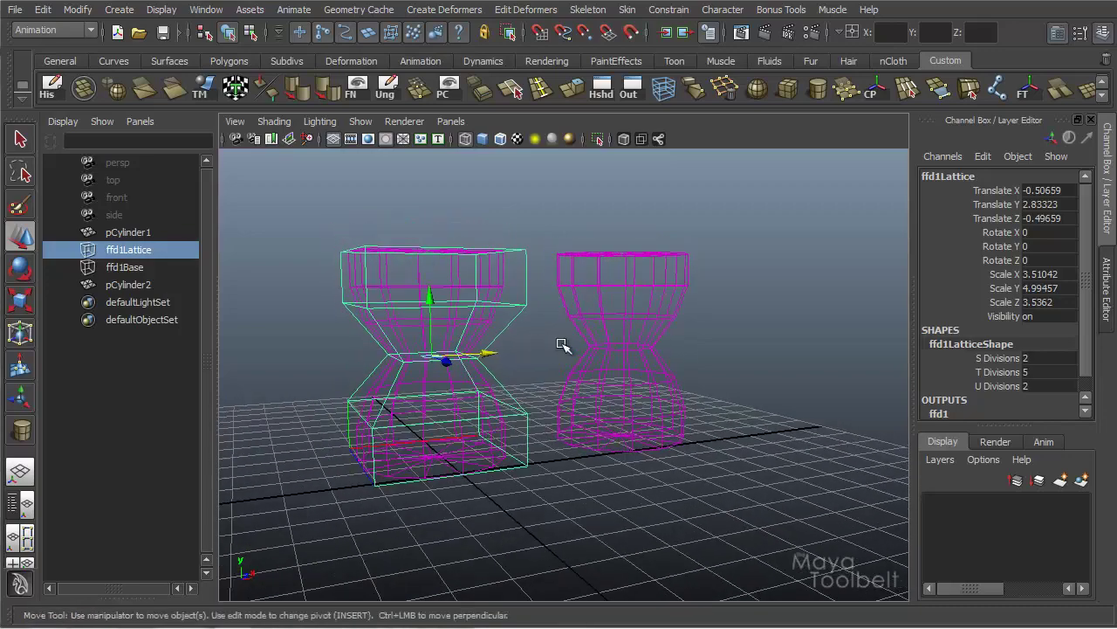
{"action": "right_click_drag", "start_coordinate": [540, 325], "coordinate": [541, 282]}
{"action": "left_click_drag", "start_coordinate": [539, 310], "coordinate": [516, 328], "text": "alt"}
{"action": "left_click_drag", "start_coordinate": [514, 327], "coordinate": [365, 382]}
{"action": "key", "text": "r"}
{"action": "middle_click_drag", "start_coordinate": [511, 380], "coordinate": [540, 391]}
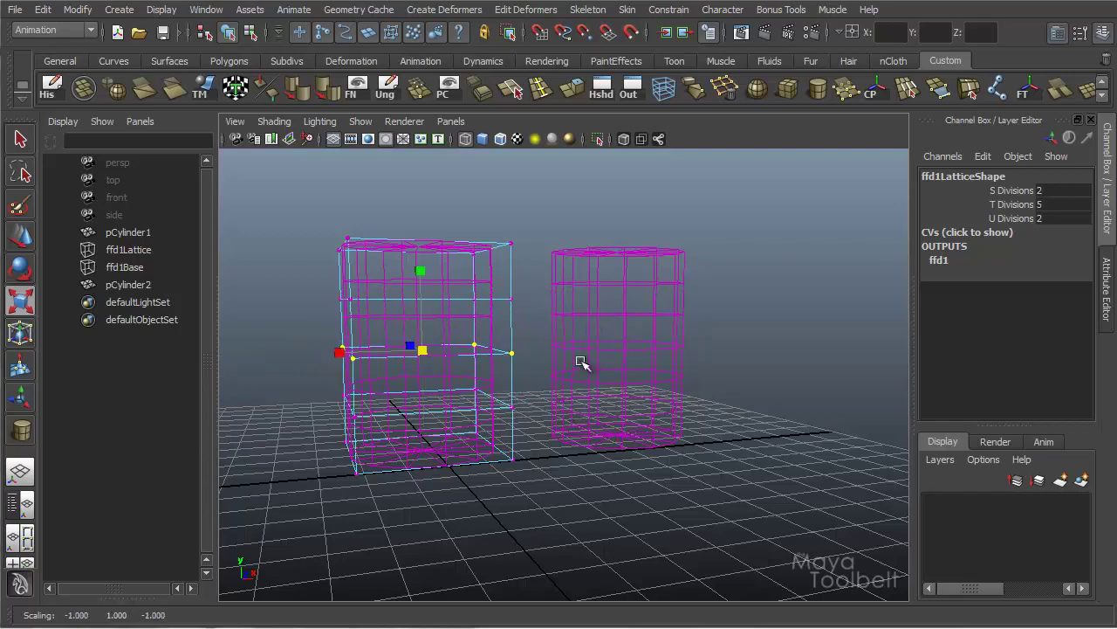
{"action": "left_click_drag", "start_coordinate": [581, 362], "coordinate": [602, 295], "text": "alt"}
{"action": "left_click_drag", "start_coordinate": [509, 368], "coordinate": [554, 366], "text": "alt"}
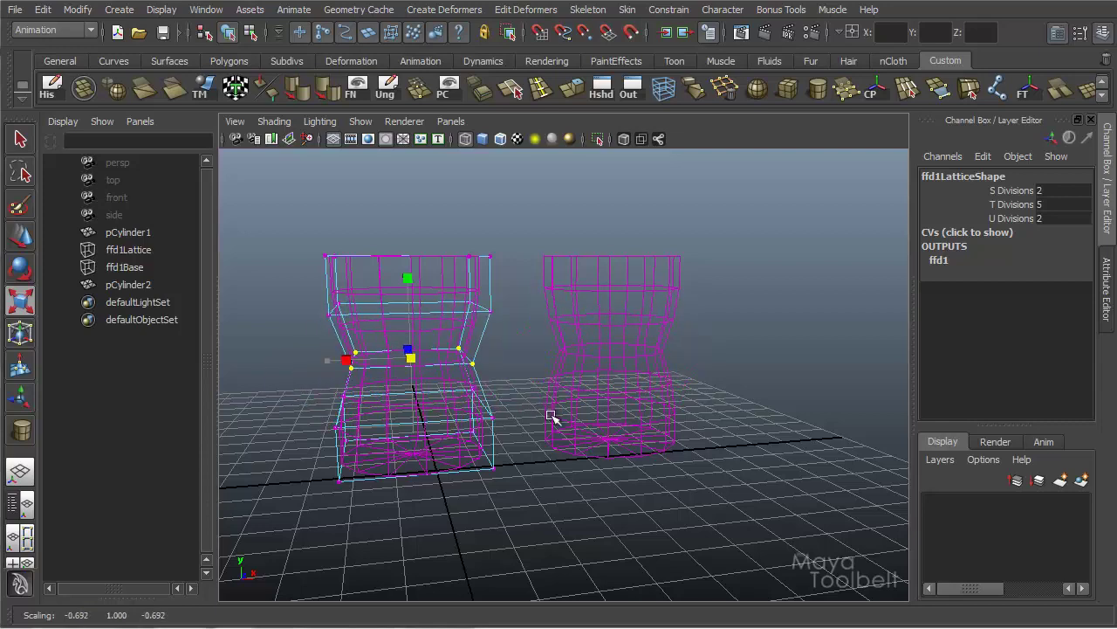
{"action": "key", "text": "5"}
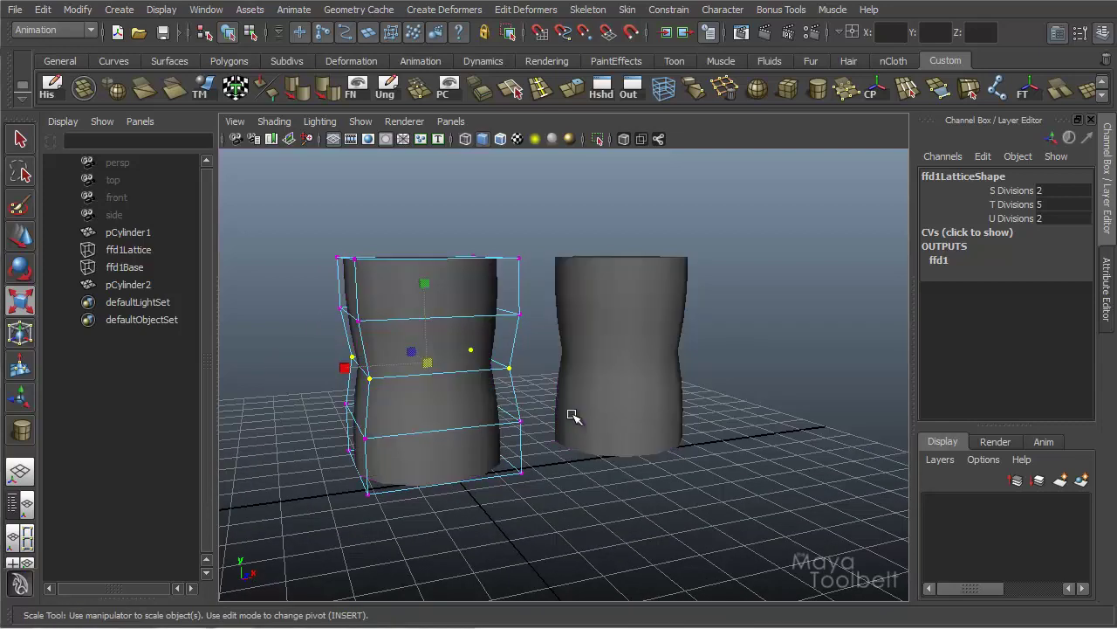
{"action": "mouse_move", "coordinate": [561, 412]}
{"action": "middle_mouse_down"}
{"action": "mouse_move", "coordinate": [631, 424]}
{"action": "mouse_move", "coordinate": [569, 429]}
{"action": "mouse_move", "coordinate": [629, 436]}
{"action": "mouse_move", "coordinate": [544, 436]}
{"action": "mouse_move", "coordinate": [599, 444]}
{"action": "mouse_move", "coordinate": [552, 441]}
{"action": "mouse_move", "coordinate": [593, 451]}
{"action": "mouse_move", "coordinate": [571, 452]}
{"action": "middle_mouse_up"}
Move the original cylinder along X inside its lattice to about -1.677, and undo the move
{"action": "left_click", "coordinate": [486, 288]}
{"action": "key", "text": "w"}
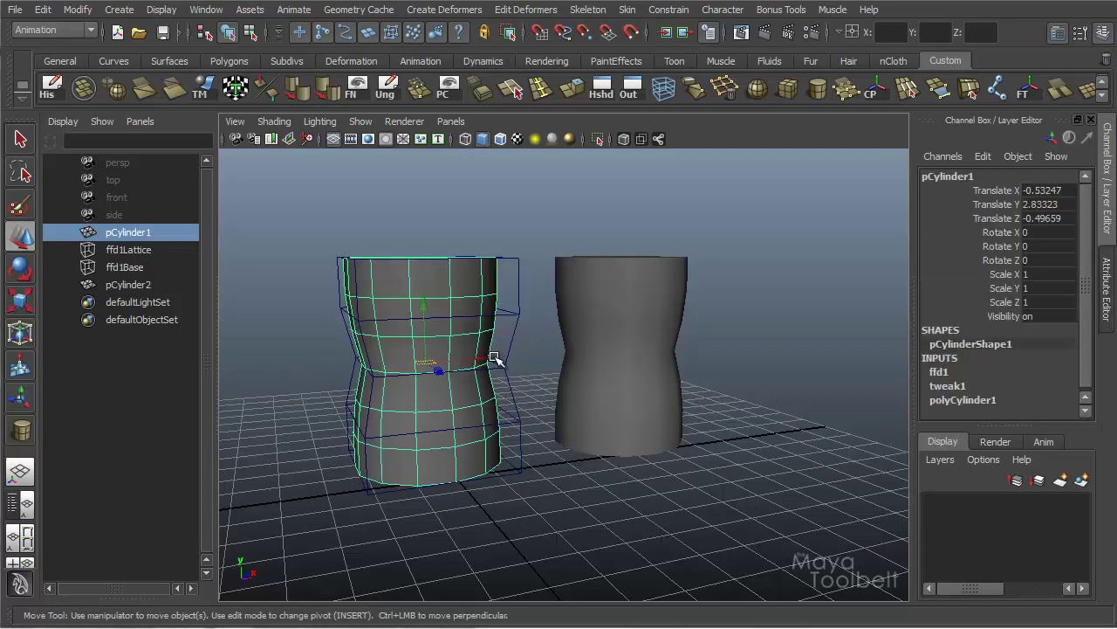
{"action": "left_click_drag", "start_coordinate": [499, 359], "coordinate": [441, 393]}
{"action": "middle_click_drag", "start_coordinate": [441, 375], "coordinate": [474, 334], "text": "alt"}
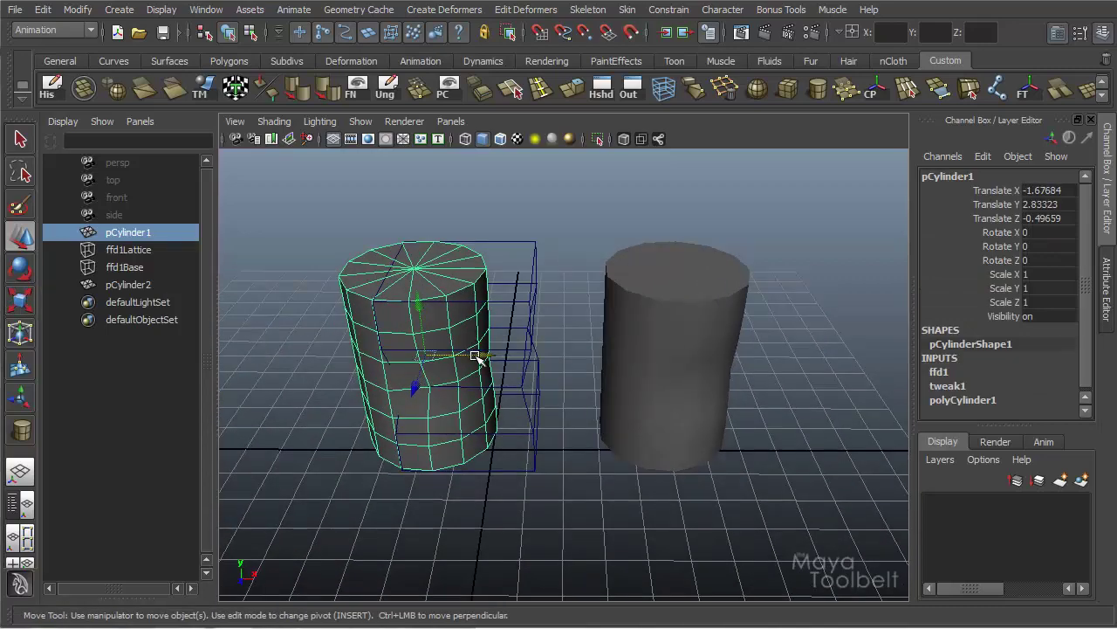
{"action": "key", "text": "ctrl+z"}
{"action": "left_click_drag", "start_coordinate": [509, 379], "coordinate": [430, 310], "text": "alt"}
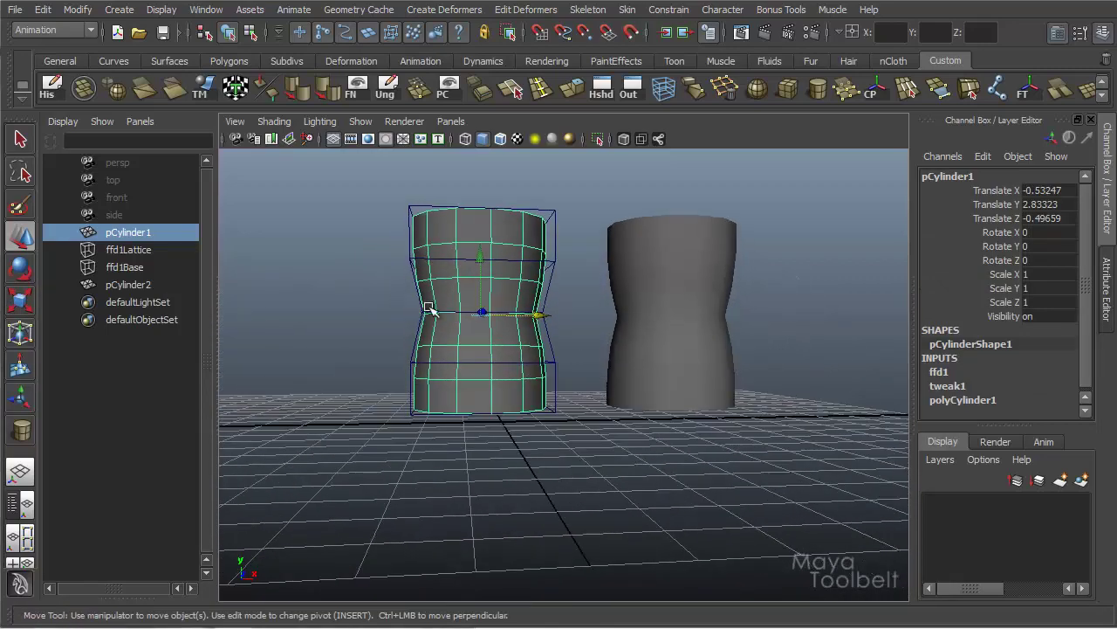
{"action": "left_click_drag", "start_coordinate": [542, 319], "coordinate": [505, 399]}
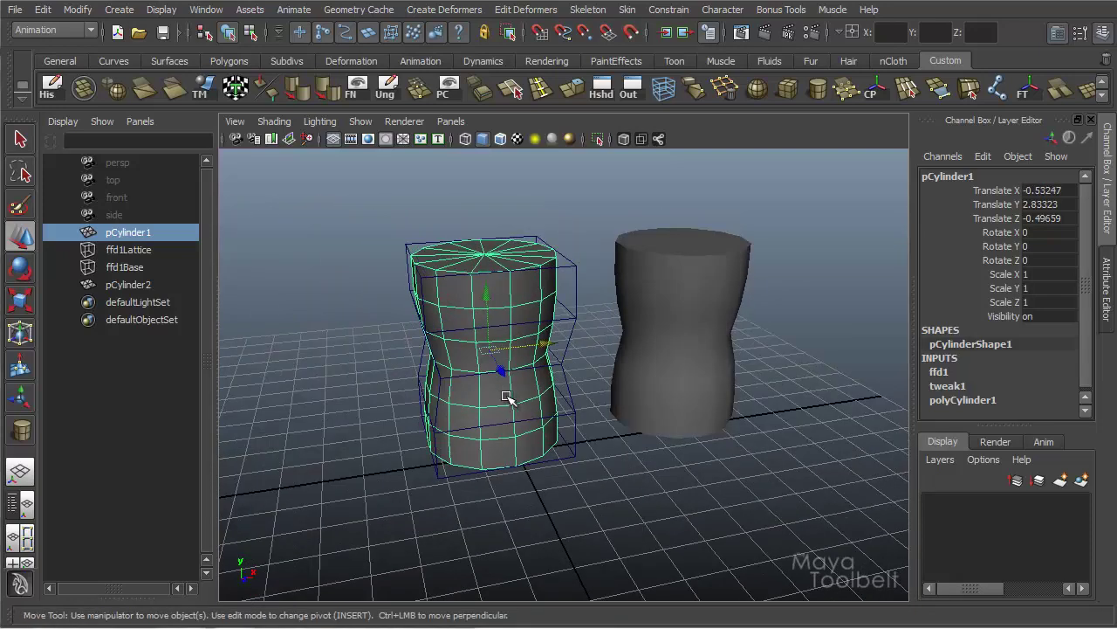
Turn off Duplicate input connections in the Duplicate Special options
{"action": "mouse_move", "coordinate": [572, 410]}
{"action": "left_mouse_down", "text": "alt"}
{"action": "mouse_move", "coordinate": [524, 394]}
{"action": "mouse_move", "coordinate": [643, 419]}
{"action": "mouse_move", "coordinate": [619, 474]}
{"action": "mouse_move", "coordinate": [576, 514]}
{"action": "mouse_move", "coordinate": [521, 526]}
{"action": "mouse_move", "coordinate": [577, 389]}
{"action": "left_mouse_up", "text": "alt"}
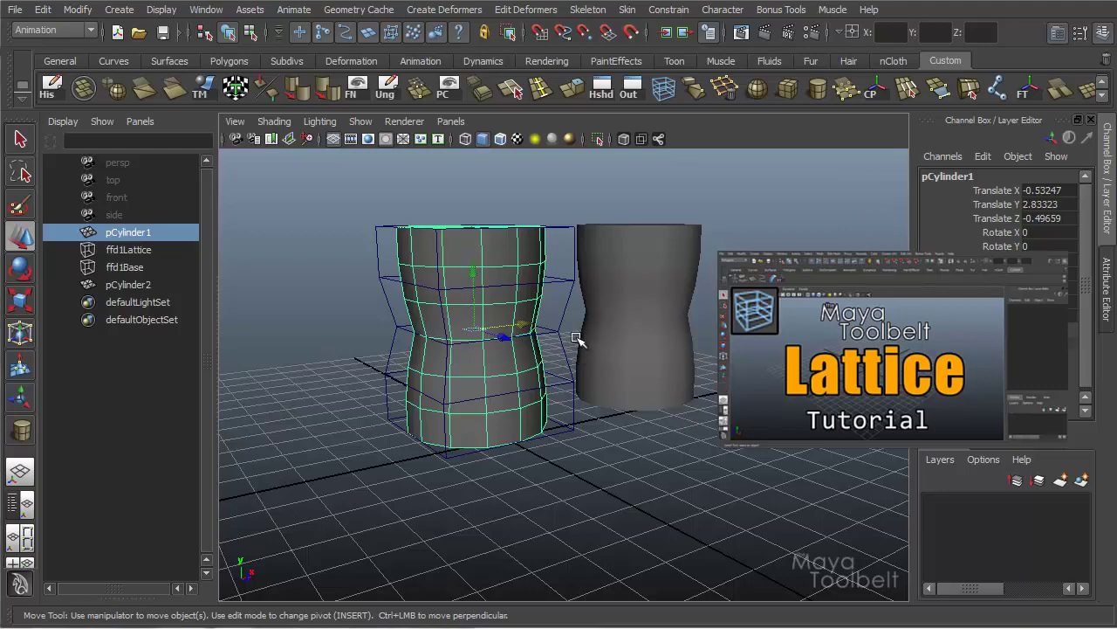
{"action": "left_click_drag", "start_coordinate": [515, 311], "coordinate": [521, 422], "text": "alt"}
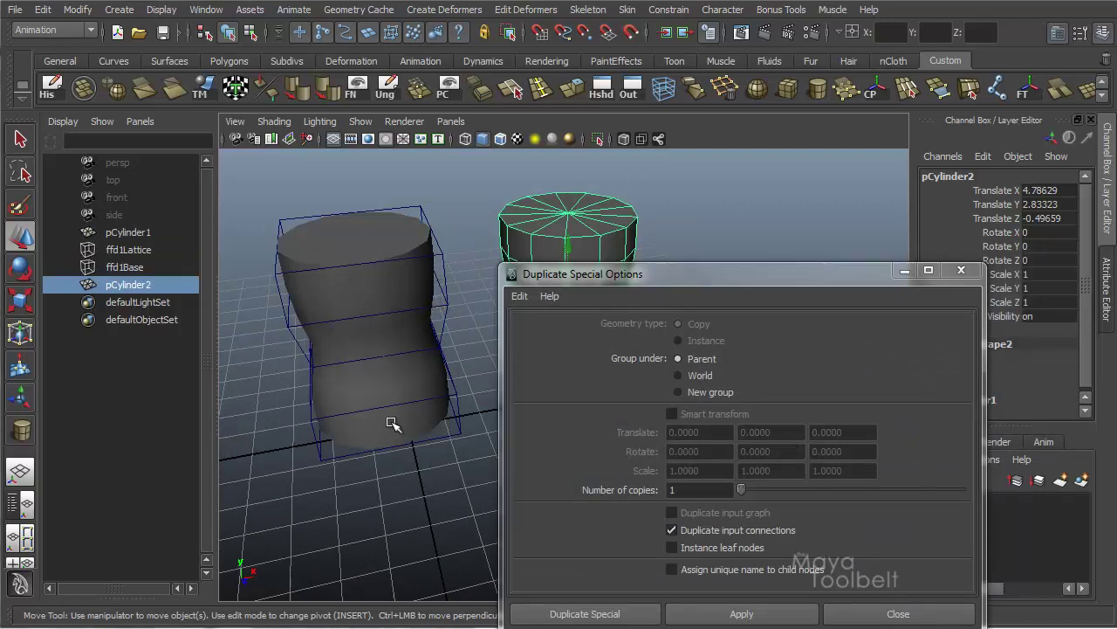
{"action": "left_click", "coordinate": [745, 273]}
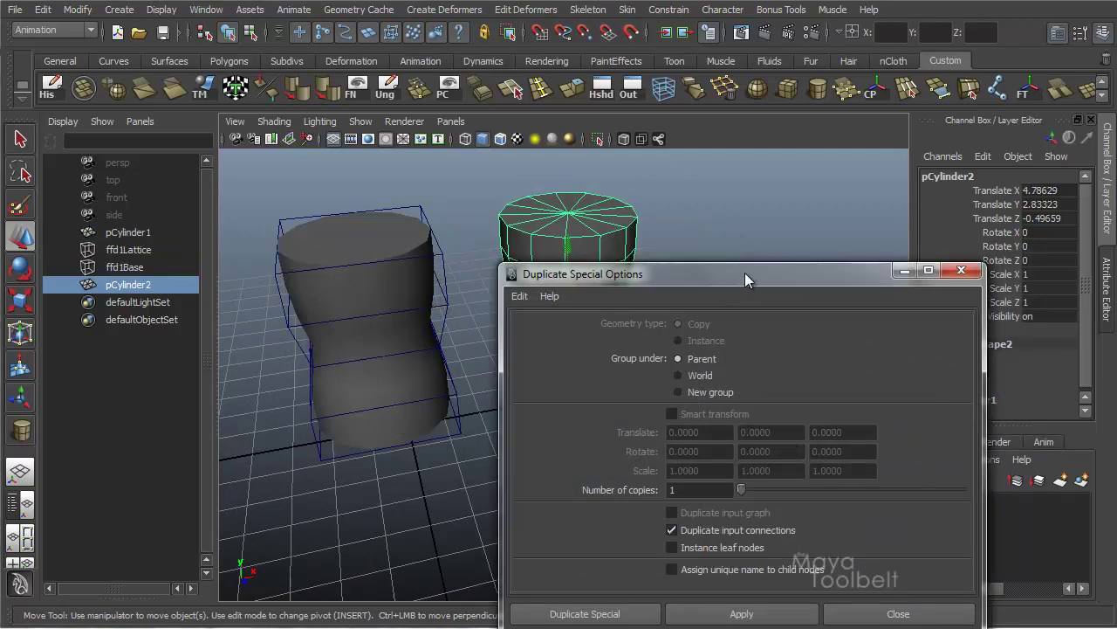
{"action": "left_click_drag", "start_coordinate": [745, 279], "coordinate": [772, 154]}
{"action": "left_click", "coordinate": [768, 405]}
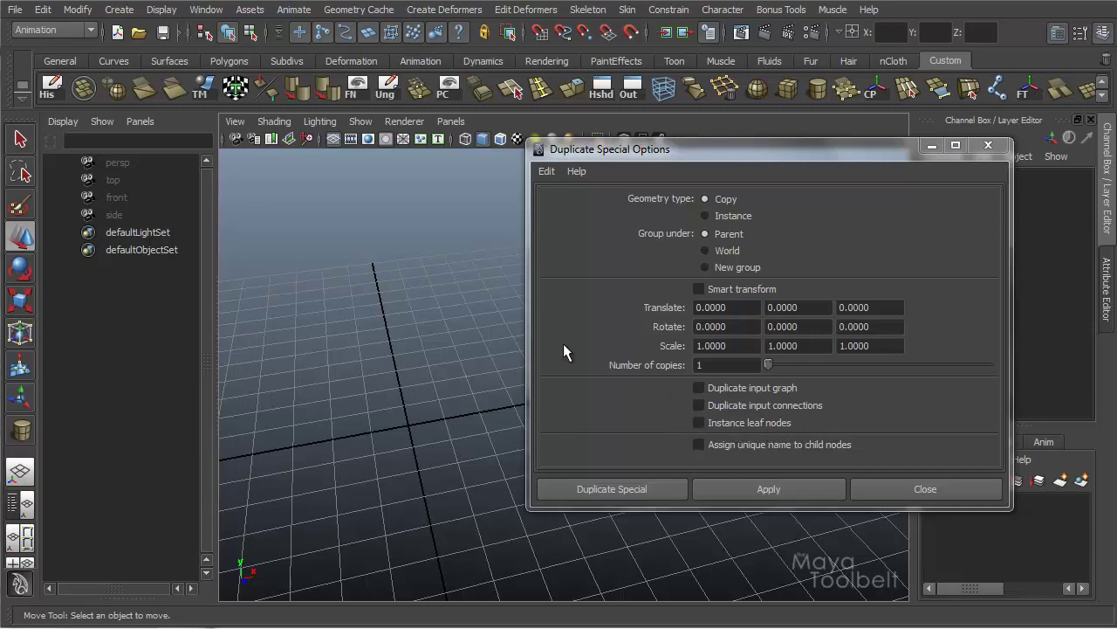
Examine the tree model's trunk, branch and leaves from several angles
{"action": "left_click_drag", "start_coordinate": [848, 153], "coordinate": [886, 178]}
{"action": "left_click_drag", "start_coordinate": [459, 433], "coordinate": [468, 352], "text": "alt"}
{"action": "mouse_move", "coordinate": [469, 353]}
{"action": "middle_mouse_down", "text": "alt"}
{"action": "mouse_move", "coordinate": [511, 349]}
{"action": "mouse_move", "coordinate": [467, 339]}
{"action": "middle_mouse_up", "text": "alt"}
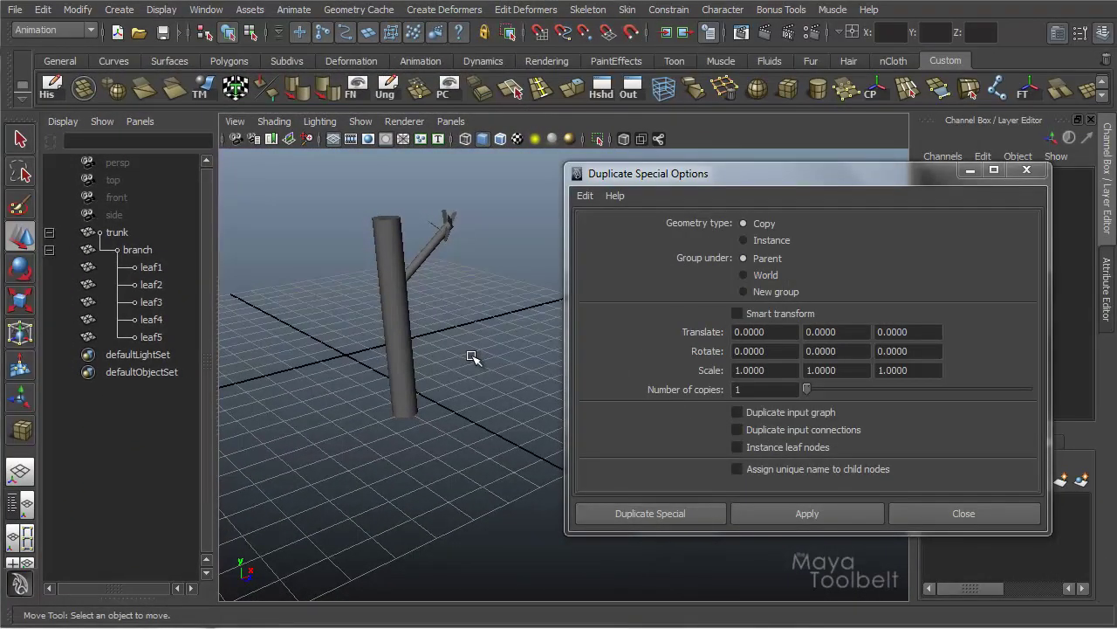
{"action": "middle_click_drag", "start_coordinate": [420, 354], "coordinate": [434, 389], "text": "alt"}
{"action": "right_click_drag", "start_coordinate": [434, 389], "coordinate": [507, 399], "text": "alt"}
{"action": "left_click_drag", "start_coordinate": [506, 399], "coordinate": [379, 364], "text": "alt"}
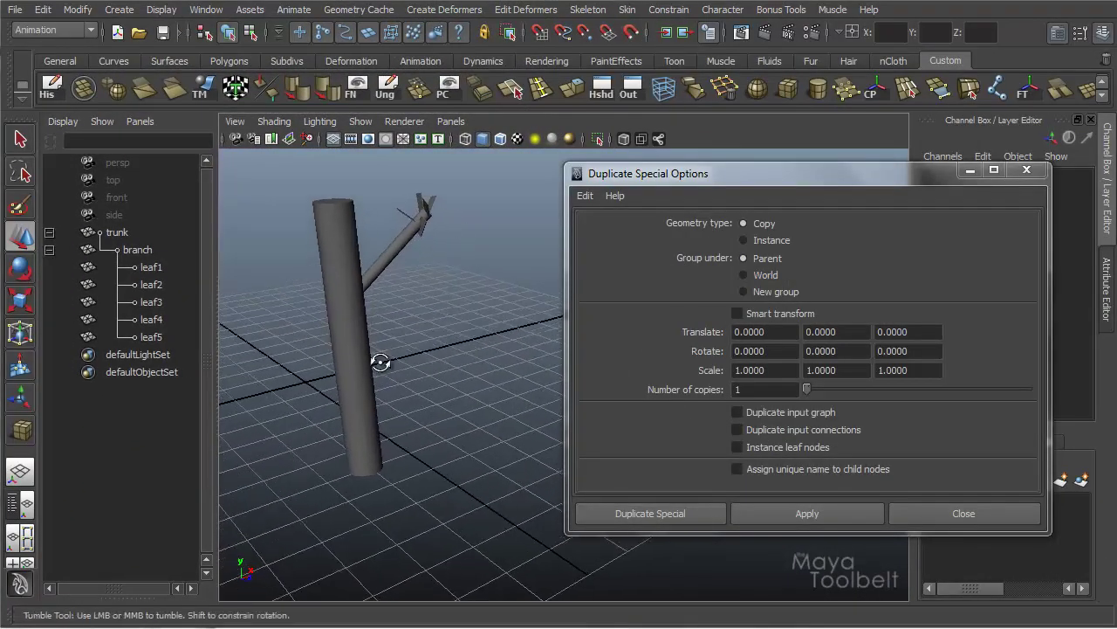
{"action": "middle_click_drag", "start_coordinate": [379, 364], "coordinate": [474, 369], "text": "alt"}
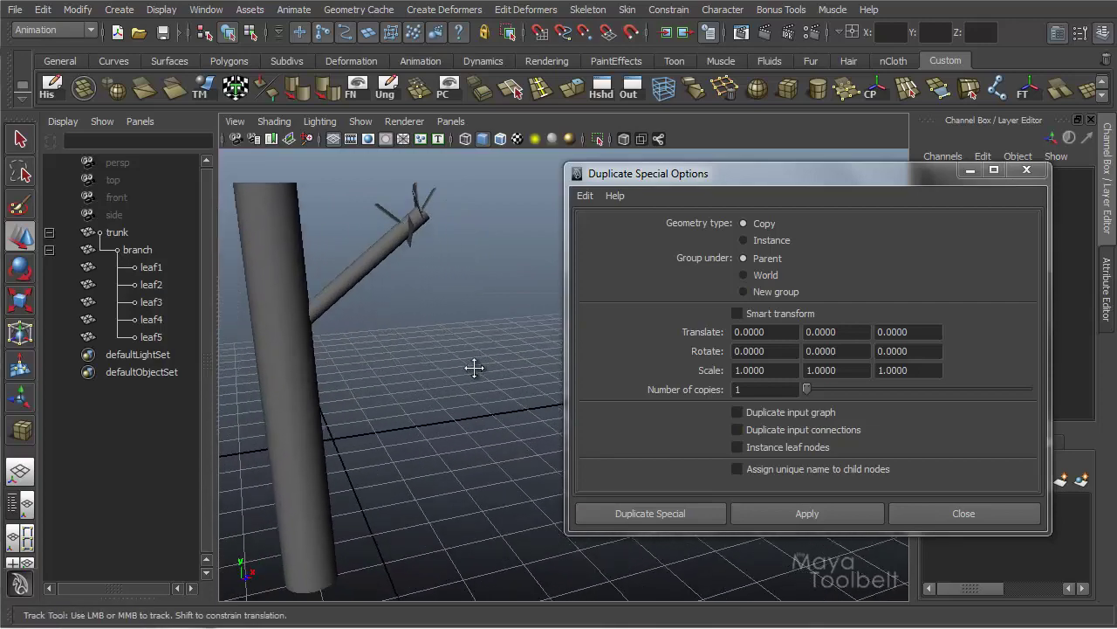
{"action": "mouse_move", "coordinate": [474, 369]}
{"action": "left_mouse_down", "text": "alt"}
{"action": "mouse_move", "coordinate": [487, 392]}
{"action": "mouse_move", "coordinate": [524, 310]}
{"action": "mouse_move", "coordinate": [501, 354]}
{"action": "mouse_move", "coordinate": [456, 344]}
{"action": "mouse_move", "coordinate": [413, 385]}
{"action": "mouse_move", "coordinate": [459, 381]}
{"action": "left_mouse_up", "text": "alt"}
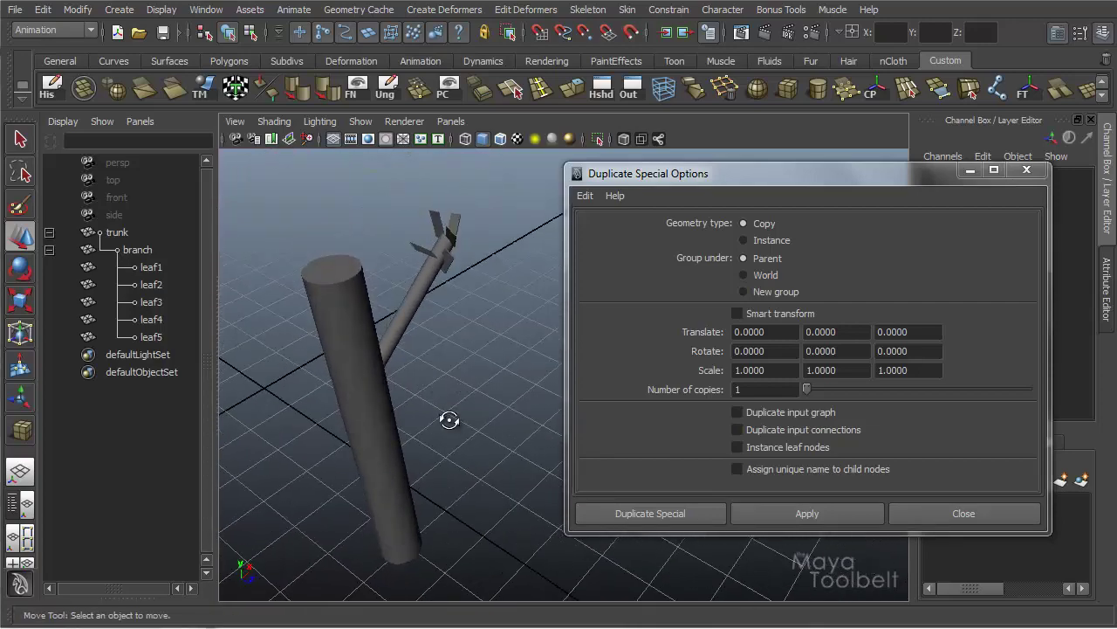
{"action": "left_click_drag", "start_coordinate": [449, 419], "coordinate": [434, 367], "text": "alt"}
{"action": "middle_click_drag", "start_coordinate": [434, 366], "coordinate": [440, 372], "text": "alt"}
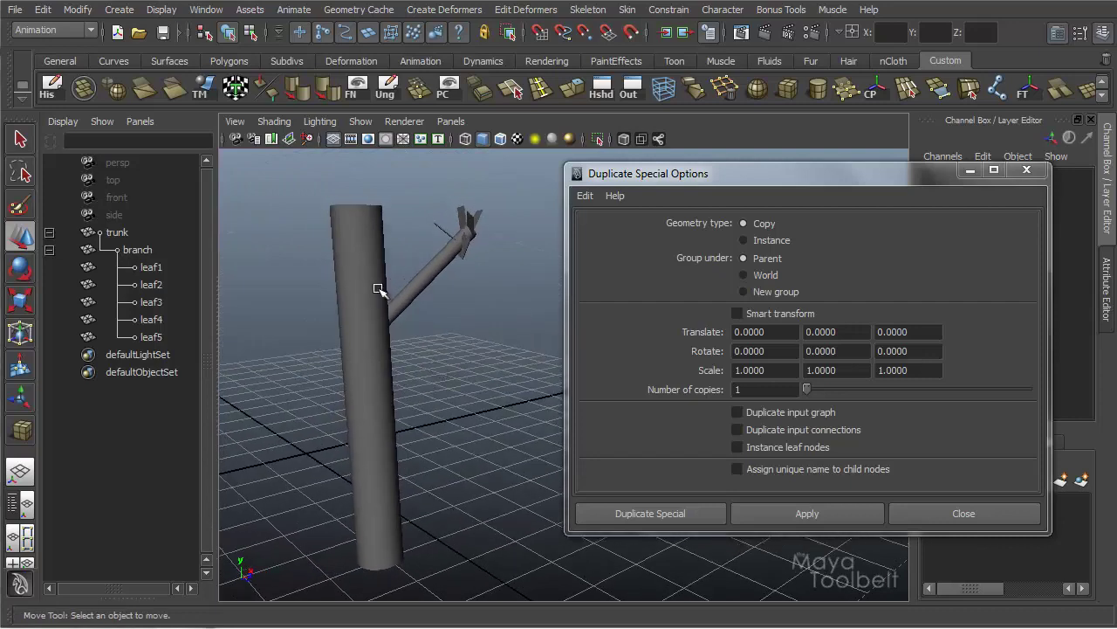
Inspect the tree hierarchy by selecting the trunk, the branch and individual leaves in turn
{"action": "left_click", "coordinate": [117, 233]}
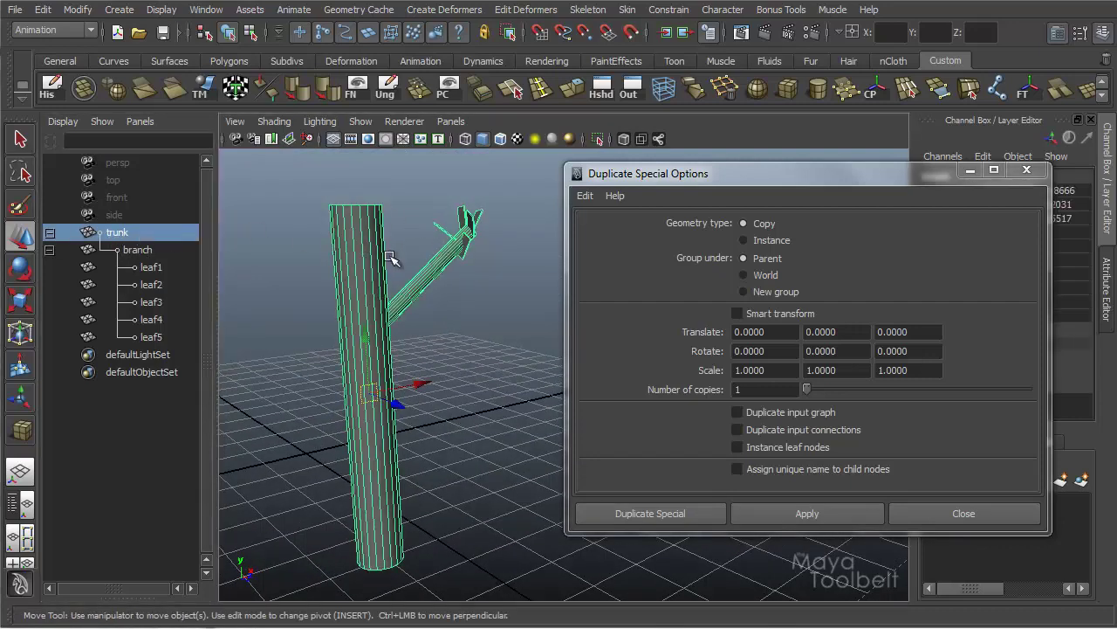
{"action": "left_click", "coordinate": [144, 250]}
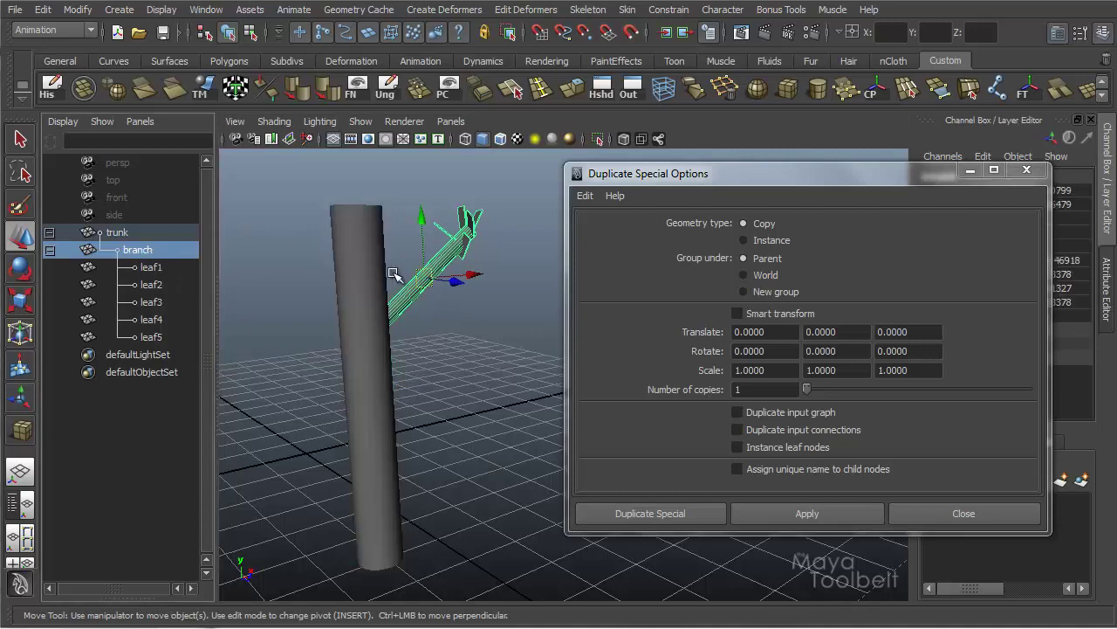
{"action": "left_click", "coordinate": [171, 269]}
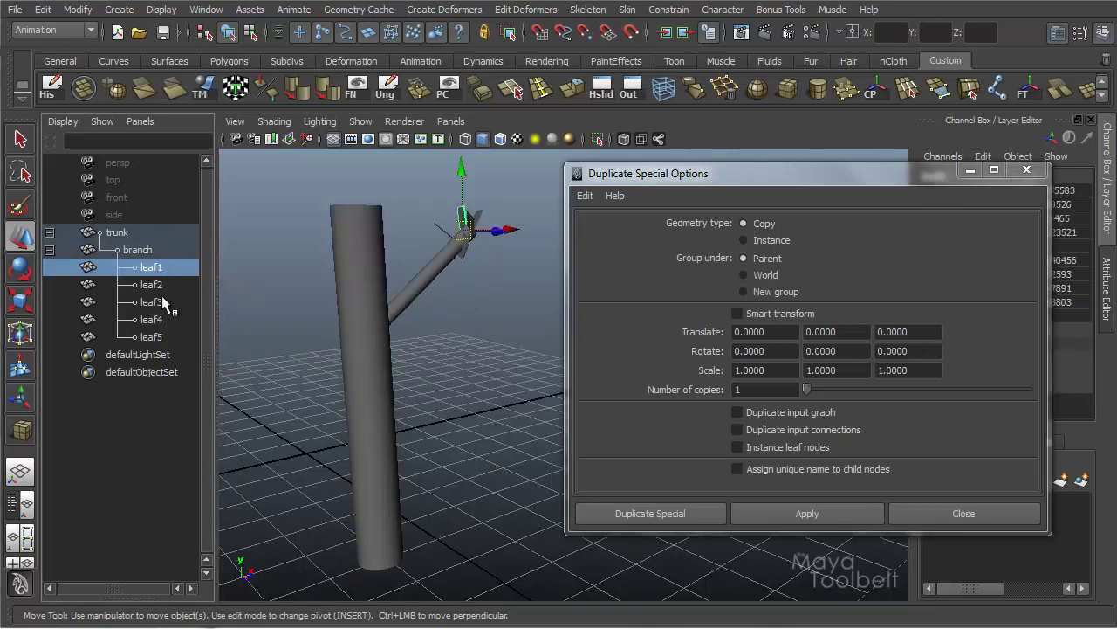
{"action": "left_click", "coordinate": [159, 302]}
{"action": "left_click", "coordinate": [155, 339]}
{"action": "left_click_drag", "start_coordinate": [410, 326], "coordinate": [389, 366], "text": "alt"}
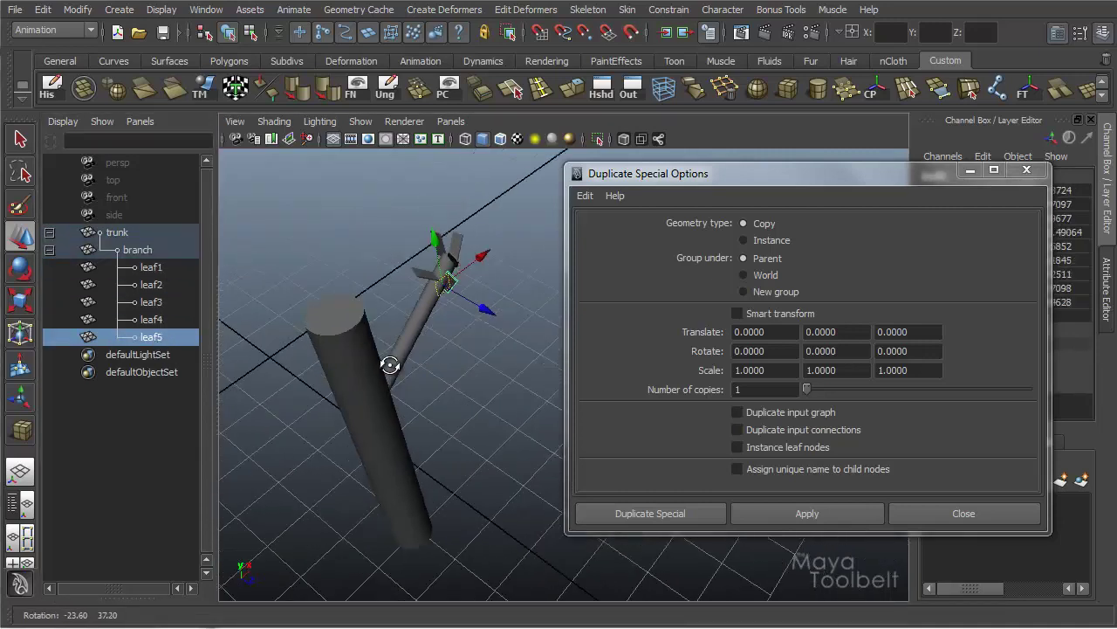
{"action": "middle_click_drag", "start_coordinate": [399, 404], "coordinate": [435, 394], "text": "alt"}
{"action": "left_click_drag", "start_coordinate": [439, 394], "coordinate": [502, 371], "text": "alt"}
Inspect the vertices of leaf1 and return to object selection mode
{"action": "left_click", "coordinate": [174, 269]}
{"action": "right_click_drag", "start_coordinate": [507, 381], "coordinate": [437, 380]}
{"action": "left_click_drag", "start_coordinate": [407, 273], "coordinate": [504, 316]}
{"action": "left_click_drag", "start_coordinate": [486, 367], "coordinate": [484, 292], "text": "alt"}
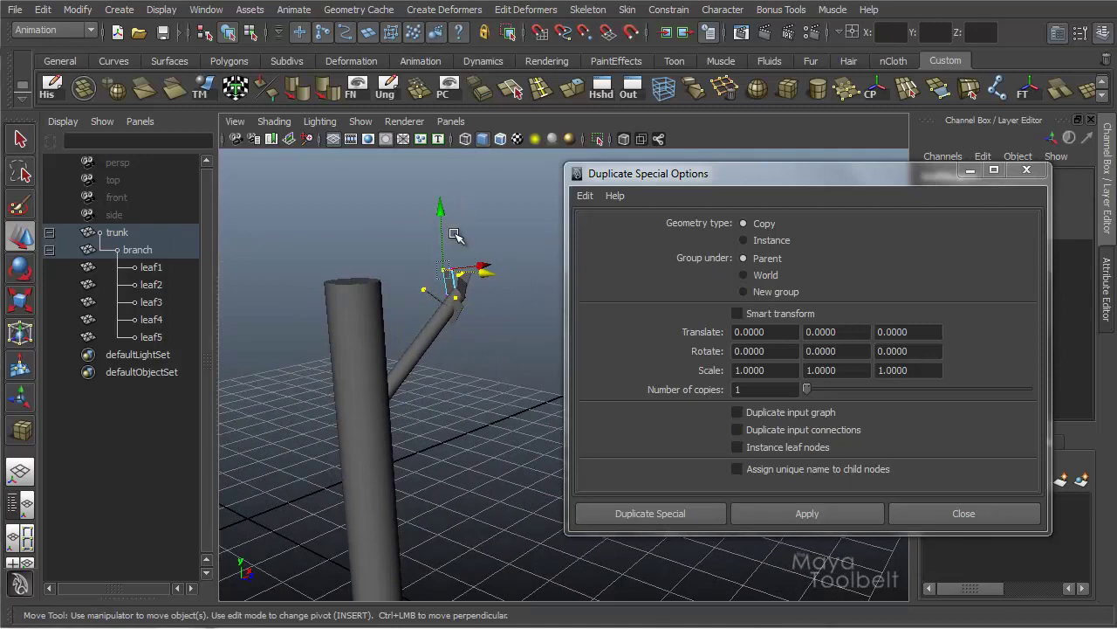
{"action": "left_click", "coordinate": [249, 33]}
{"action": "left_click", "coordinate": [228, 33]}
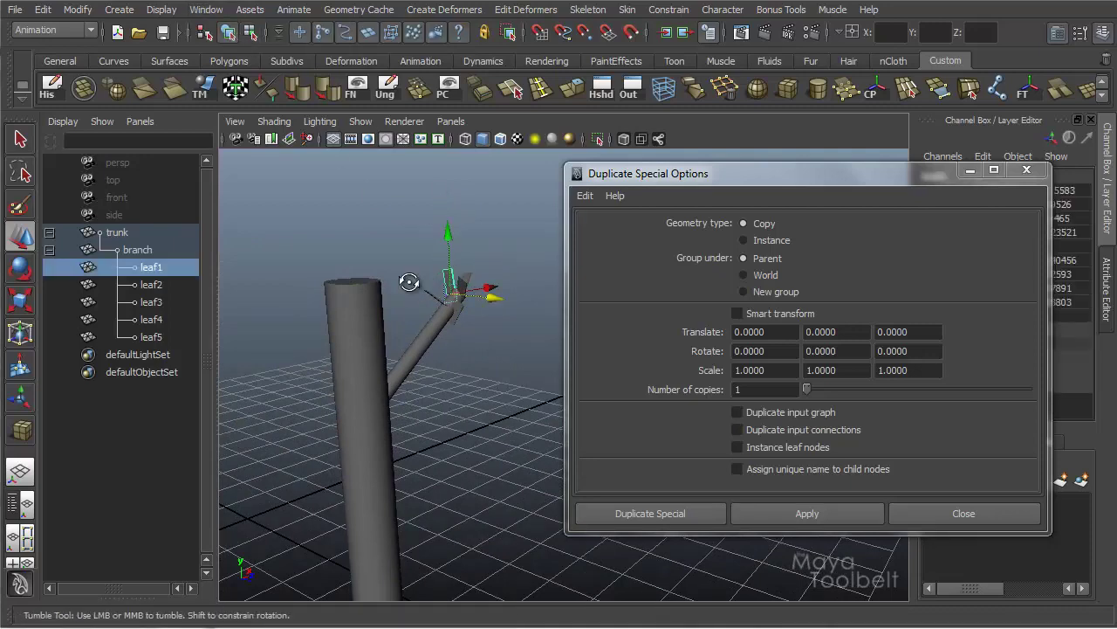
Check which child geometry is included when selecting the branch and its parent trunk
{"action": "left_click_drag", "start_coordinate": [409, 284], "coordinate": [387, 295], "text": "alt"}
{"action": "mouse_move", "coordinate": [386, 295]}
{"action": "middle_mouse_down", "text": "alt"}
{"action": "mouse_move", "coordinate": [377, 297]}
{"action": "mouse_move", "coordinate": [393, 299]}
{"action": "middle_mouse_up", "text": "alt"}
{"action": "right_click_drag", "start_coordinate": [421, 309], "coordinate": [452, 309], "text": "alt"}
{"action": "left_click_drag", "start_coordinate": [453, 310], "coordinate": [500, 252], "text": "alt"}
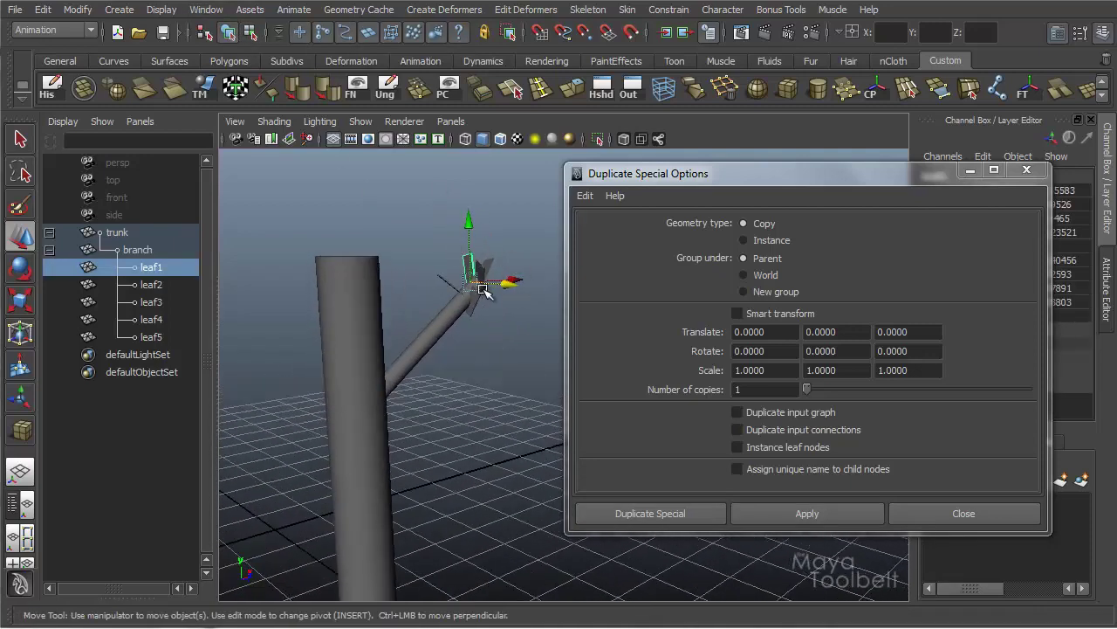
{"action": "left_click", "coordinate": [431, 338]}
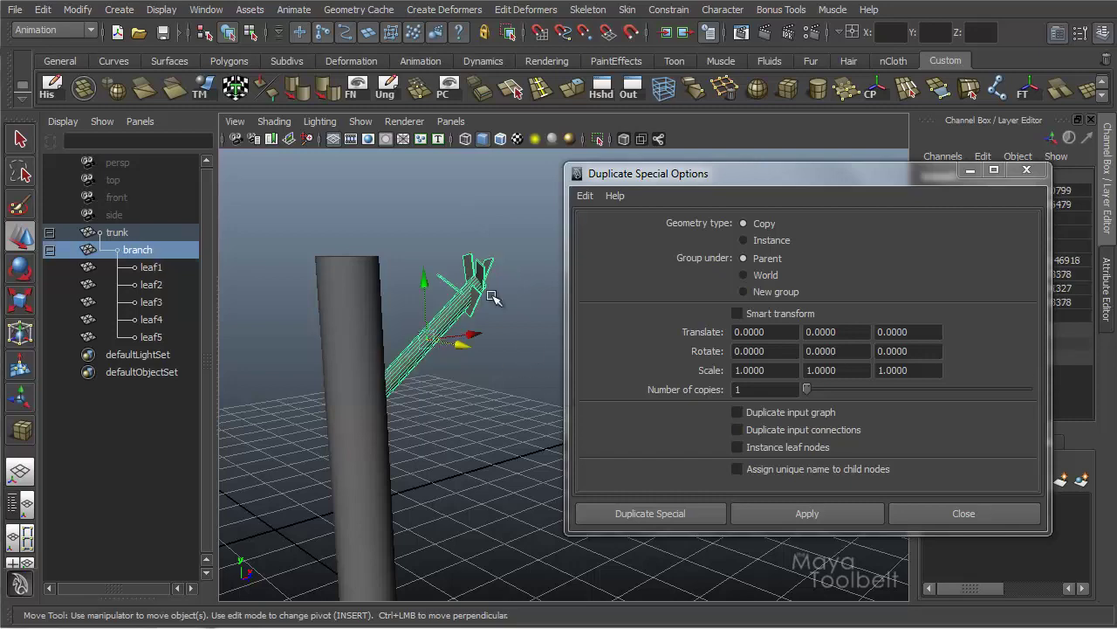
{"action": "left_click", "coordinate": [368, 331]}
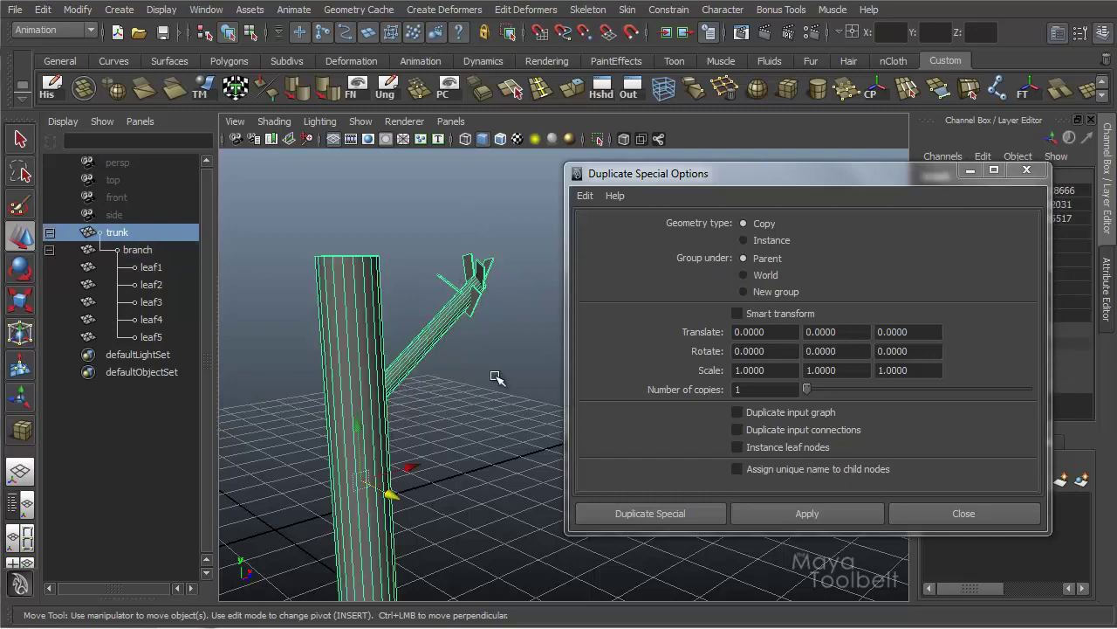
Reset the Duplicate Special options, copy the trunk hierarchy with the default settings and move the copy along Z away from the original
{"action": "left_click_drag", "start_coordinate": [454, 395], "coordinate": [467, 360], "text": "alt"}
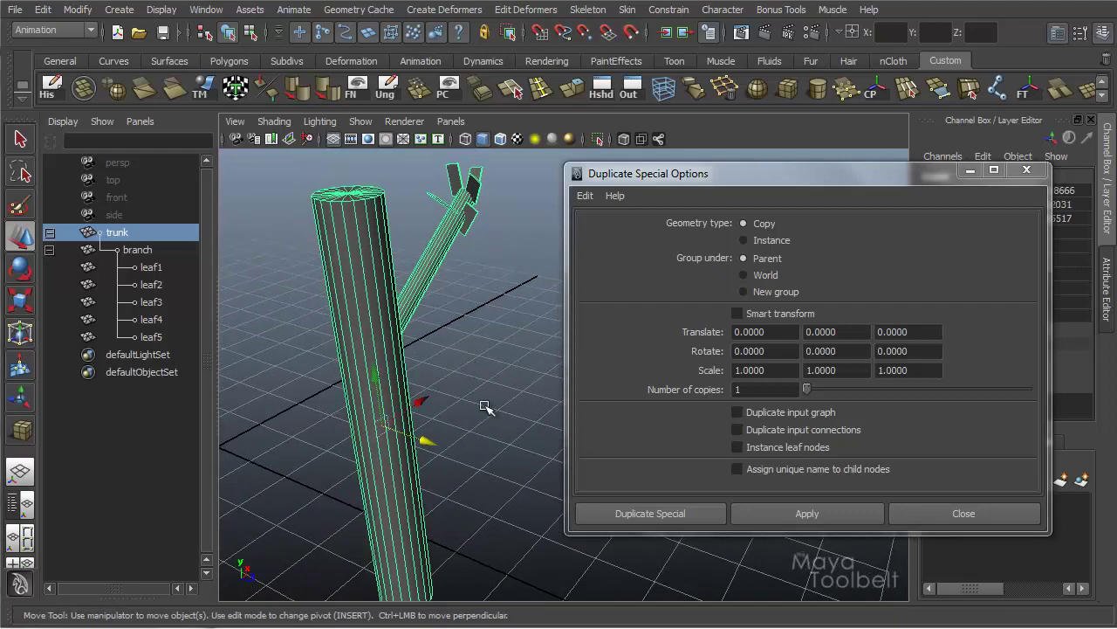
{"action": "right_click_drag", "start_coordinate": [483, 402], "coordinate": [413, 365], "text": "alt"}
{"action": "left_click_drag", "start_coordinate": [506, 411], "coordinate": [524, 422], "text": "alt"}
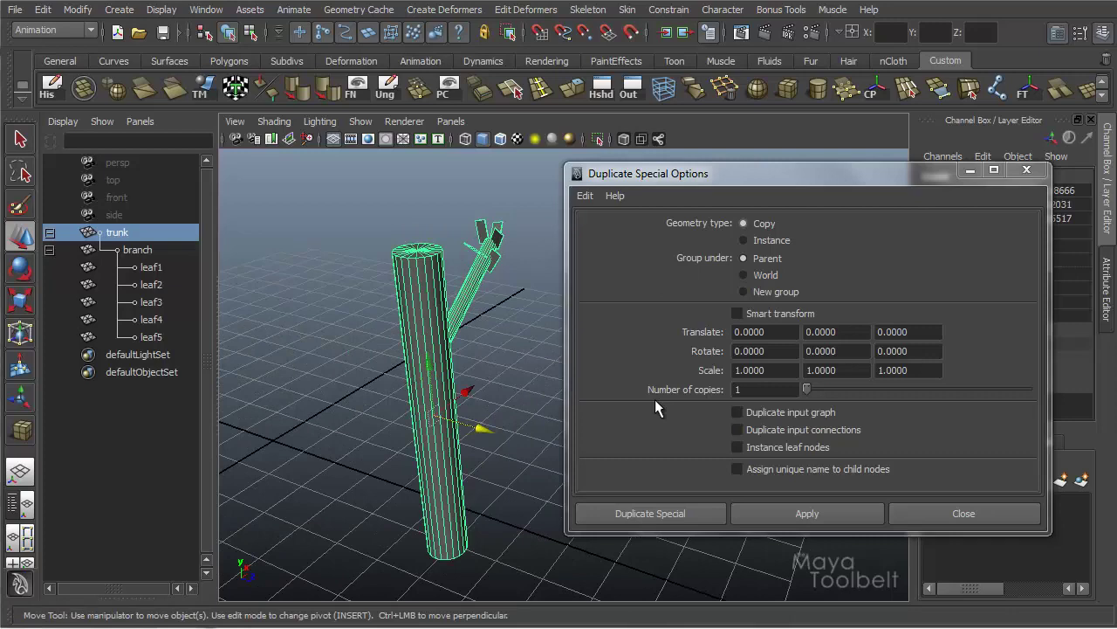
{"action": "left_click", "coordinate": [585, 195]}
{"action": "left_click", "coordinate": [611, 231]}
{"action": "left_click", "coordinate": [805, 515]}
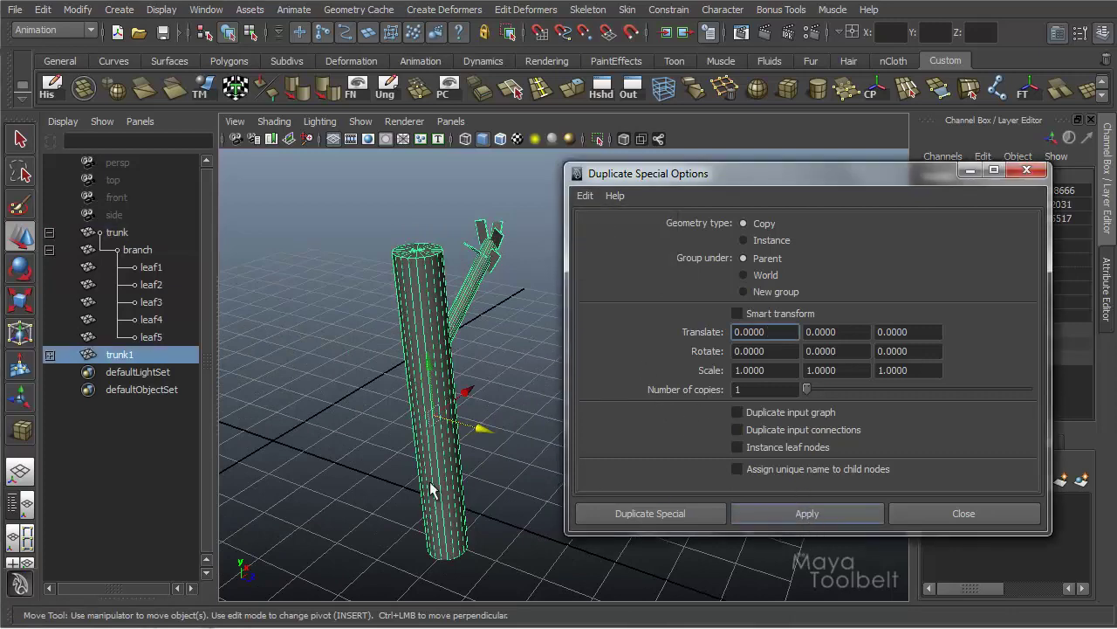
{"action": "left_click_drag", "start_coordinate": [482, 428], "coordinate": [293, 386]}
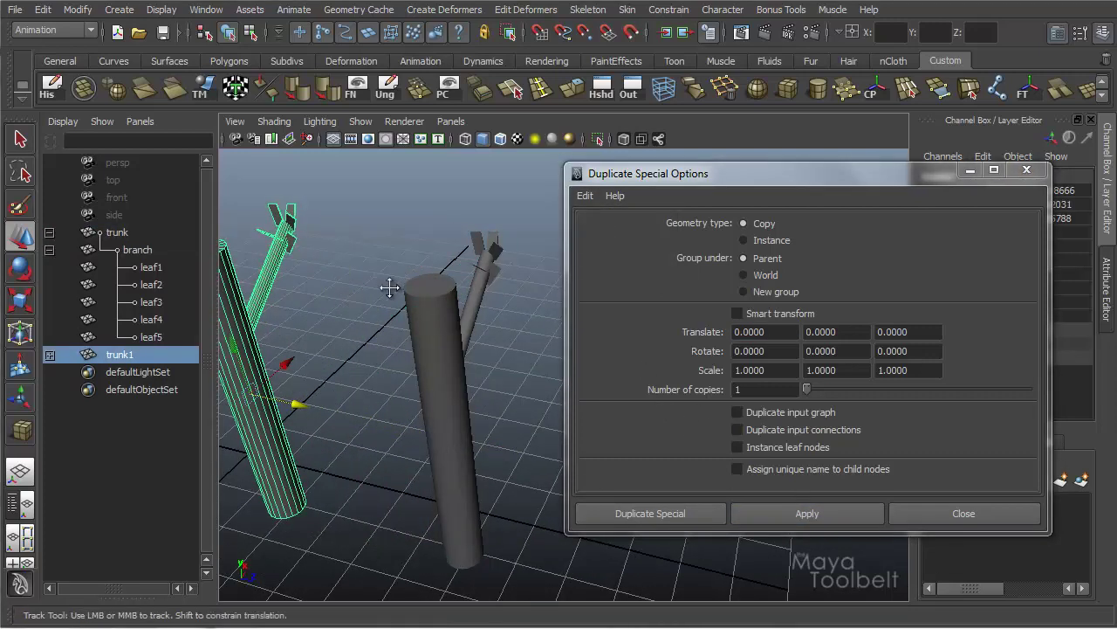
Expand the copied trunk1 hierarchy down to its branch and five leaves
{"action": "middle_click_drag", "start_coordinate": [389, 287], "coordinate": [476, 262], "text": "alt"}
{"action": "left_click_drag", "start_coordinate": [476, 262], "coordinate": [371, 275], "text": "alt"}
{"action": "middle_click_drag", "start_coordinate": [371, 274], "coordinate": [387, 302], "text": "alt"}
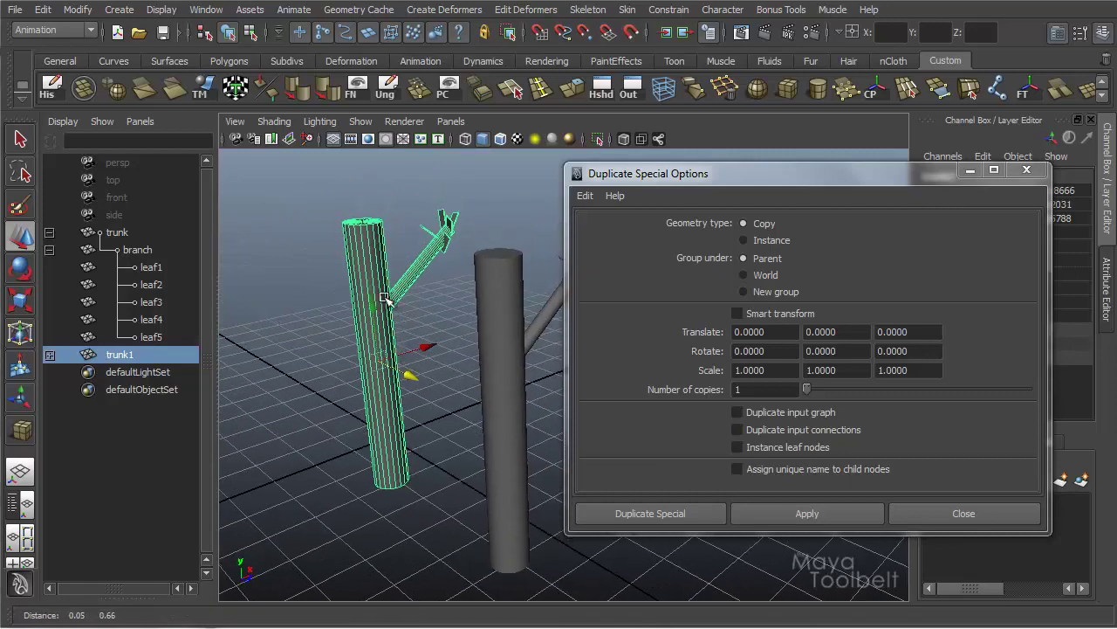
{"action": "left_click", "coordinate": [50, 356]}
{"action": "left_click", "coordinate": [50, 372]}
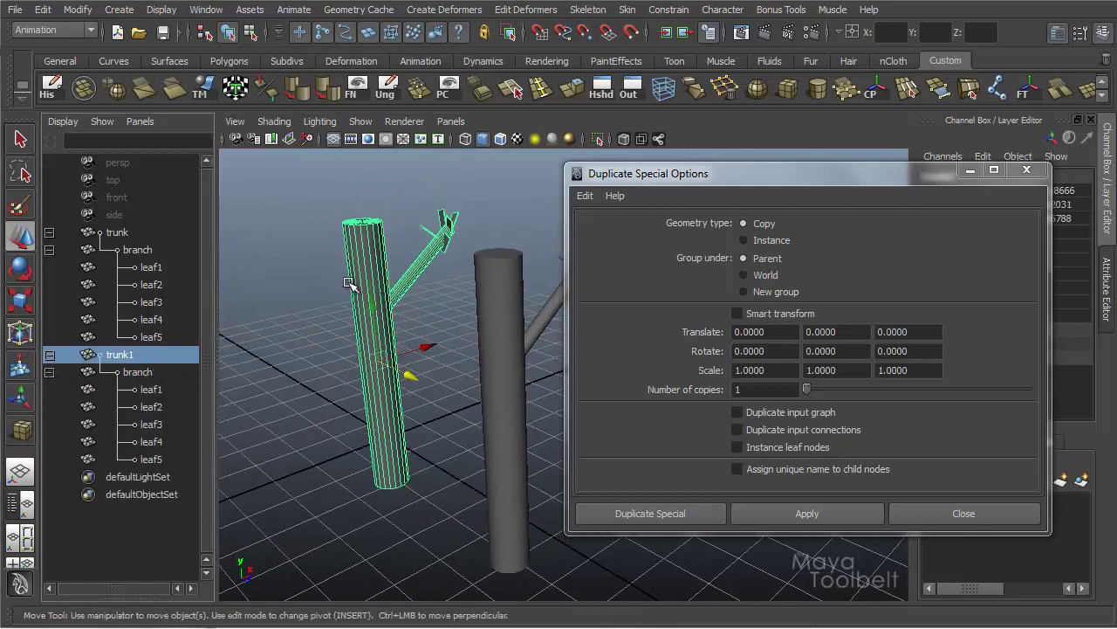
Select the vertices of a leaf on the trunk1 copy to check for instancing, then return to object selection and deselect
{"action": "left_click_drag", "start_coordinate": [421, 319], "coordinate": [411, 229], "text": "alt"}
{"action": "left_click", "coordinate": [316, 252]}
{"action": "right_click_drag", "start_coordinate": [421, 187], "coordinate": [347, 184]}
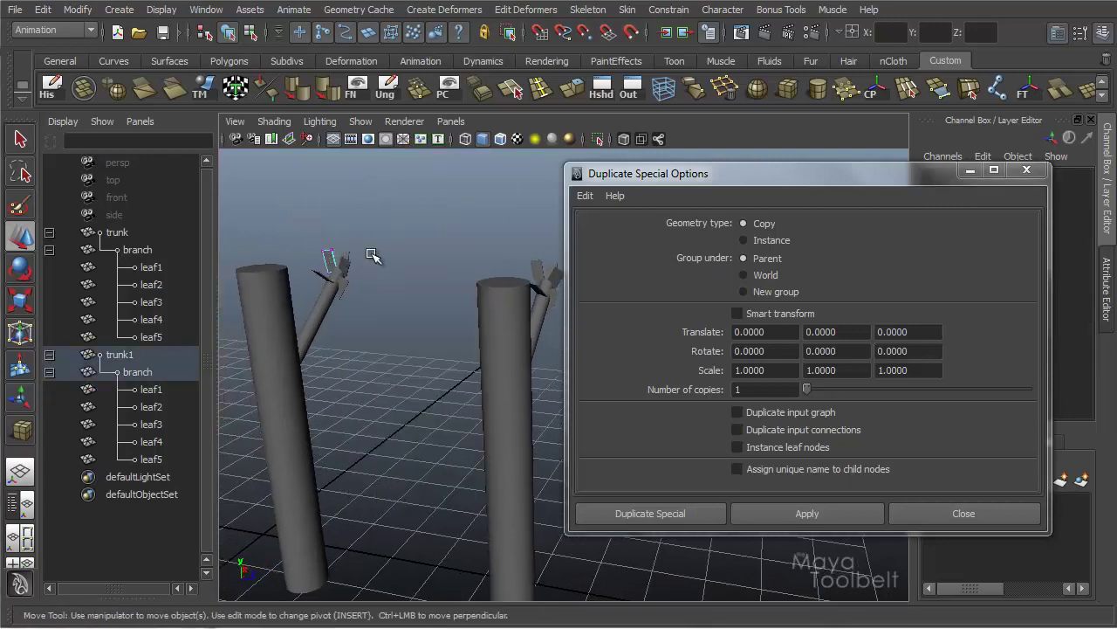
{"action": "left_click_drag", "start_coordinate": [318, 236], "coordinate": [397, 279]}
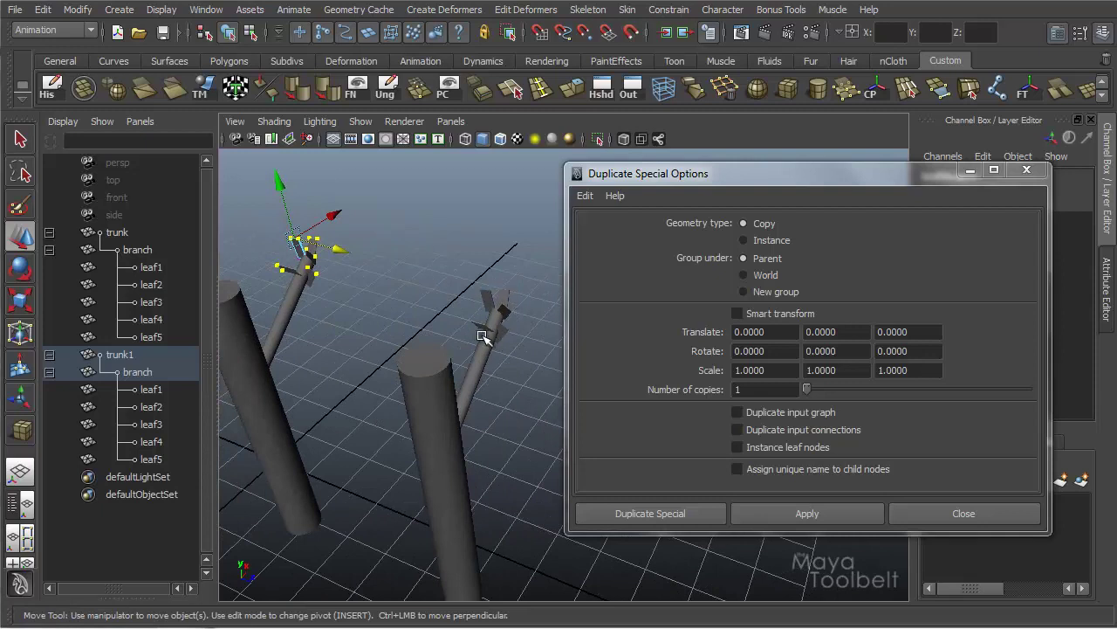
{"action": "left_click", "coordinate": [249, 33]}
{"action": "left_click", "coordinate": [228, 33]}
{"action": "left_click", "coordinate": [460, 253]}
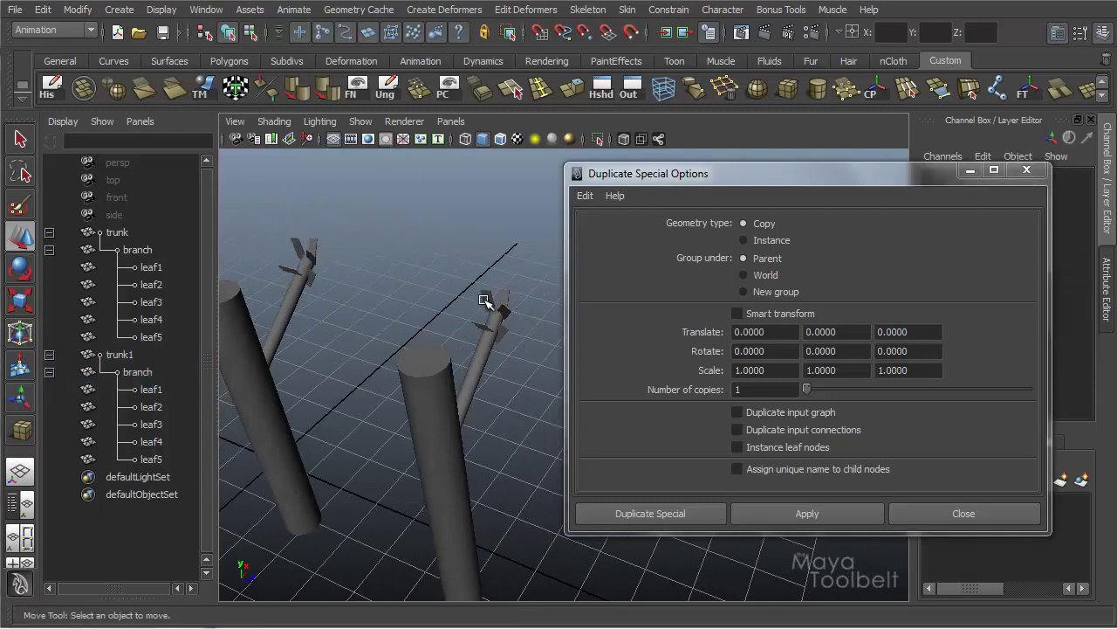
Select the vertices of the corresponding leaf on the original trunk to check for shared geometry, and return to object selection
{"action": "left_click", "coordinate": [485, 301]}
{"action": "right_click_drag", "start_coordinate": [491, 237], "coordinate": [450, 237]}
{"action": "left_click_drag", "start_coordinate": [495, 302], "coordinate": [521, 299]}
{"action": "left_click_drag", "start_coordinate": [403, 305], "coordinate": [421, 267], "text": "alt"}
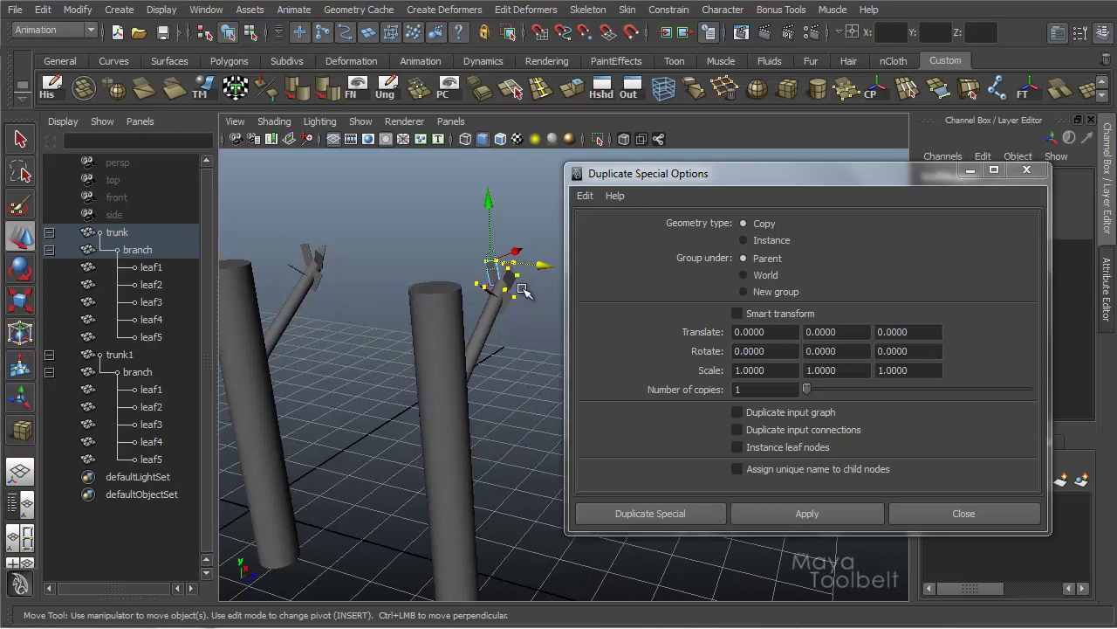
{"action": "left_click_drag", "start_coordinate": [545, 265], "coordinate": [543, 267]}
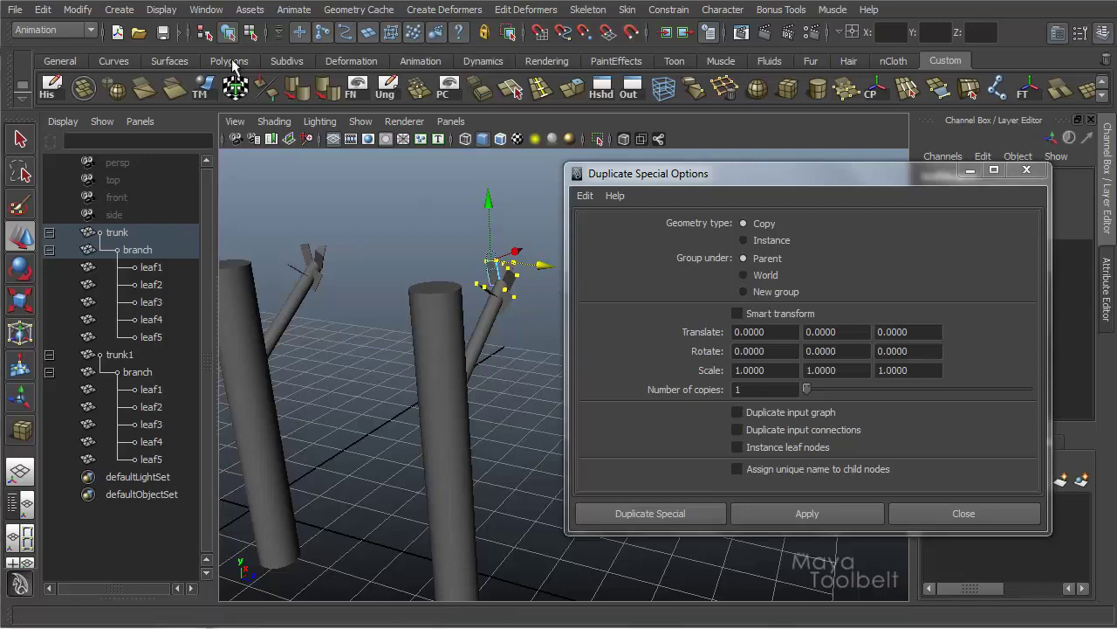
{"action": "left_click", "coordinate": [229, 33]}
Test the vertices of leaf1 on the trunk1 copy with the Move tool along Y, and return to object selection
{"action": "left_click", "coordinate": [306, 251]}
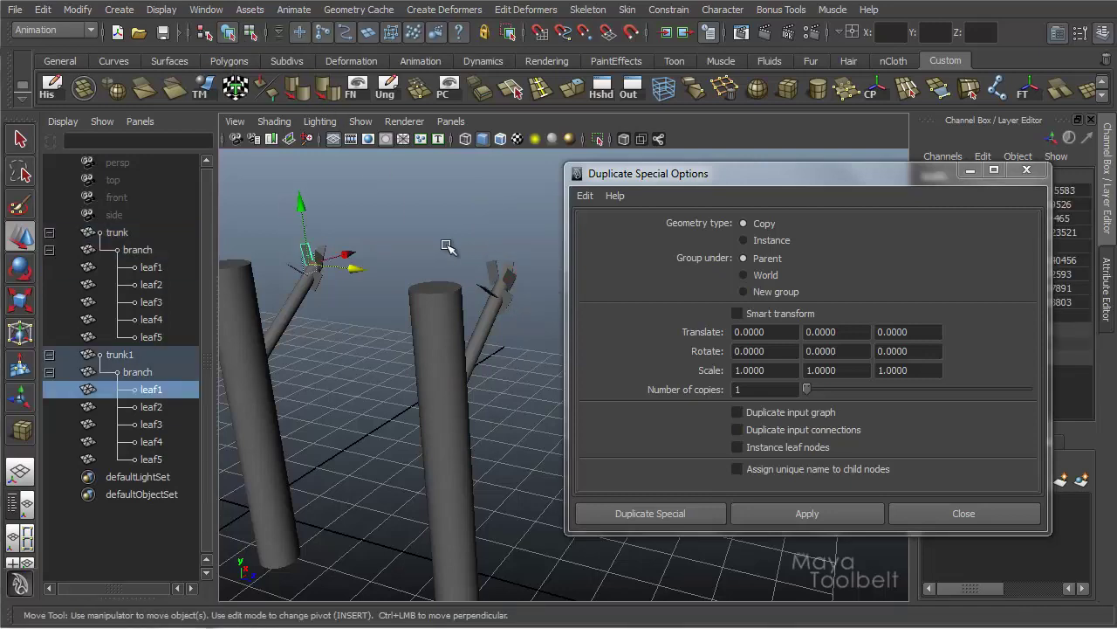
{"action": "left_click_drag", "start_coordinate": [373, 264], "coordinate": [420, 322], "text": "alt"}
{"action": "right_click_drag", "start_coordinate": [393, 260], "coordinate": [325, 255]}
{"action": "left_click_drag", "start_coordinate": [308, 298], "coordinate": [310, 301]}
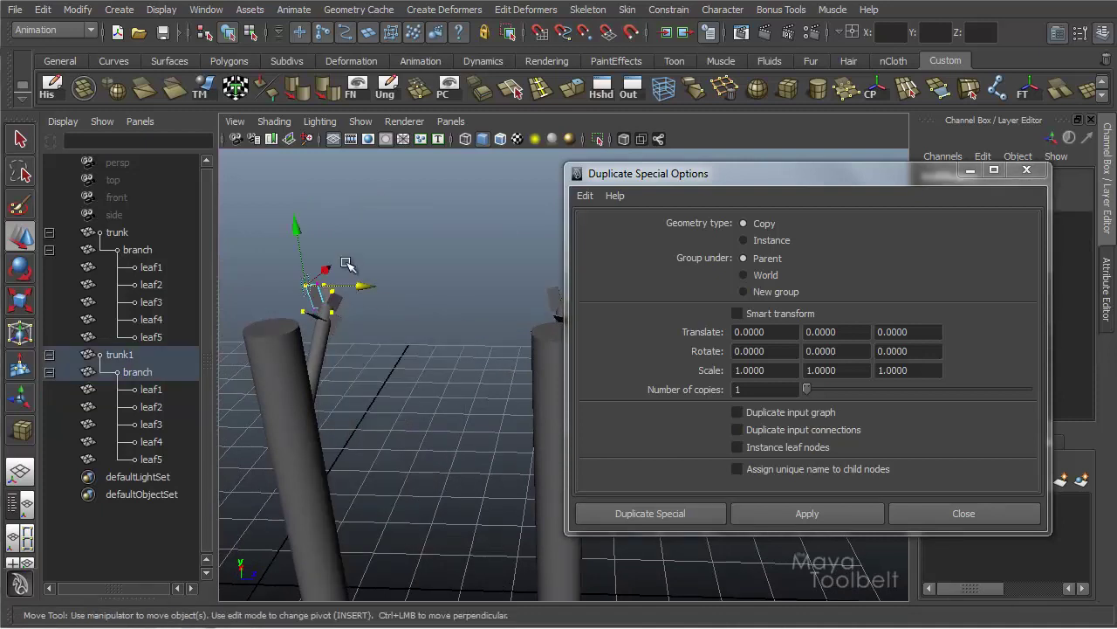
{"action": "mouse_move", "coordinate": [297, 229]}
{"action": "left_mouse_down"}
{"action": "mouse_move", "coordinate": [291, 216]}
{"action": "mouse_move", "coordinate": [315, 229]}
{"action": "left_mouse_up"}
{"action": "left_click_drag", "start_coordinate": [476, 369], "coordinate": [321, 316], "text": "alt"}
{"action": "left_click_drag", "start_coordinate": [444, 411], "coordinate": [411, 378], "text": "alt"}
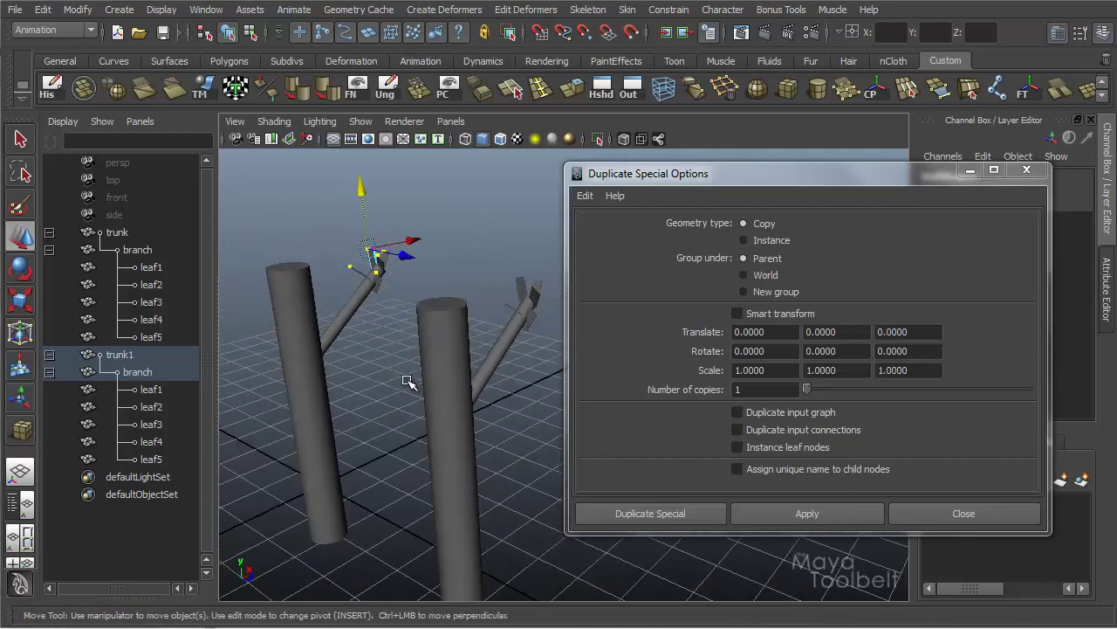
{"action": "key", "text": "F8"}
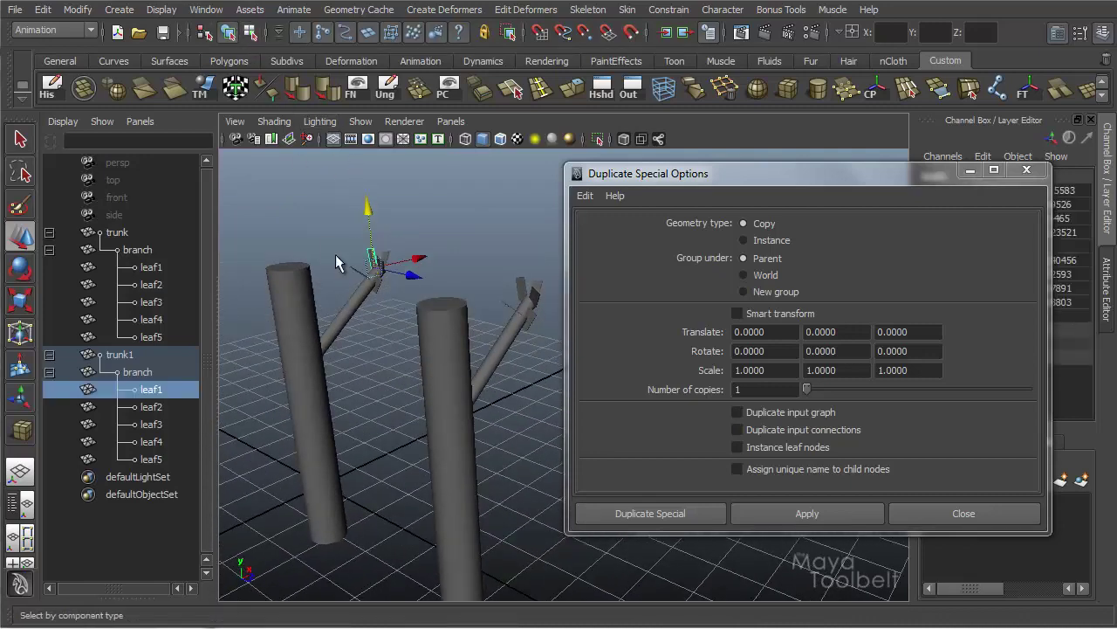
Duplicate the original trunk hierarchy with Instance leaf nodes enabled and move the duplicate along Z to about 8.8
{"action": "middle_click_drag", "start_coordinate": [422, 357], "coordinate": [460, 338], "text": "alt"}
{"action": "right_click_drag", "start_coordinate": [460, 337], "coordinate": [388, 347], "text": "alt"}
{"action": "left_click_drag", "start_coordinate": [389, 347], "coordinate": [395, 392], "text": "alt"}
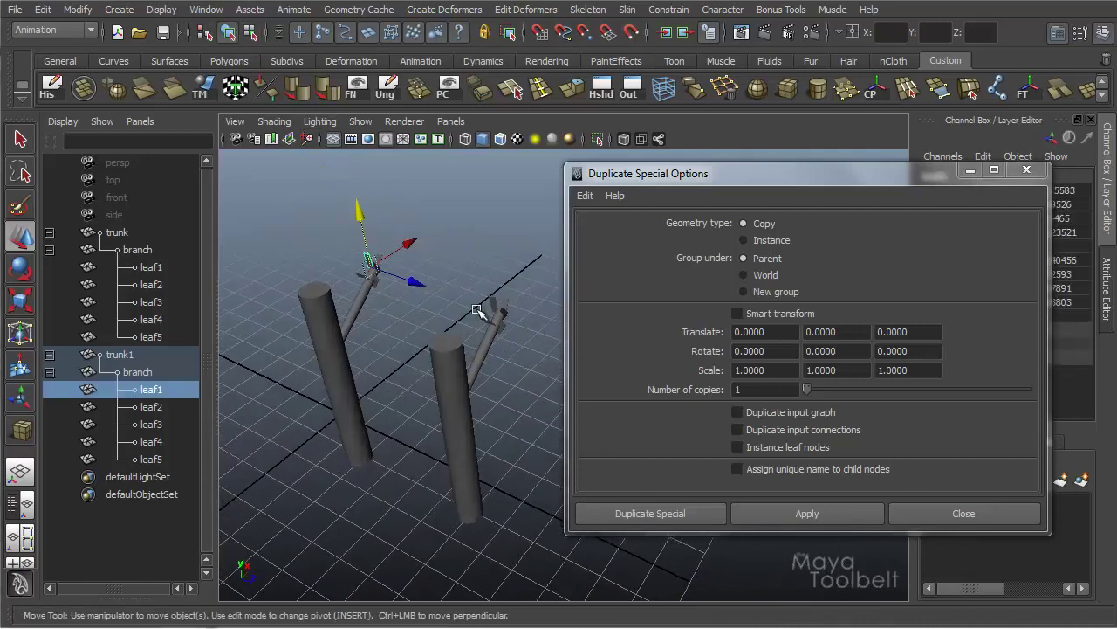
{"action": "mouse_move", "coordinate": [436, 438]}
{"action": "middle_mouse_down", "text": "alt"}
{"action": "mouse_move", "coordinate": [429, 411]}
{"action": "mouse_move", "coordinate": [423, 421]}
{"action": "middle_mouse_up", "text": "alt"}
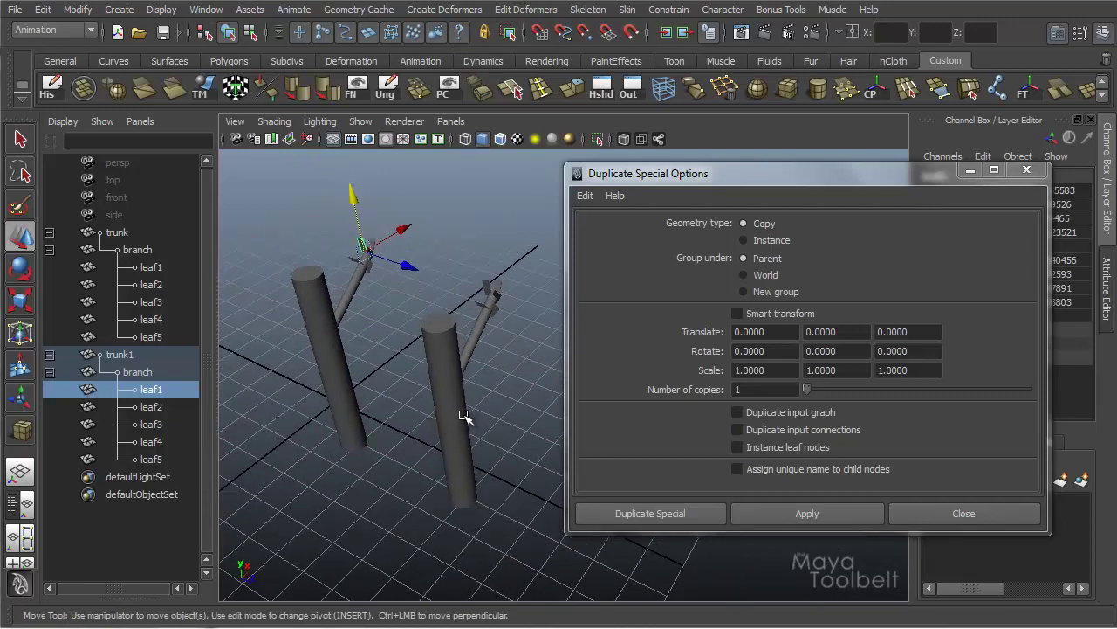
{"action": "left_click", "coordinate": [464, 419]}
{"action": "left_click_drag", "start_coordinate": [461, 438], "coordinate": [526, 447], "text": "alt"}
{"action": "left_click", "coordinate": [802, 448]}
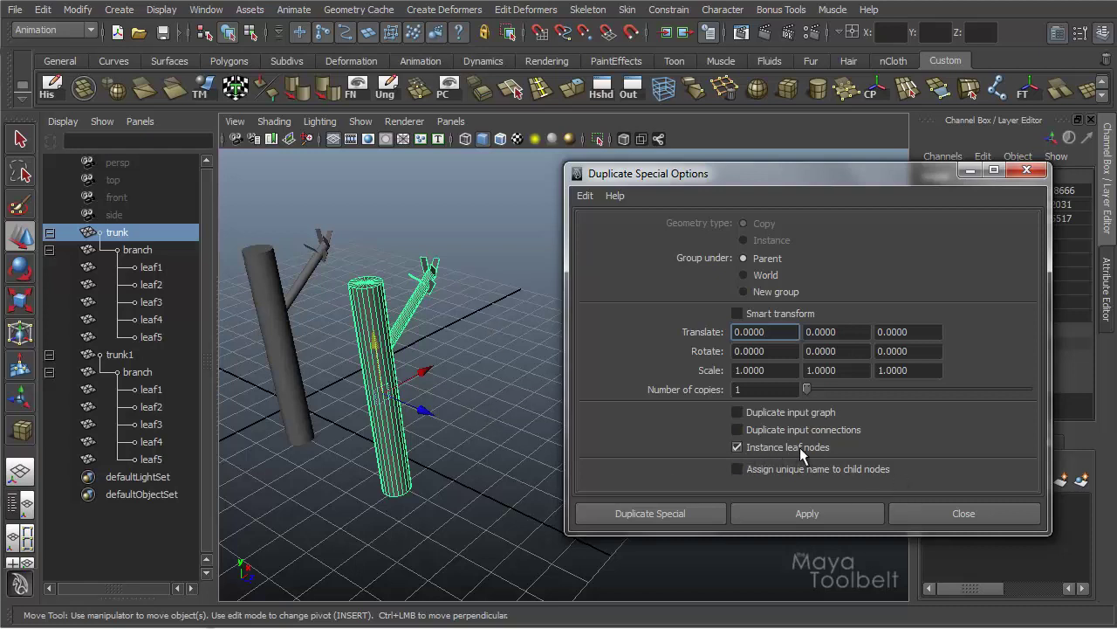
{"action": "left_click", "coordinate": [783, 513]}
{"action": "left_click_drag", "start_coordinate": [423, 410], "coordinate": [213, 473]}
Expand the trunk2 hierarchy to inspect its branch and leaf nodes
{"action": "left_click", "coordinate": [49, 476]}
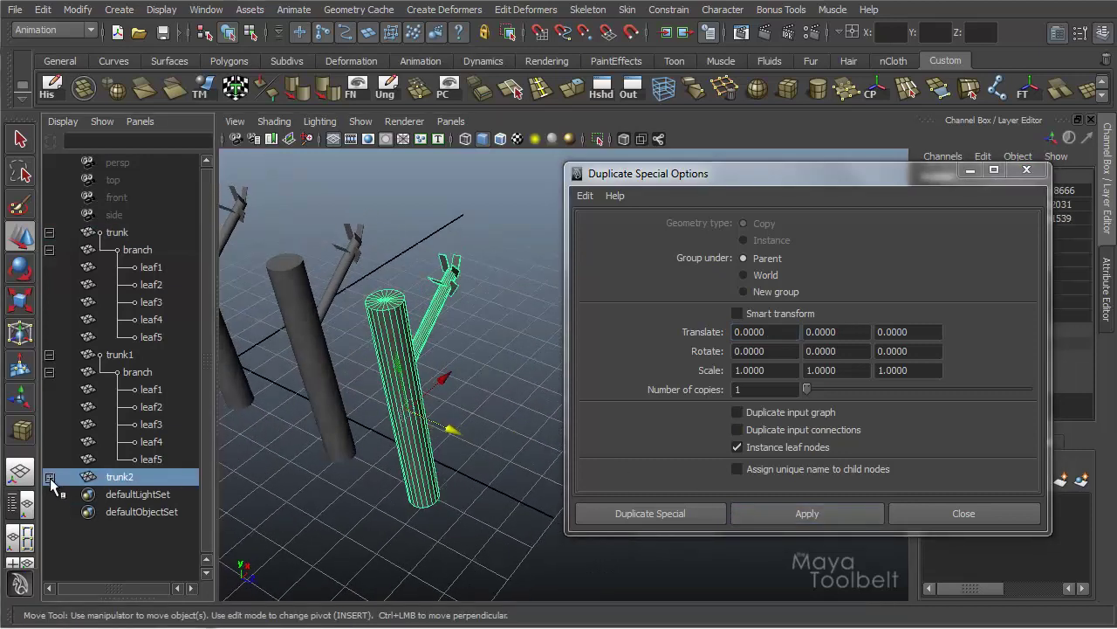
{"action": "left_click", "coordinate": [50, 495]}
{"action": "scroll", "coordinate": [123, 519], "scroll_direction": "down", "scroll_amount": 1}
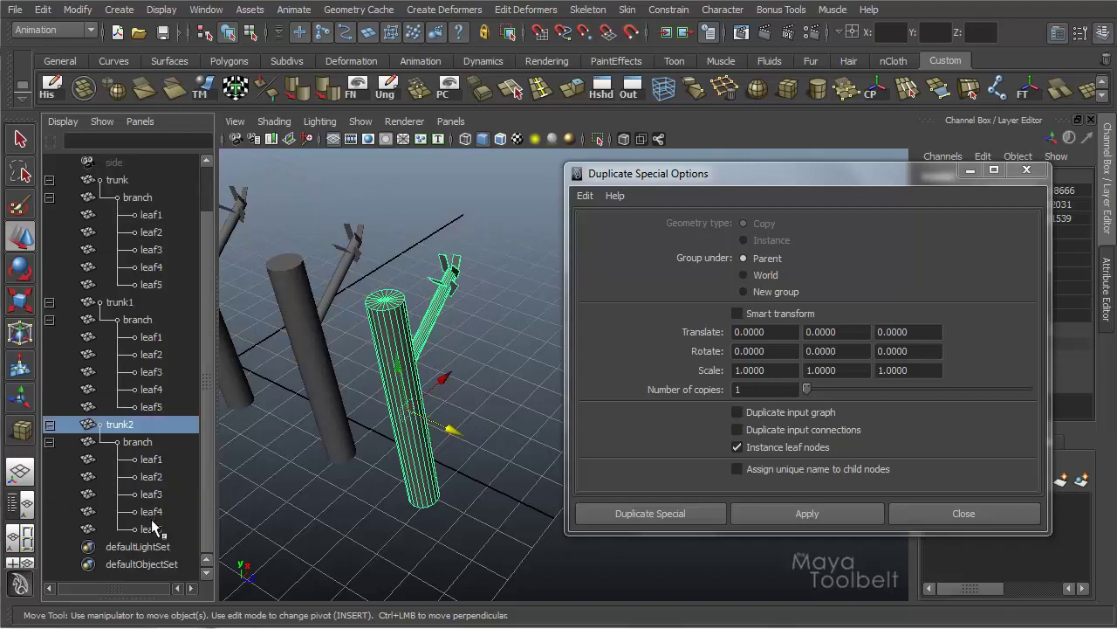
{"action": "middle_click_drag", "start_coordinate": [447, 266], "coordinate": [465, 323], "text": "alt"}
{"action": "left_click_drag", "start_coordinate": [465, 323], "coordinate": [400, 337], "text": "alt"}
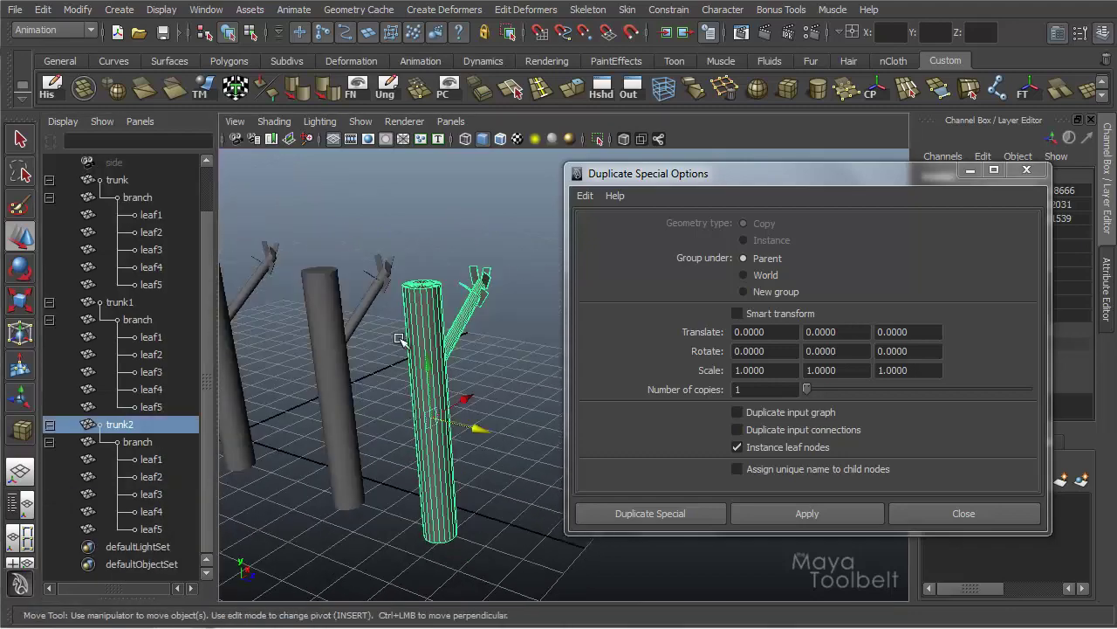
Minimise the Duplicate Special options, try moving a corner vertex of a leaf on trunk2 and undo the move
{"action": "left_click", "coordinate": [972, 169]}
{"action": "middle_click_drag", "start_coordinate": [448, 334], "coordinate": [594, 404], "text": "alt"}
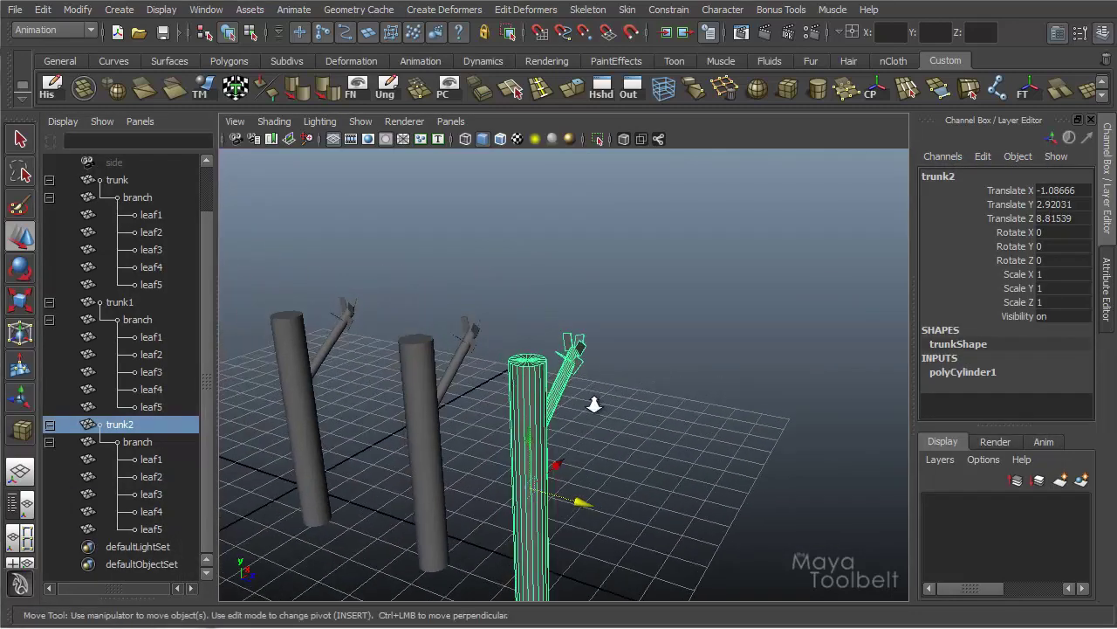
{"action": "right_click_drag", "start_coordinate": [594, 404], "coordinate": [598, 466], "text": "alt"}
{"action": "left_click_drag", "start_coordinate": [534, 319], "coordinate": [683, 295], "text": "alt"}
{"action": "left_click", "coordinate": [711, 303]}
{"action": "right_click_drag", "start_coordinate": [712, 306], "coordinate": [655, 302]}
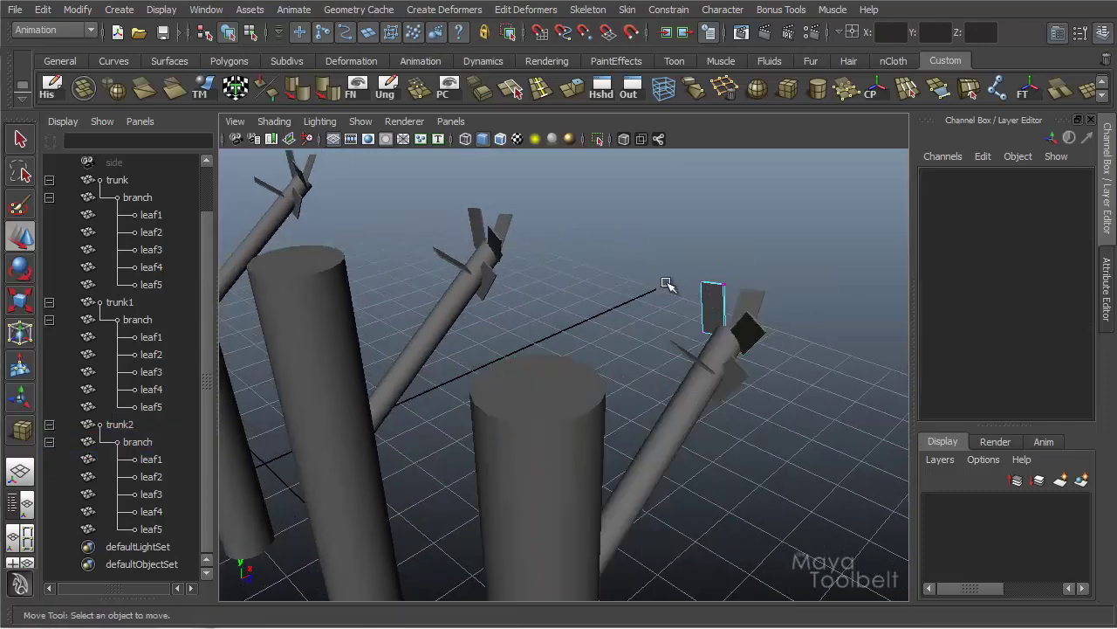
{"action": "left_click", "coordinate": [701, 281]}
{"action": "left_click_drag", "start_coordinate": [703, 281], "coordinate": [704, 272]}
{"action": "key", "text": "ctrl+z"}
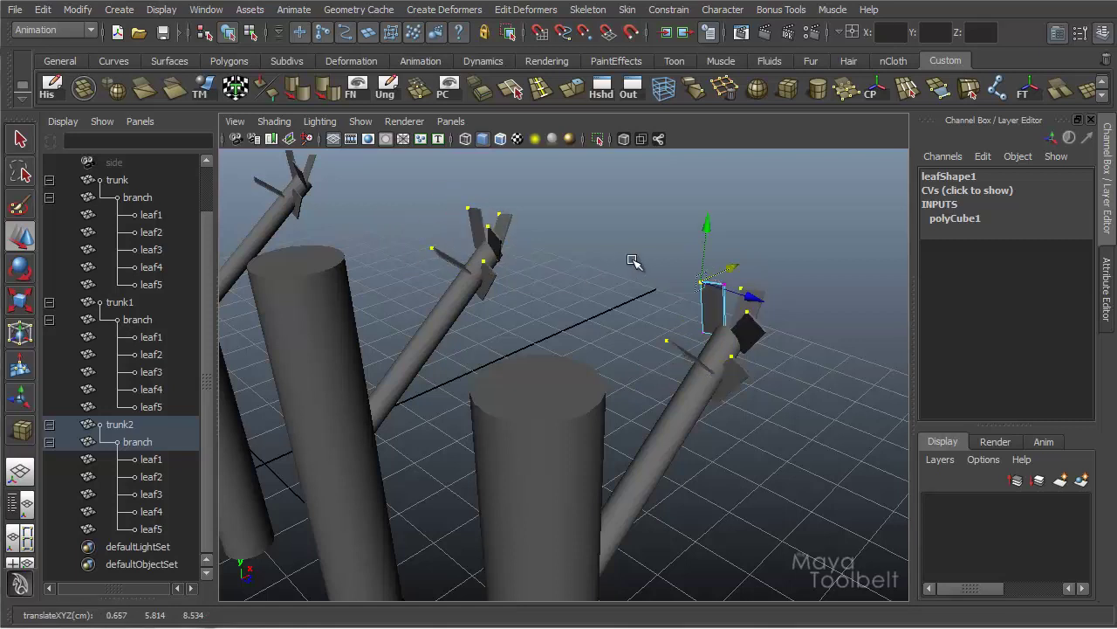
Select the vertices of the matching leaves on the original trunk to compare them with those on trunk2
{"action": "left_click", "coordinate": [474, 223]}
{"action": "right_click_drag", "start_coordinate": [465, 216], "coordinate": [410, 216]}
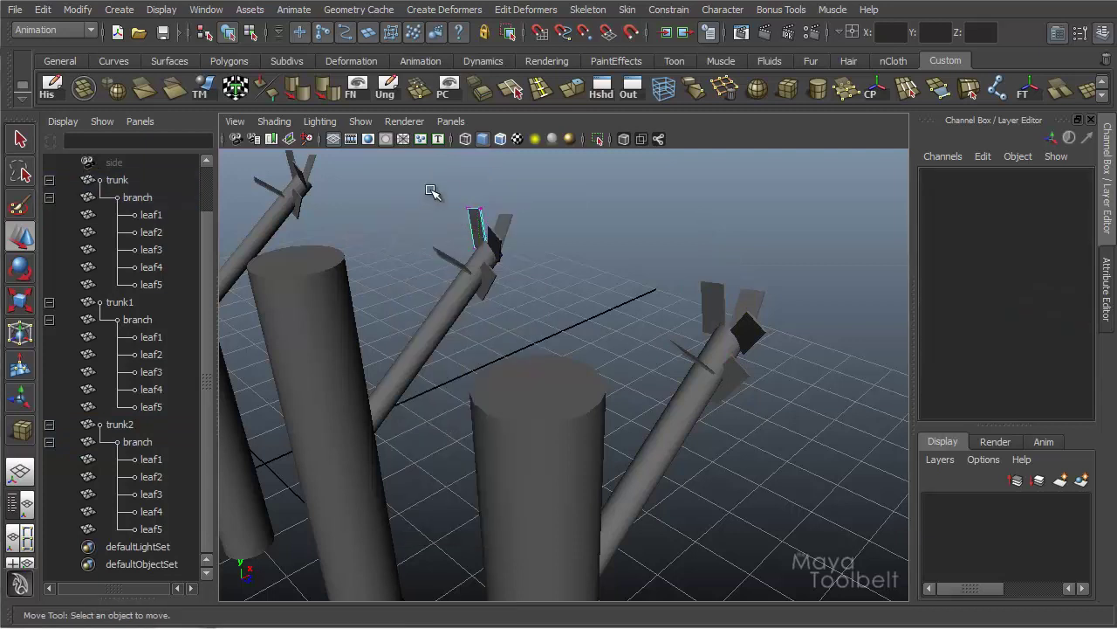
{"action": "left_click", "coordinate": [500, 217]}
{"action": "left_click_drag", "start_coordinate": [513, 196], "coordinate": [597, 284]}
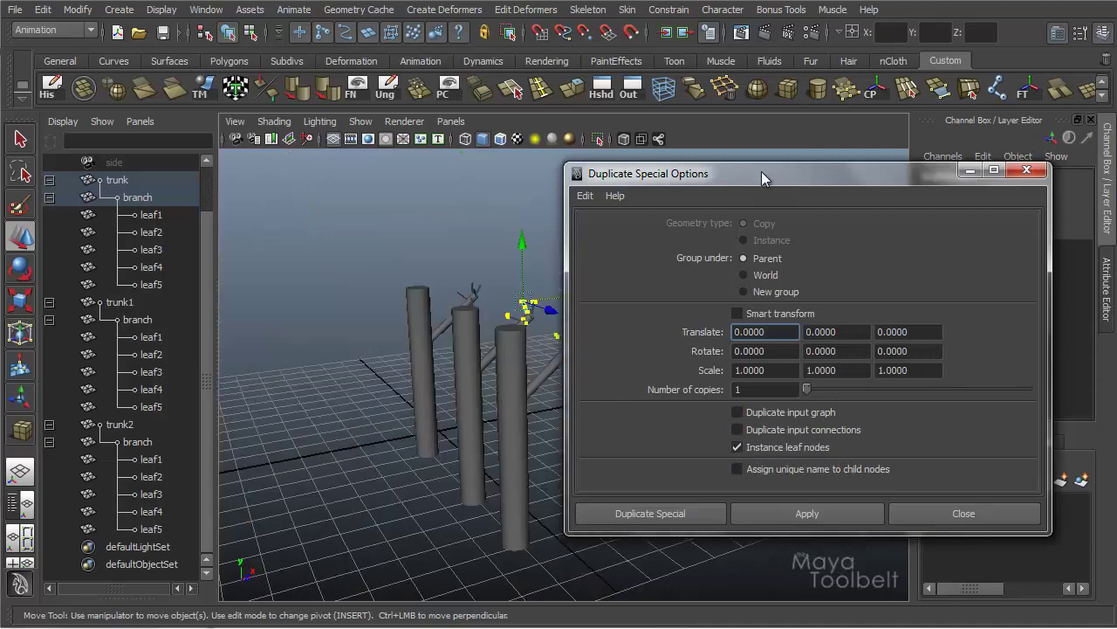
Reposition the Duplicate Special options window and reset its settings to the defaults
{"action": "left_click_drag", "start_coordinate": [761, 171], "coordinate": [663, 124]}
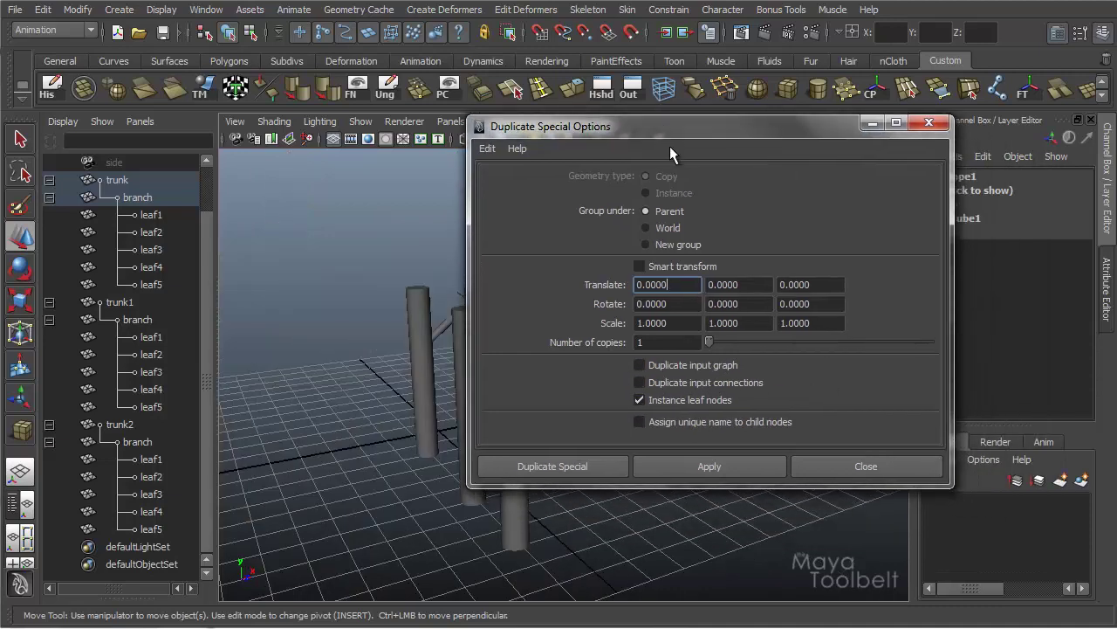
{"action": "left_click", "coordinate": [487, 148]}
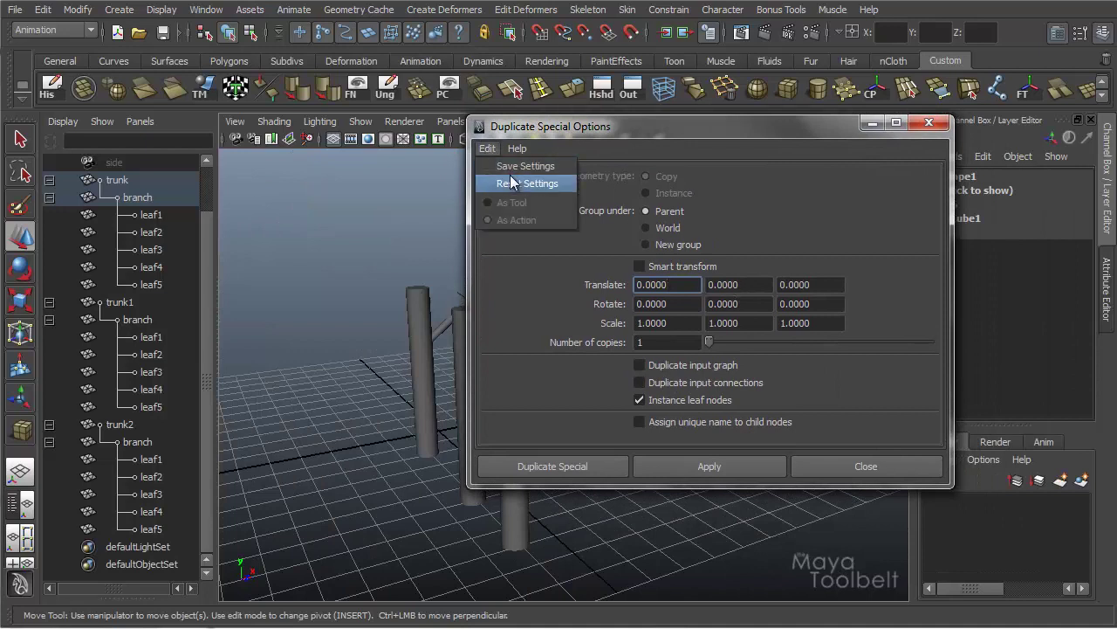
{"action": "left_click", "coordinate": [527, 184]}
{"action": "left_click", "coordinate": [486, 148]}
{"action": "left_click", "coordinate": [504, 184]}
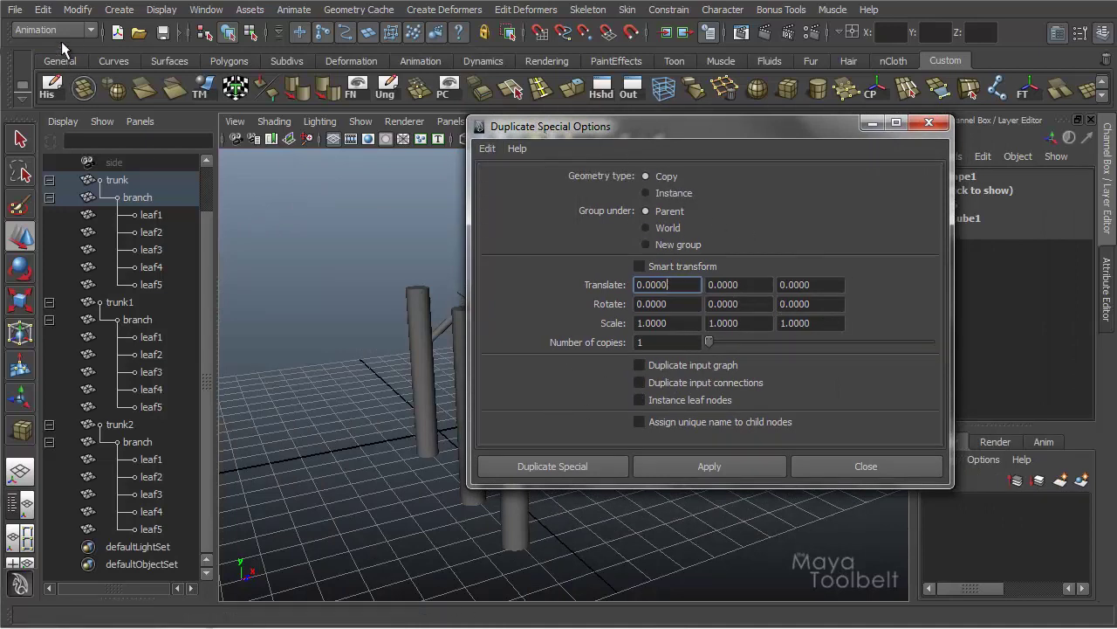
Review the available duplicate commands and look over the three trunks
{"action": "left_click", "coordinate": [45, 10]}
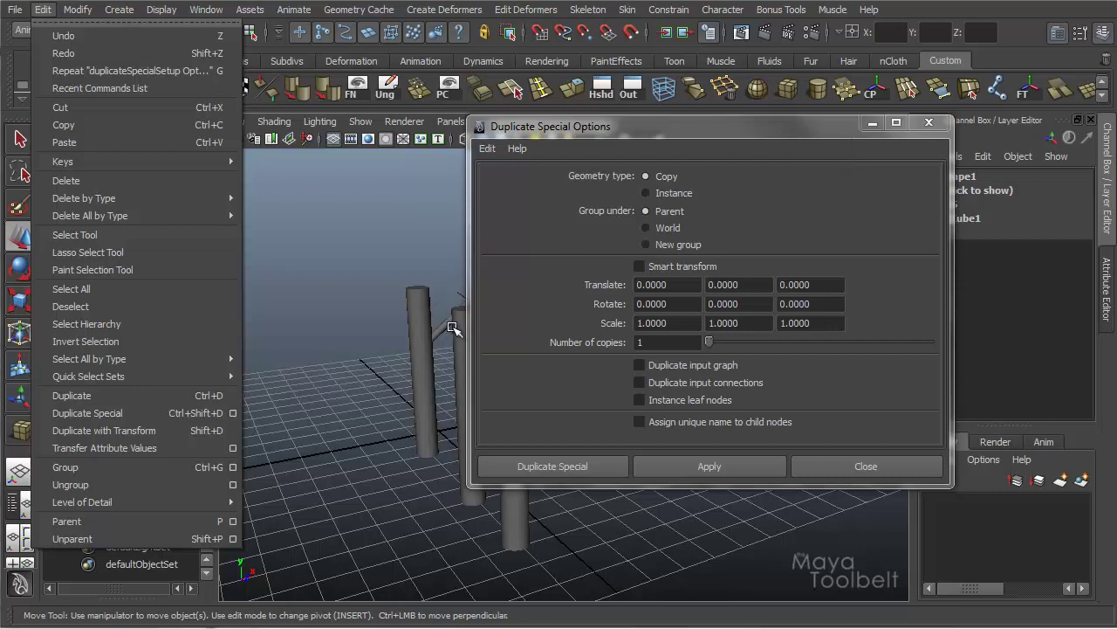
{"action": "middle_click_drag", "start_coordinate": [454, 330], "coordinate": [275, 335], "text": "alt"}
{"action": "left_click_drag", "start_coordinate": [275, 335], "coordinate": [407, 343], "text": "alt"}
Minimise the Duplicate Special options window, return to object selection and clear the selection
{"action": "left_click", "coordinate": [871, 124]}
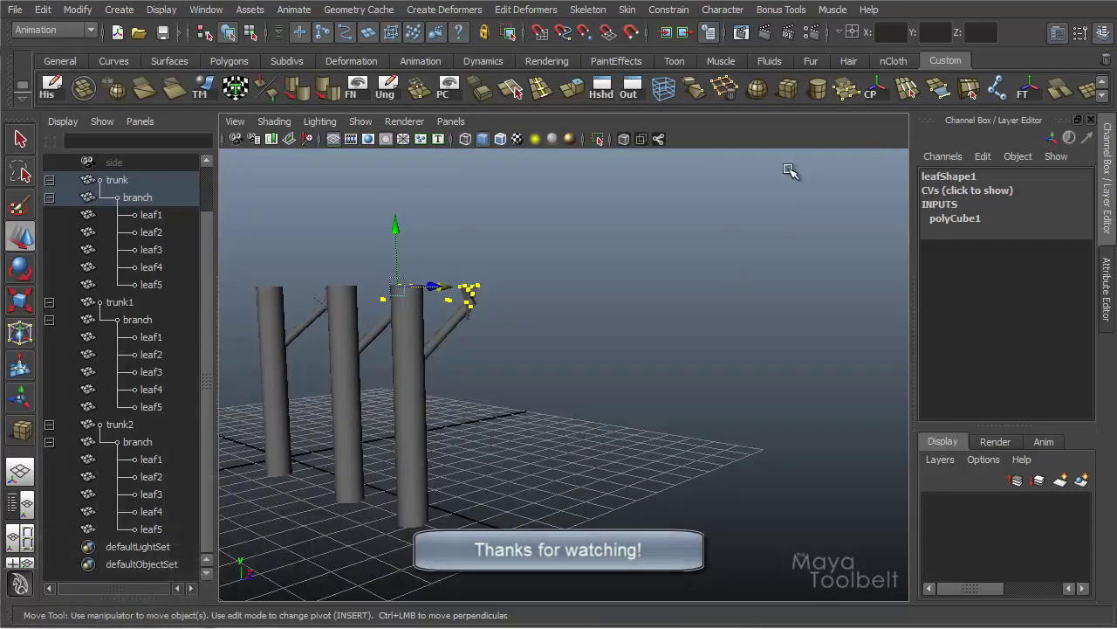
{"action": "left_click_drag", "start_coordinate": [791, 169], "coordinate": [397, 146], "text": "alt"}
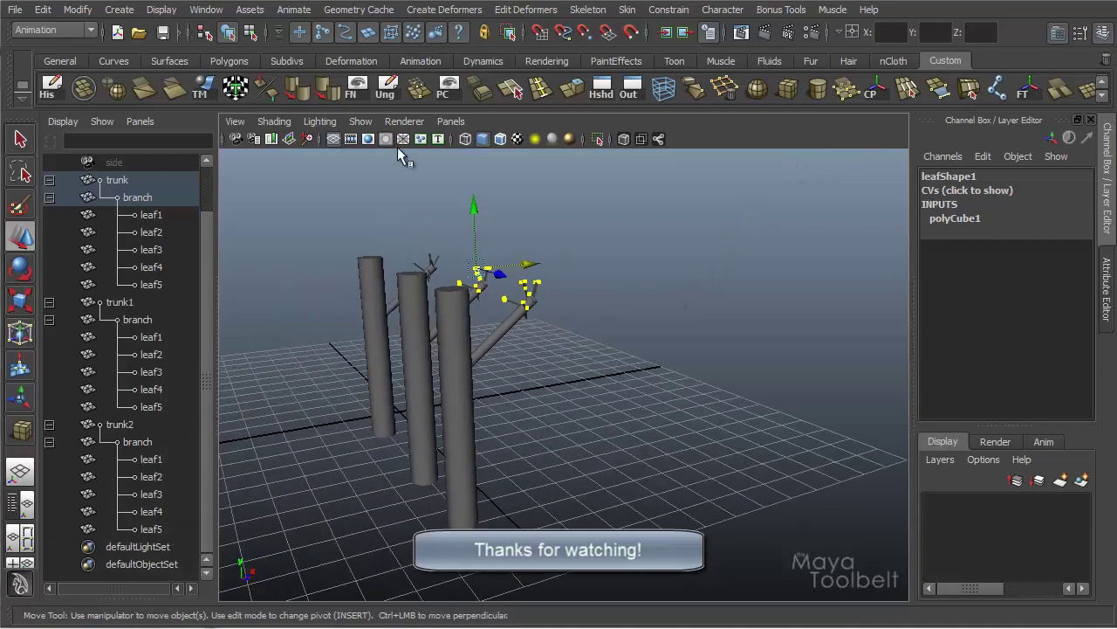
{"action": "left_click", "coordinate": [230, 34]}
{"action": "left_click", "coordinate": [732, 244]}
{"action": "left_click_drag", "start_coordinate": [618, 285], "coordinate": [706, 299], "text": "alt"}
{"action": "key", "text": "w"}
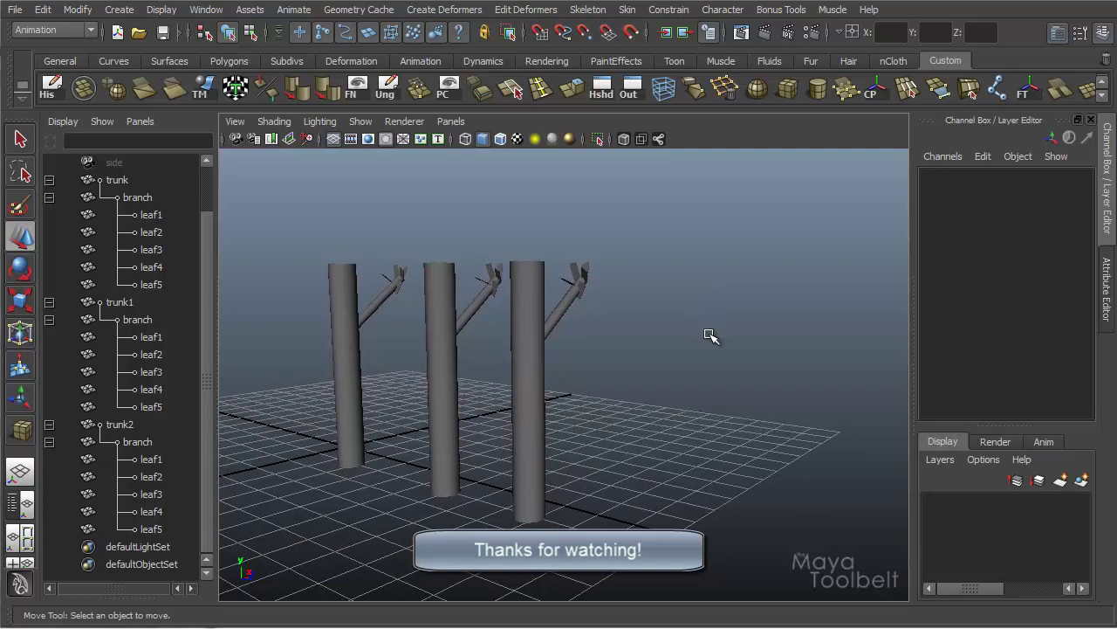